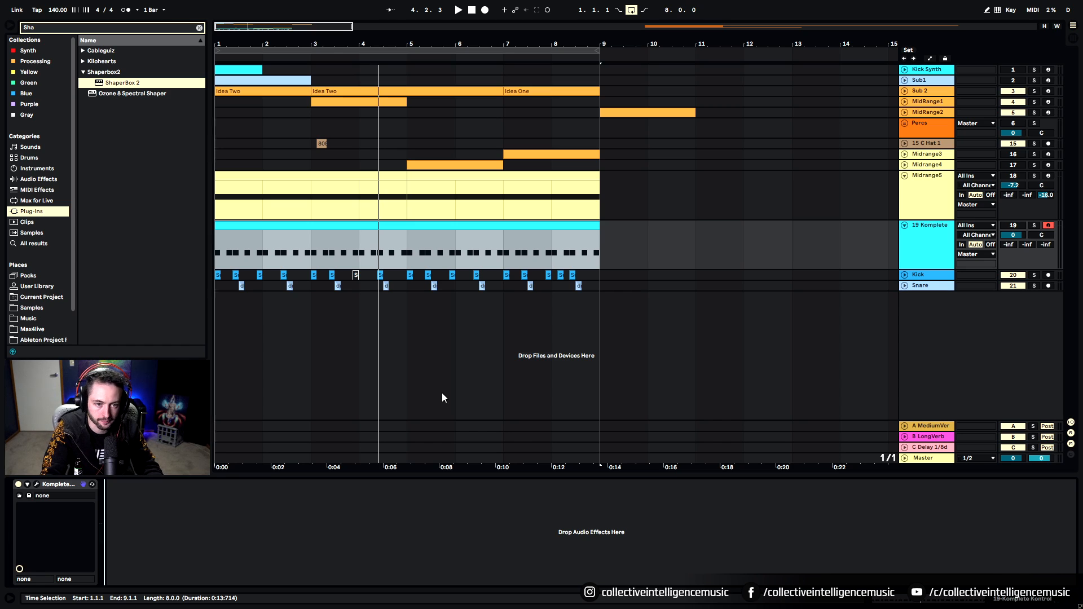
Step: Play the arrangement, unfold the Sub 2 and MidRange1 tracks, and examine the notes in their clips
{"action": "key", "text": "space"}
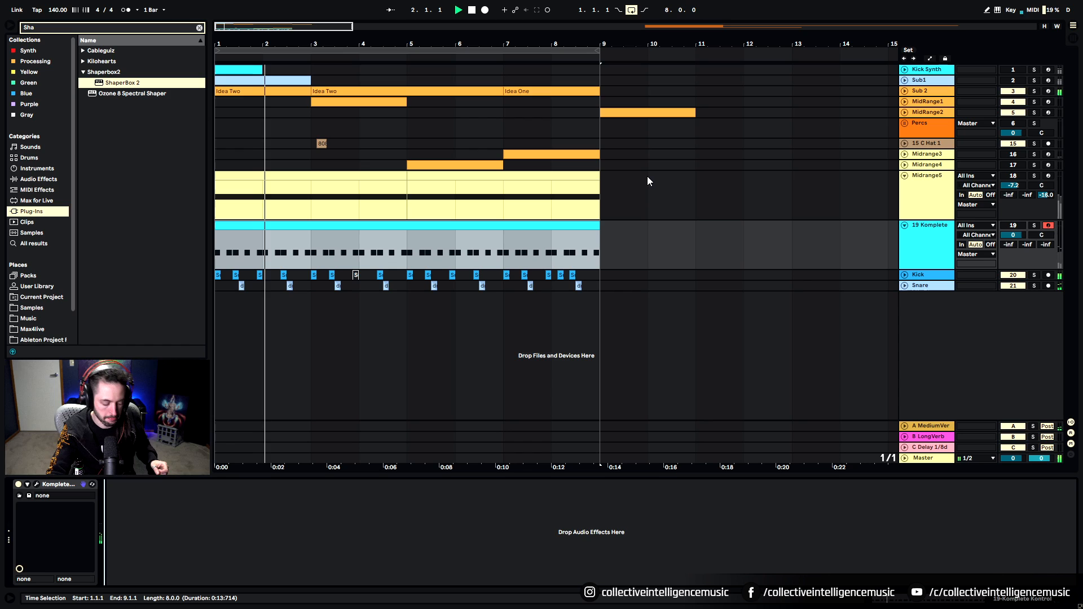
{"action": "left_click", "coordinate": [905, 102]}
{"action": "left_click", "coordinate": [905, 91]}
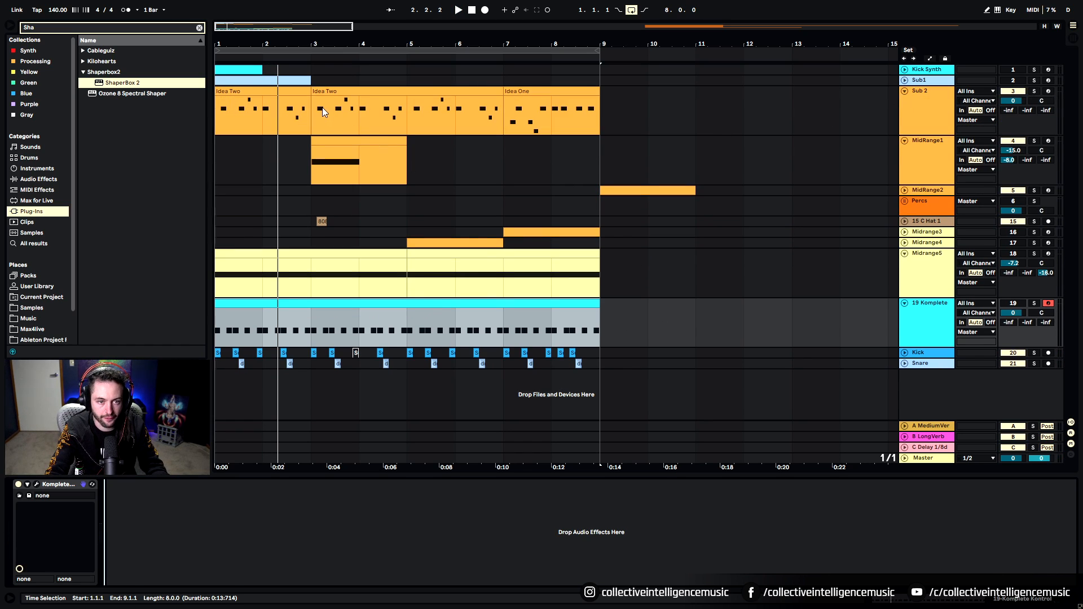
{"action": "left_click", "coordinate": [266, 90]}
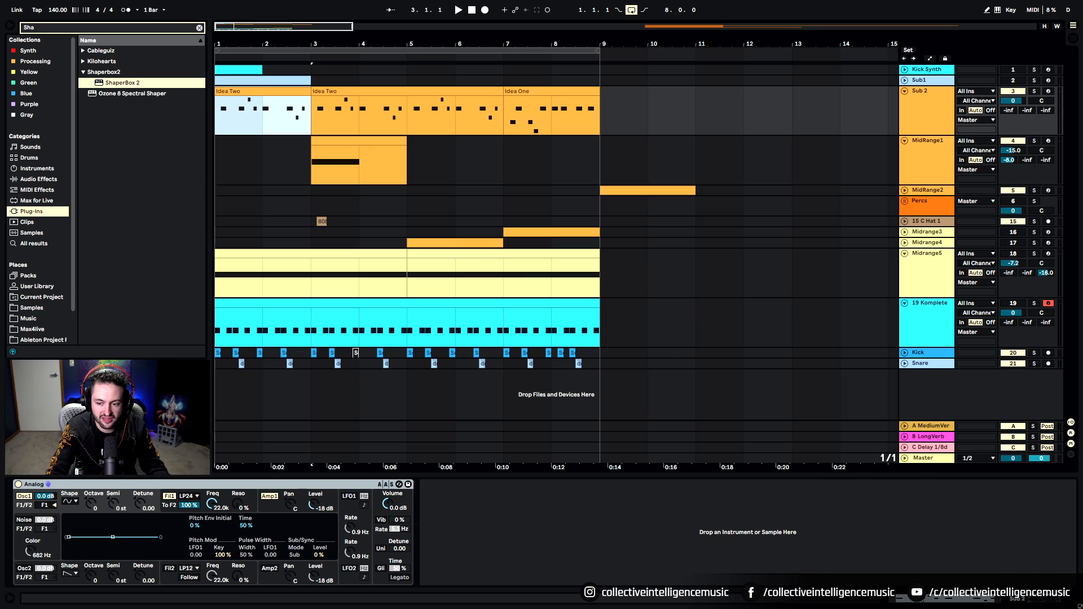
{"action": "key", "text": "shift+Tab"}
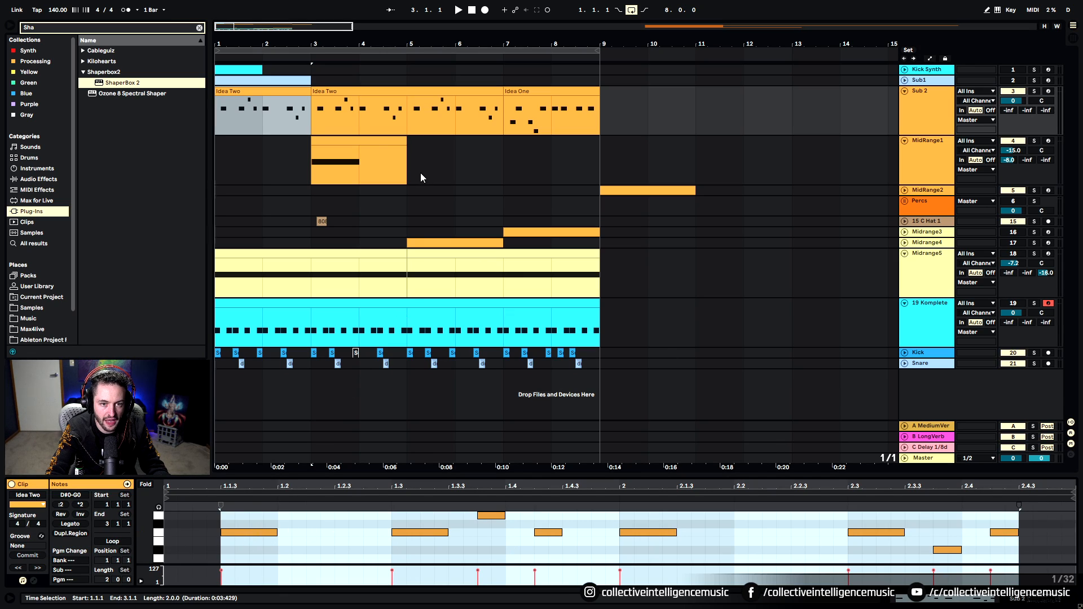
{"action": "left_click", "coordinate": [370, 147]}
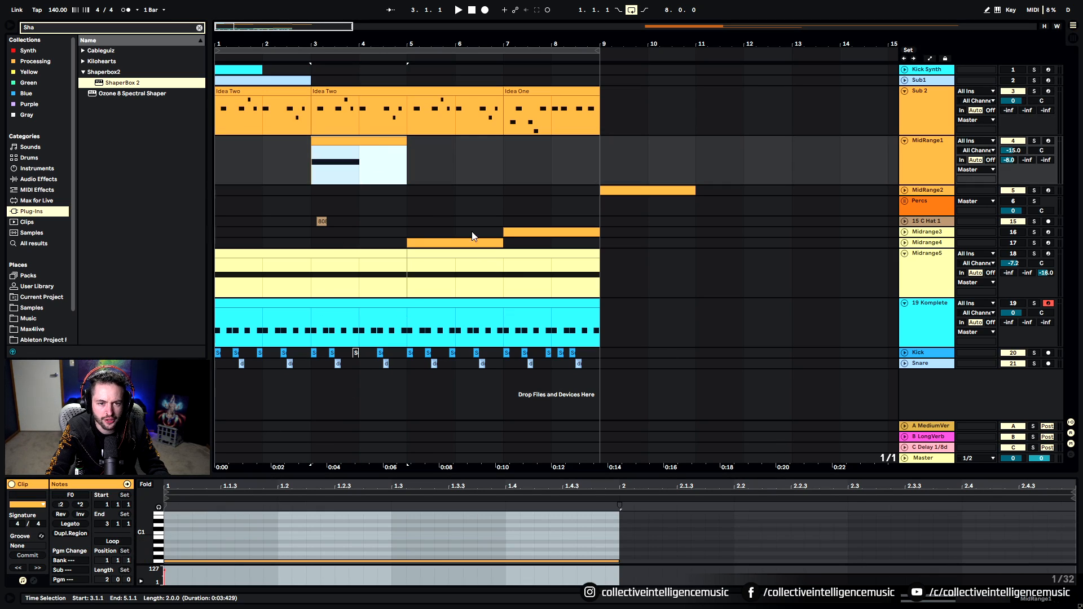
Step: Collapse the Sub 2, MidRange1 and Midrange5 tracks and show the notes of the 19 Komplete clip
{"action": "left_click", "coordinate": [905, 90]}
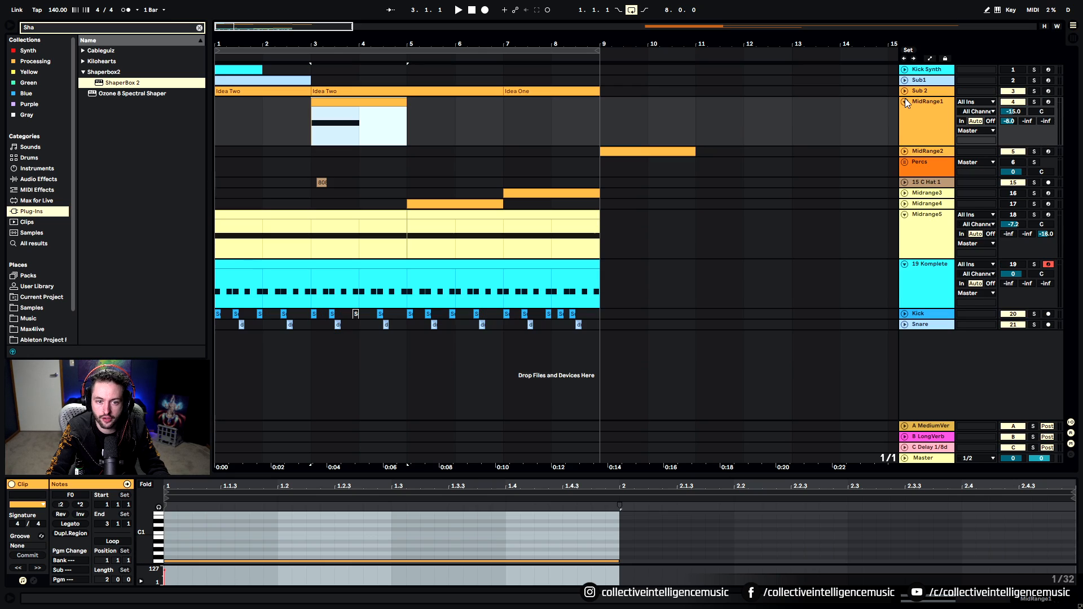
{"action": "left_click", "coordinate": [904, 102]}
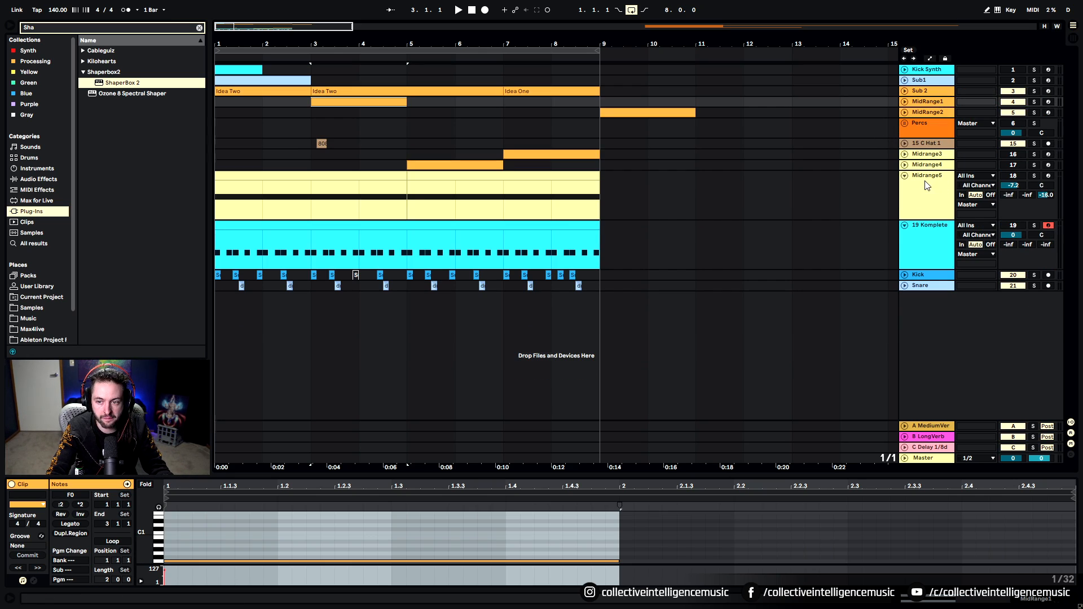
{"action": "left_click", "coordinate": [905, 175]}
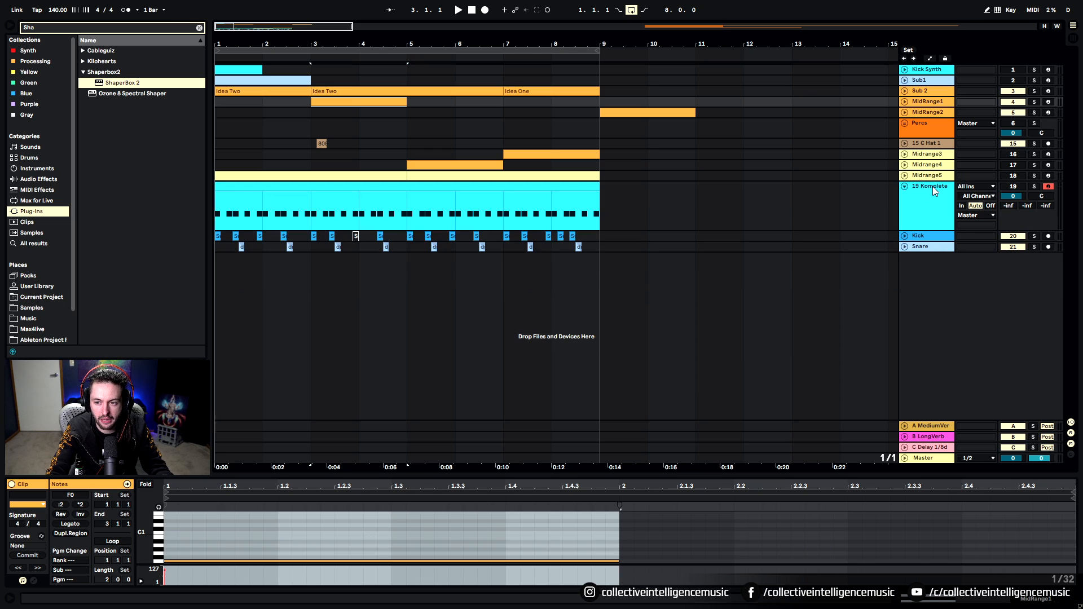
{"action": "left_click", "coordinate": [935, 191]}
{"action": "left_click", "coordinate": [483, 202]}
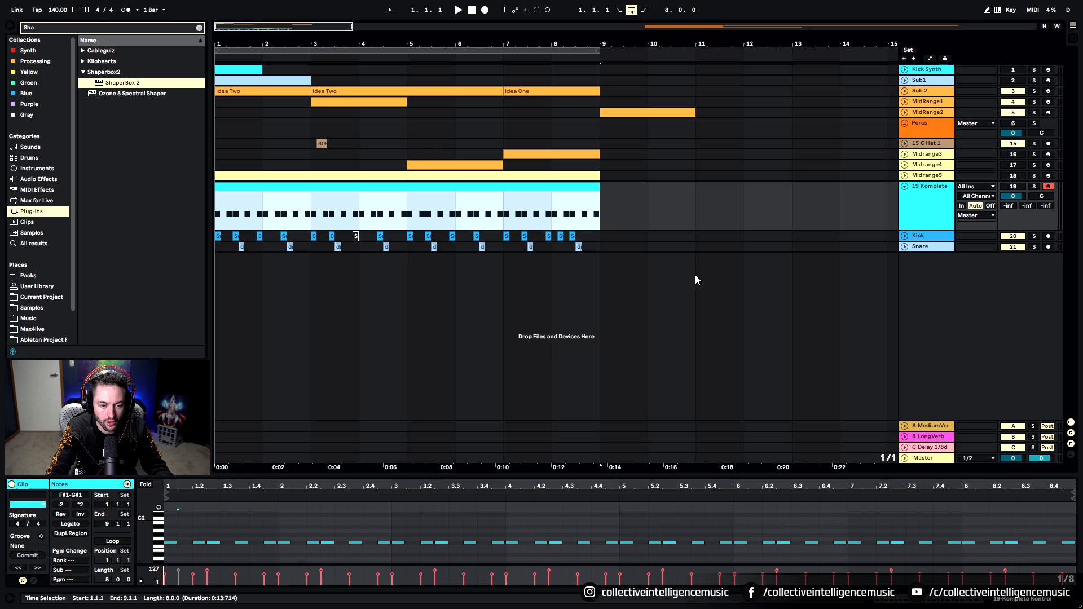
Step: Insert a MIDI track below Snare, load Serum_x64 onto it and close the plug-in window
{"action": "right_click", "coordinate": [920, 271]}
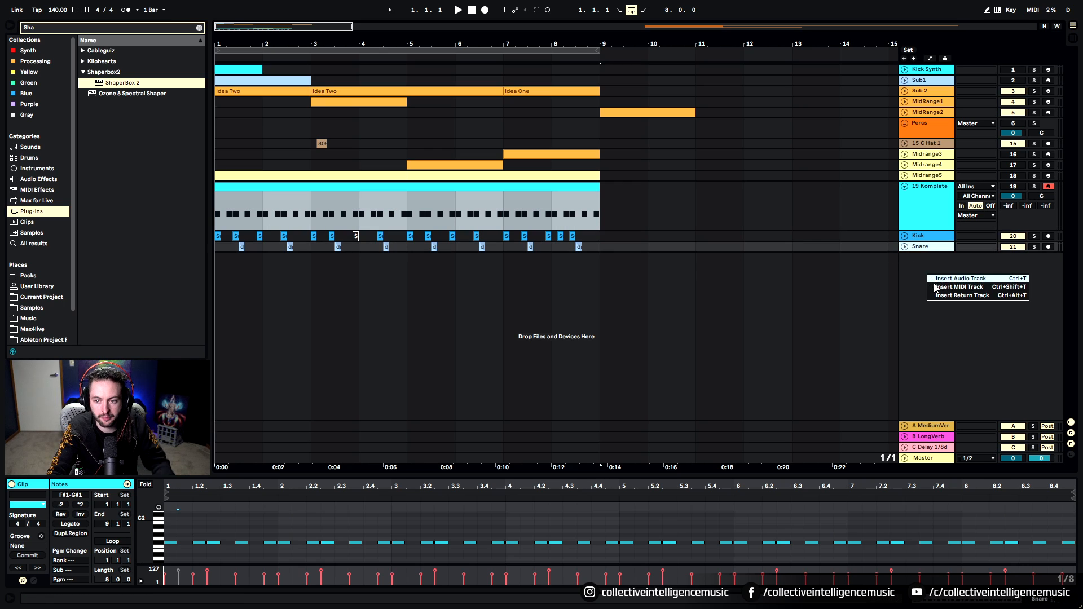
{"action": "left_click", "coordinate": [947, 287]}
{"action": "left_click", "coordinate": [199, 28]}
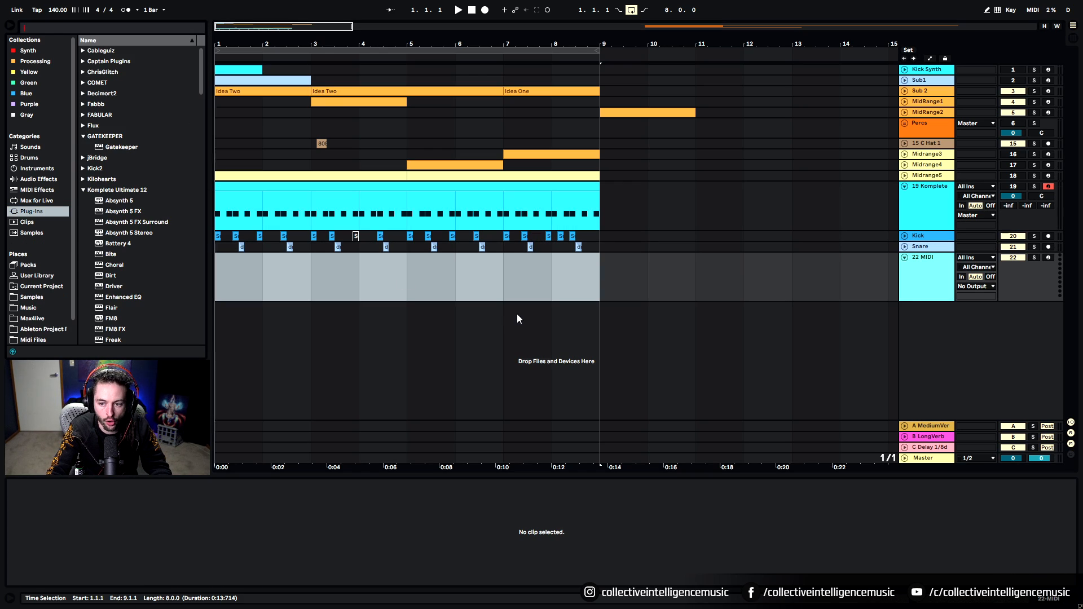
{"action": "type", "text": "Ser"}
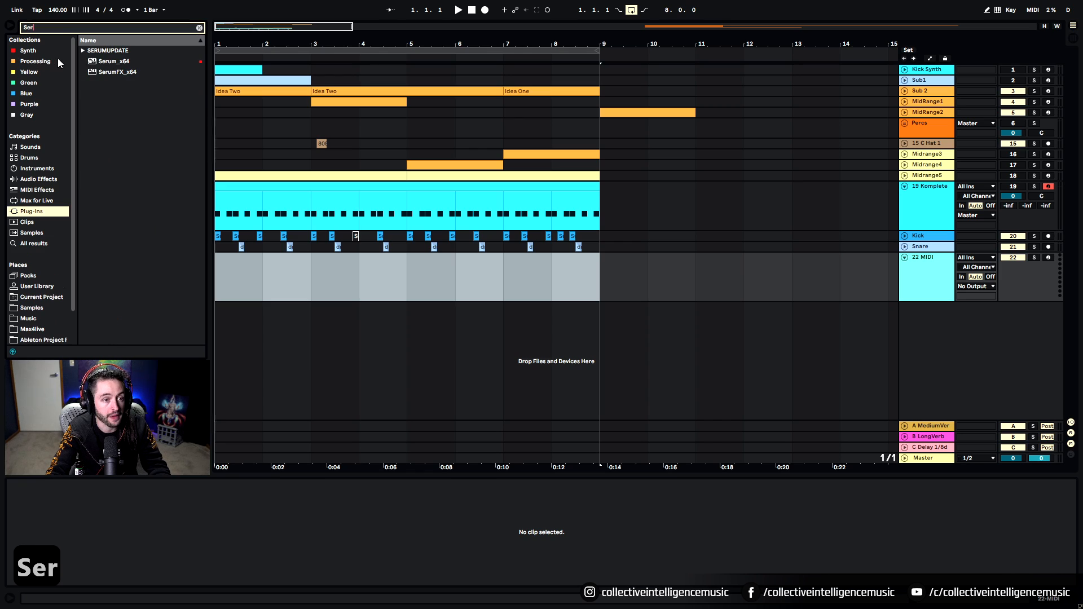
{"action": "left_click_drag", "start_coordinate": [103, 69], "coordinate": [346, 273]}
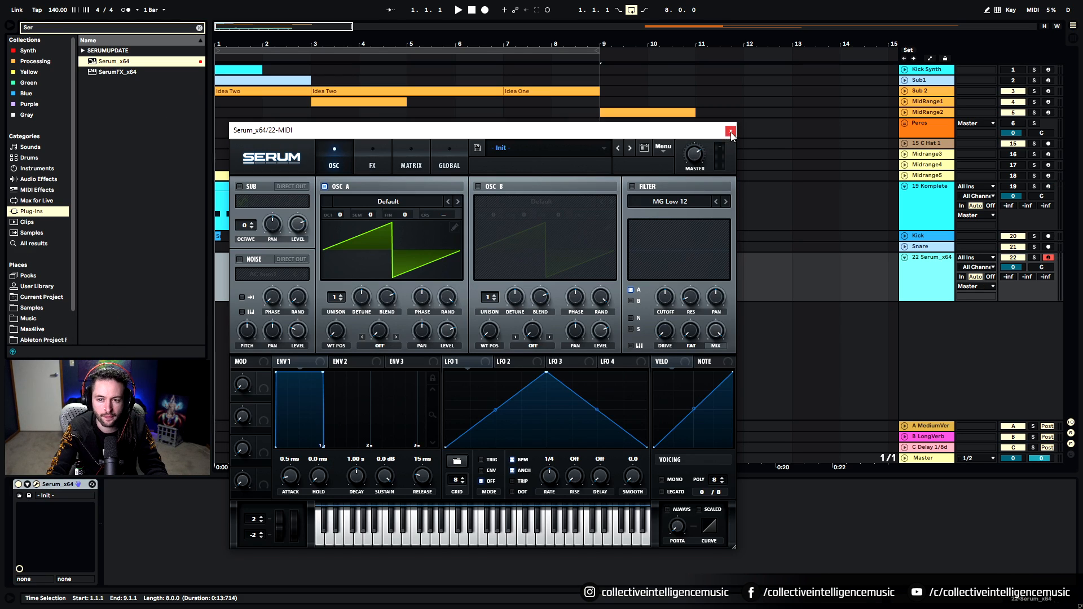
{"action": "left_click", "coordinate": [731, 131]}
Step: Select the first eight bars, from 1.1.1 to 9.1.1, on the Serum track
{"action": "left_click", "coordinate": [257, 283]}
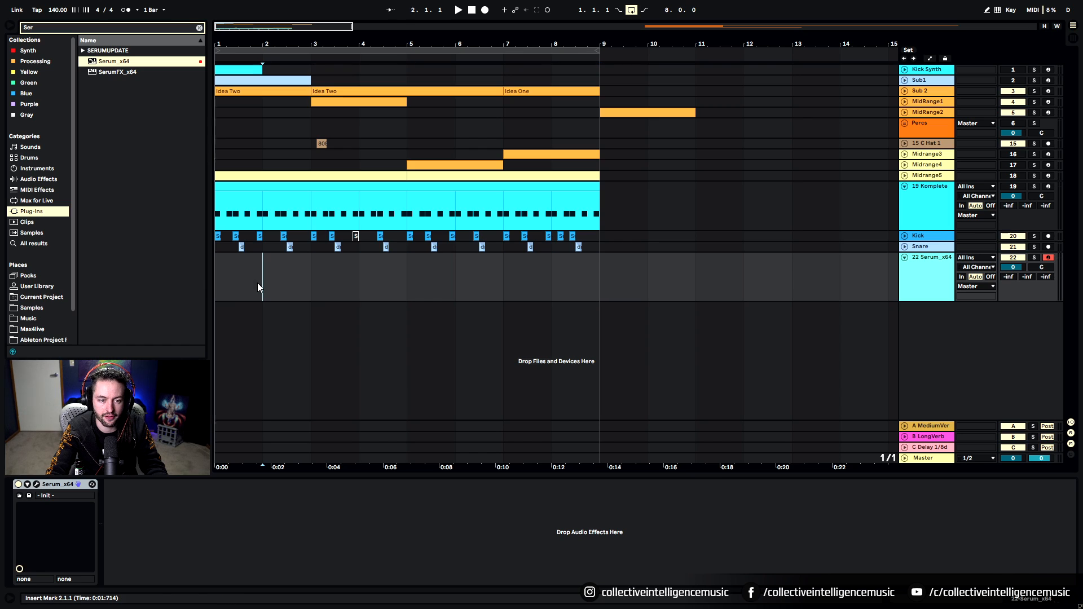
{"action": "left_click_drag", "start_coordinate": [257, 283], "coordinate": [574, 273]}
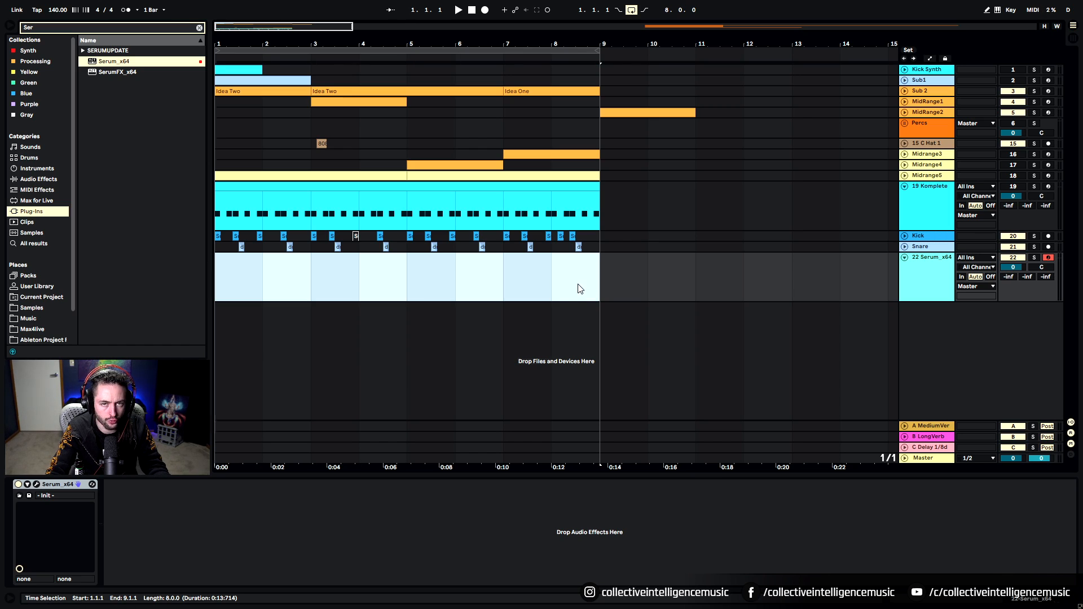
{"action": "mouse_move", "coordinate": [582, 285]}
{"action": "left_mouse_down"}
{"action": "mouse_move", "coordinate": [216, 297]}
{"action": "mouse_move", "coordinate": [255, 286]}
{"action": "mouse_move", "coordinate": [584, 285]}
{"action": "left_mouse_up"}
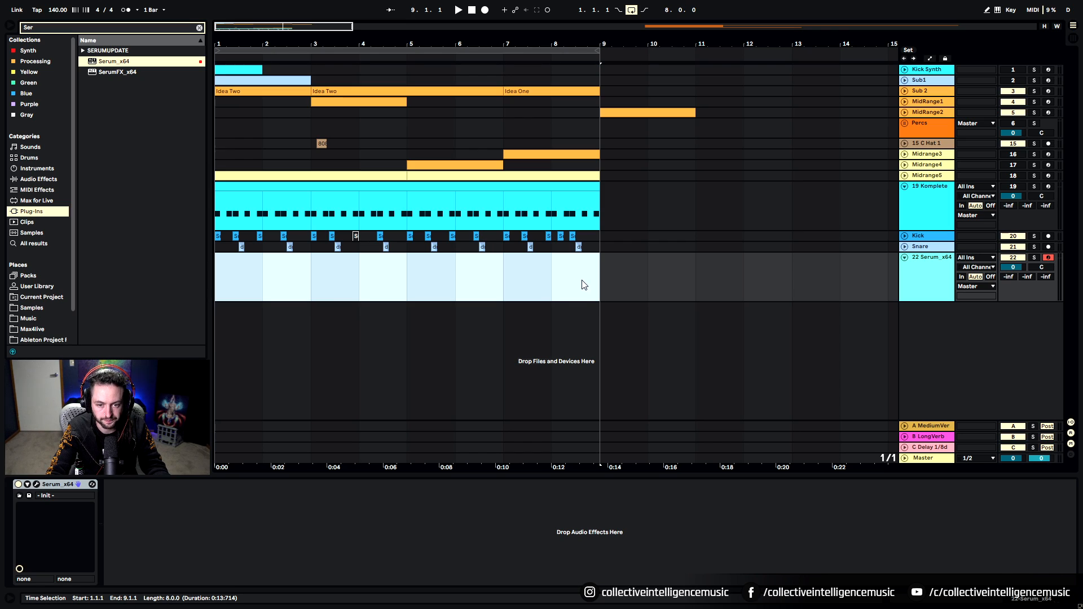
Step: Examine the EchoBoy settings and echo style list on the C Delay 1/8d return track, keeping the Transmitter style
{"action": "left_click", "coordinate": [949, 450]}
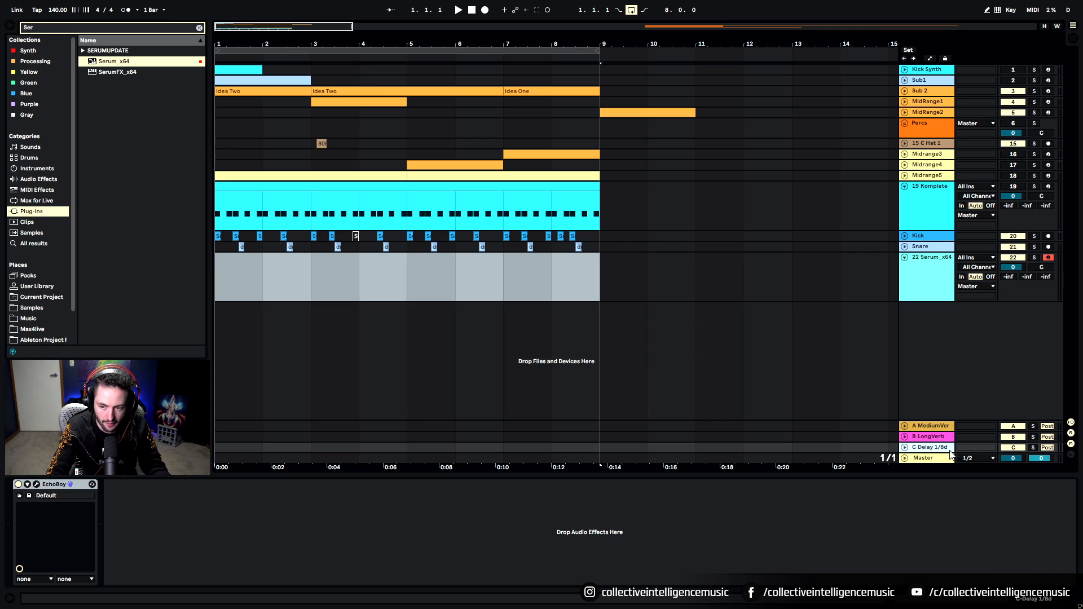
{"action": "left_click", "coordinate": [36, 484]}
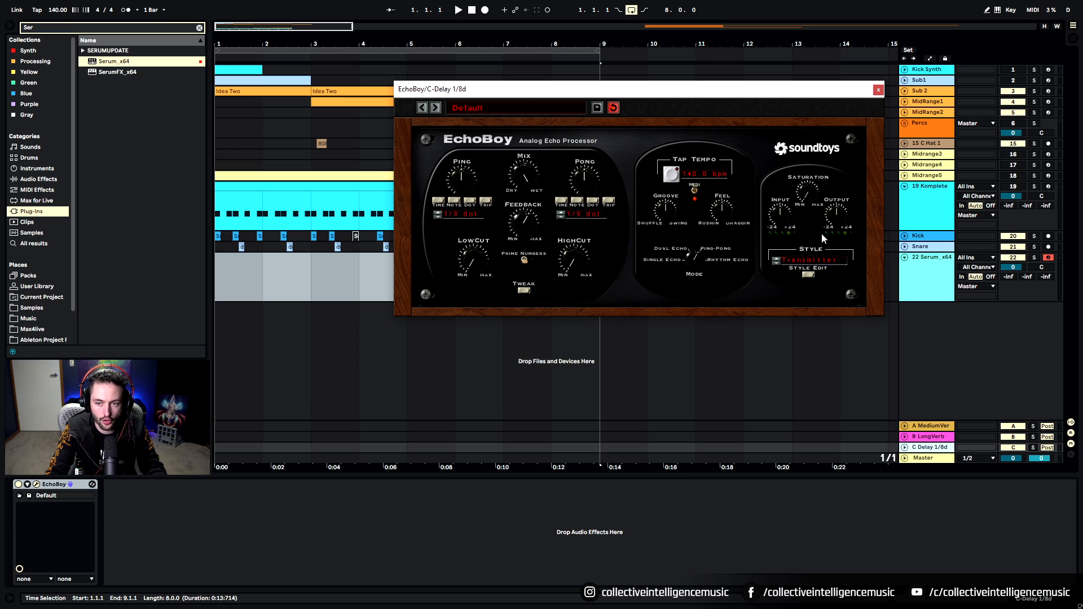
{"action": "left_click", "coordinate": [813, 260]}
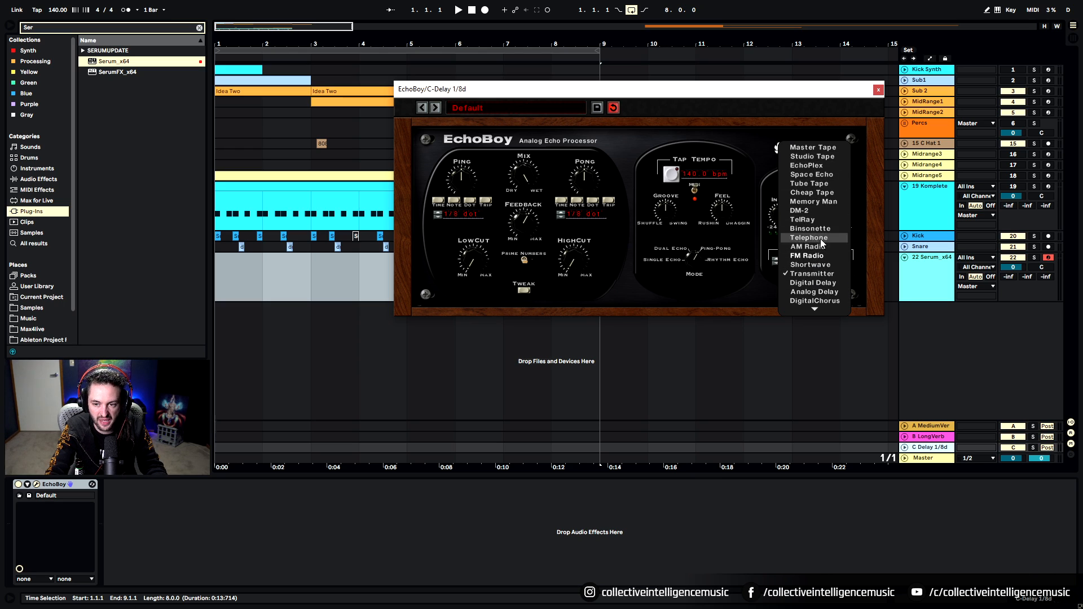
{"action": "left_click", "coordinate": [813, 275]}
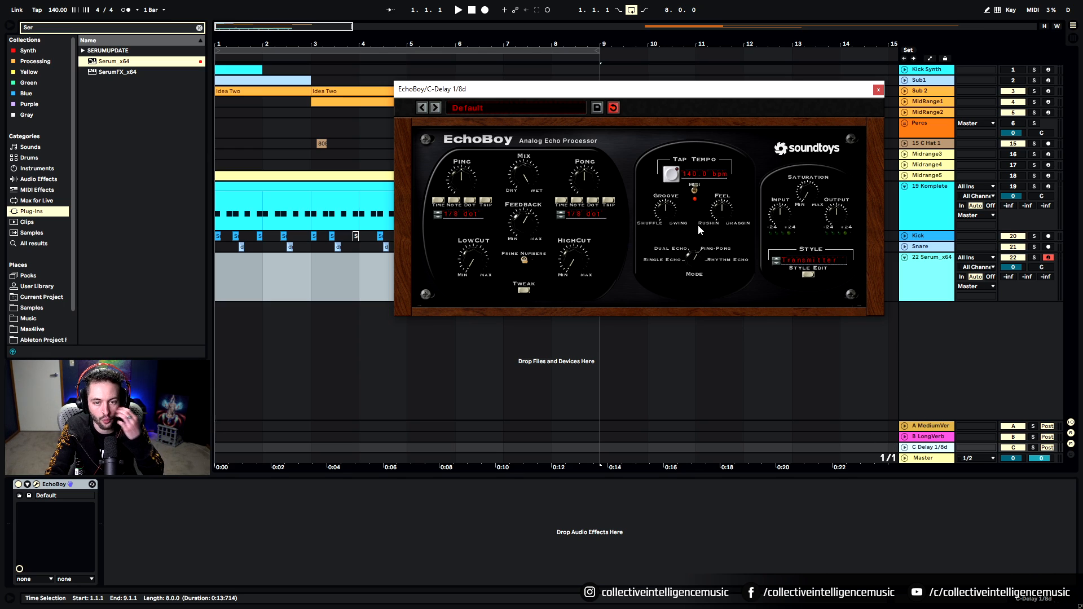
{"action": "left_click", "coordinate": [879, 90]}
Step: Search the plug-in browser for "ser" again with the Serum track selected
{"action": "left_click", "coordinate": [345, 297]}
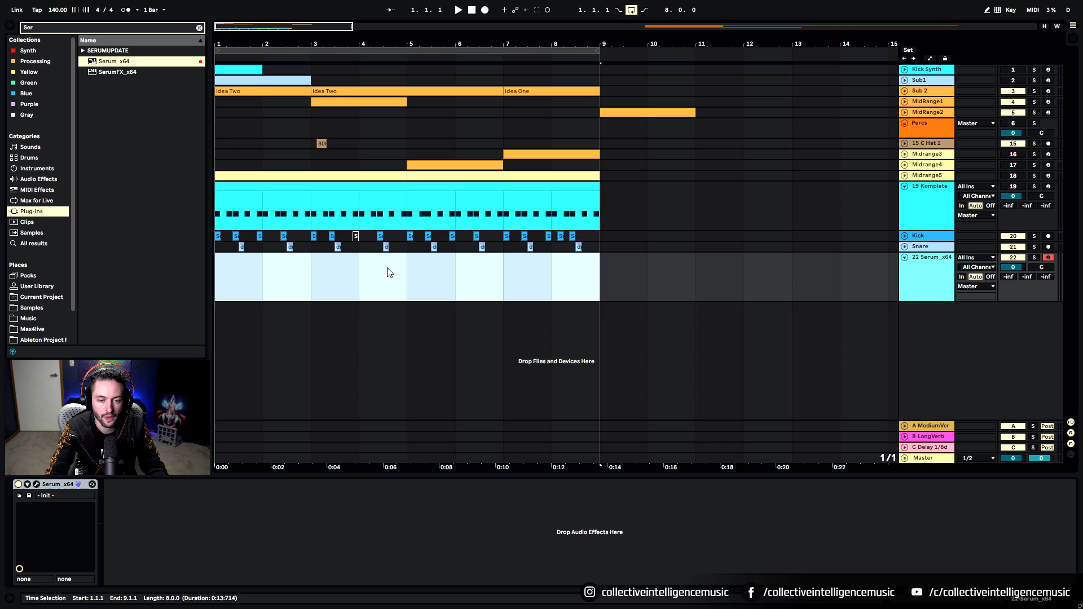
{"action": "left_click", "coordinate": [200, 27]}
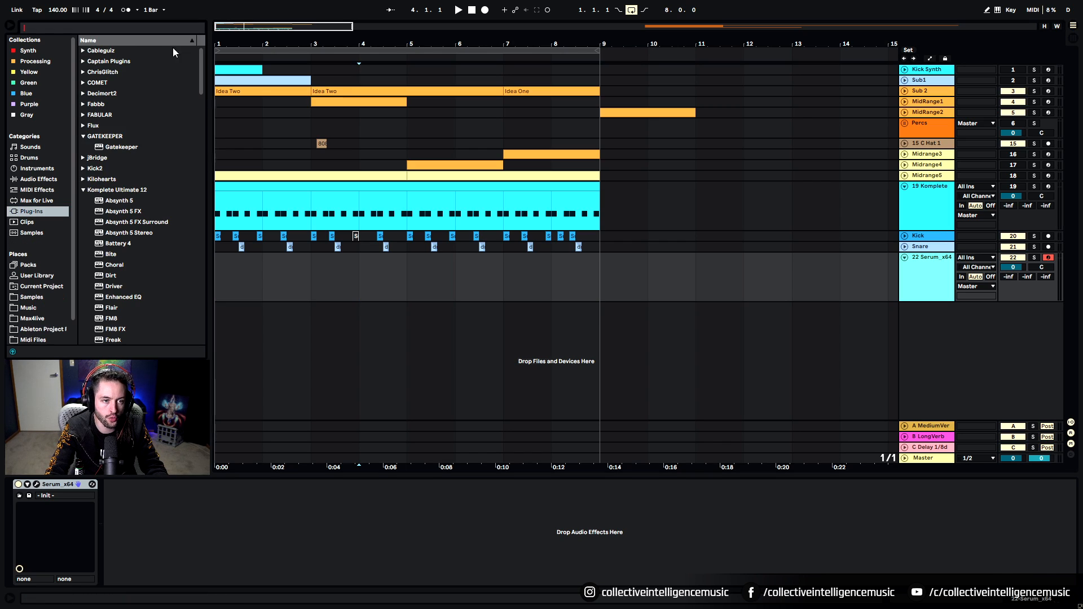
{"action": "type", "text": "ser"}
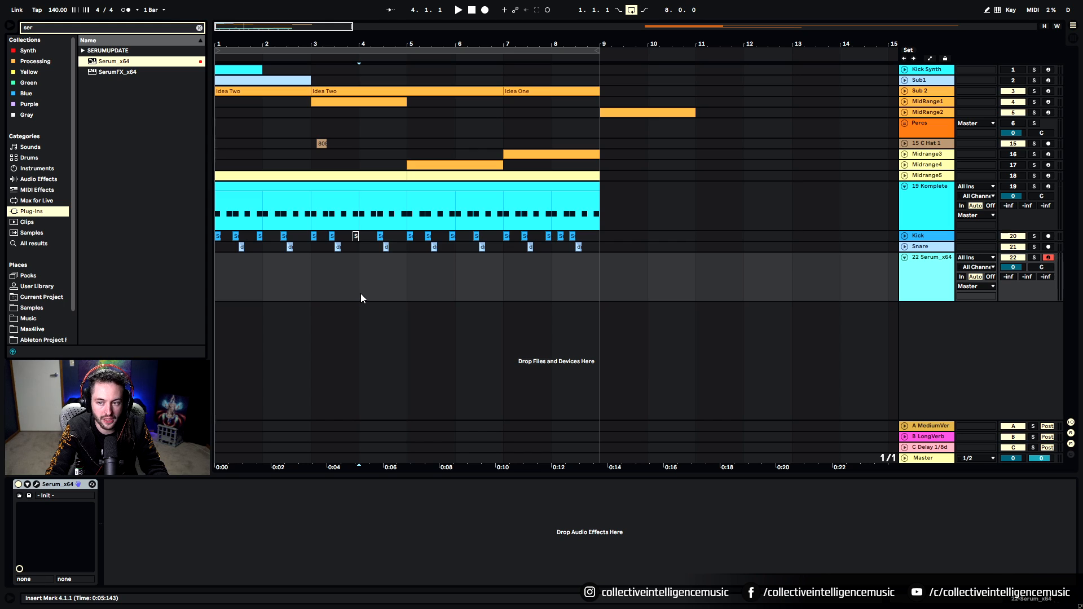
Step: Solo the Serum track
{"action": "left_click", "coordinate": [940, 285]}
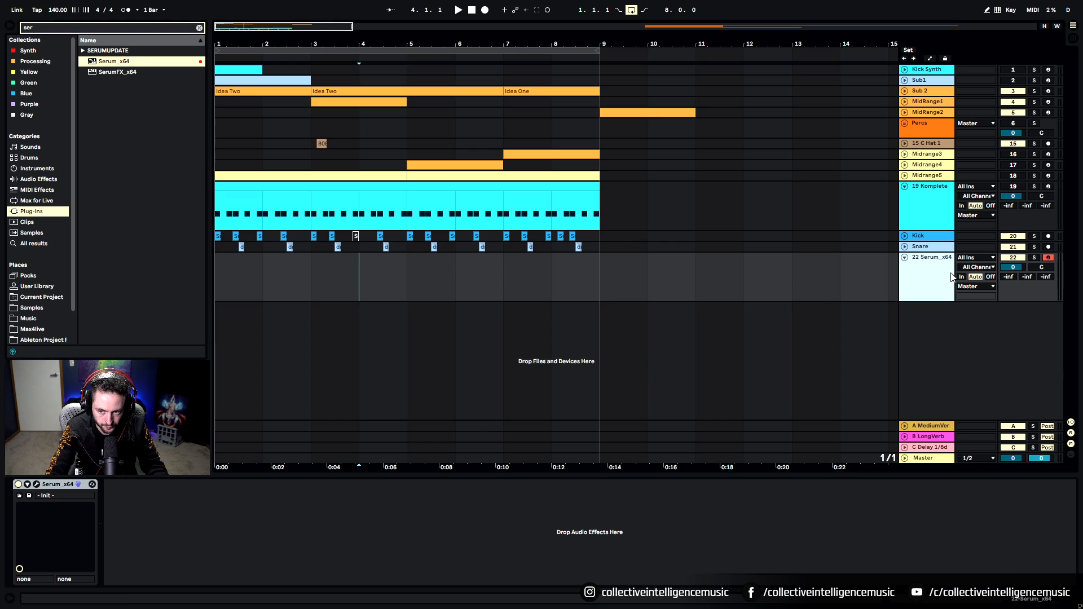
{"action": "left_click", "coordinate": [1041, 259]}
{"action": "left_click", "coordinate": [1037, 258]}
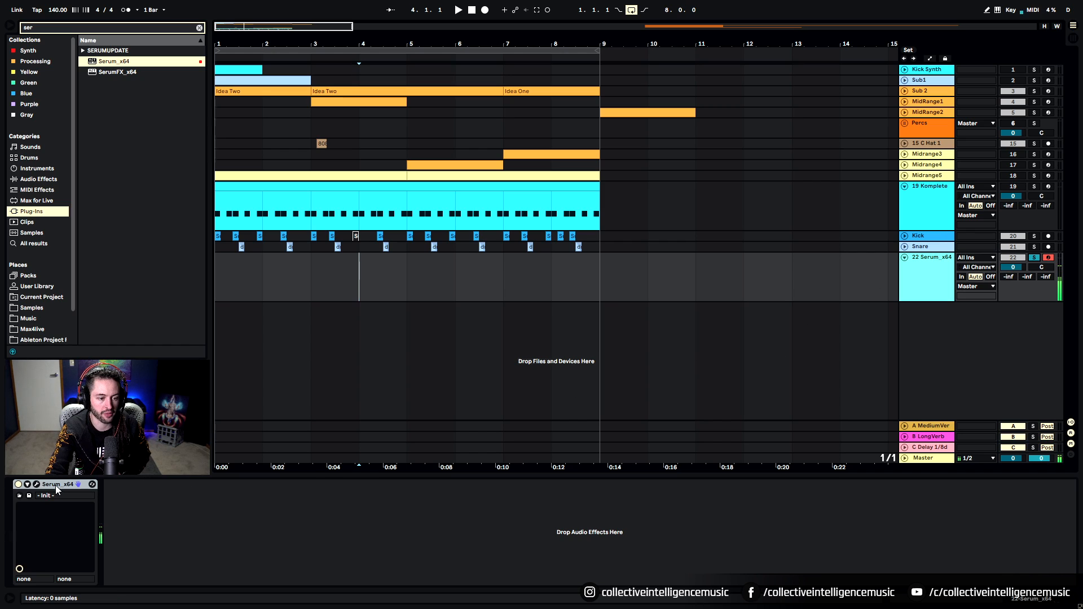
Step: Open Serum and load the Basic Shapes wavetable from the Analog category into oscillator A
{"action": "left_click", "coordinate": [37, 484]}
{"action": "left_click", "coordinate": [369, 201]}
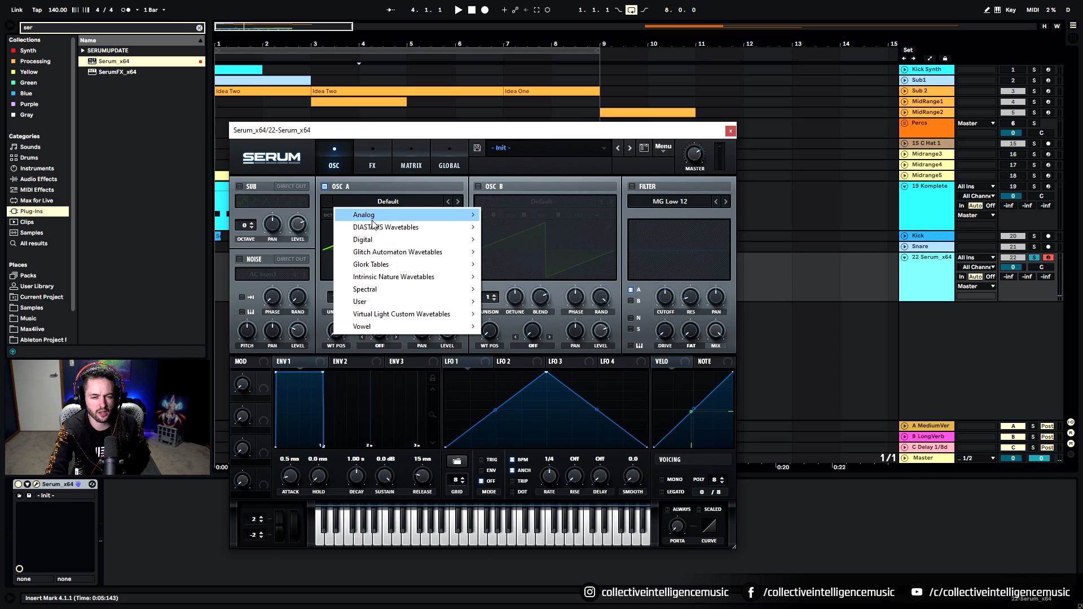
{"action": "mouse_move", "coordinate": [372, 216]}
{"action": "left_click", "coordinate": [409, 135]}
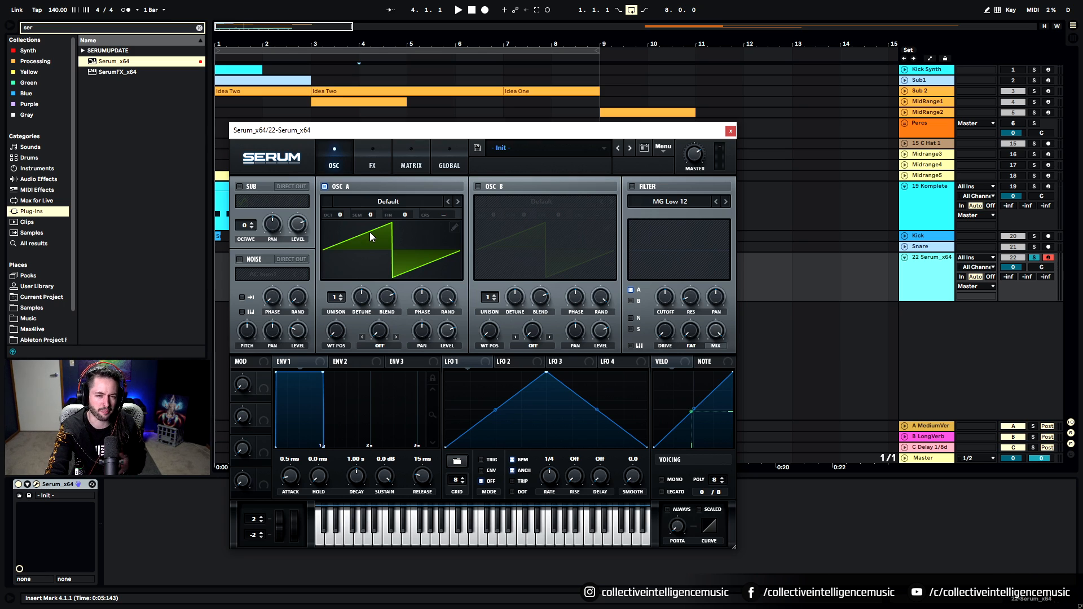
{"action": "left_click", "coordinate": [394, 202]}
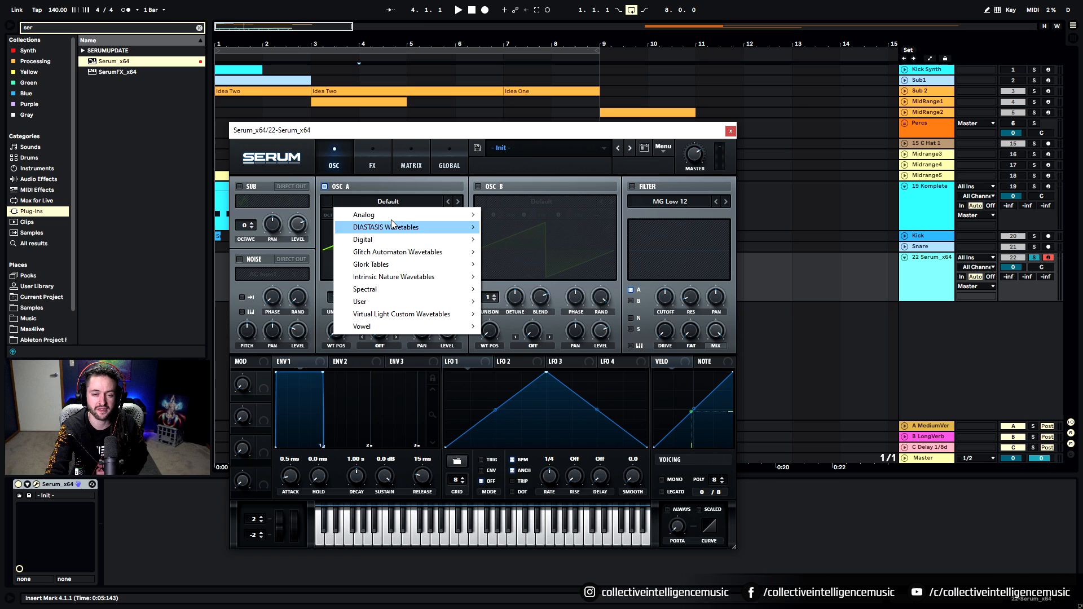
{"action": "mouse_move", "coordinate": [395, 216]}
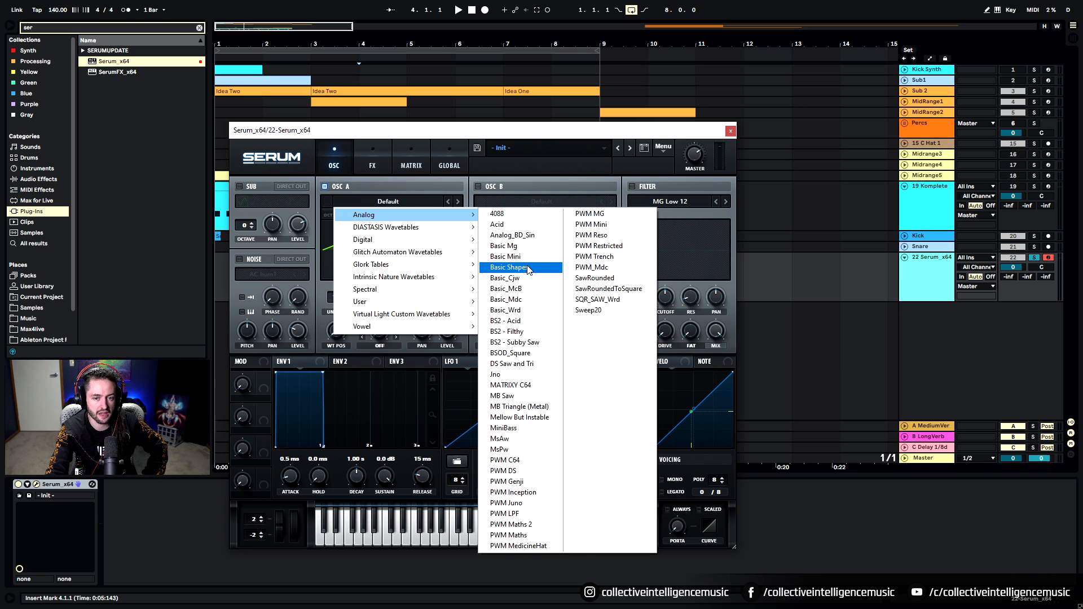
{"action": "left_click", "coordinate": [509, 268]}
Step: Move oscillator A's wavetable position to the square wave and set its octave to -2
{"action": "left_click_drag", "start_coordinate": [336, 332], "coordinate": [355, 282]}
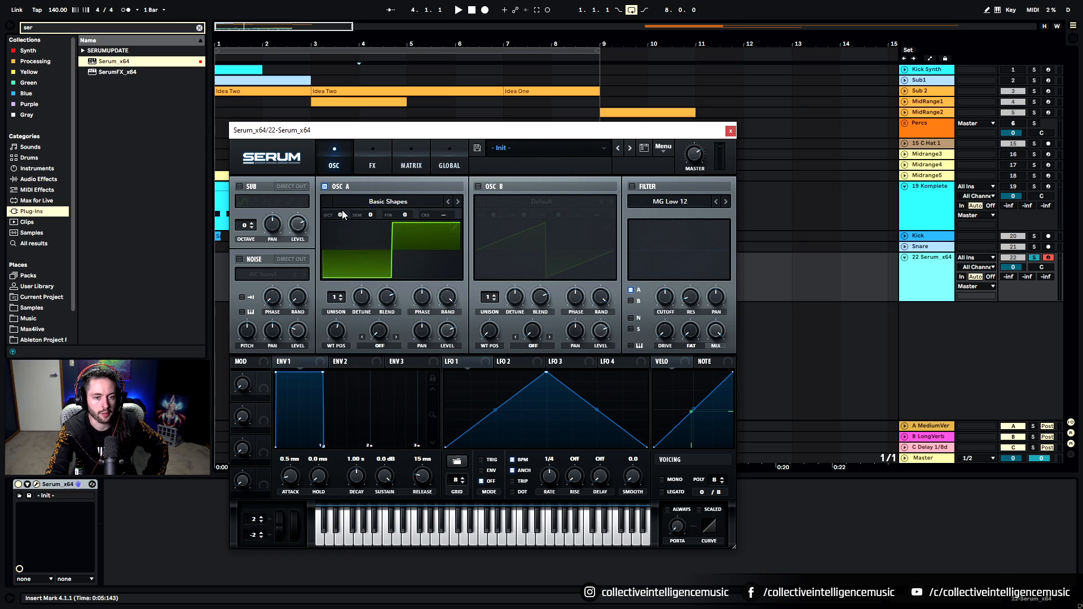
{"action": "left_click_drag", "start_coordinate": [341, 212], "coordinate": [339, 234]}
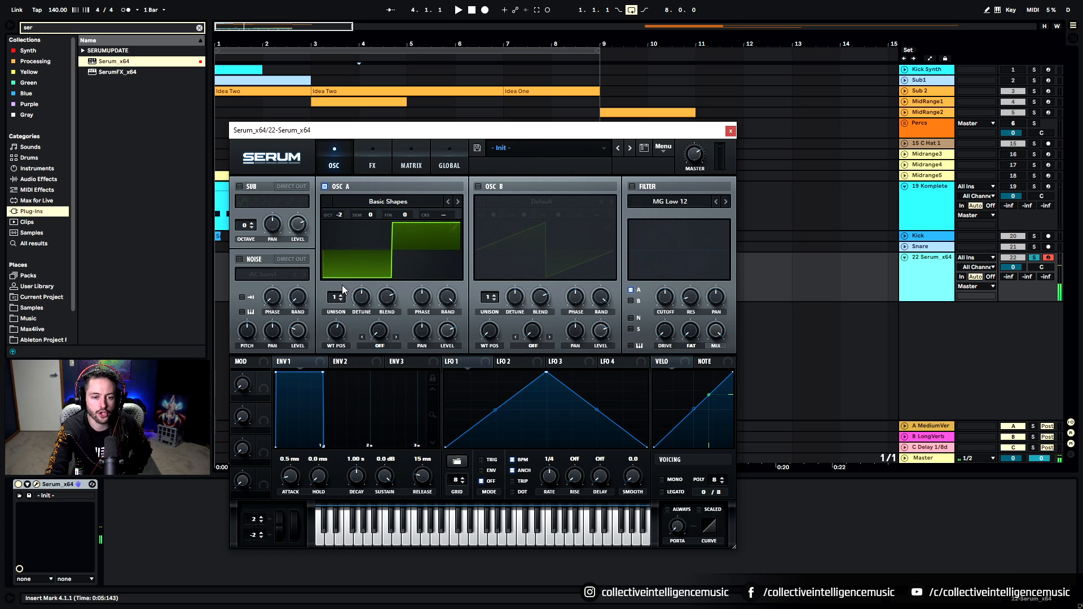
Step: Set oscillator A to 16 unison voices with a detune of 0.12
{"action": "left_click_drag", "start_coordinate": [342, 287], "coordinate": [361, 166]}
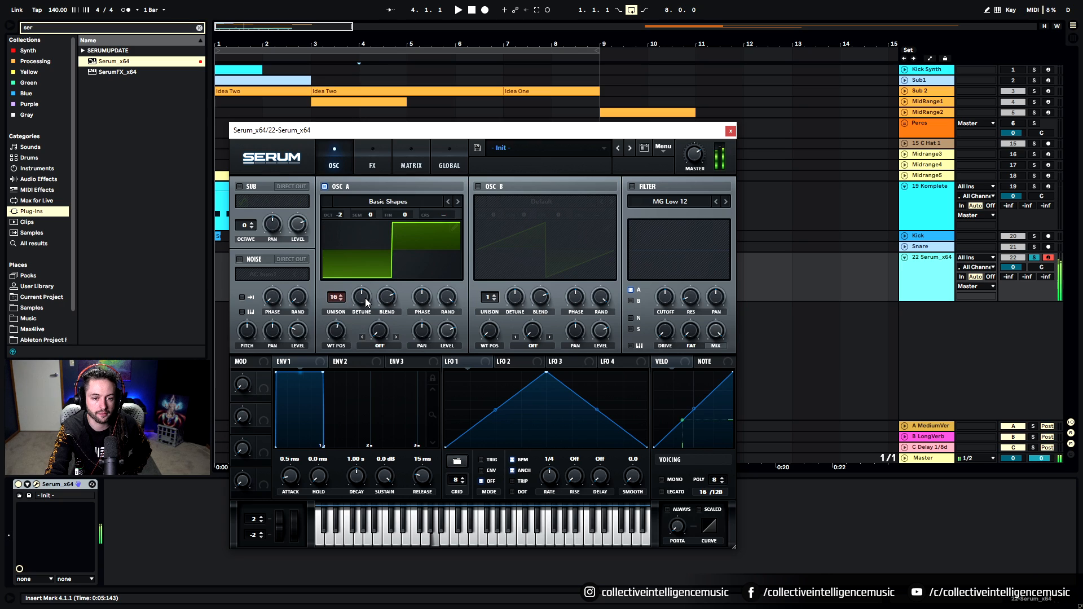
{"action": "left_click_drag", "start_coordinate": [365, 302], "coordinate": [359, 312]}
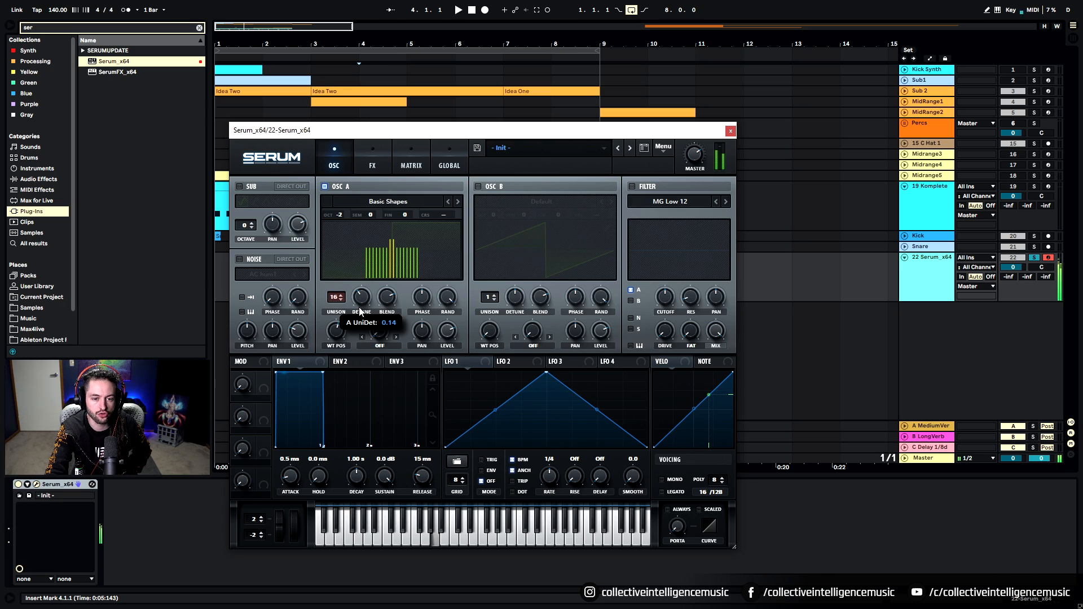
{"action": "left_click_drag", "start_coordinate": [363, 304], "coordinate": [364, 306]}
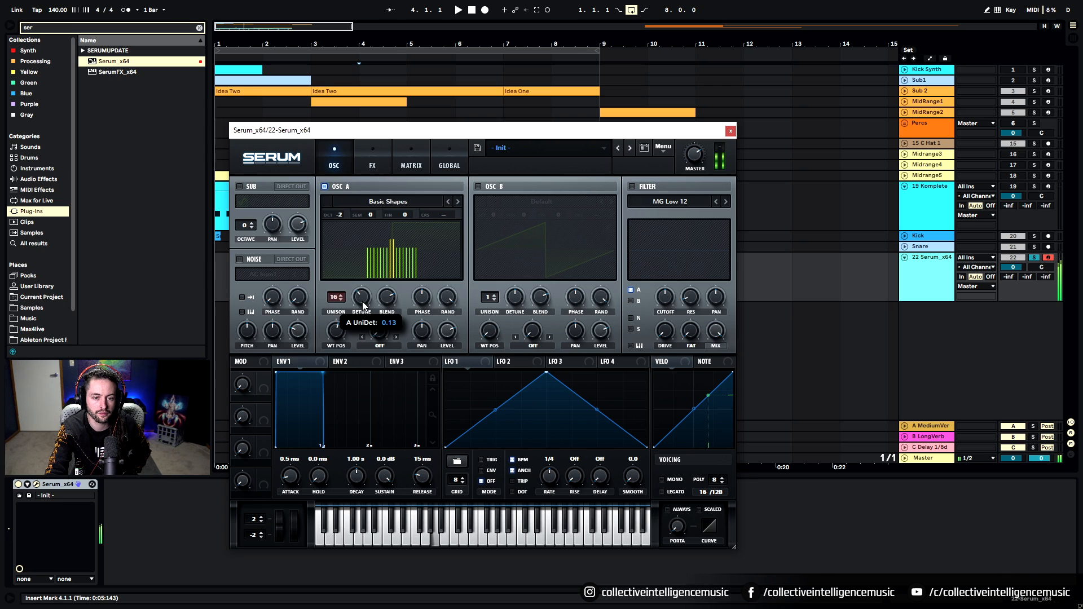
{"action": "left_click", "coordinate": [364, 306]}
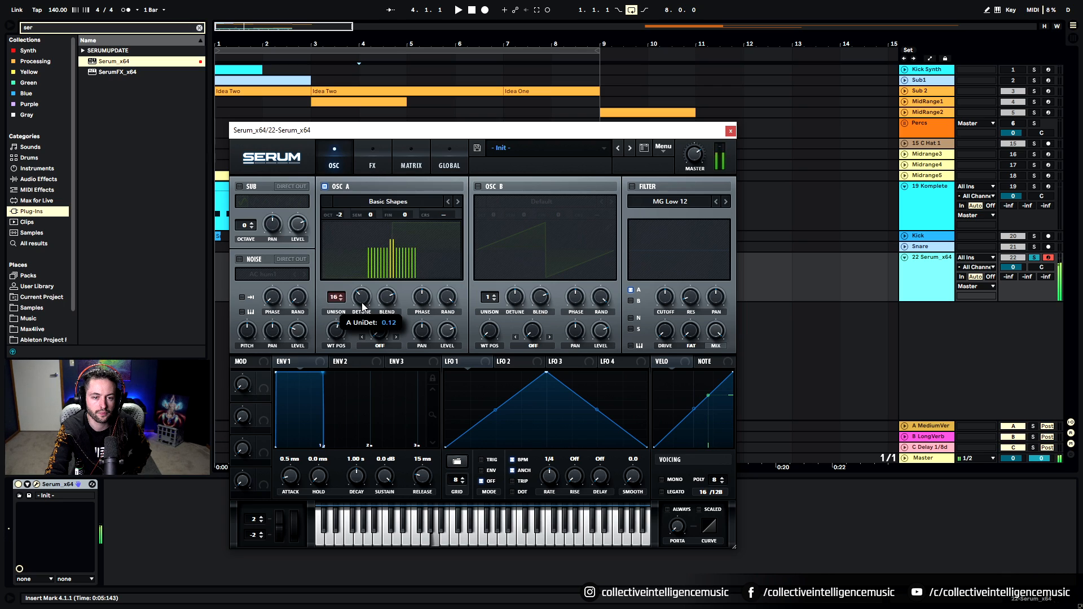
Step: Turn on oscillator B and load the Basic Shapes wavetable from the Analog category into it
{"action": "left_click", "coordinate": [478, 186]}
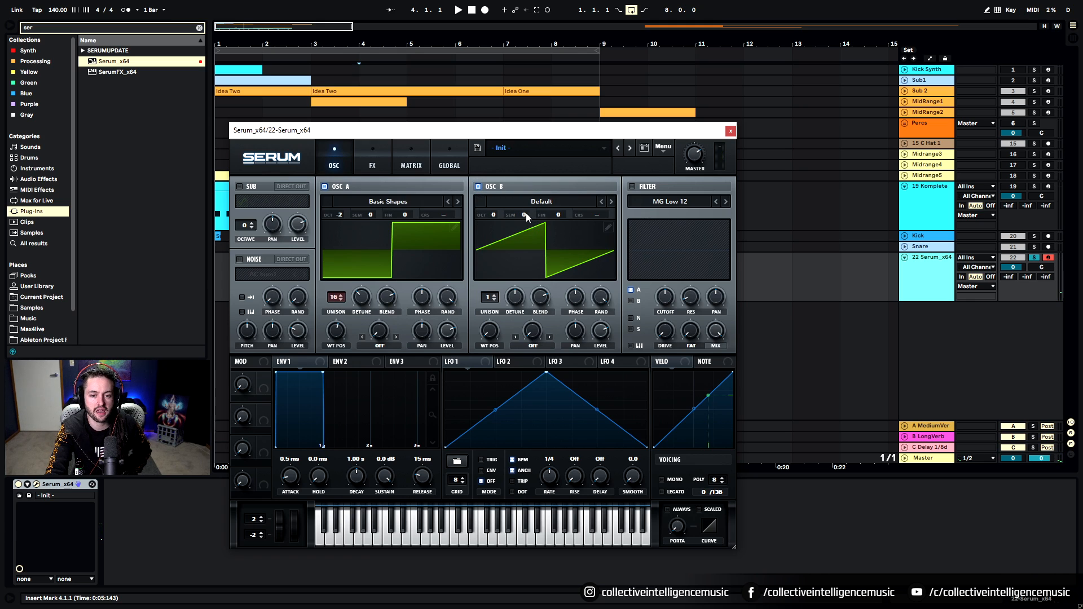
{"action": "left_click", "coordinate": [536, 202]}
{"action": "mouse_move", "coordinate": [533, 215]}
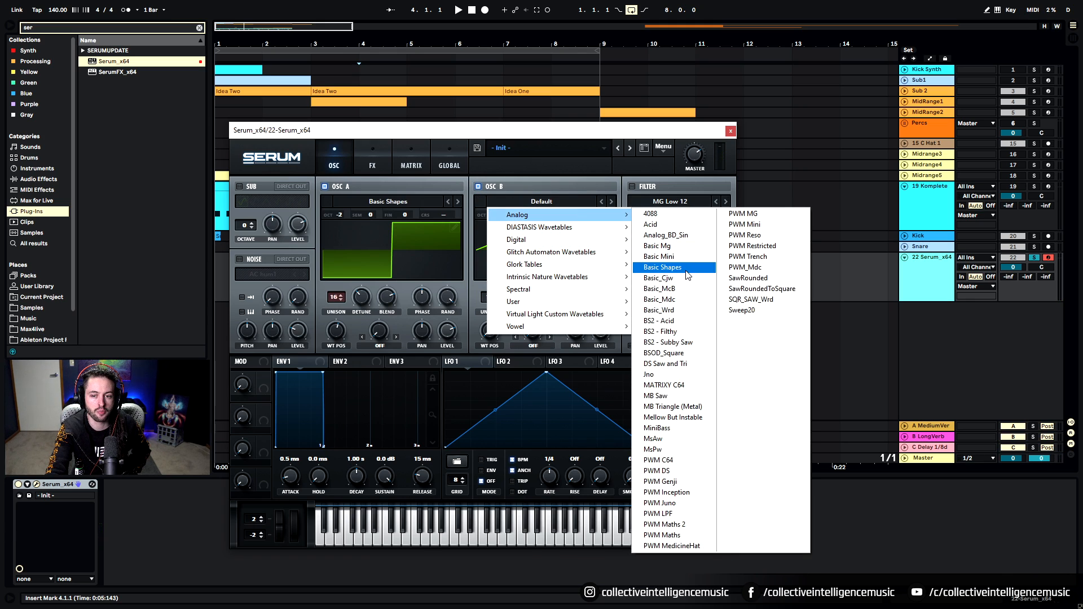
{"action": "left_click", "coordinate": [686, 271]}
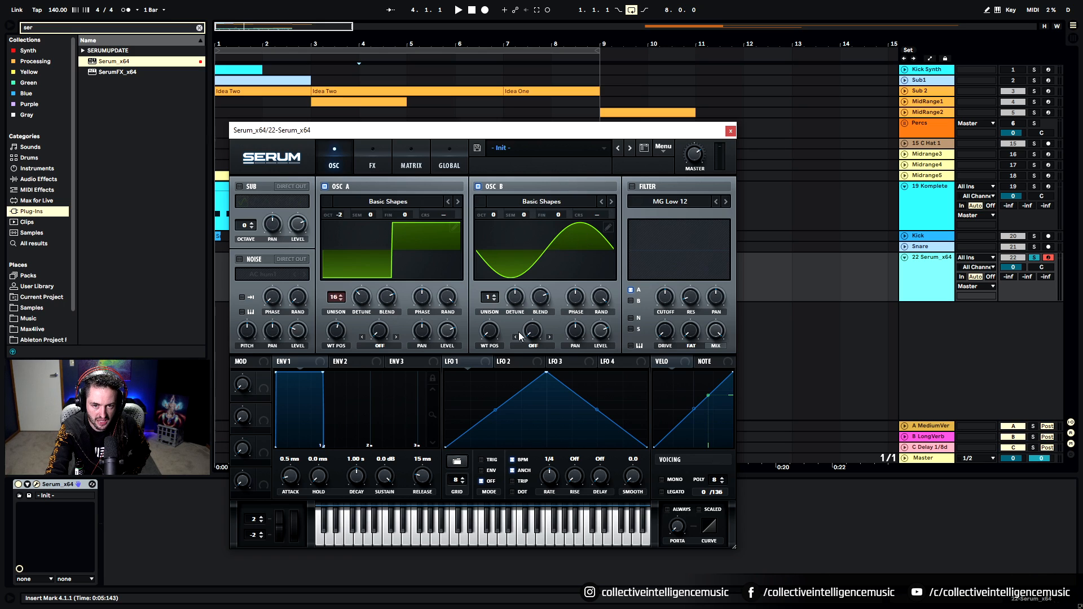
Step: Set oscillator A's warp mode to FM (from B) and adjust the warp amount
{"action": "left_click", "coordinate": [376, 345]}
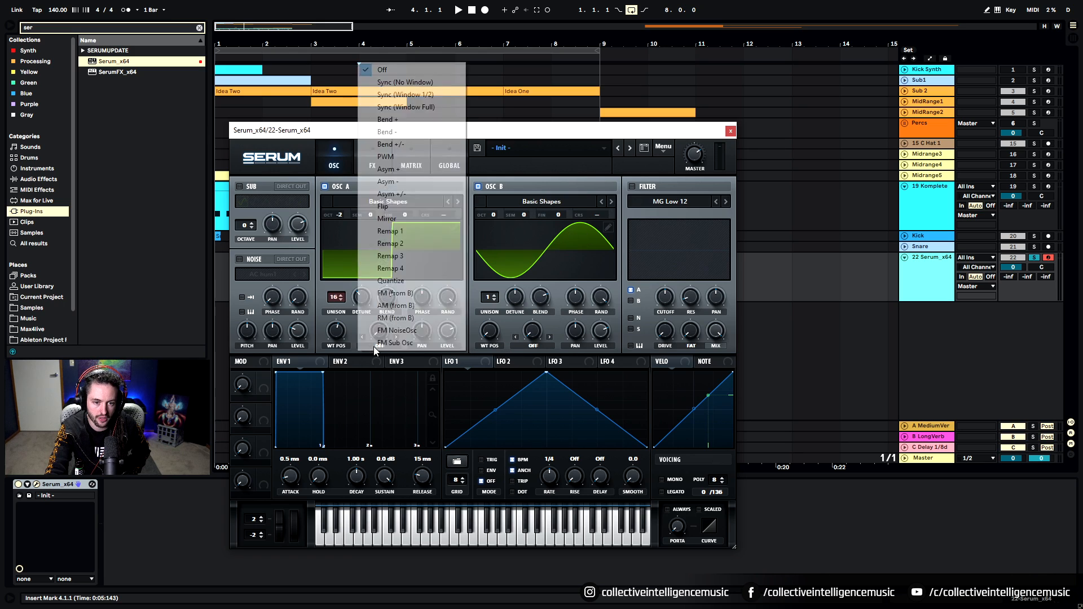
{"action": "left_click", "coordinate": [410, 294]}
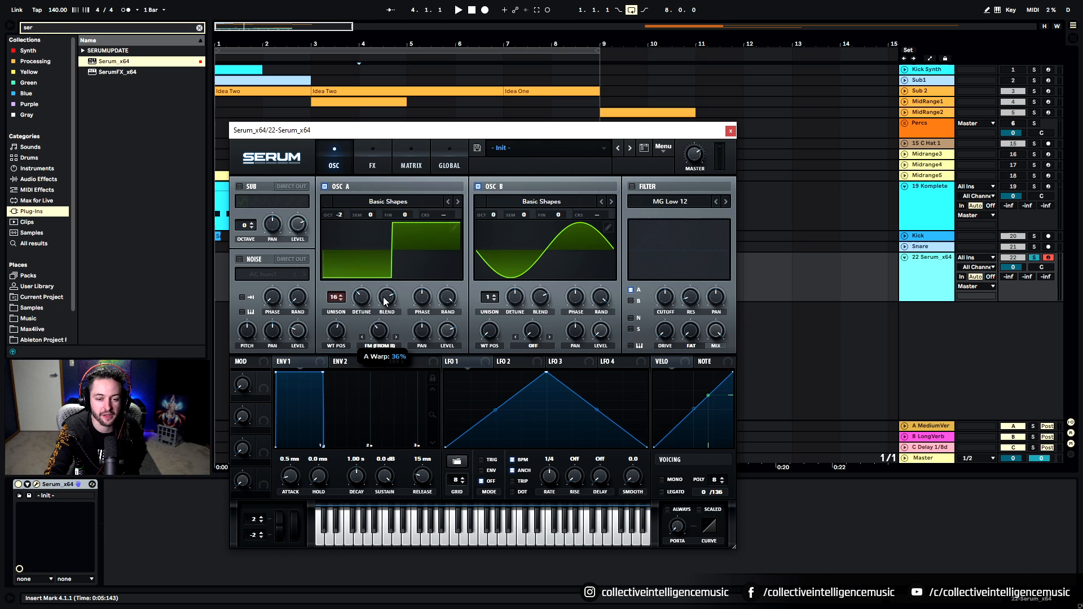
{"action": "mouse_move", "coordinate": [383, 298]}
{"action": "left_mouse_down"}
{"action": "mouse_move", "coordinate": [360, 358]}
{"action": "mouse_move", "coordinate": [380, 268]}
{"action": "mouse_move", "coordinate": [370, 293]}
{"action": "left_mouse_up"}
Step: Set oscillator B's octave to +2 and readjust the FM amount on oscillator A
{"action": "left_click_drag", "start_coordinate": [494, 215], "coordinate": [489, 245]}
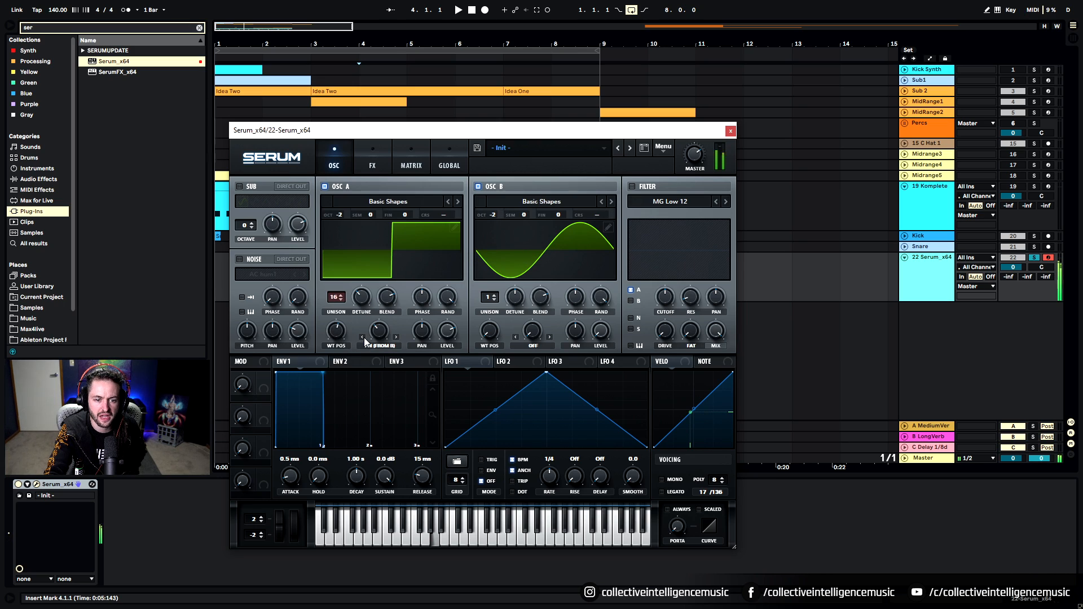
{"action": "mouse_move", "coordinate": [382, 326]}
{"action": "left_mouse_down"}
{"action": "mouse_move", "coordinate": [386, 318]}
{"action": "mouse_move", "coordinate": [362, 387]}
{"action": "mouse_move", "coordinate": [371, 310]}
{"action": "mouse_move", "coordinate": [365, 321]}
{"action": "left_mouse_up"}
{"action": "left_click_drag", "start_coordinate": [494, 214], "coordinate": [497, 208]}
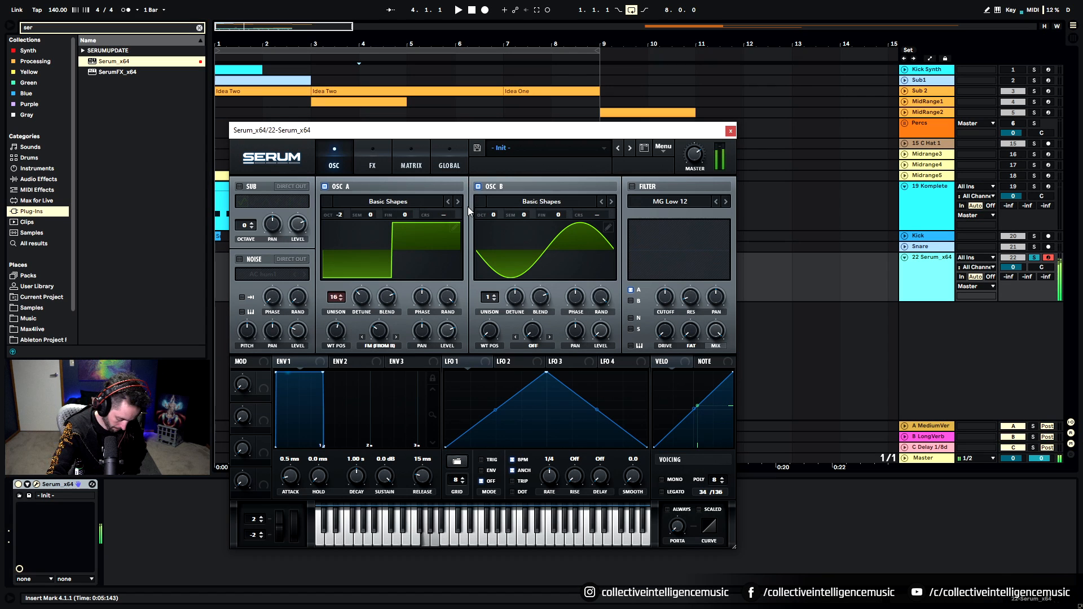
{"action": "left_click_drag", "start_coordinate": [493, 212], "coordinate": [504, 190]}
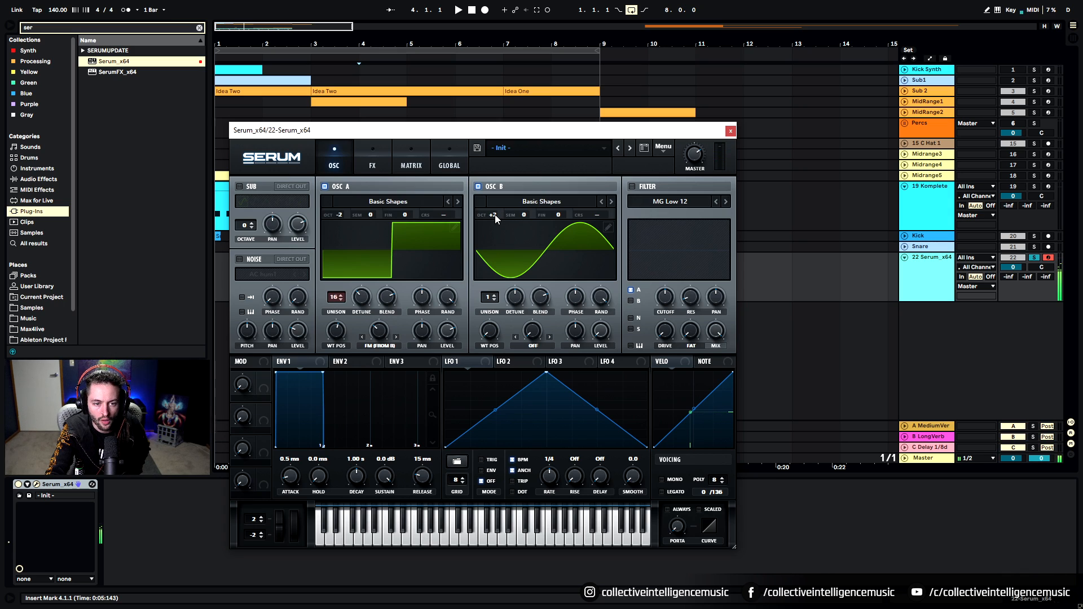
Step: Turn on the filter, adjust its cutoff and choose the High 24 filter type
{"action": "left_click", "coordinate": [632, 187]}
{"action": "left_click_drag", "start_coordinate": [676, 298], "coordinate": [652, 289]}
{"action": "mouse_move", "coordinate": [676, 214]}
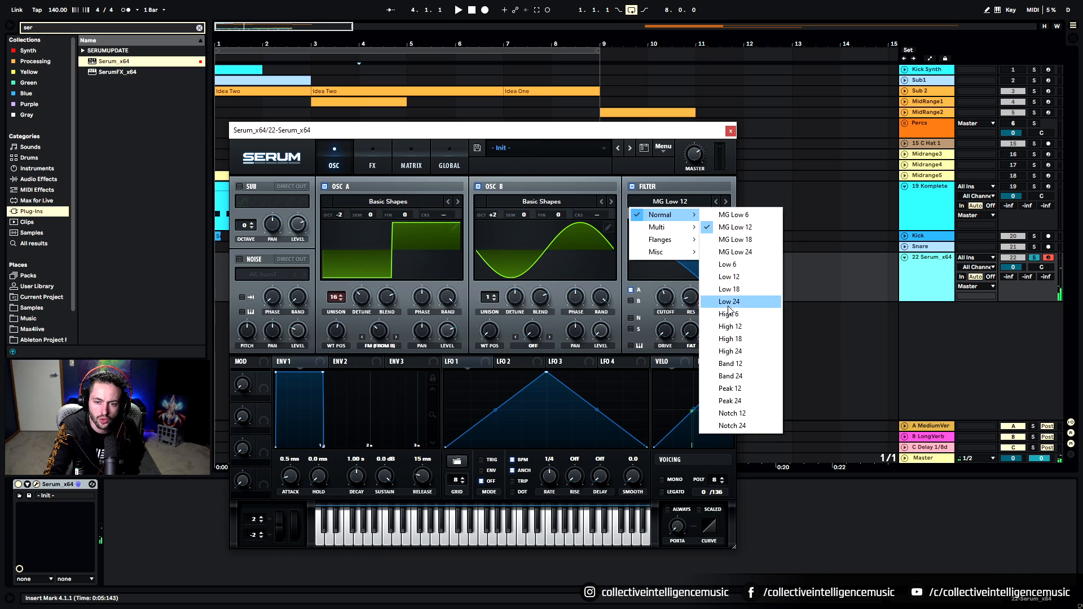
{"action": "left_click", "coordinate": [725, 352]}
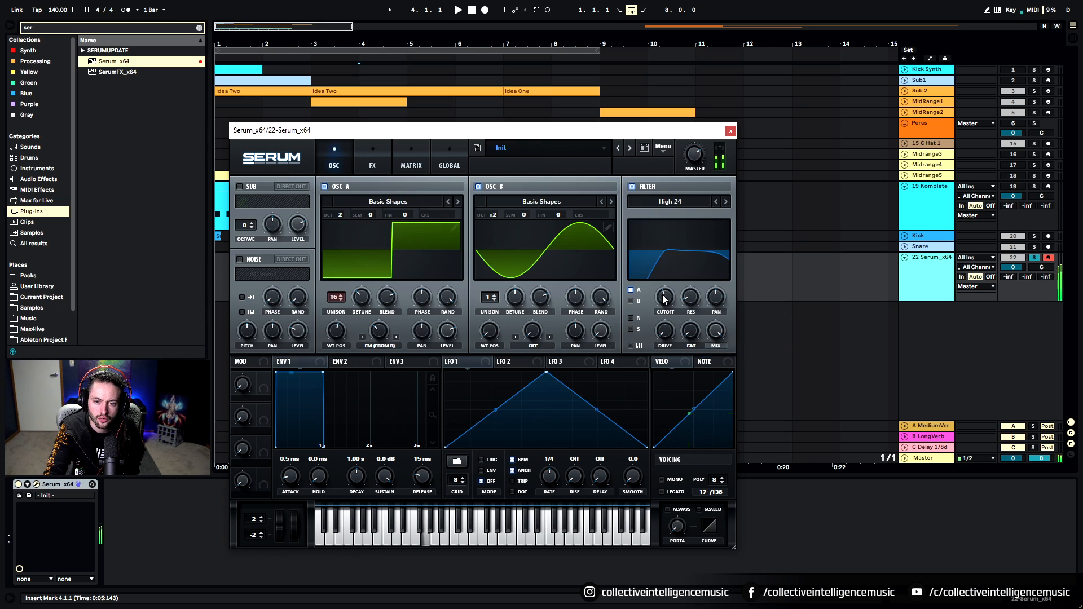
Step: Change the filter type to Band 24 and adjust its cutoff frequency
{"action": "left_click", "coordinate": [671, 201]}
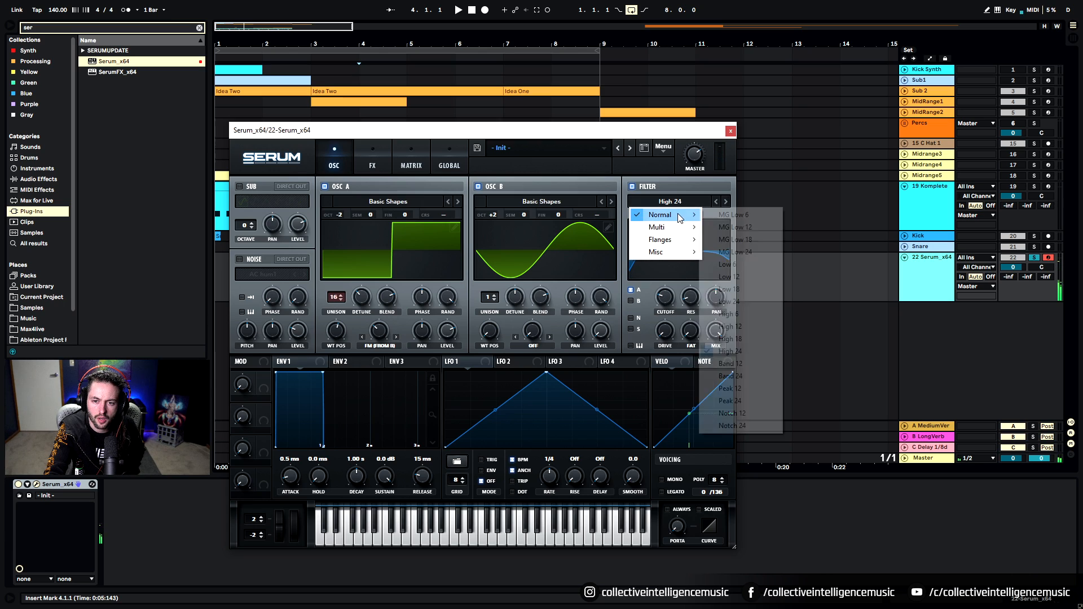
{"action": "mouse_move", "coordinate": [675, 216]}
{"action": "left_click", "coordinate": [730, 376]}
{"action": "mouse_move", "coordinate": [665, 314]}
{"action": "left_mouse_down"}
{"action": "mouse_move", "coordinate": [675, 282]}
{"action": "mouse_move", "coordinate": [687, 295]}
{"action": "mouse_move", "coordinate": [670, 294]}
{"action": "left_mouse_up"}
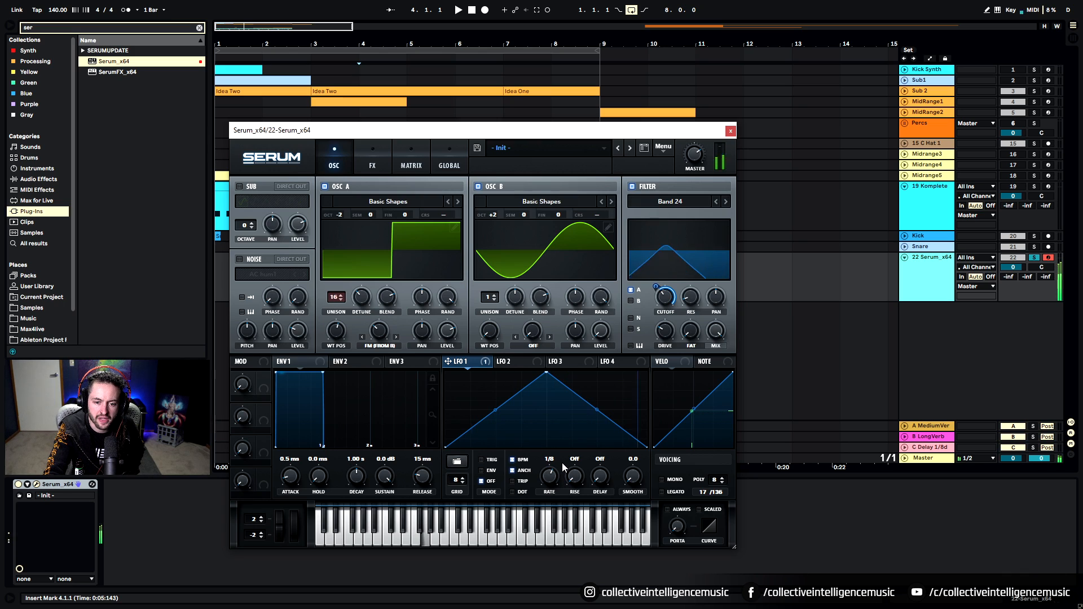
Step: Modulate the filter cutoff with LFO 1 at a 1/8 rate, moving the peak of its shape toward the end of the cycle
{"action": "scroll", "coordinate": [555, 471], "scroll_direction": "down", "scroll_amount": 2}
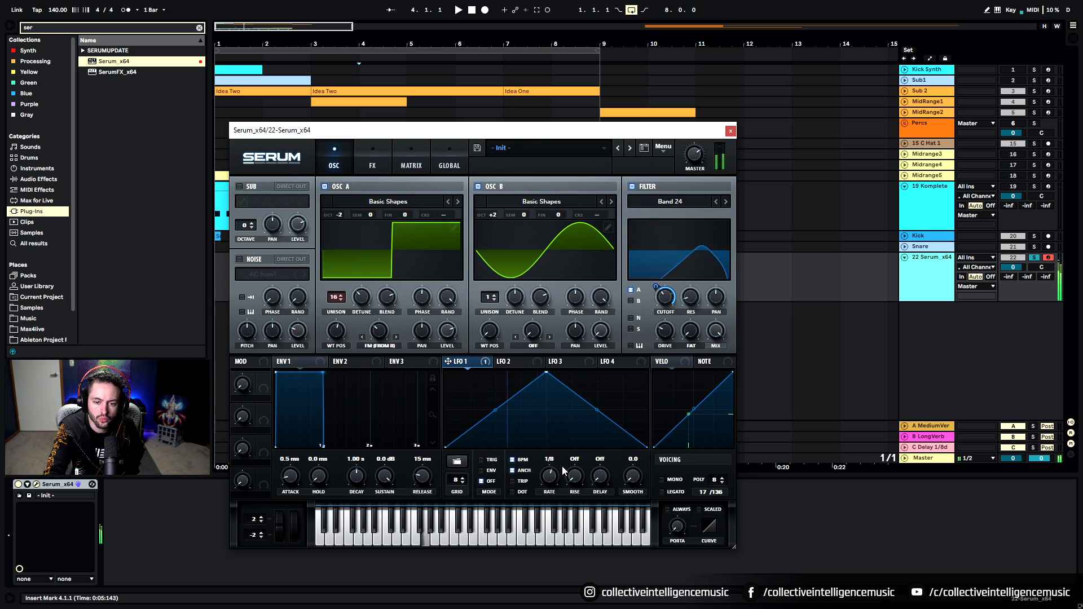
{"action": "left_click_drag", "start_coordinate": [546, 372], "coordinate": [599, 358]}
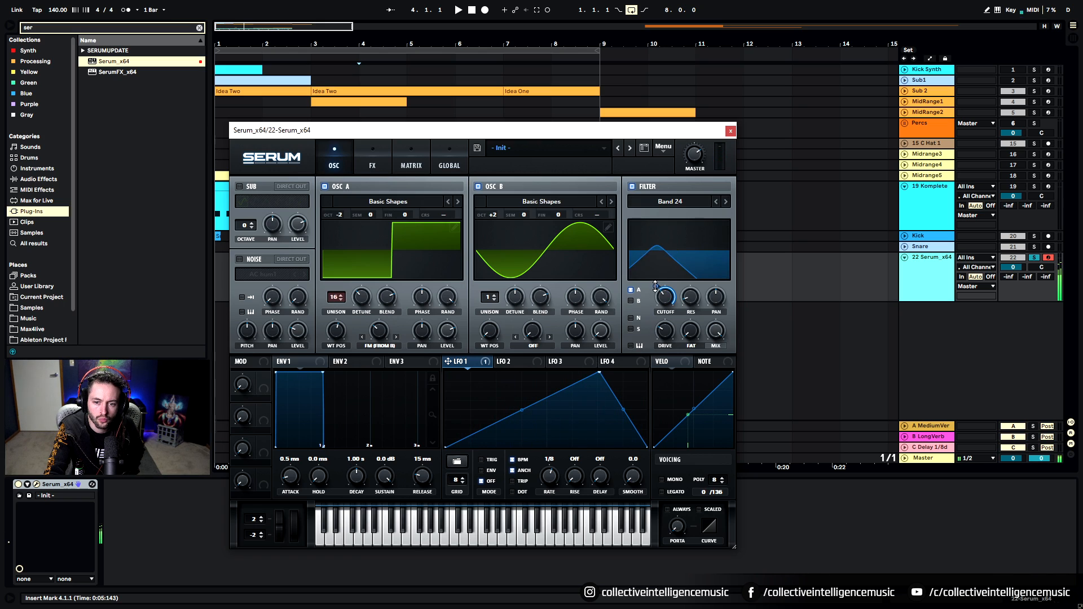
{"action": "left_click_drag", "start_coordinate": [655, 286], "coordinate": [655, 303]}
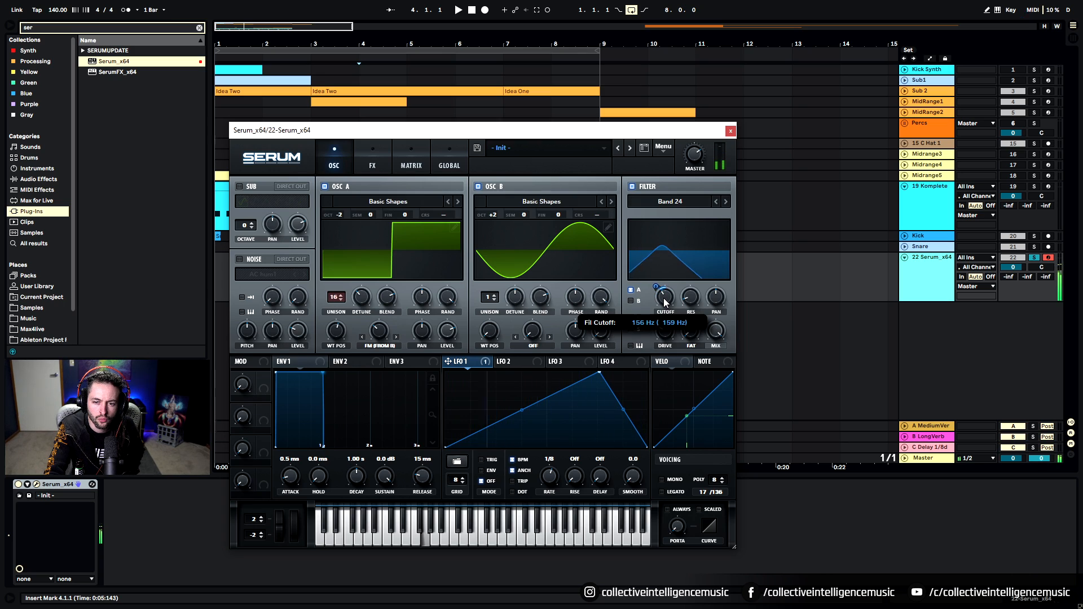
{"action": "left_click_drag", "start_coordinate": [662, 318], "coordinate": [663, 315]}
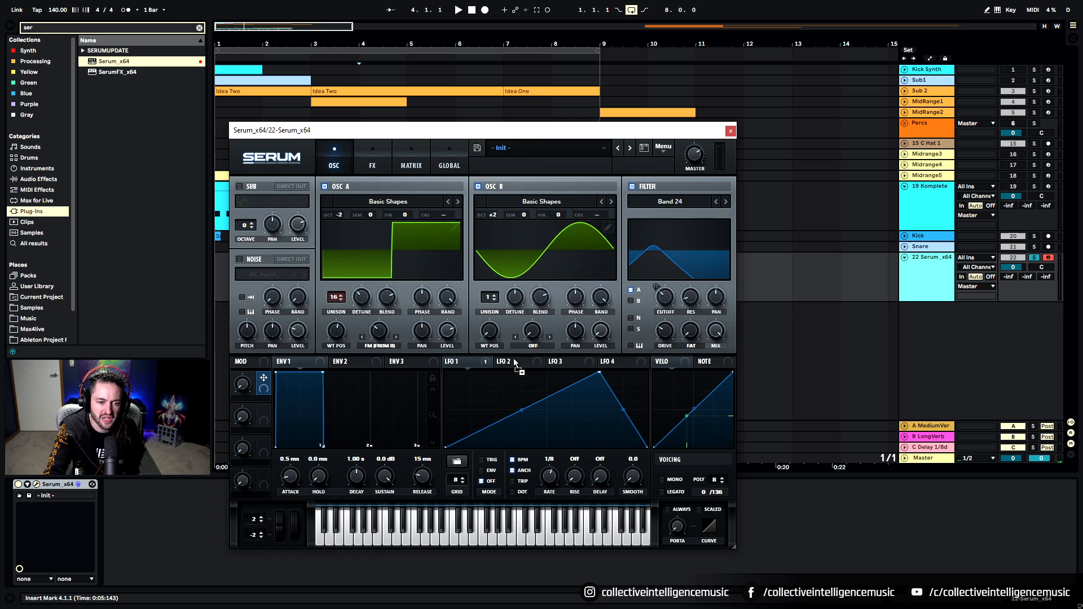
Step: Assign Macro 1 to the filter cutoff with an amount of 21 and lower the base cutoff to about 43 Hz
{"action": "left_click_drag", "start_coordinate": [658, 288], "coordinate": [658, 302]}
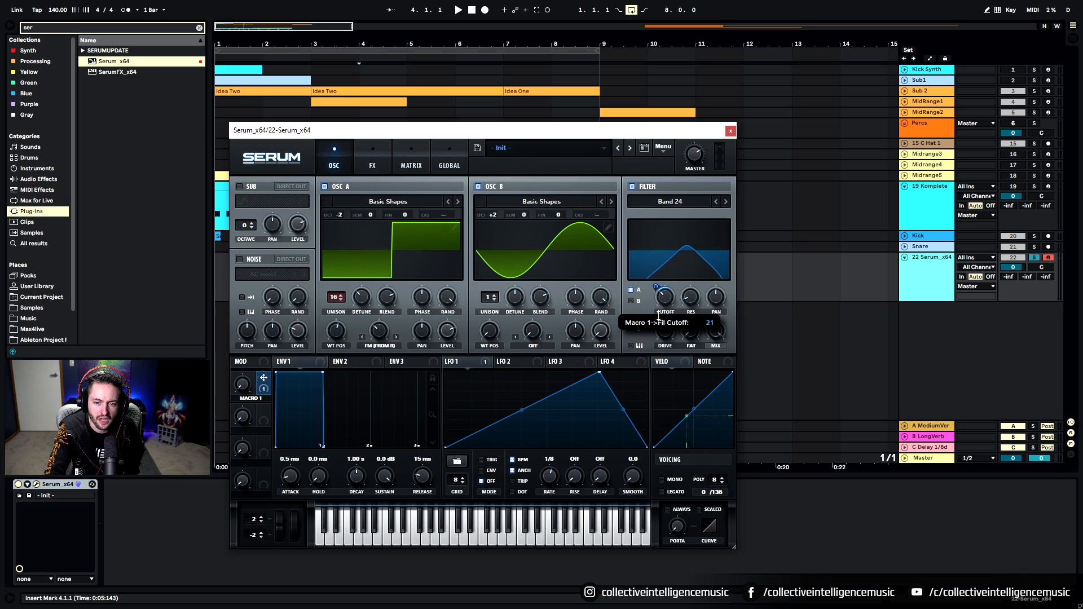
{"action": "mouse_move", "coordinate": [243, 384]}
{"action": "left_mouse_down"}
{"action": "mouse_move", "coordinate": [283, 308]}
{"action": "mouse_move", "coordinate": [262, 375]}
{"action": "left_mouse_up"}
{"action": "mouse_move", "coordinate": [664, 316]}
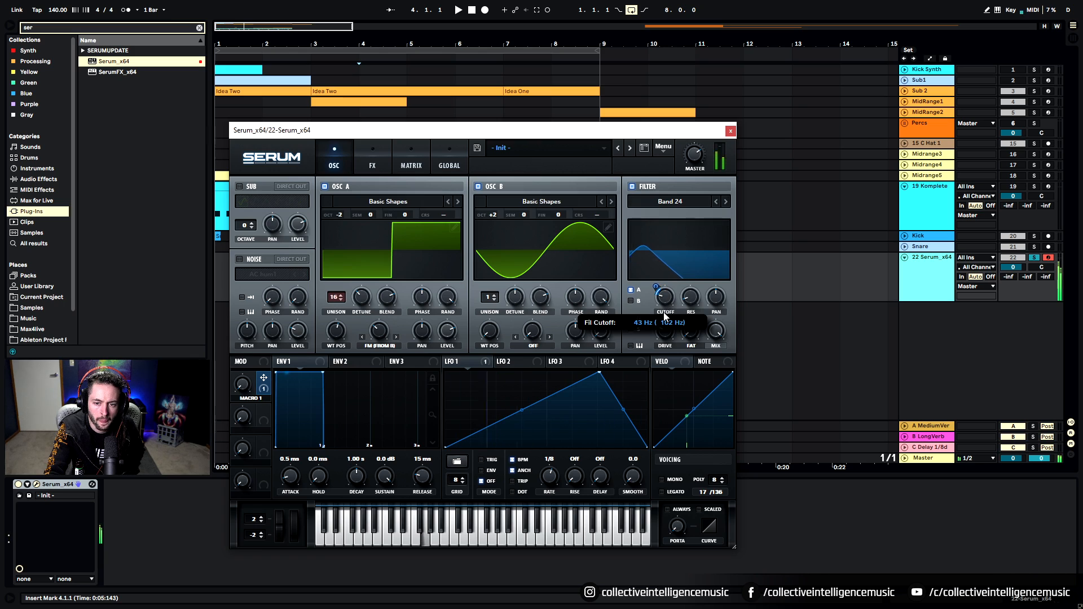
{"action": "mouse_move", "coordinate": [244, 383]}
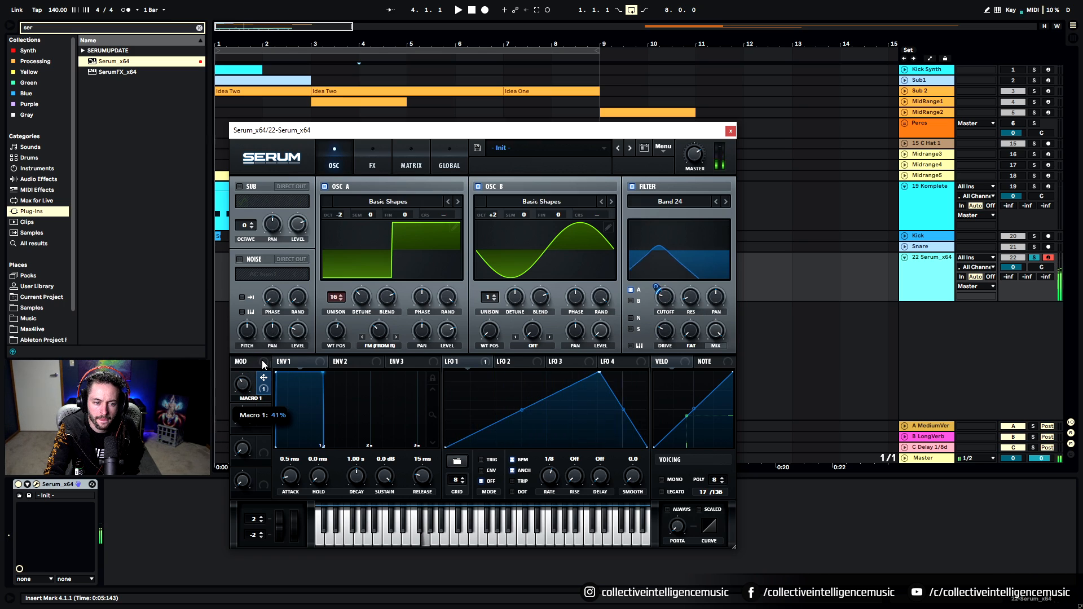
Step: Increase Macro 1's modulation amount on the filter cutoff to about 24 and sweep the macro to audition it
{"action": "left_click_drag", "start_coordinate": [274, 324], "coordinate": [261, 391]}
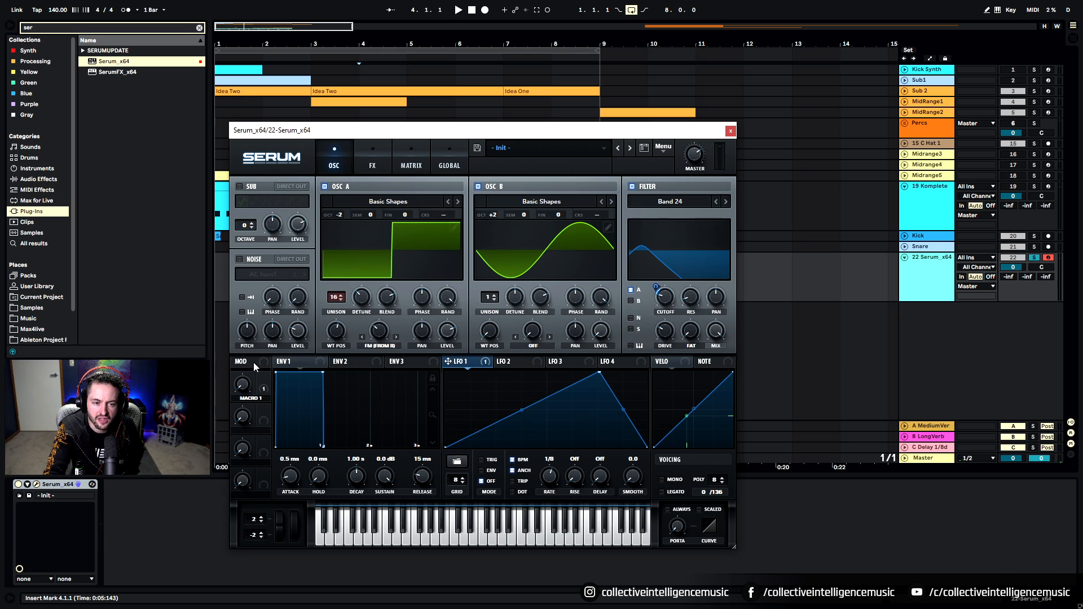
{"action": "left_click_drag", "start_coordinate": [655, 285], "coordinate": [655, 265]}
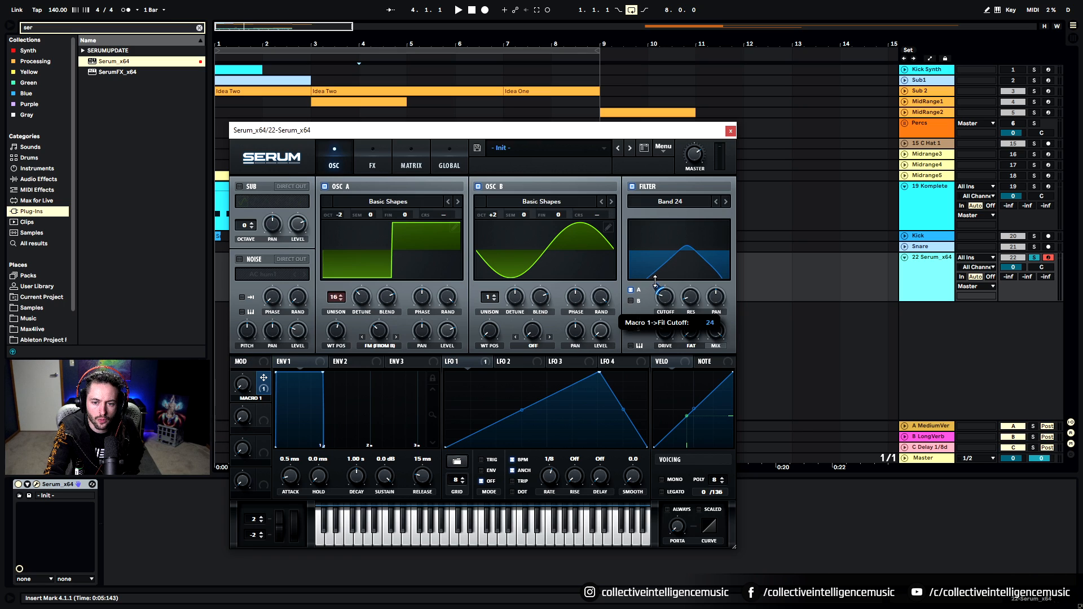
{"action": "left_click_drag", "start_coordinate": [269, 282], "coordinate": [242, 381]}
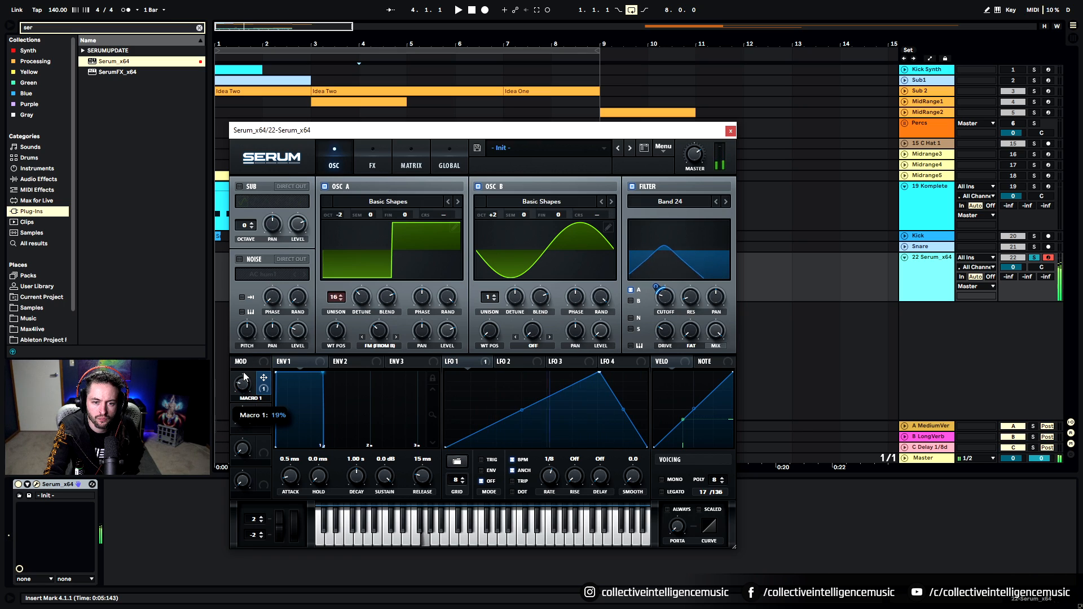
{"action": "mouse_move", "coordinate": [656, 289]}
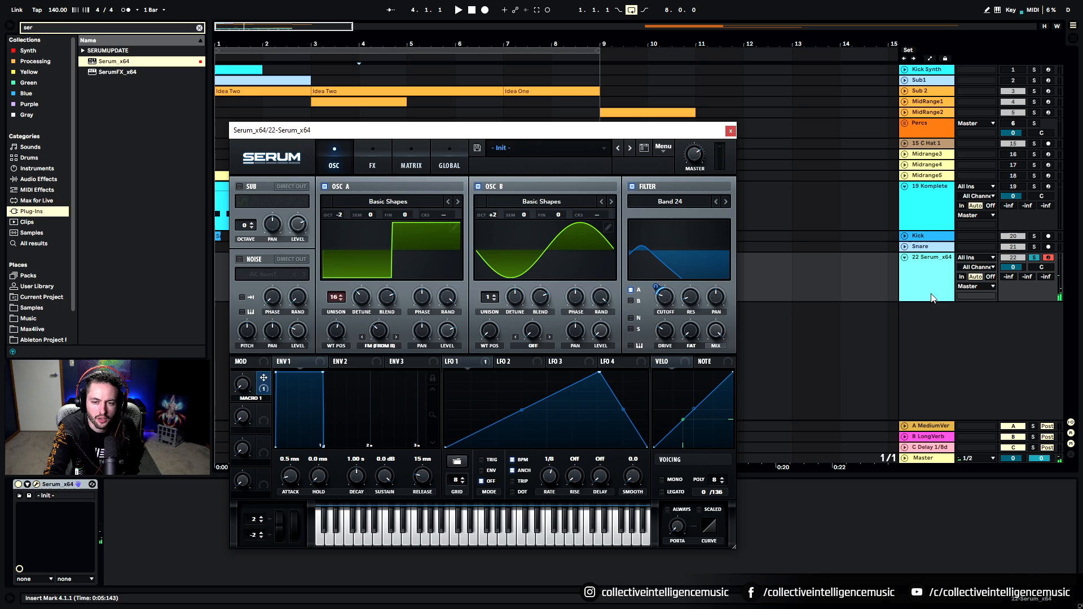
Step: Set the Serum track's C Delay send to -15.0 dB and remove the A MediumVerb send after trying it at -14.0 dB
{"action": "left_click_drag", "start_coordinate": [1046, 276], "coordinate": [1046, 269]}
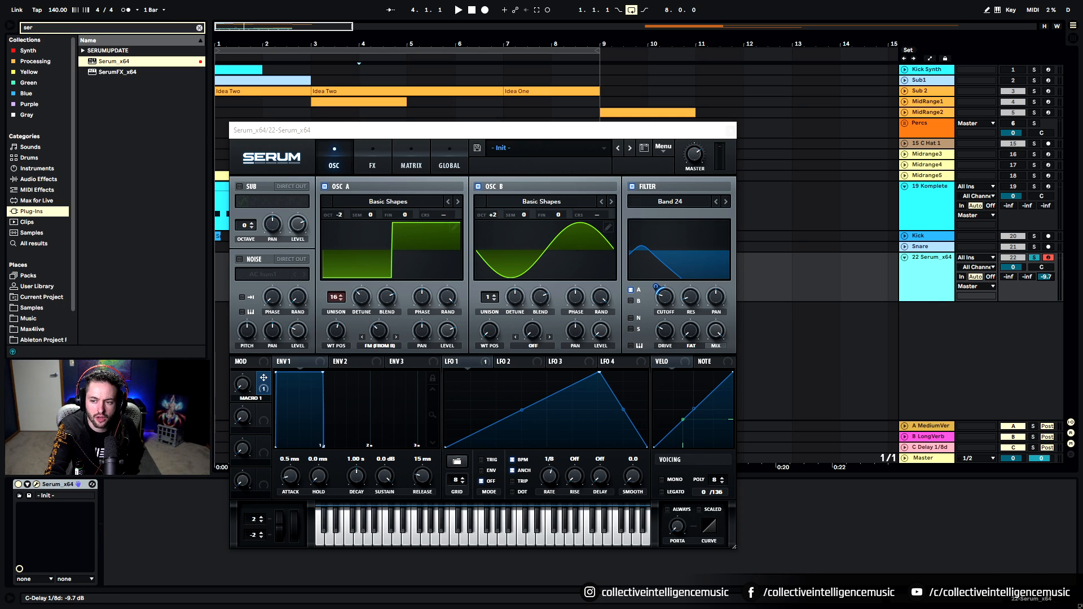
{"action": "left_click_drag", "start_coordinate": [243, 384], "coordinate": [258, 309]}
{"action": "left_click_drag", "start_coordinate": [243, 385], "coordinate": [223, 504]}
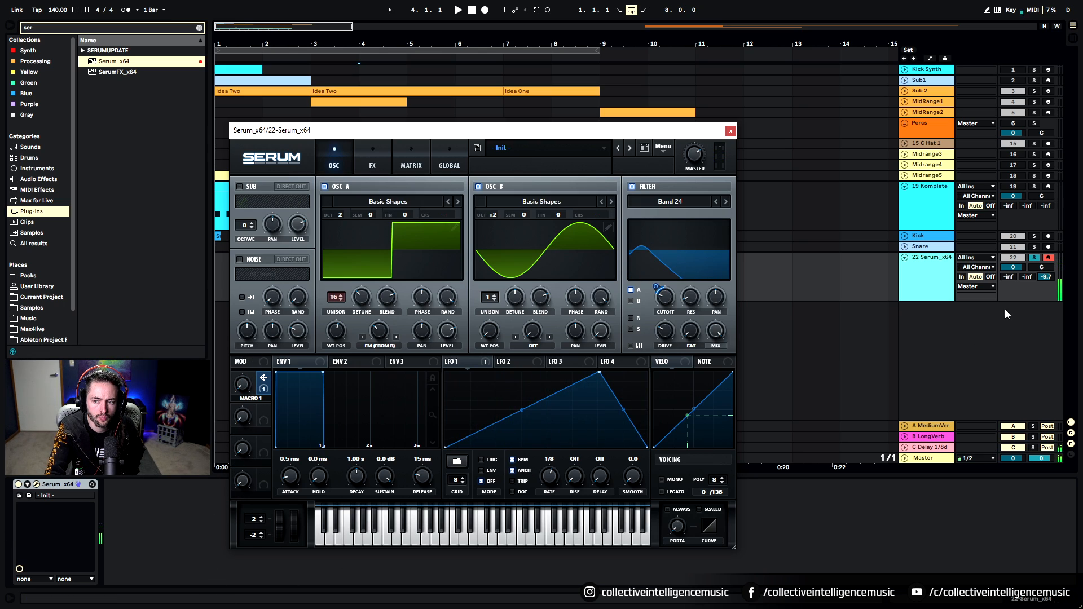
{"action": "left_click_drag", "start_coordinate": [1046, 278], "coordinate": [1046, 294]}
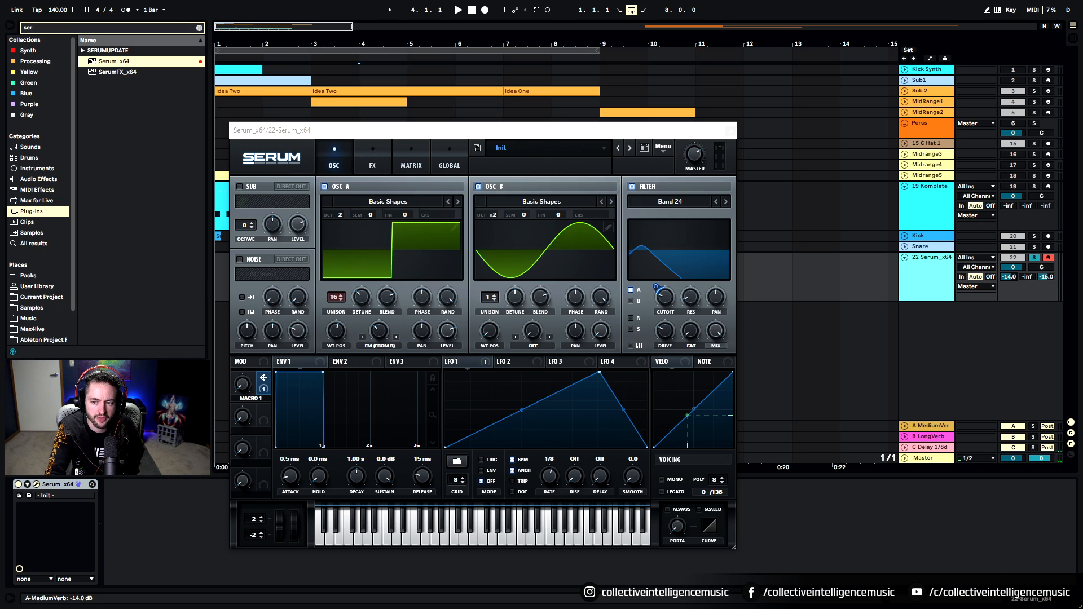
{"action": "left_click_drag", "start_coordinate": [243, 385], "coordinate": [224, 548]}
{"action": "left_click", "coordinate": [1004, 277]}
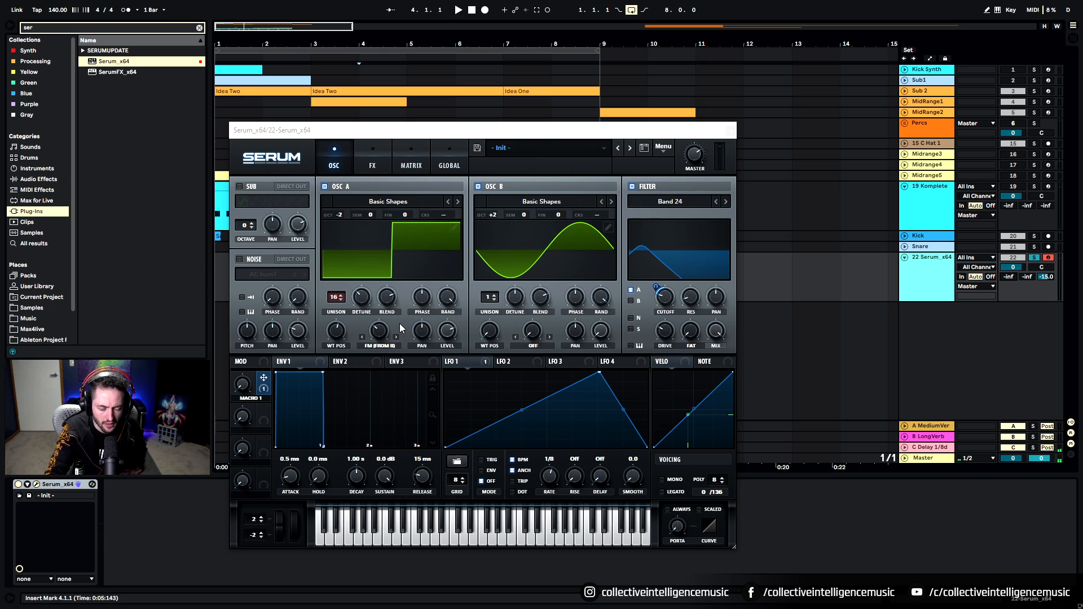
Step: Enable Serum's Distortion effect and set its type to Diode 1
{"action": "left_click", "coordinate": [372, 164]}
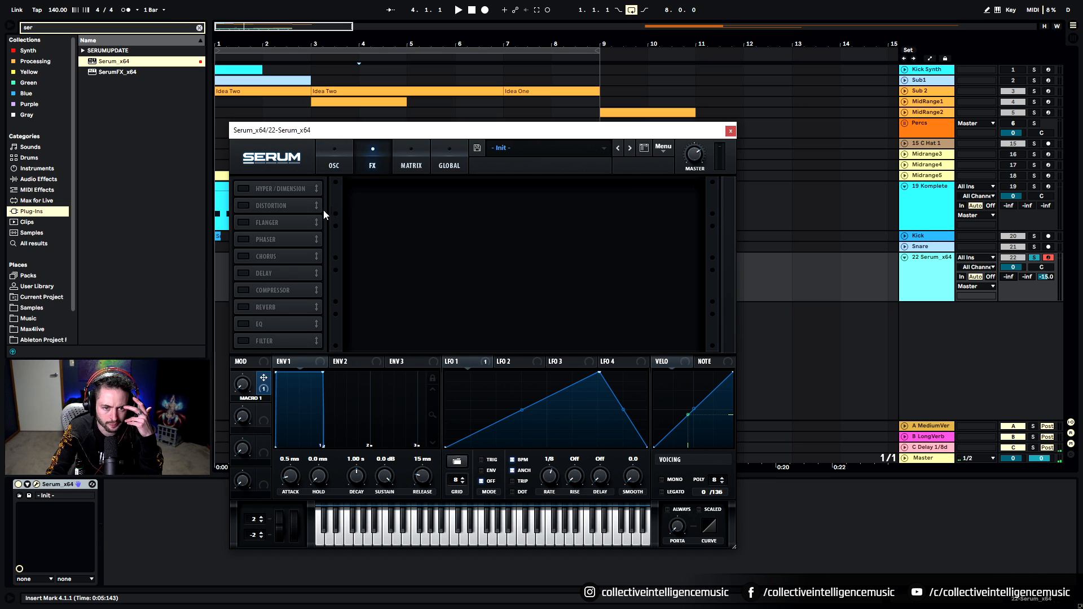
{"action": "left_click", "coordinate": [244, 205]}
{"action": "left_click", "coordinate": [424, 198]}
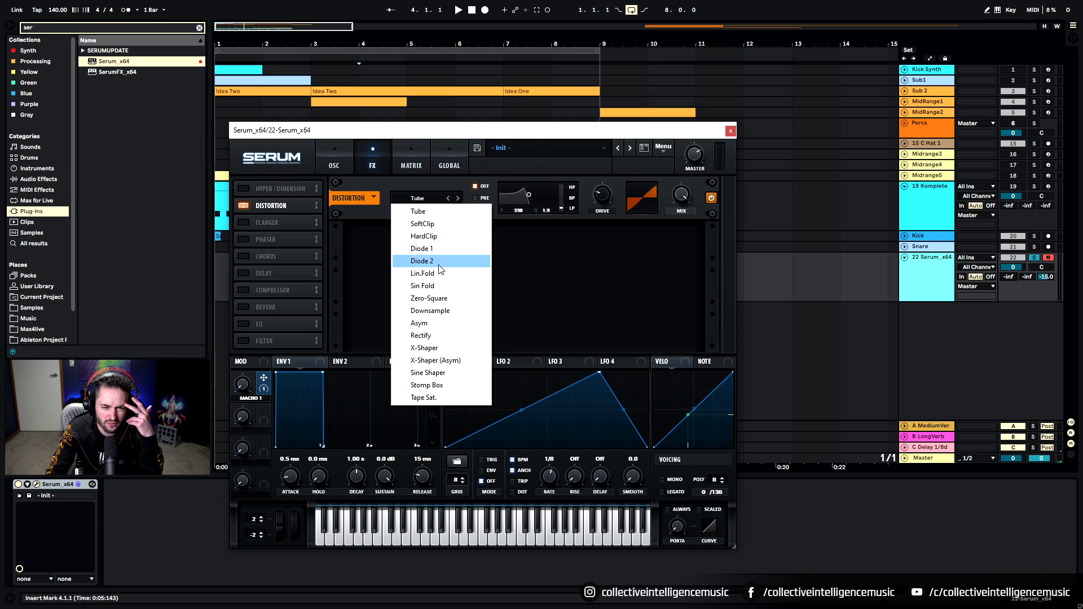
{"action": "left_click", "coordinate": [474, 249]}
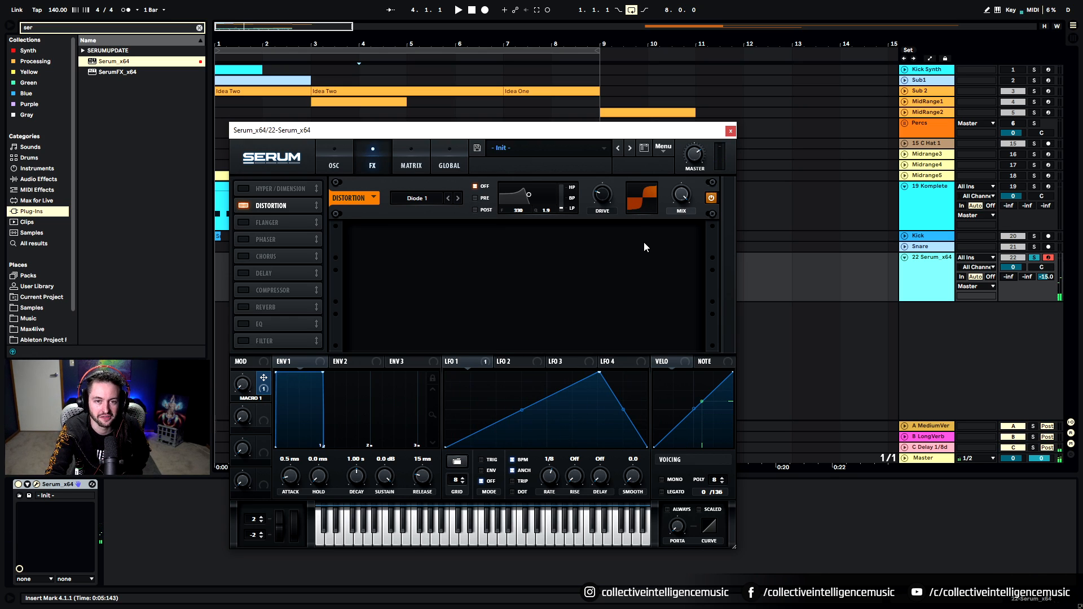
Step: Lower the distortion mix to about 37% and sweep Macro 1 to audition the sound
{"action": "left_click", "coordinate": [334, 164]}
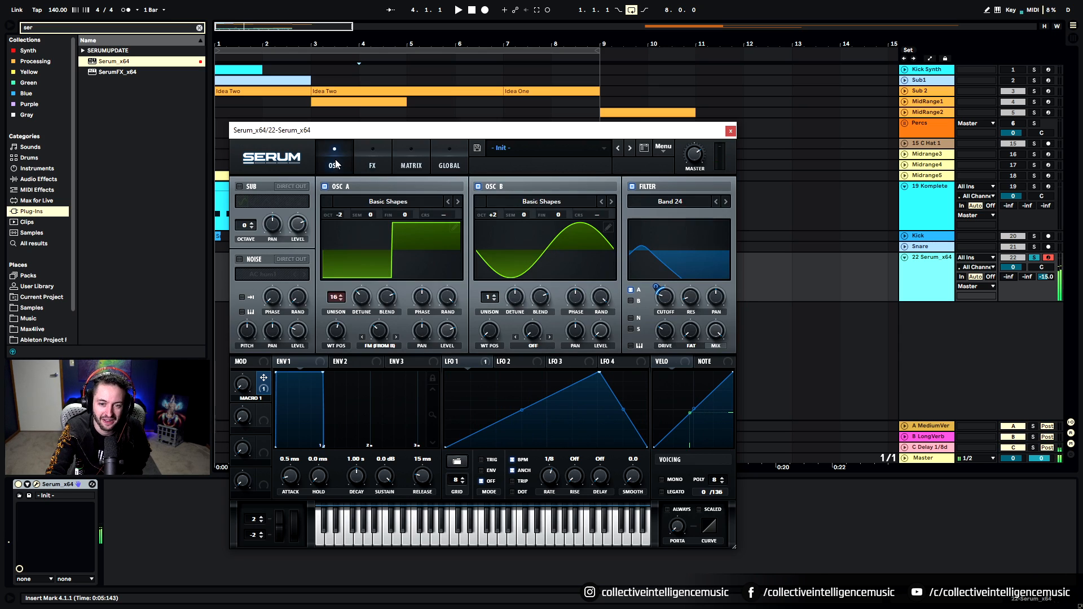
{"action": "left_click", "coordinate": [380, 167]}
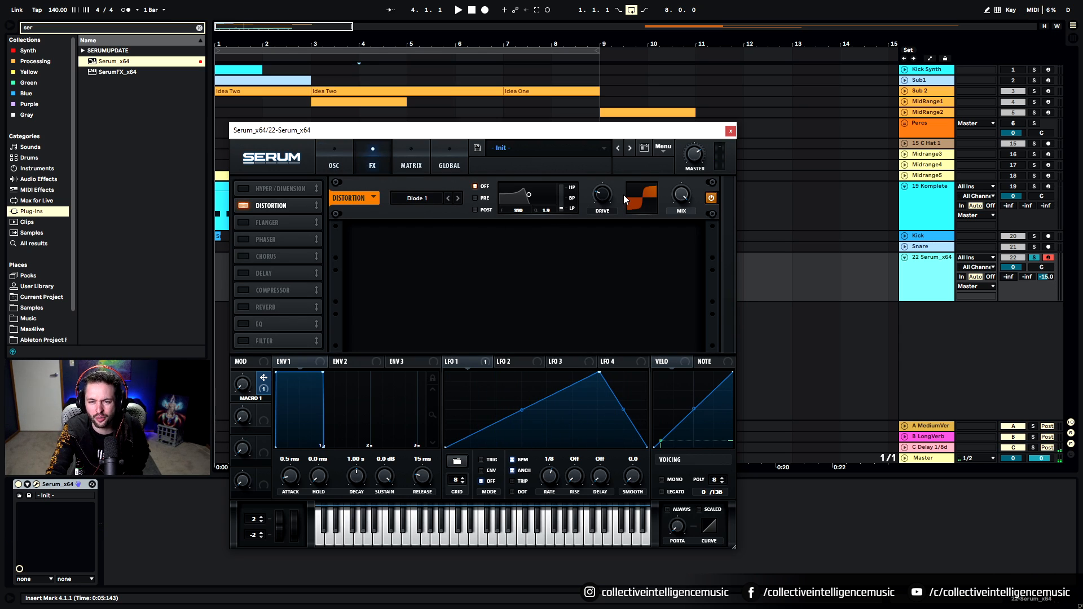
{"action": "left_click_drag", "start_coordinate": [680, 214], "coordinate": [662, 296]}
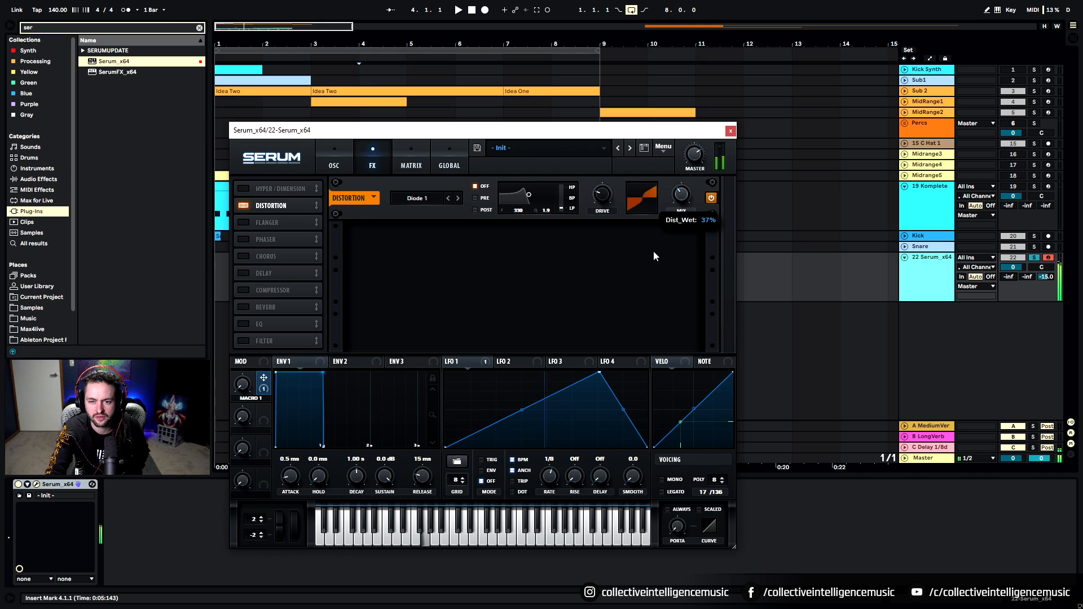
{"action": "left_click", "coordinate": [338, 165]}
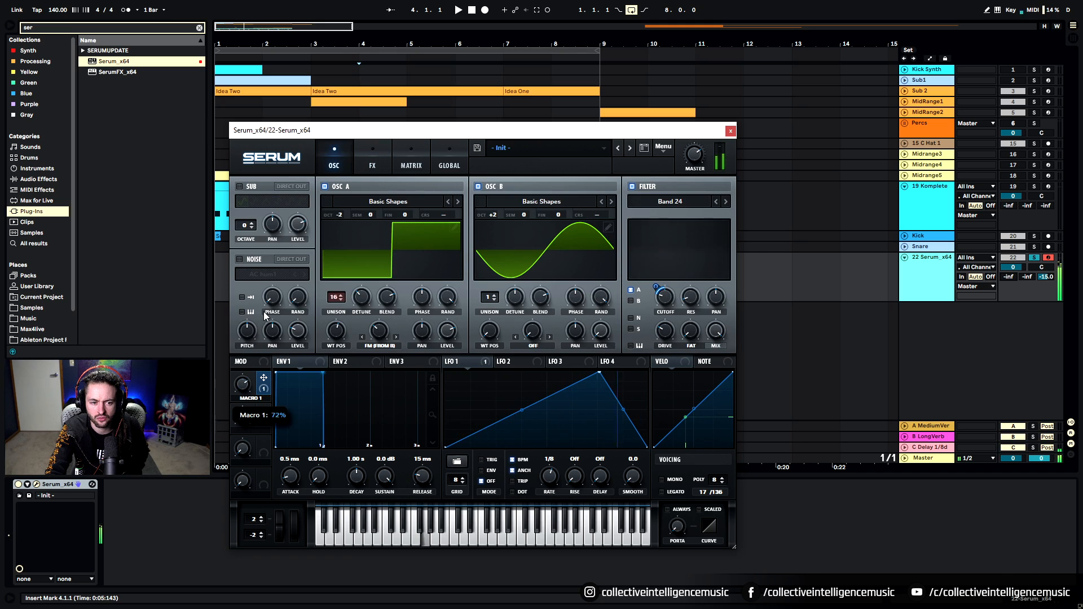
{"action": "left_click", "coordinate": [371, 163]}
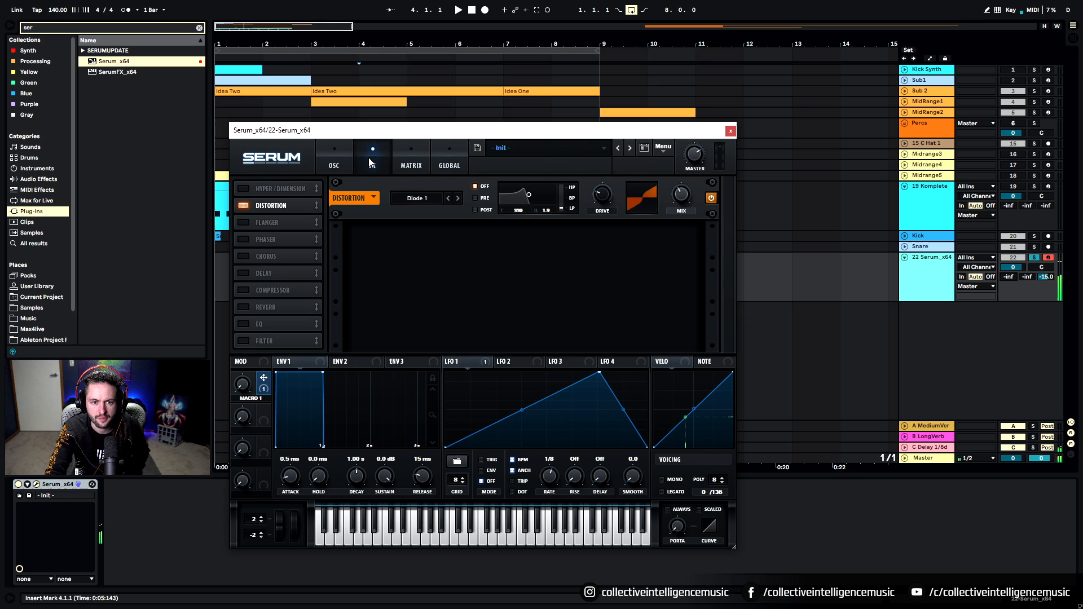
Step: Change Serum's distortion type to Tube, raise its mix to about 73%, and sweep Macro 1 to audition it
{"action": "left_click", "coordinate": [336, 164]}
{"action": "left_click", "coordinate": [372, 164]}
{"action": "left_click", "coordinate": [425, 198]}
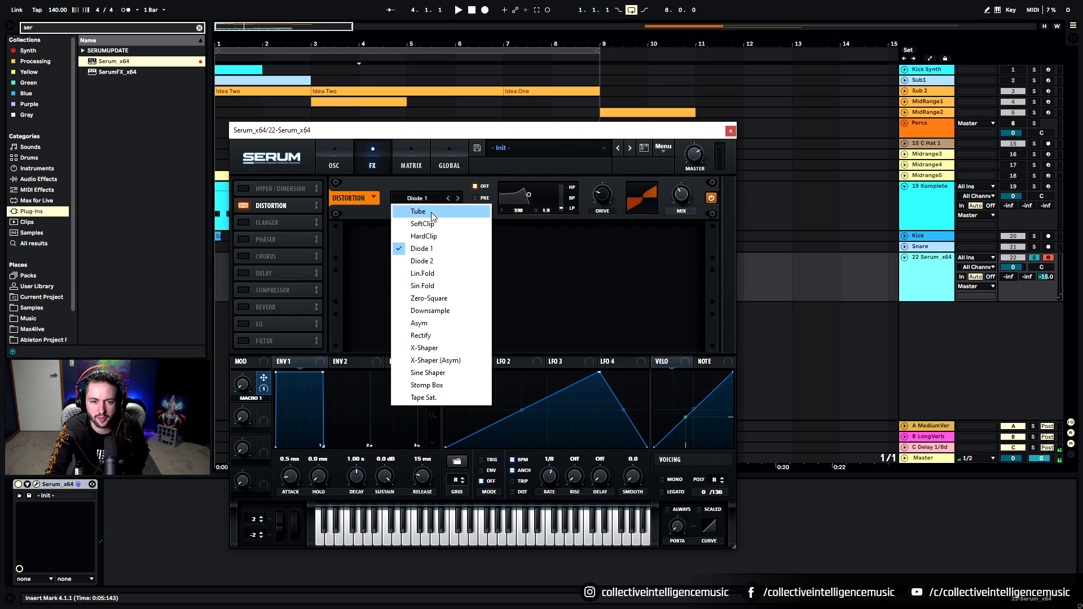
{"action": "left_click", "coordinate": [431, 212]}
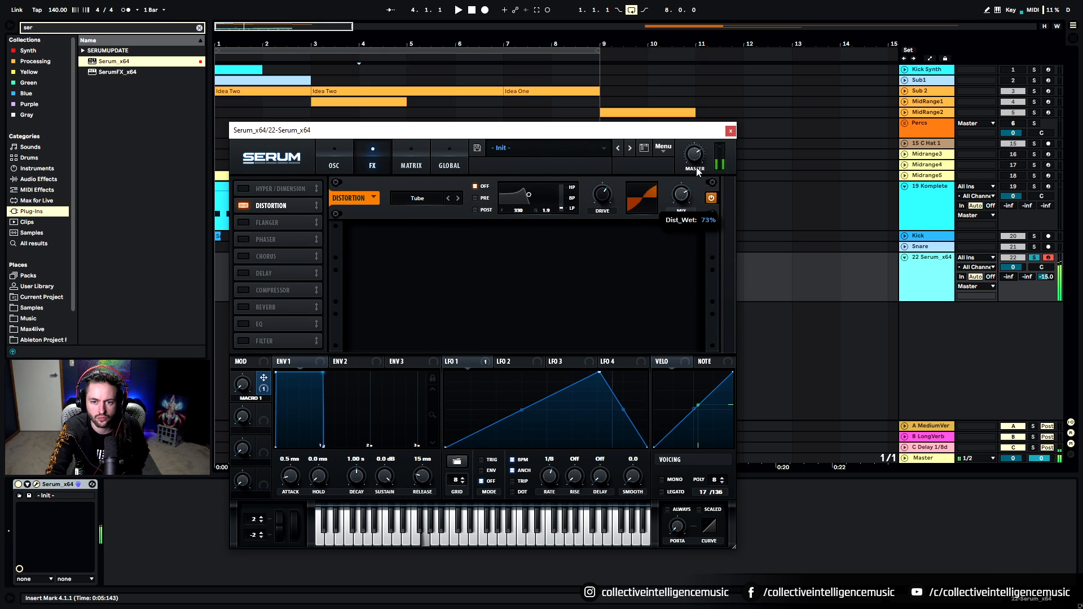
{"action": "left_click", "coordinate": [334, 164]}
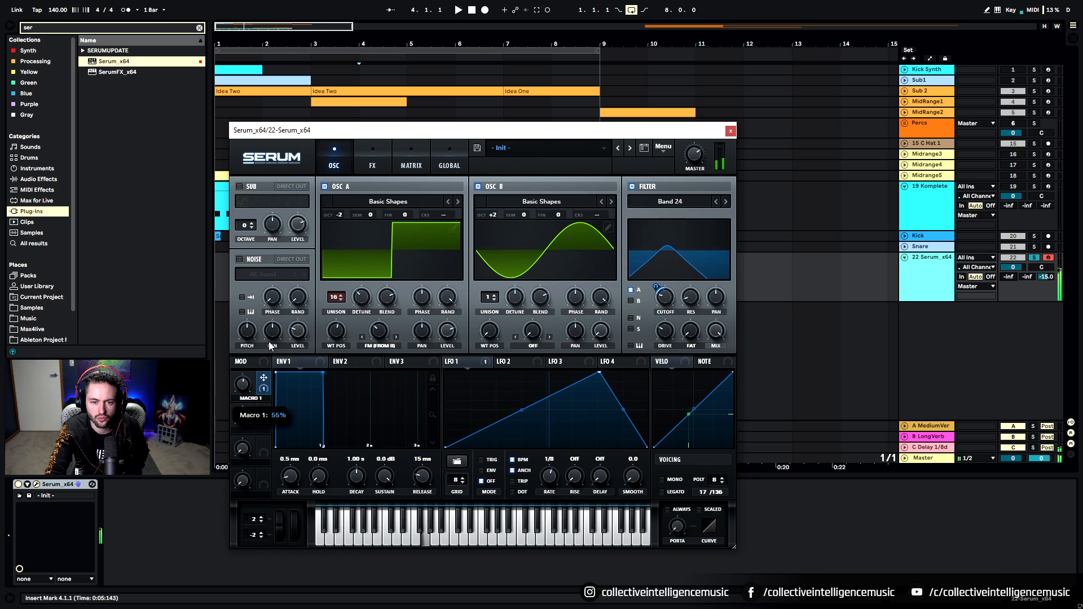
Step: Enable Serum's Hyper/Dimension effect and return to the oscillators to audition the sound with Macro 1
{"action": "left_click", "coordinate": [368, 168]}
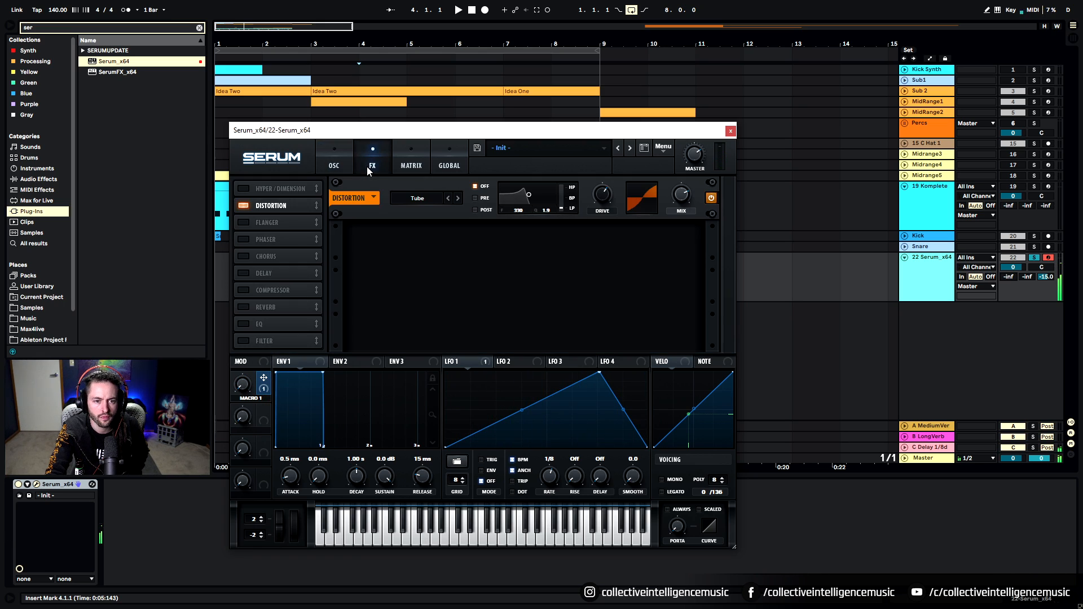
{"action": "left_click", "coordinate": [249, 221]}
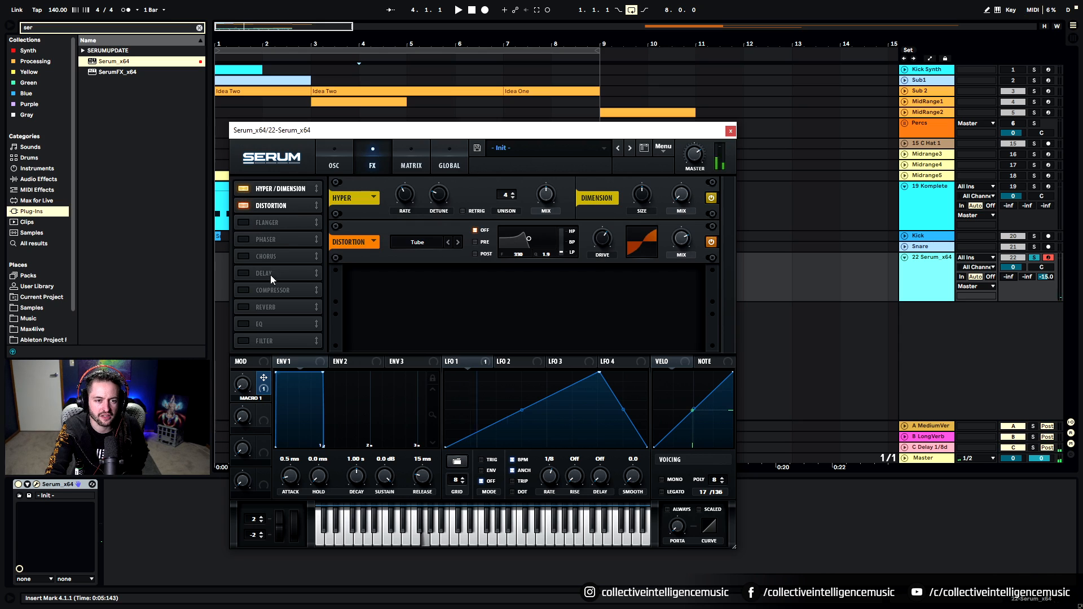
{"action": "left_click", "coordinate": [334, 164]}
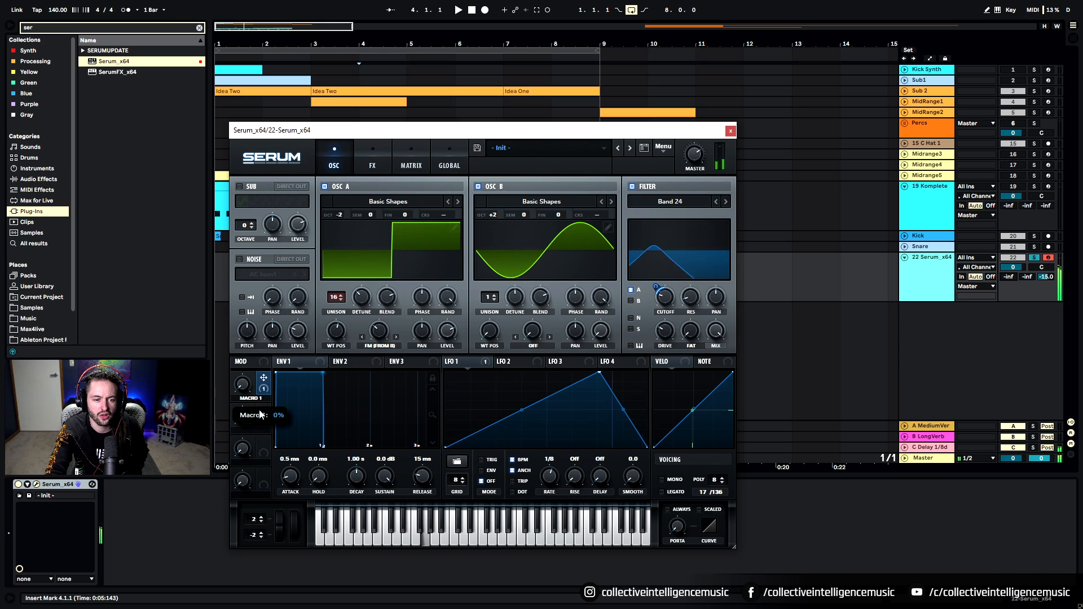
Step: Try Serum's Phaser effect, disable it and enable the Flanger instead
{"action": "left_click", "coordinate": [366, 172]}
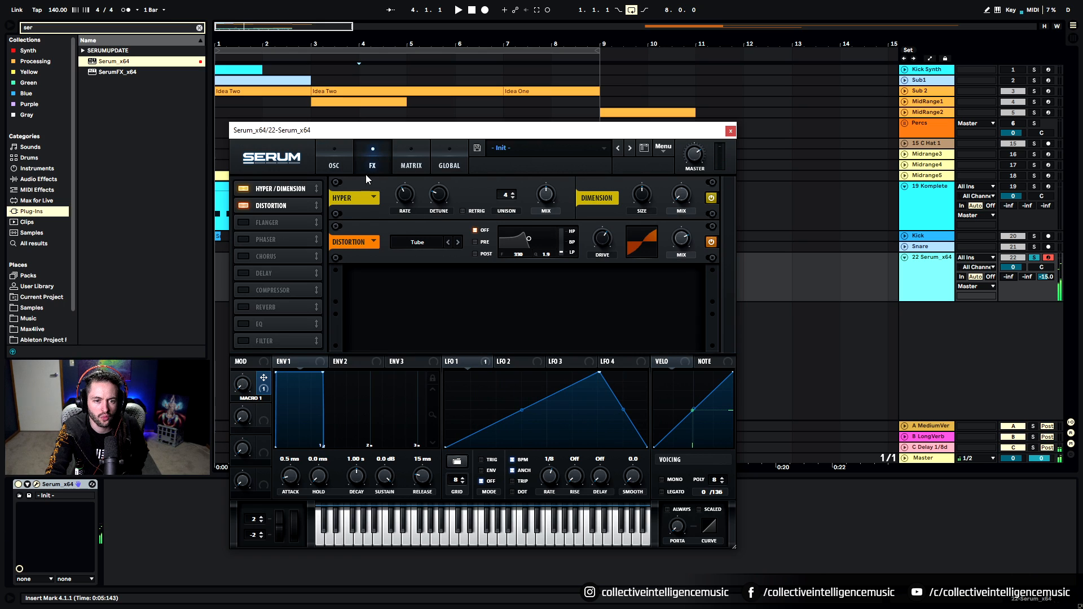
{"action": "left_click", "coordinate": [244, 239]}
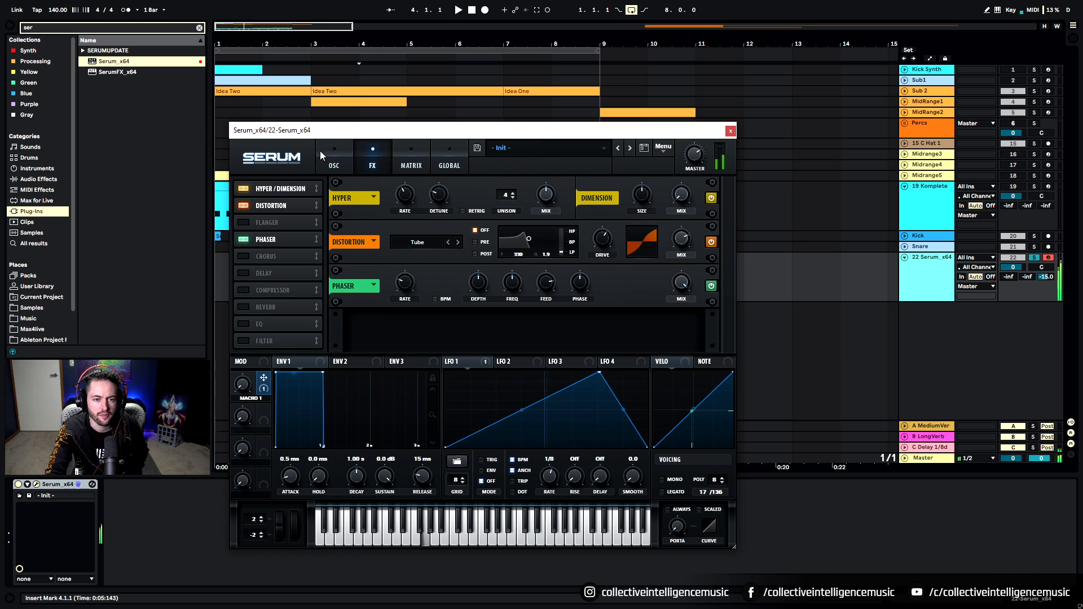
{"action": "left_click", "coordinate": [244, 239]}
{"action": "left_click", "coordinate": [243, 223]}
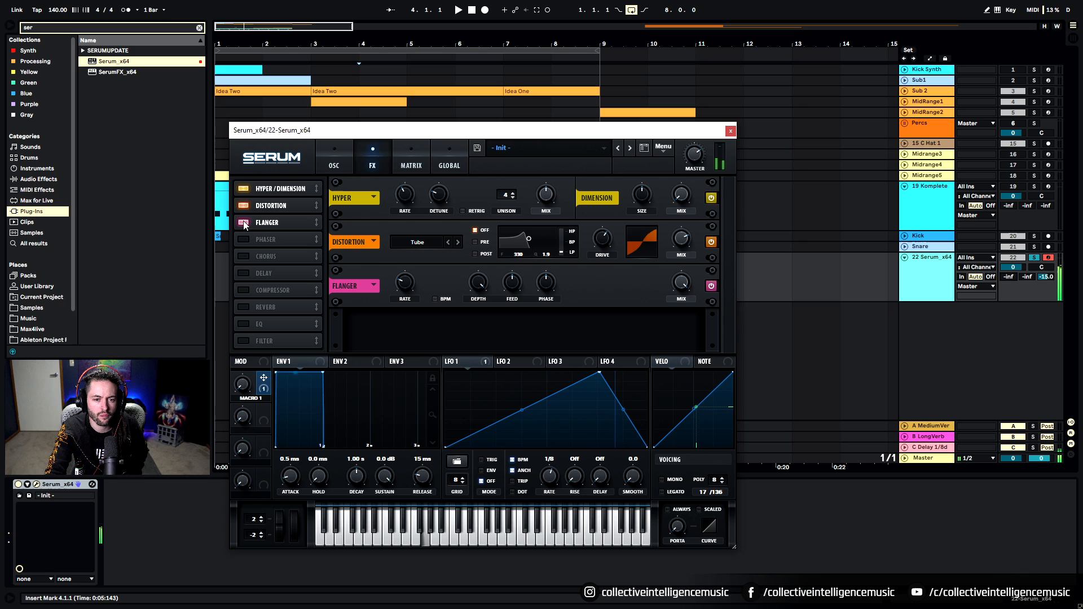
{"action": "left_click", "coordinate": [343, 168]}
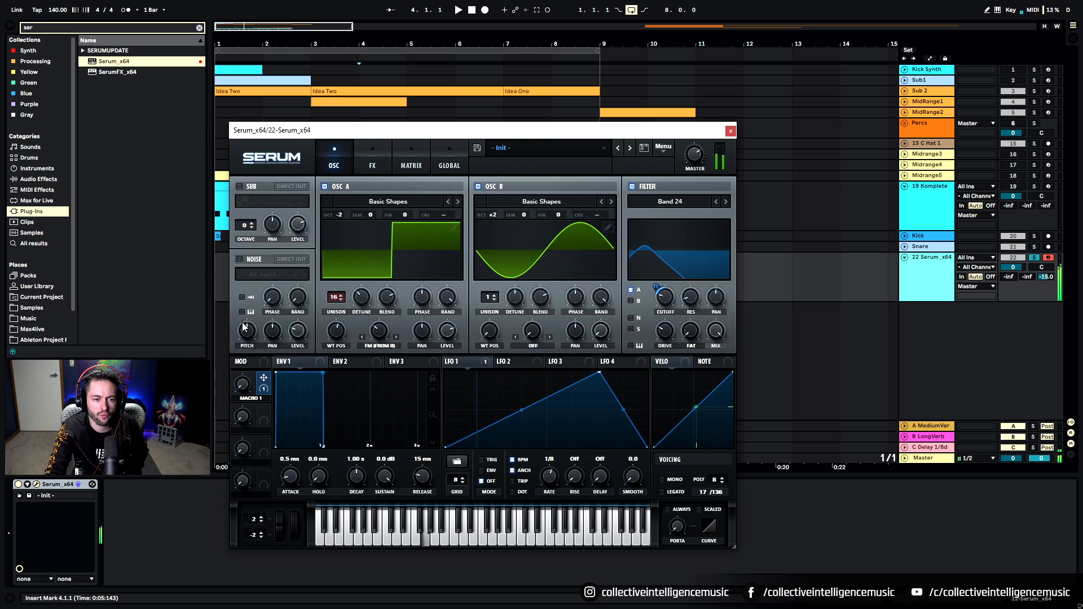
Step: Load a sine-shaped curve from the Basic LFO presets into LFO 1 and sweep Macro 1 to audition it
{"action": "mouse_move", "coordinate": [249, 379]}
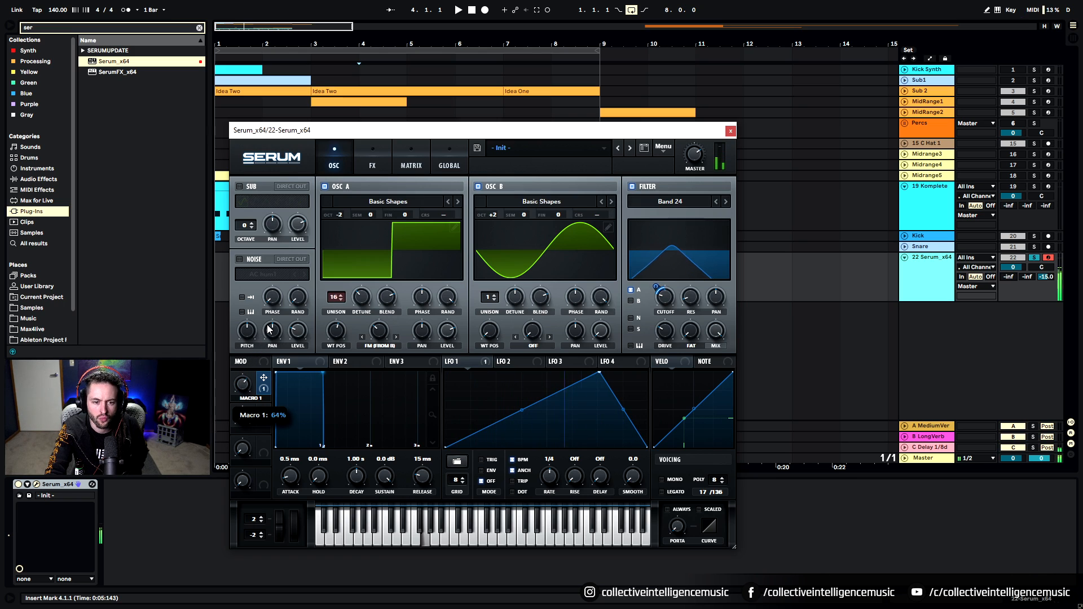
{"action": "left_click_drag", "start_coordinate": [268, 330], "coordinate": [277, 417]}
{"action": "left_click", "coordinate": [460, 461]}
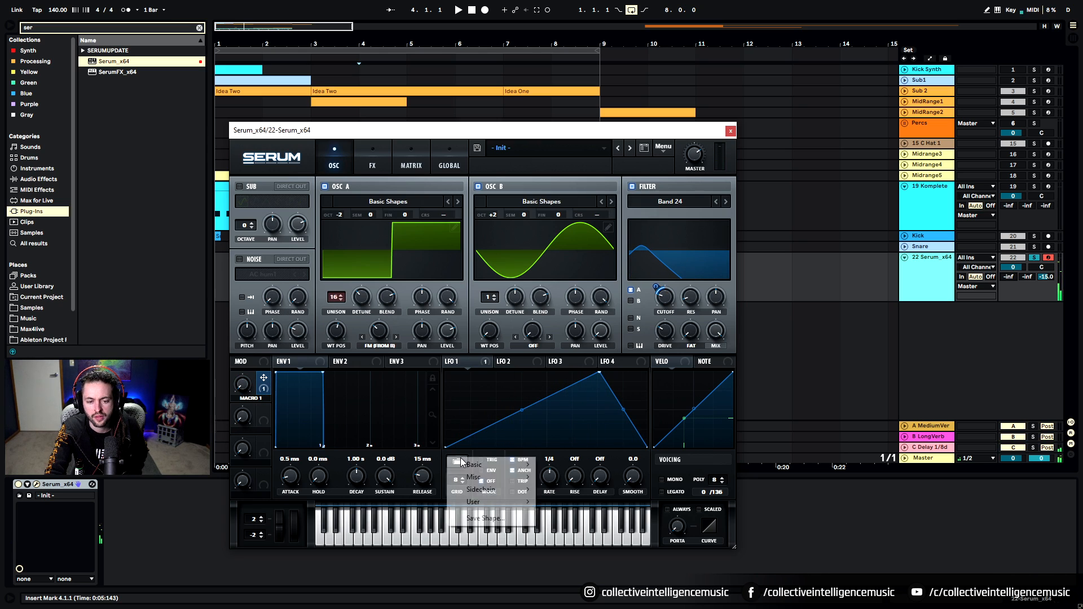
{"action": "mouse_move", "coordinate": [468, 464]}
{"action": "left_click", "coordinate": [581, 559]}
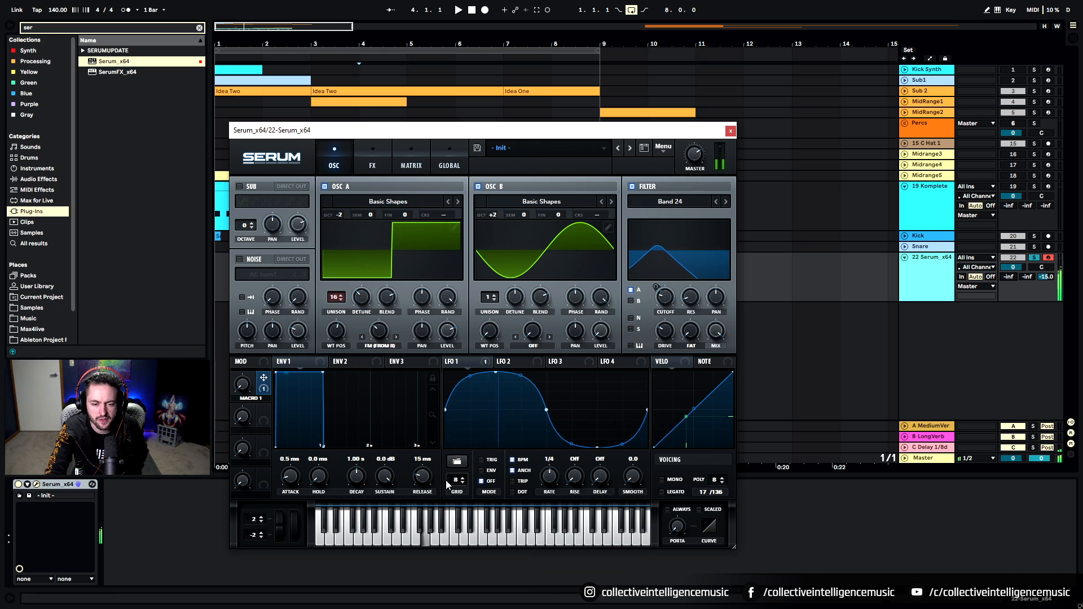
{"action": "left_click_drag", "start_coordinate": [242, 384], "coordinate": [298, 434]}
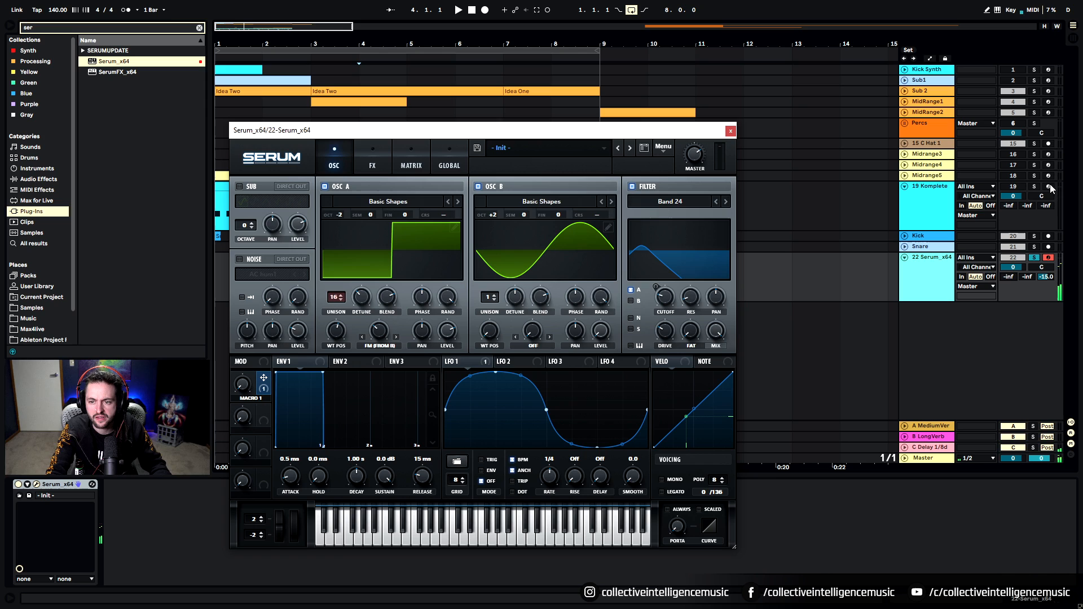
Step: Solo the Kick and Snare tracks together with the Serum track and briefly play the arrangement from bar 1
{"action": "left_click", "coordinate": [1036, 237], "text": "ctrl"}
{"action": "left_click", "coordinate": [1035, 247], "text": "ctrl"}
{"action": "key", "text": "space"}
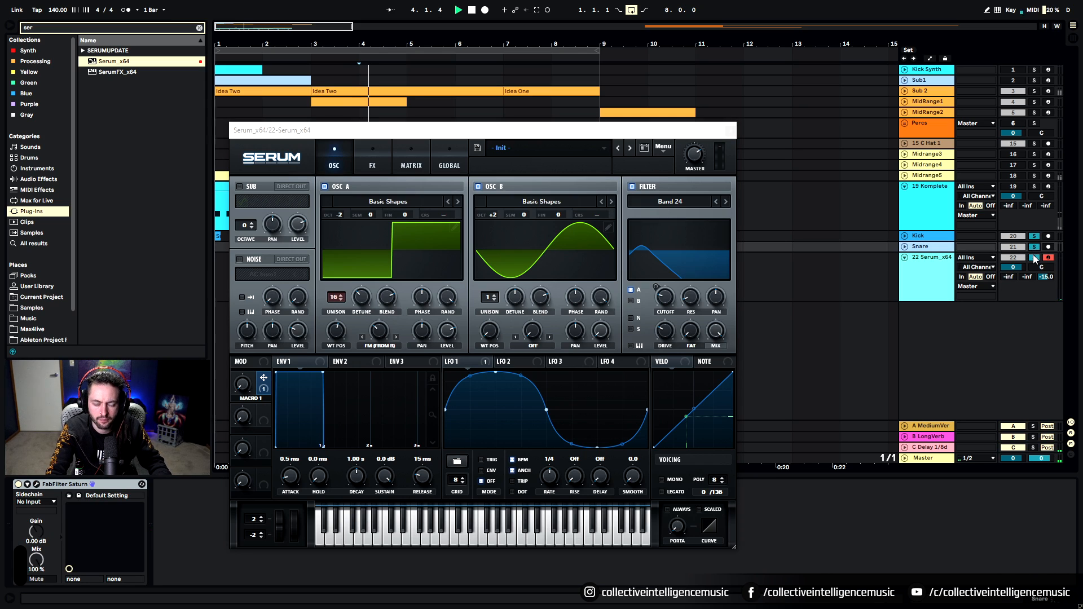
{"action": "key", "text": "space"}
{"action": "key", "text": "space"}
{"action": "key", "text": "space"}
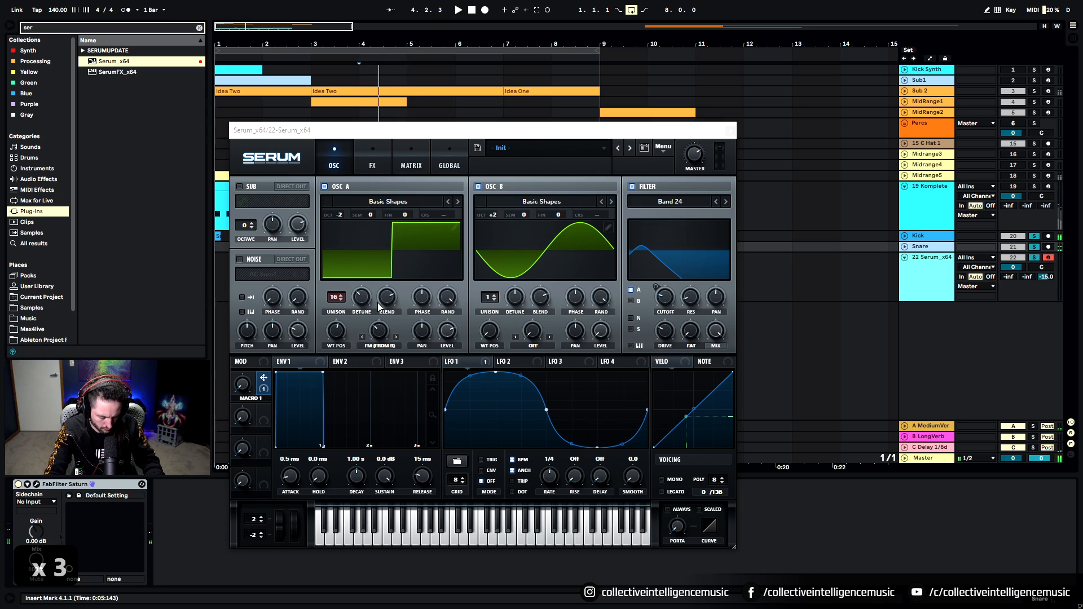
{"action": "left_click", "coordinate": [227, 206]}
{"action": "key", "text": "space"}
{"action": "key", "text": "space"}
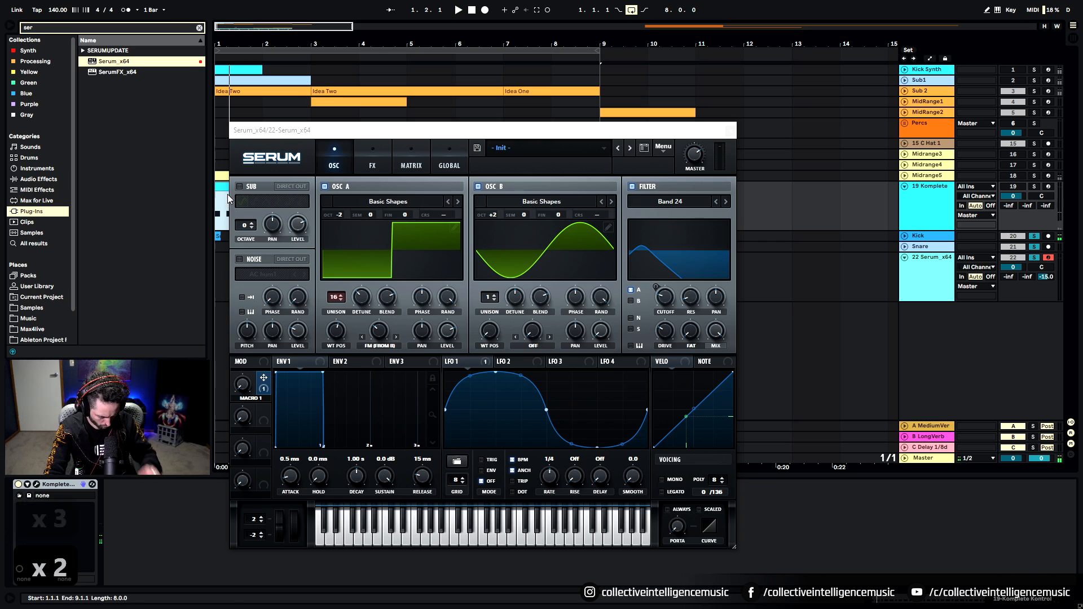
Step: Create a one-bar MIDI clip at bar 1 on the Serum track and fill it with a full-length F3 note
{"action": "left_click", "coordinate": [221, 278]}
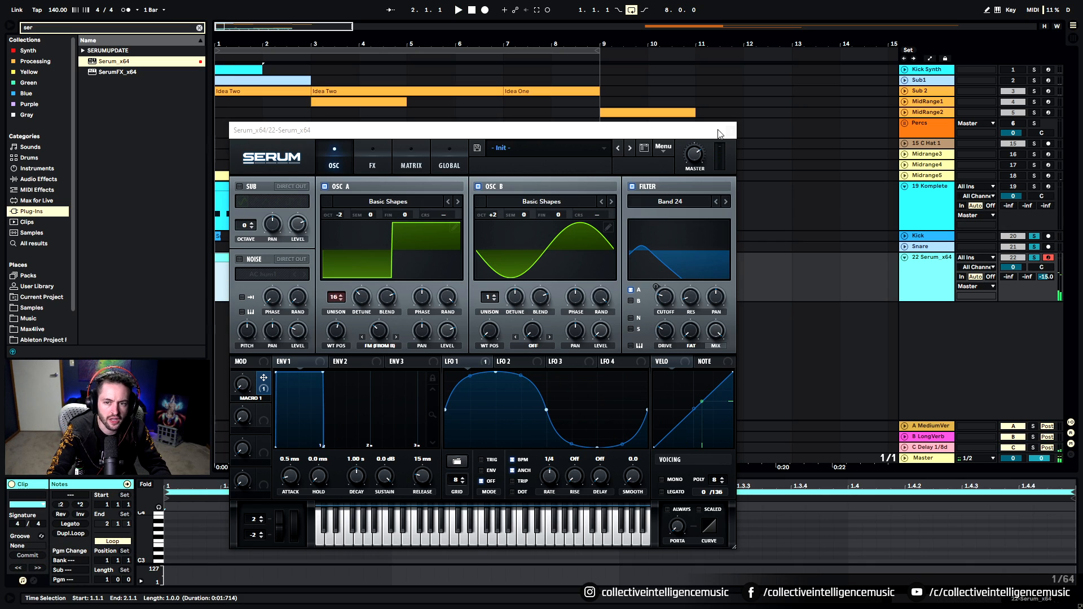
{"action": "left_click", "coordinate": [730, 130]}
{"action": "left_click", "coordinate": [257, 263]}
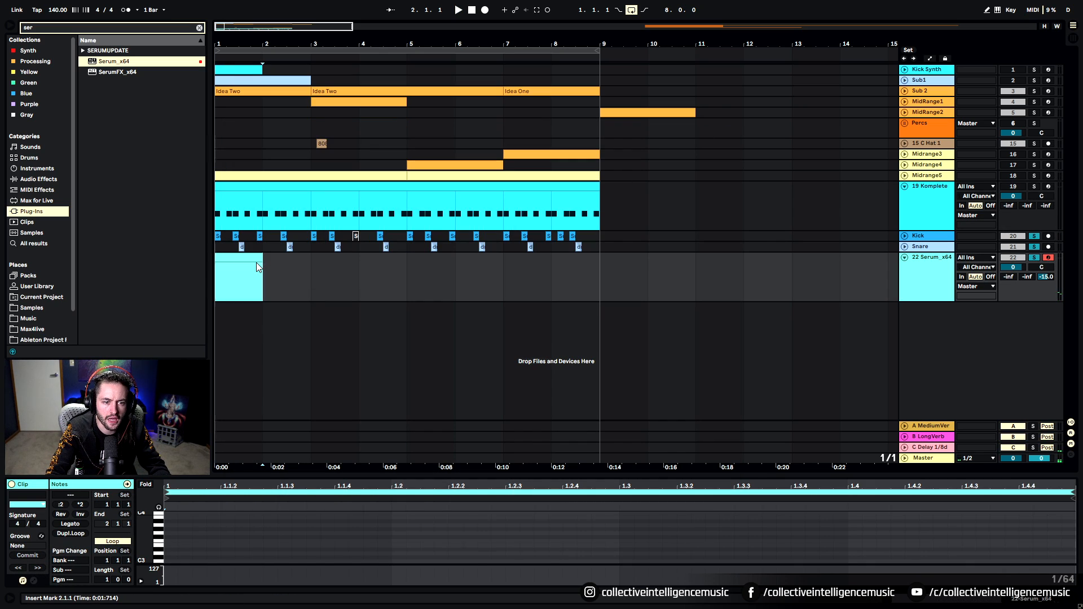
{"action": "double_click", "coordinate": [178, 543]}
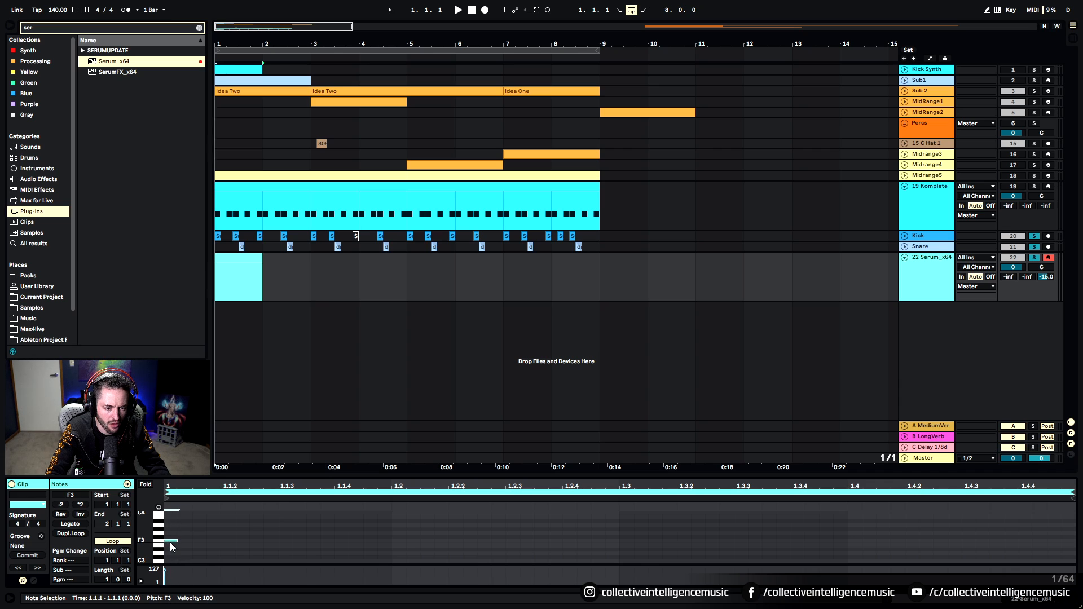
{"action": "left_click_drag", "start_coordinate": [177, 541], "coordinate": [1075, 541]}
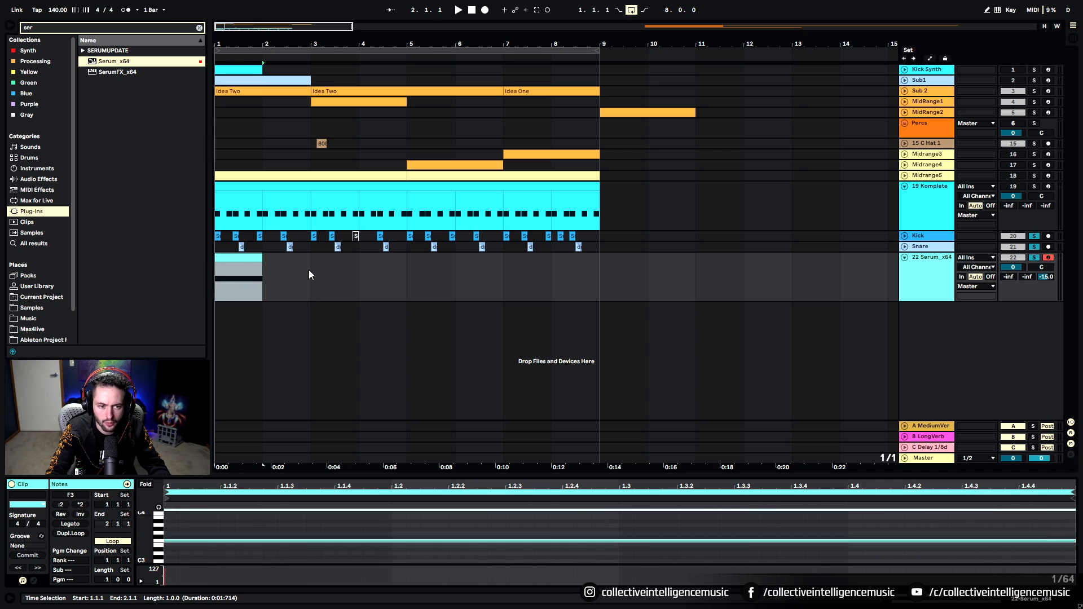
Step: Duplicate the one-bar clip up to bar 9, consolidate the copies and extend the F3 note across all eight bars
{"action": "key", "text": "ctrl+d"}
{"action": "key", "text": "ctrl+d"}
{"action": "key", "text": "ctrl+d"}
{"action": "key", "text": "ctrl+d"}
{"action": "key", "text": "ctrl+d"}
{"action": "key", "text": "ctrl+d"}
{"action": "key", "text": "ctrl+d"}
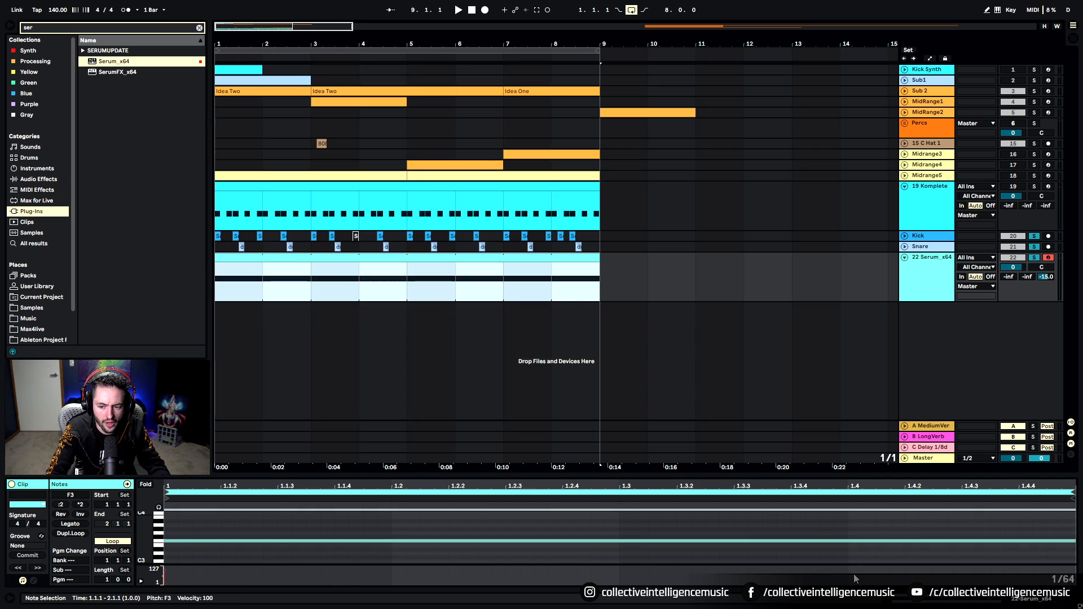
{"action": "key", "text": "ctrl+j"}
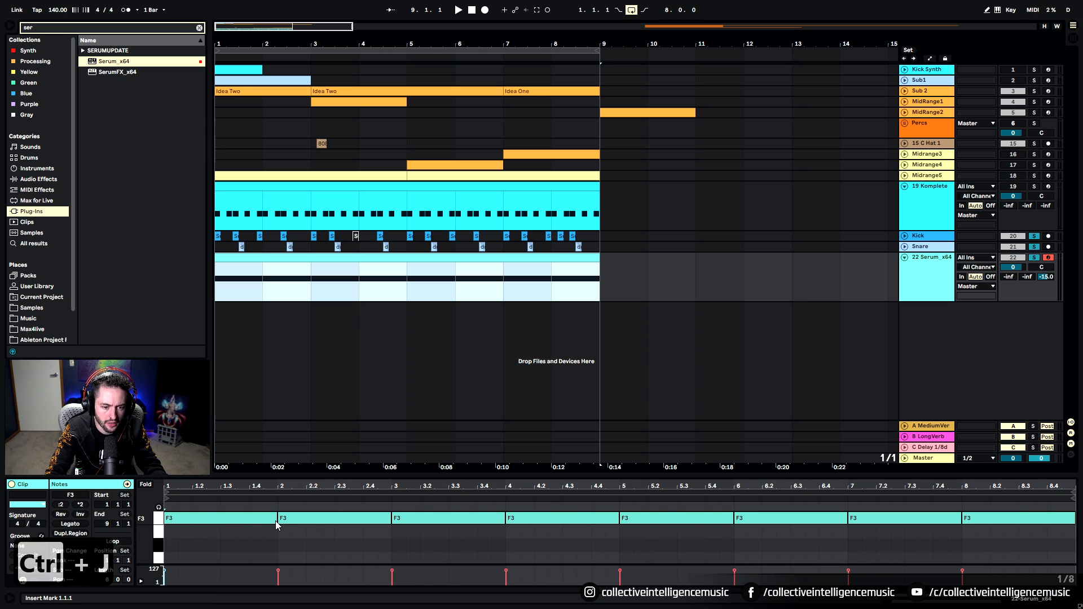
{"action": "left_click_drag", "start_coordinate": [277, 521], "coordinate": [1076, 518]}
Step: Play the loop, lower Serum's filter cutoff while sweeping Macro 1, and close the plug-in window
{"action": "key", "text": "space"}
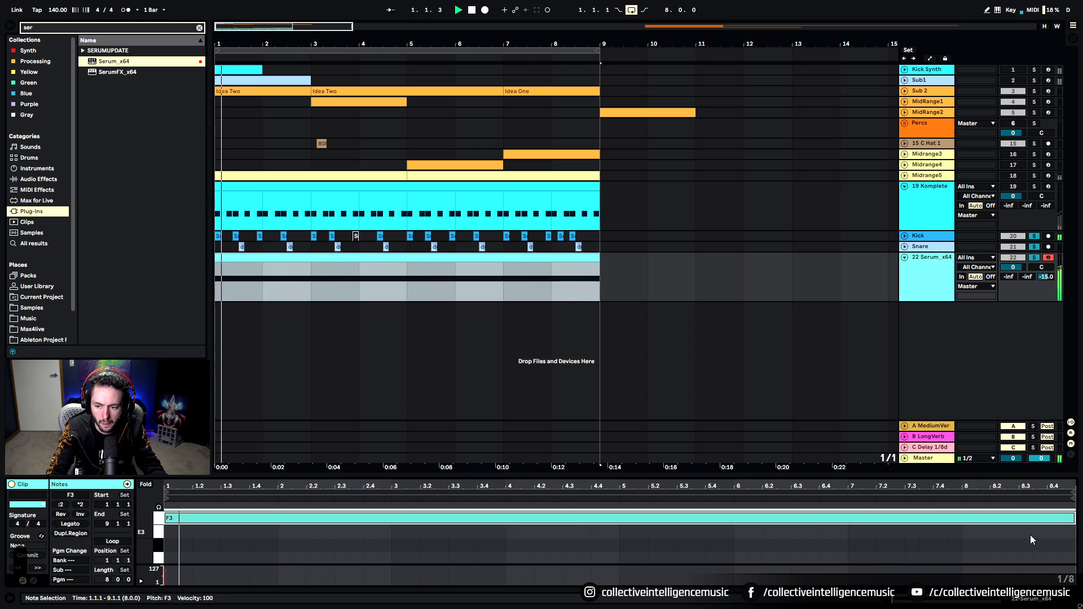
{"action": "key", "text": "shift+Tab"}
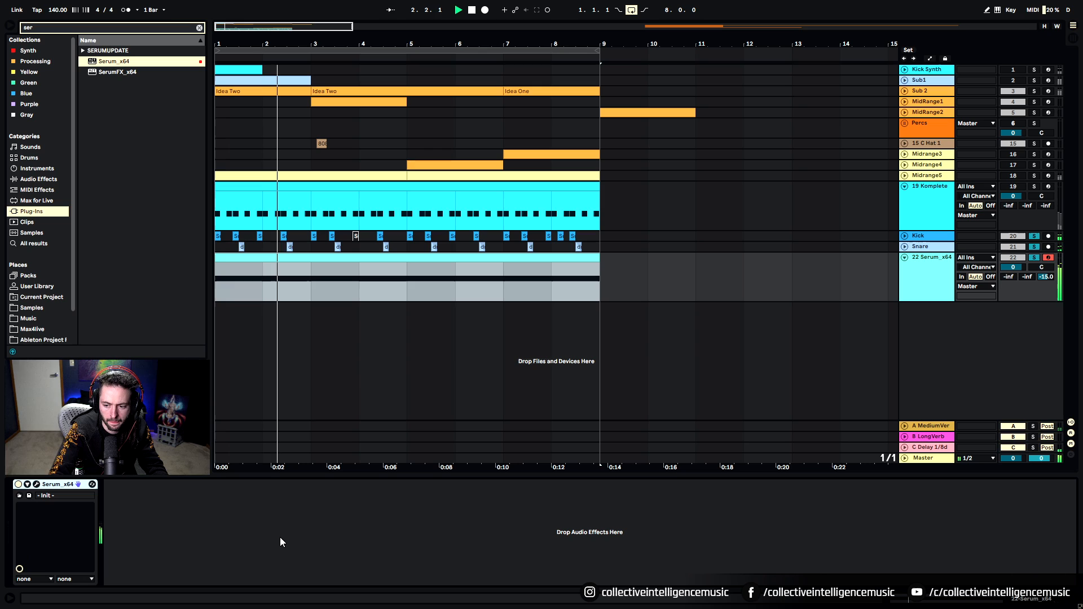
{"action": "left_click", "coordinate": [36, 485]}
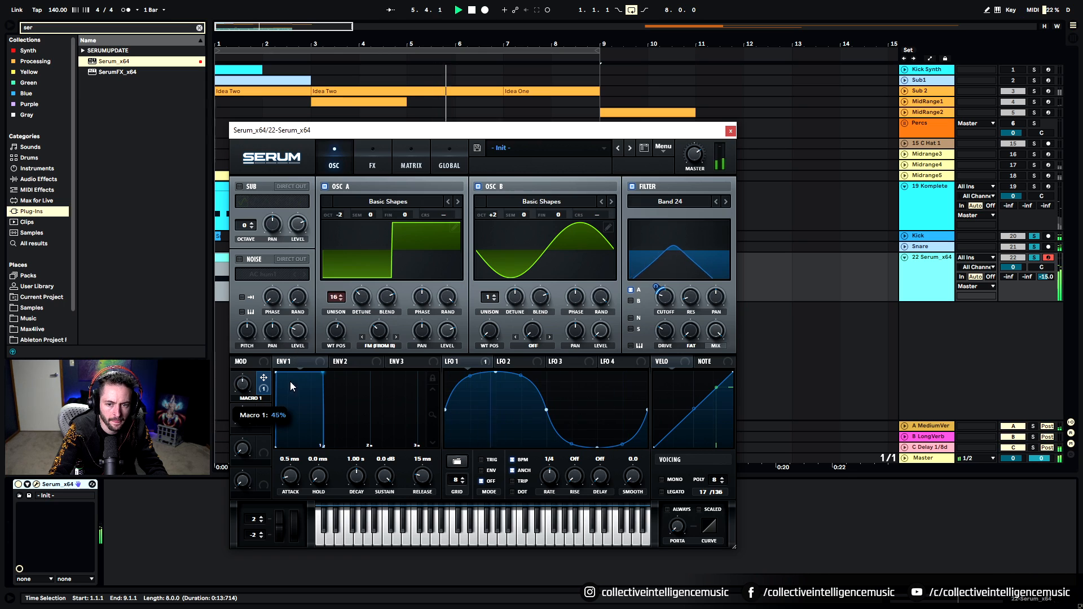
{"action": "left_click_drag", "start_coordinate": [662, 294], "coordinate": [666, 368]}
{"action": "left_click_drag", "start_coordinate": [243, 385], "coordinate": [331, 250]}
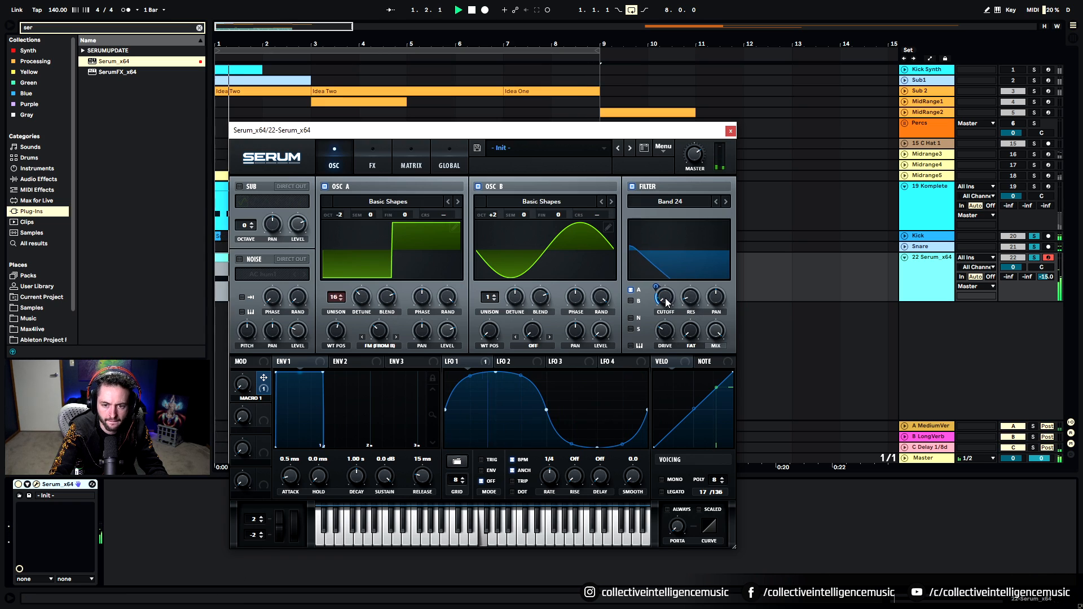
{"action": "mouse_move", "coordinate": [665, 298]}
{"action": "left_mouse_down"}
{"action": "mouse_move", "coordinate": [681, 270]}
{"action": "mouse_move", "coordinate": [667, 305]}
{"action": "left_mouse_up"}
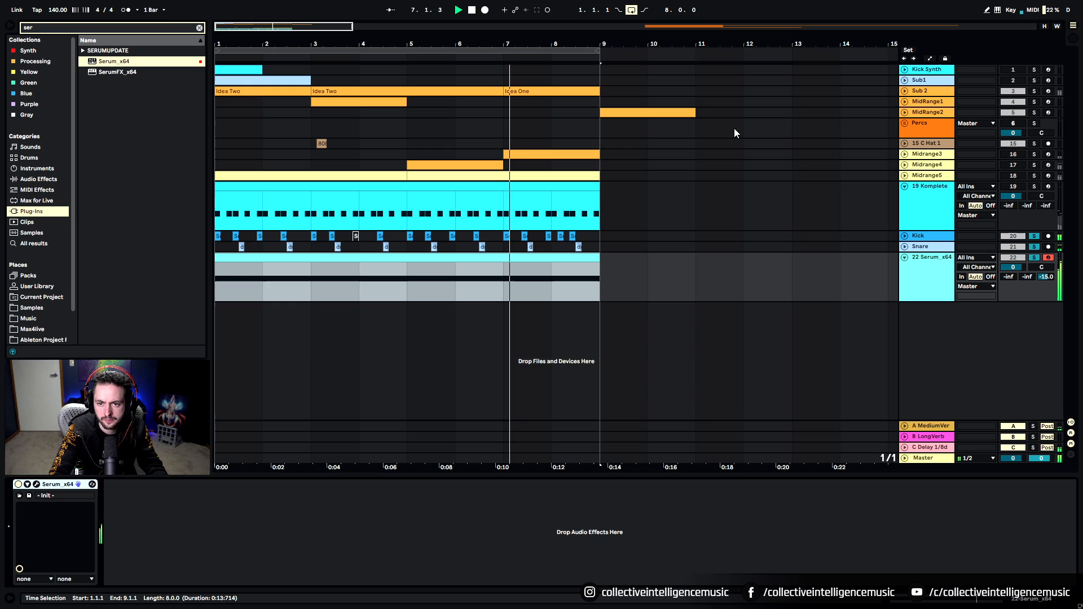
{"action": "left_click", "coordinate": [731, 131]}
Step: Reopen Serum, set the filter cutoff to about 33 Hz and sweep Macro 1 during playback
{"action": "left_click", "coordinate": [919, 272]}
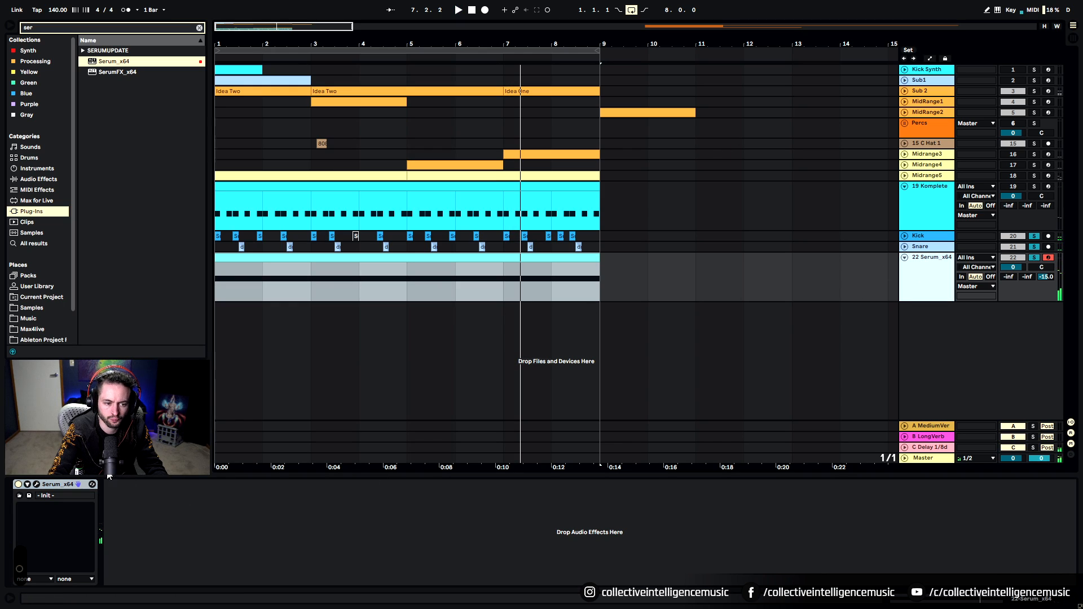
{"action": "left_click", "coordinate": [35, 485]}
{"action": "left_click_drag", "start_coordinate": [663, 305], "coordinate": [663, 322]}
{"action": "key", "text": "space"}
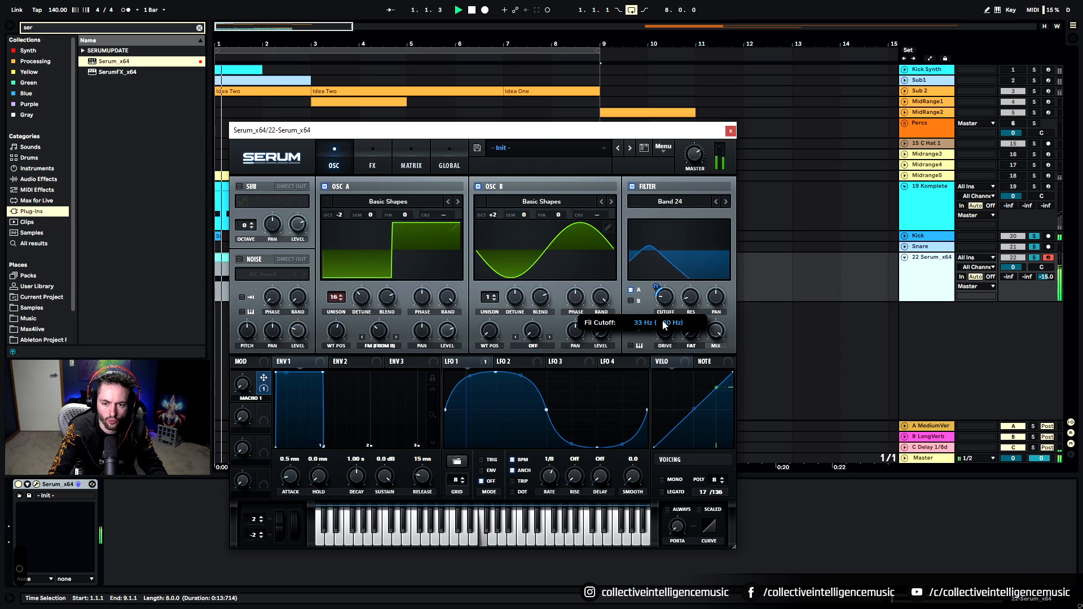
{"action": "left_click_drag", "start_coordinate": [245, 385], "coordinate": [271, 317]}
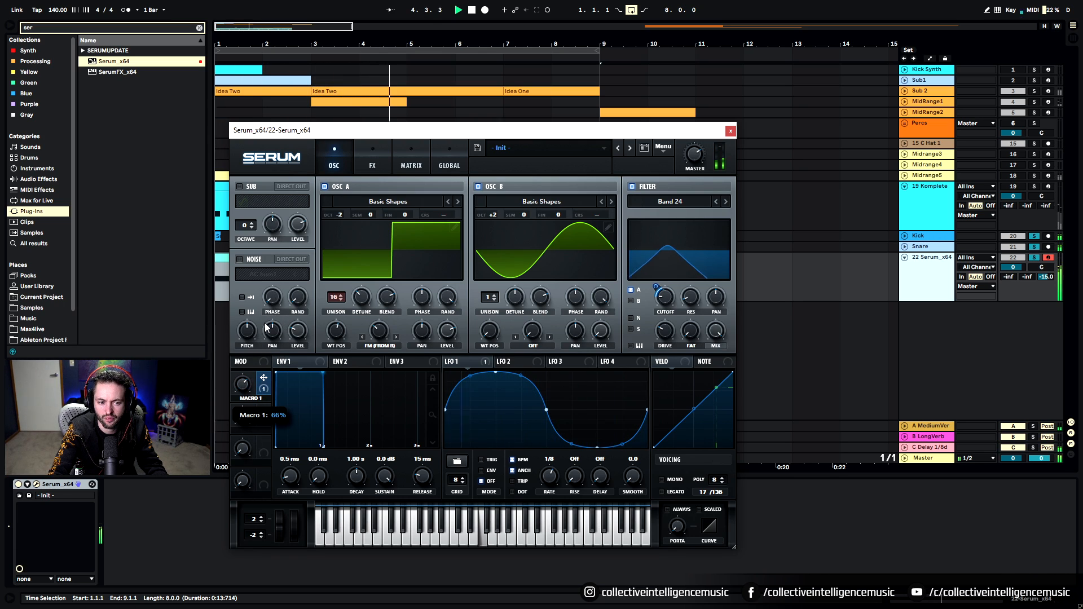
Step: Rename the Serum track to Wubby and reopen its Serum window
{"action": "left_click", "coordinate": [731, 130]}
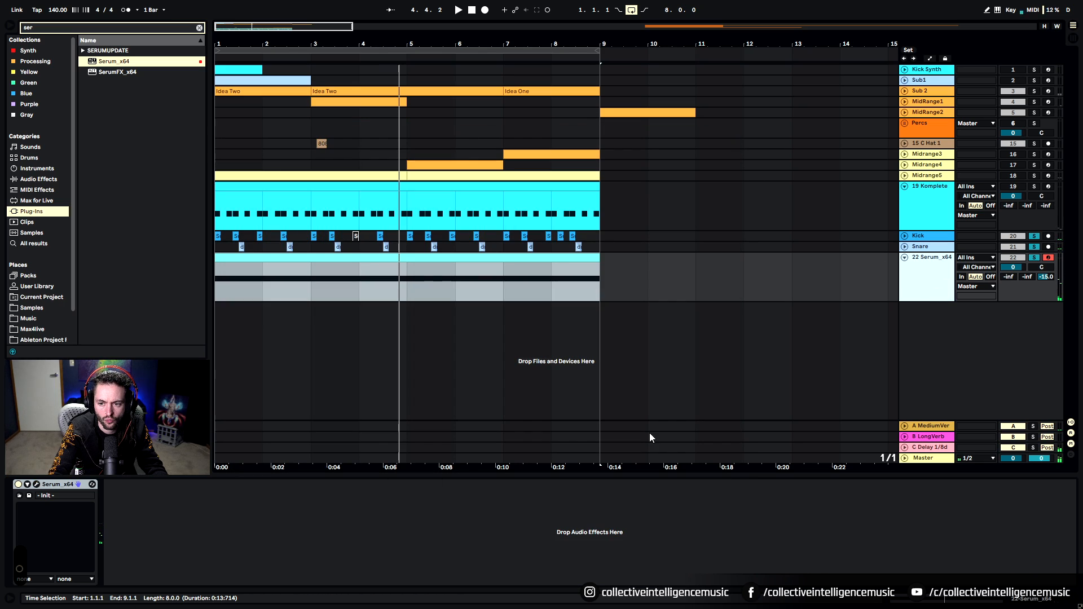
{"action": "key", "text": "ctrl+r"}
{"action": "type", "text": "W"}
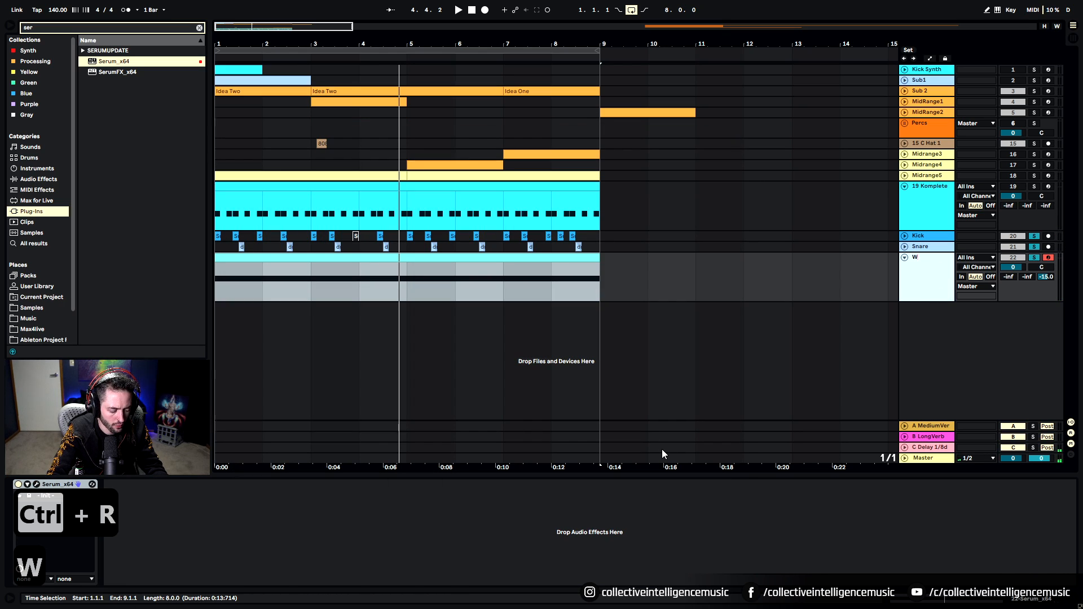
{"action": "type", "text": "ubby"}
{"action": "key", "text": "Return"}
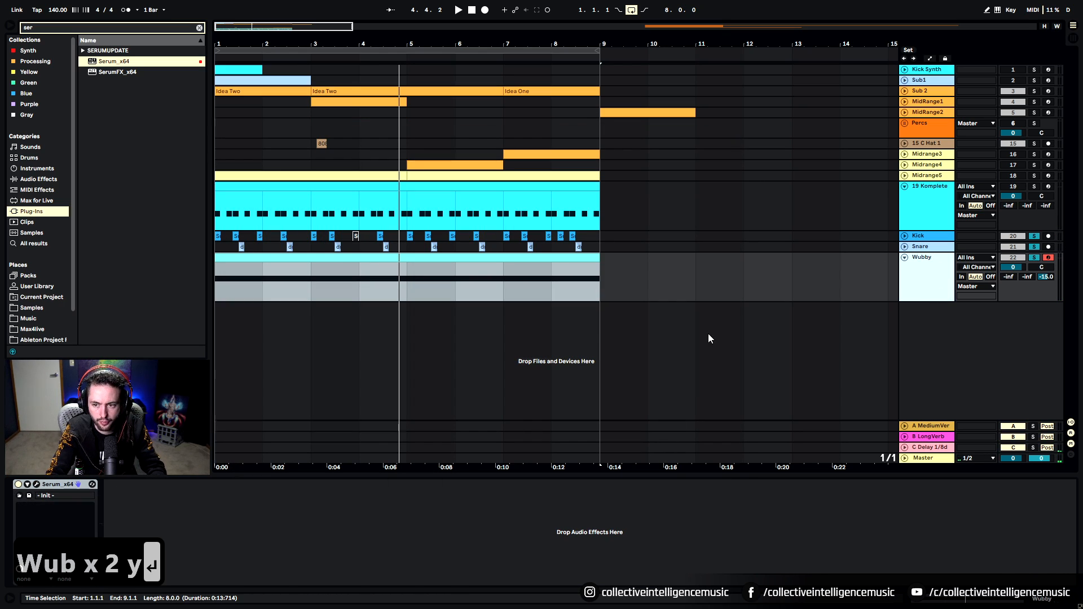
{"action": "left_click", "coordinate": [36, 485]}
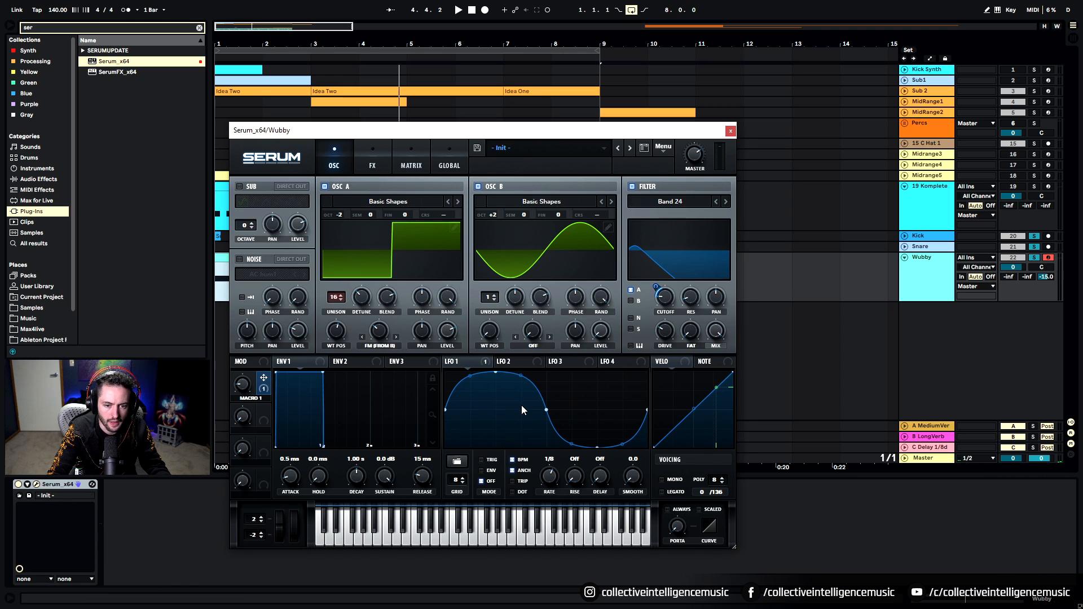
Step: Load the Misc shape GunShot into LFO 1 and slow its rate to one bar while the loop plays
{"action": "left_click", "coordinate": [462, 465]}
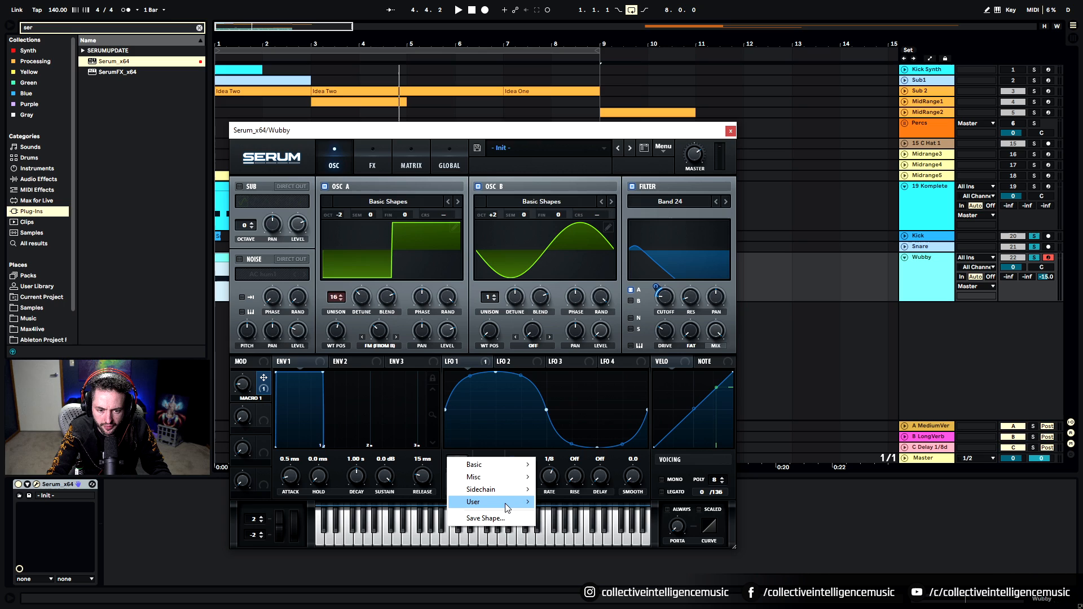
{"action": "mouse_move", "coordinate": [507, 477]}
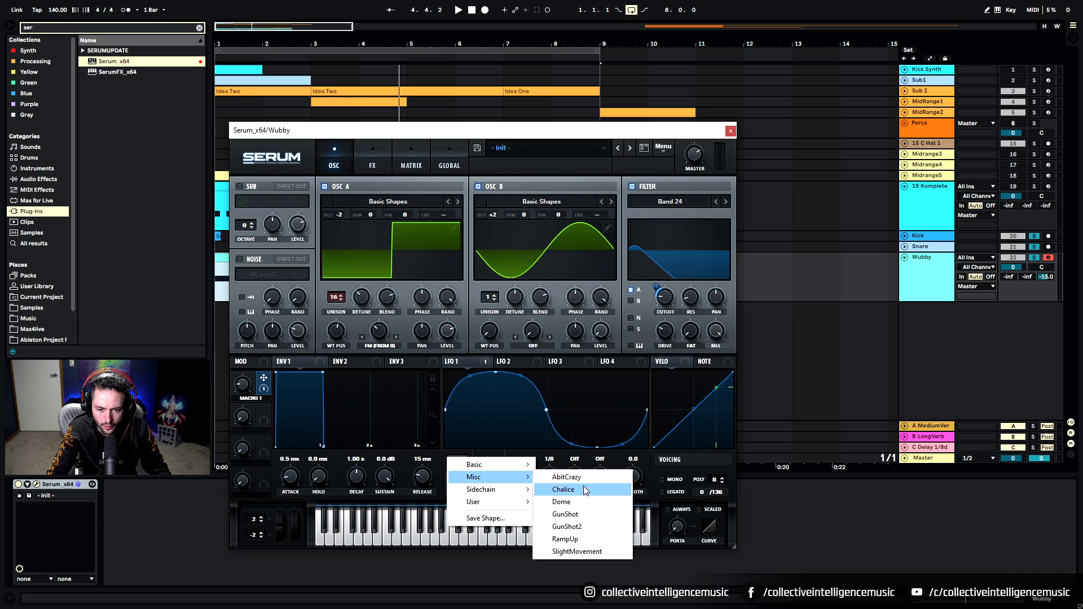
{"action": "left_click", "coordinate": [579, 515]}
{"action": "key", "text": "space"}
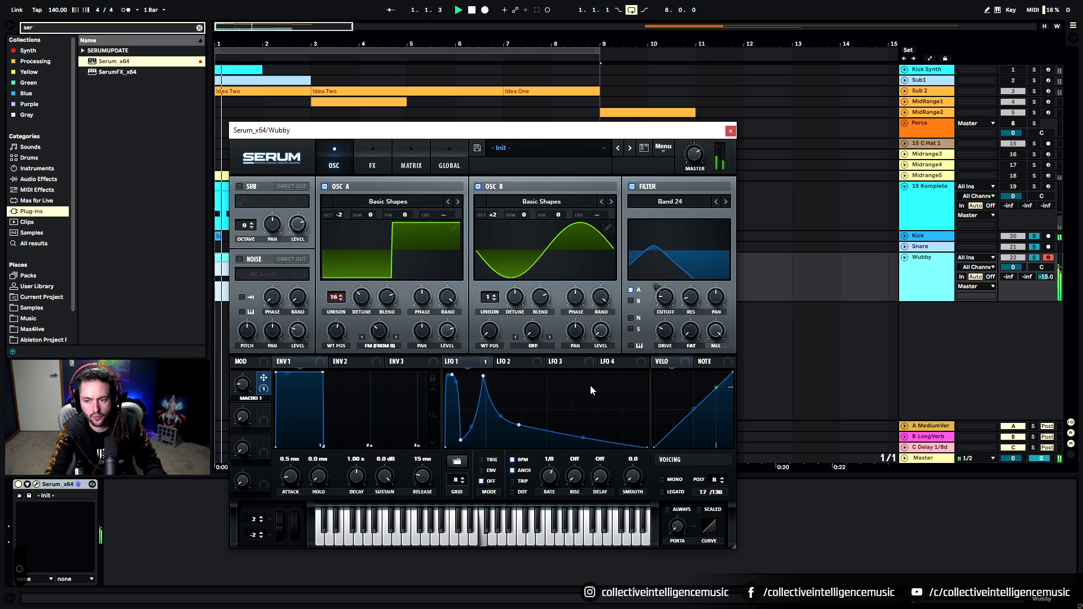
{"action": "left_click_drag", "start_coordinate": [537, 470], "coordinate": [543, 489]}
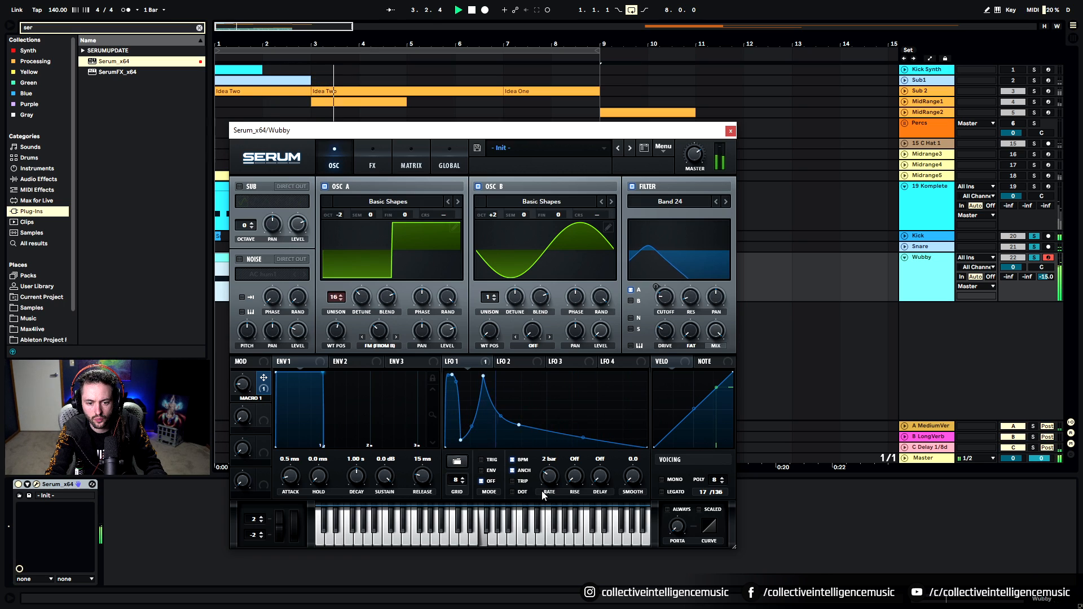
{"action": "left_click_drag", "start_coordinate": [551, 478], "coordinate": [552, 471]}
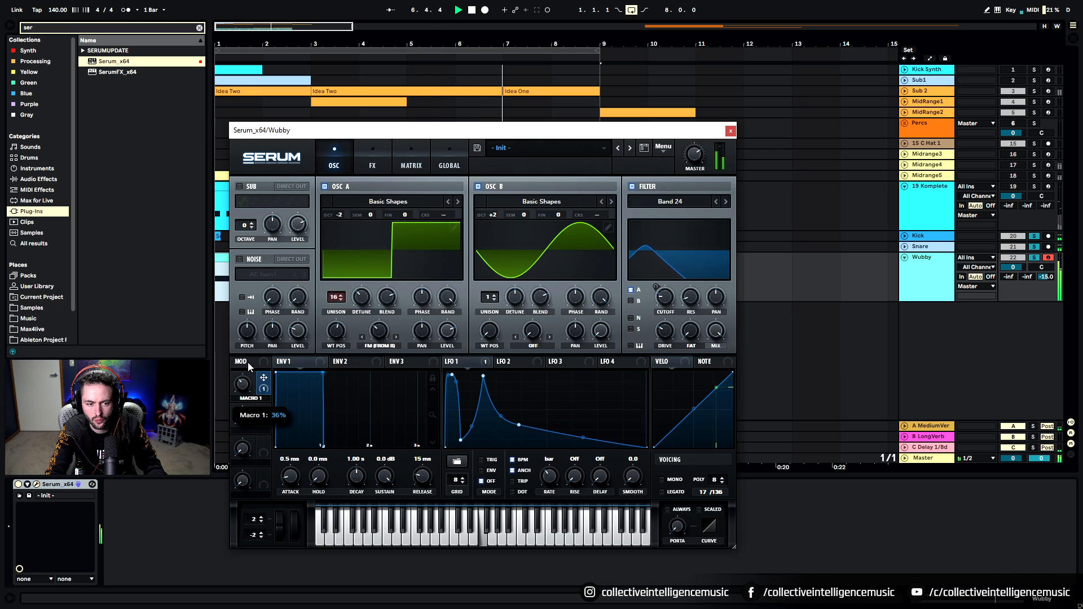
Step: Enable Serum's EQ with its low band as a low cut at about 210 Hz, and solo the Sub 2 track
{"action": "left_click", "coordinate": [372, 156]}
{"action": "left_click", "coordinate": [243, 323]}
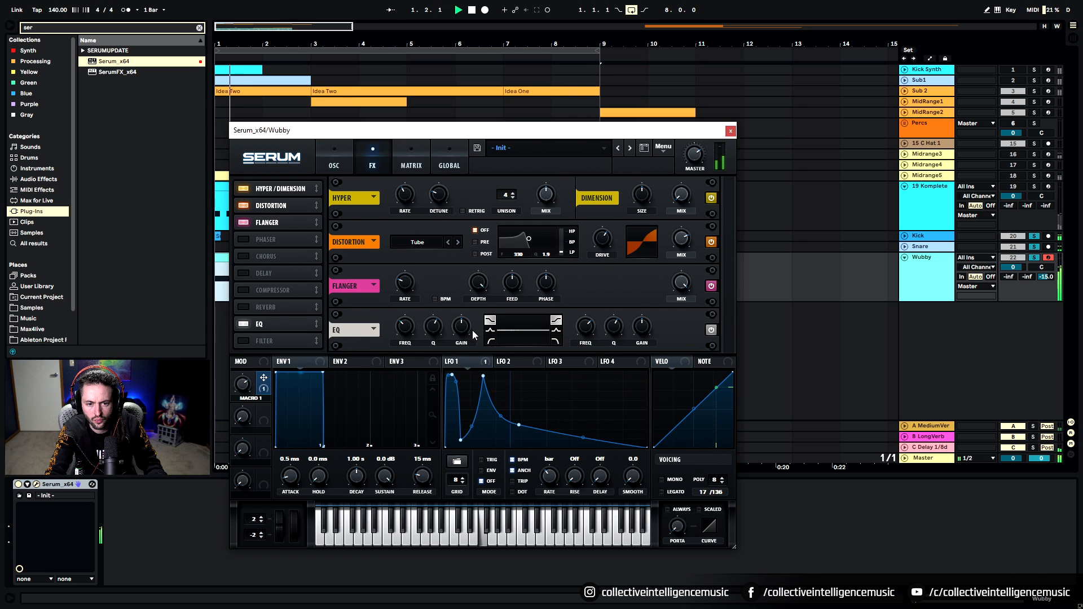
{"action": "left_click_drag", "start_coordinate": [433, 330], "coordinate": [410, 327]}
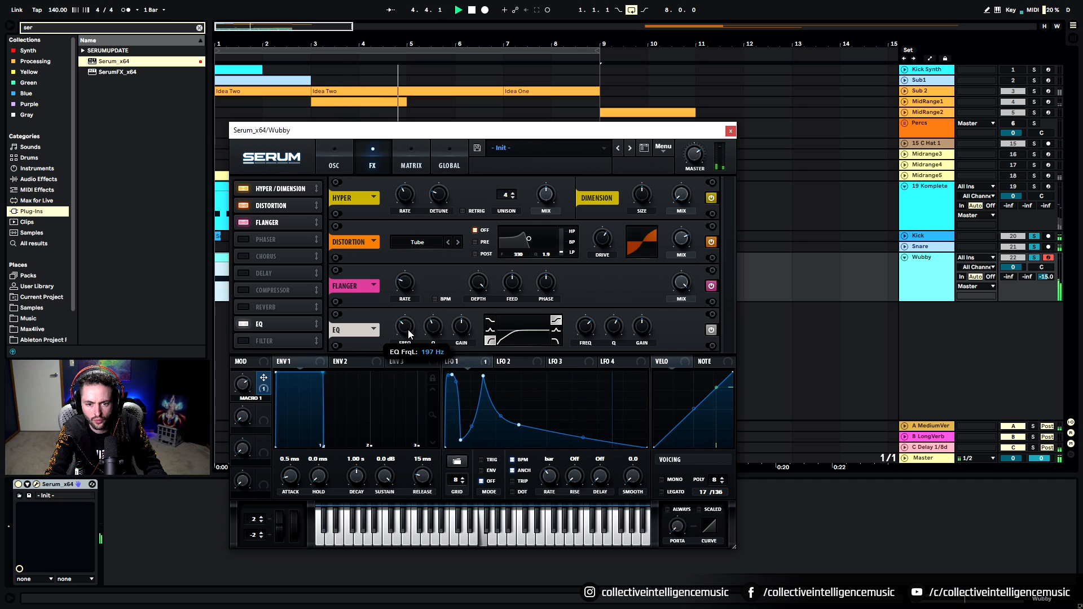
{"action": "left_click_drag", "start_coordinate": [408, 326], "coordinate": [408, 325]}
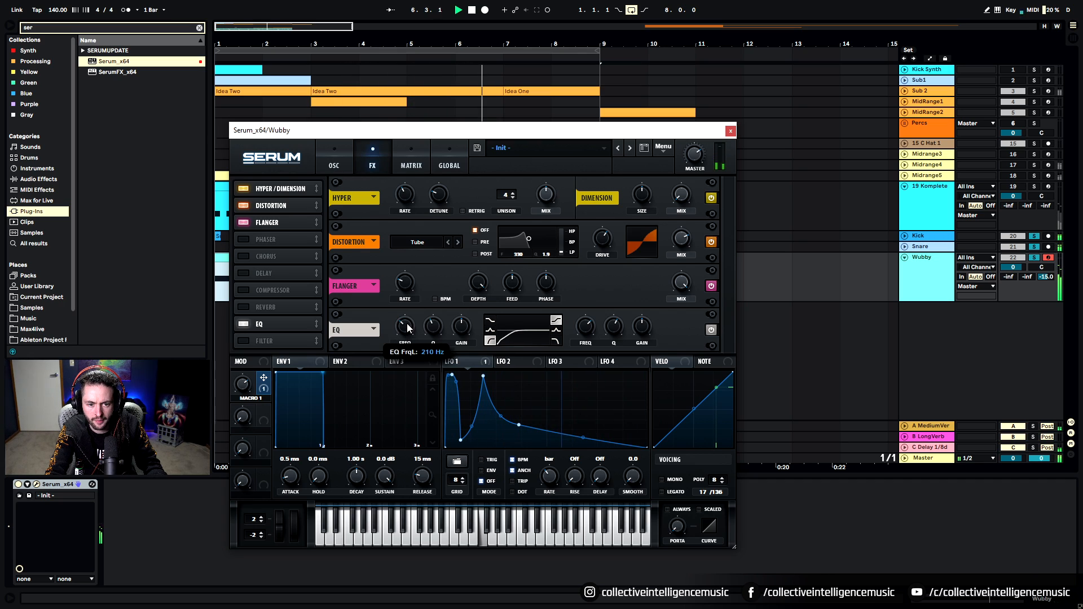
{"action": "left_click", "coordinate": [731, 131]}
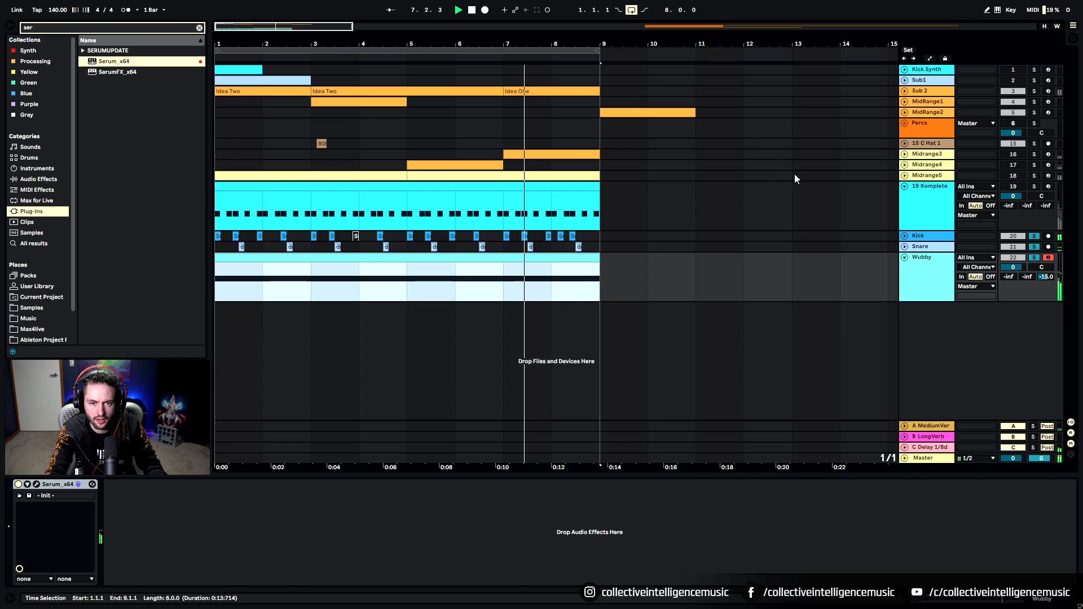
{"action": "left_click", "coordinate": [1034, 91]}
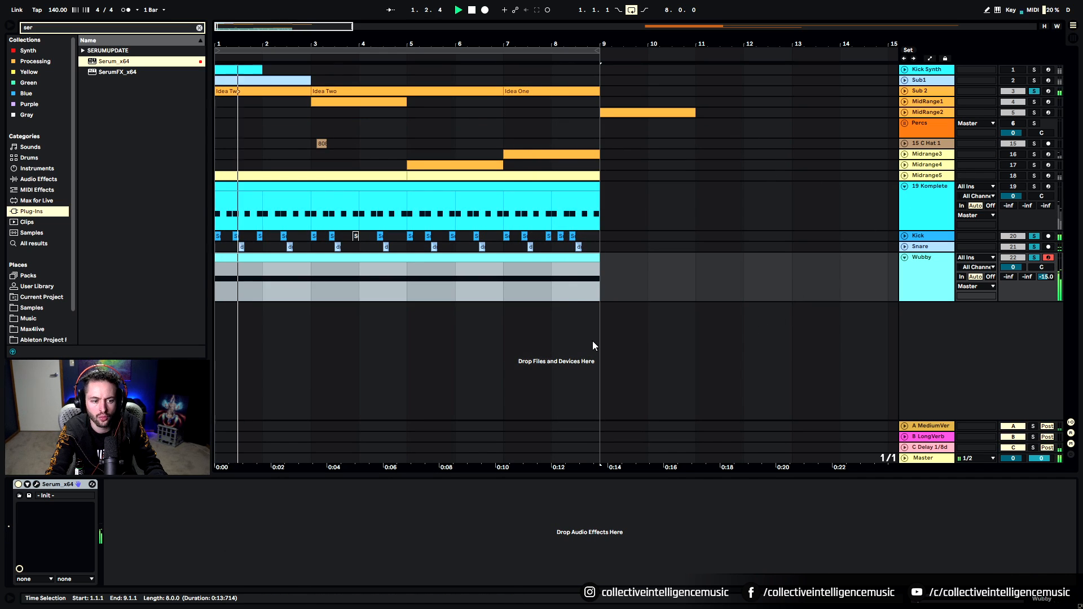
Step: Reopen Serum, load the Misc shape AbitCrazy into LFO 1 and assign that LFO to Osc A's level with an amount of 90
{"action": "left_click", "coordinate": [36, 484]}
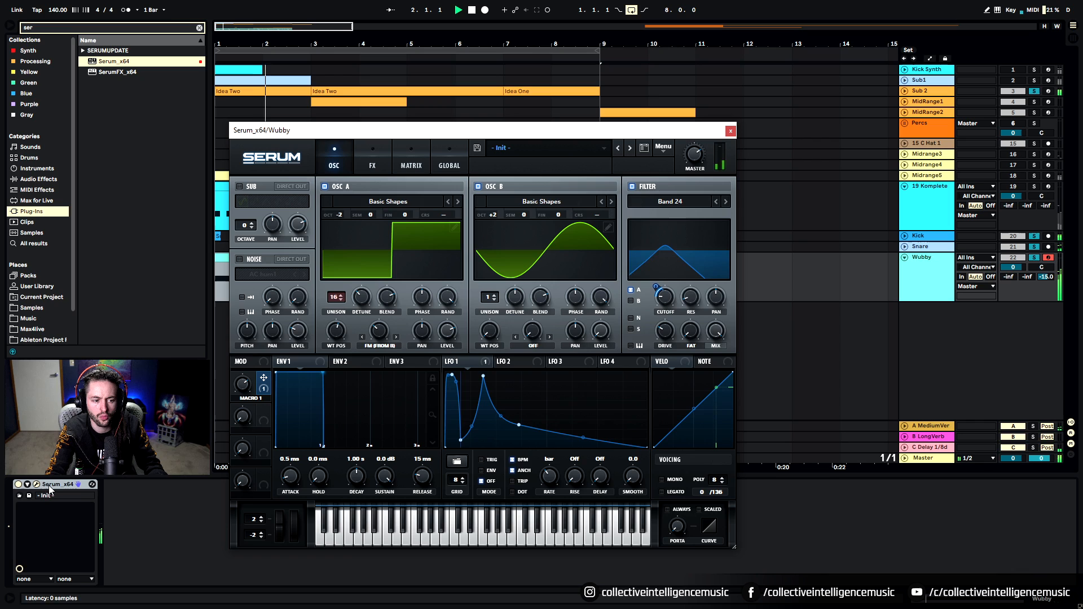
{"action": "left_click", "coordinate": [511, 364]}
{"action": "left_click", "coordinate": [475, 360]}
{"action": "left_click", "coordinate": [457, 462]}
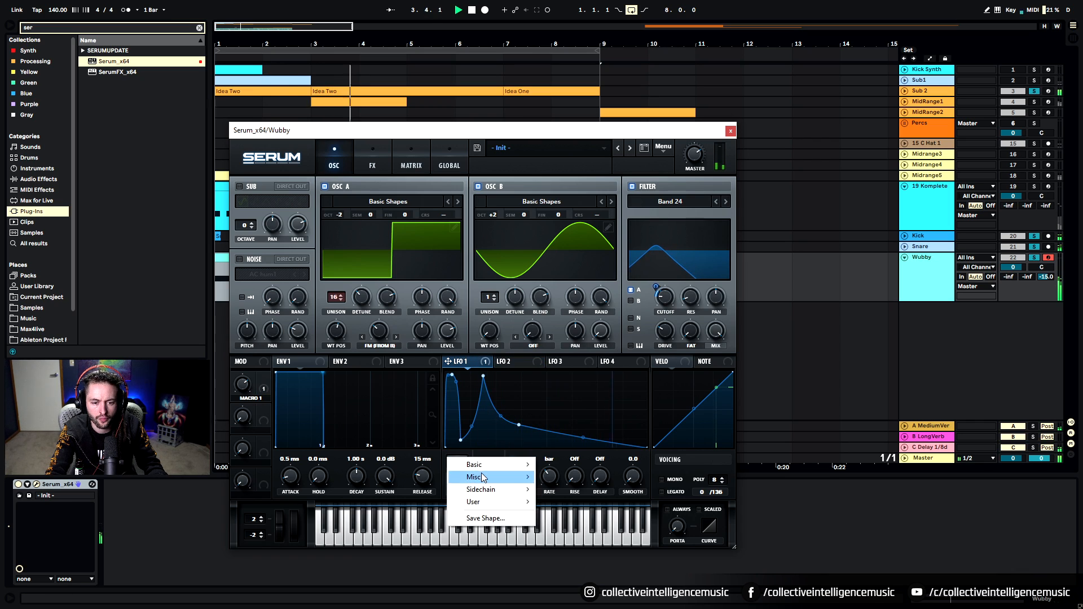
{"action": "mouse_move", "coordinate": [519, 484]}
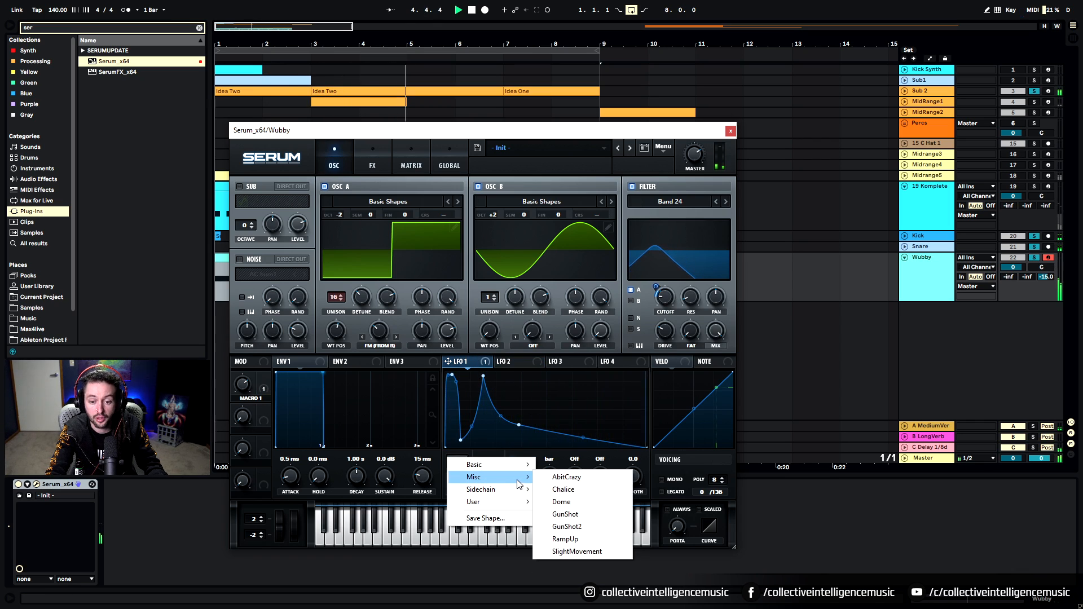
{"action": "left_click", "coordinate": [558, 477]}
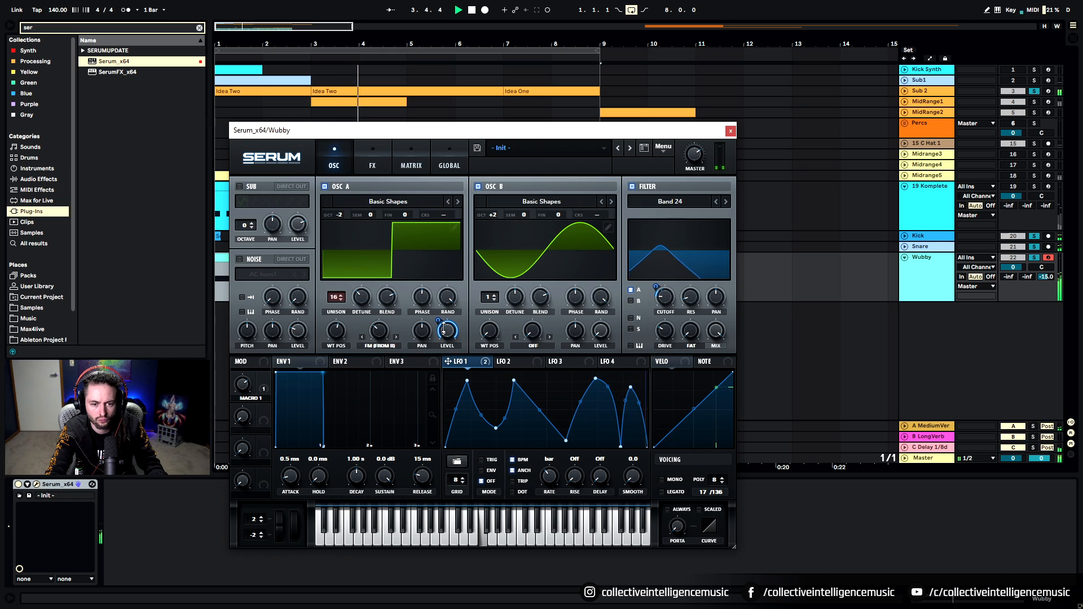
{"action": "mouse_move", "coordinate": [439, 329]}
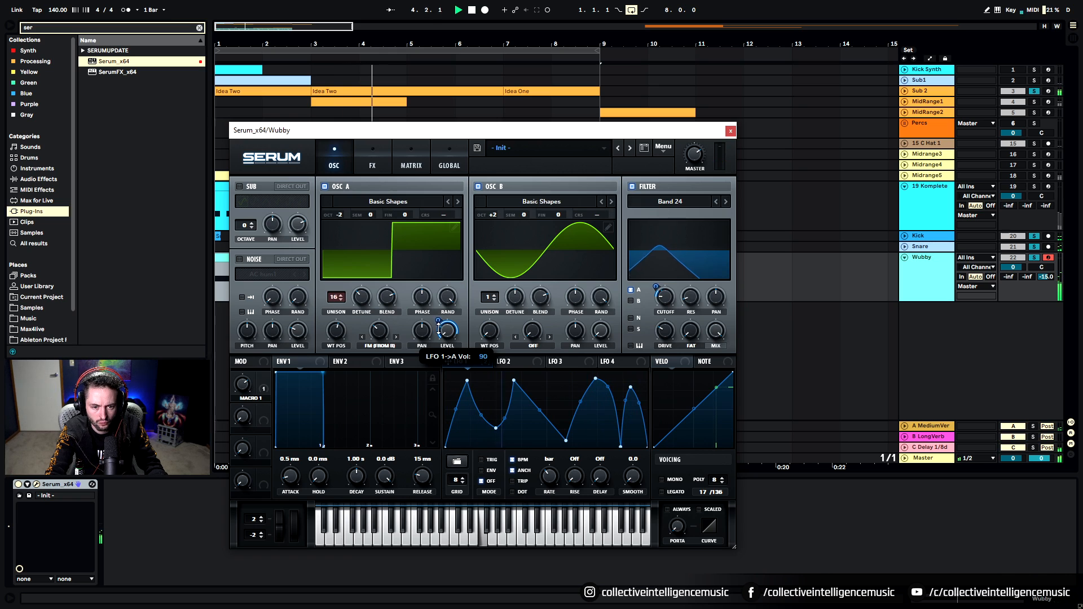
Step: Transpose the F3 note in the Wubby clip down one octave and return to the track's device view
{"action": "left_click", "coordinate": [731, 131]}
{"action": "left_click", "coordinate": [419, 262]}
{"action": "double_click", "coordinate": [419, 263]}
{"action": "left_click", "coordinate": [378, 520]}
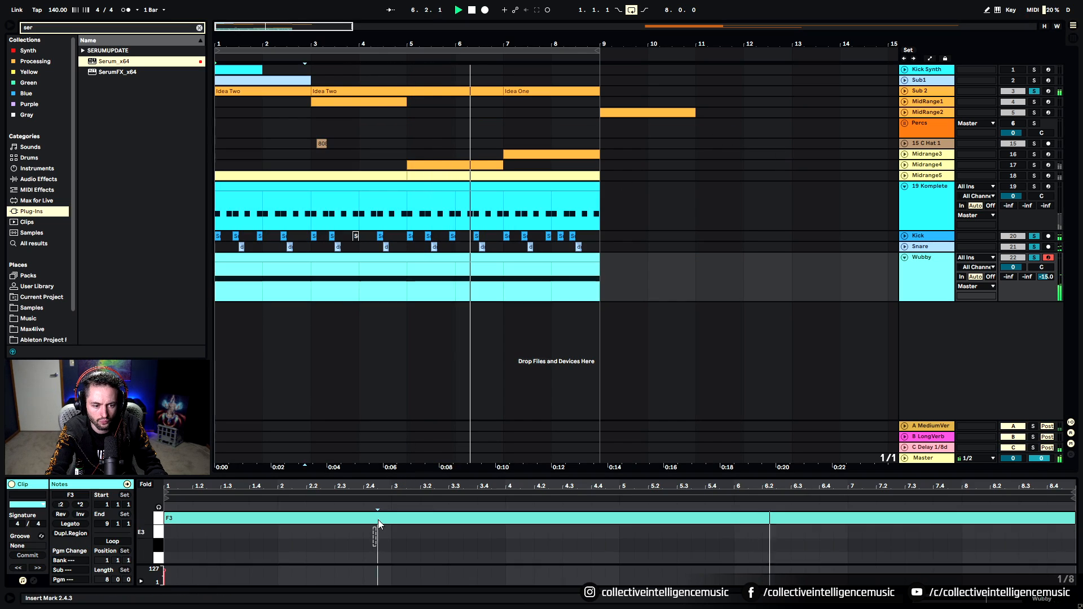
{"action": "left_click", "coordinate": [379, 512]}
{"action": "key", "text": "shift+Down"}
{"action": "key", "text": "shift+Tab"}
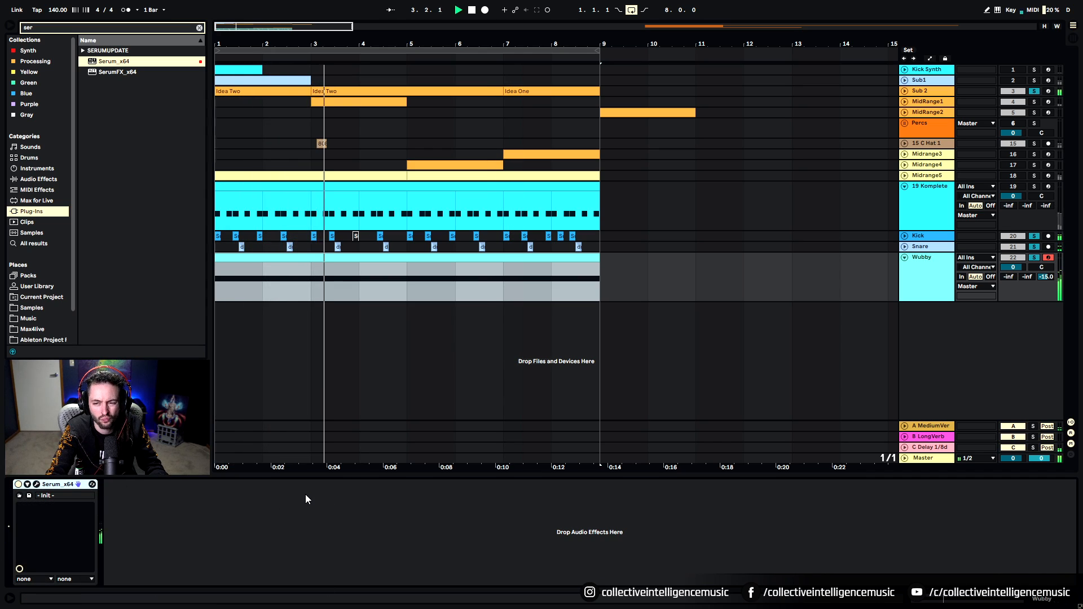
Step: Reopen Serum, sweep Macro 1 during playback and lower the filter cutoff to about 78 Hz
{"action": "left_click", "coordinate": [37, 485]}
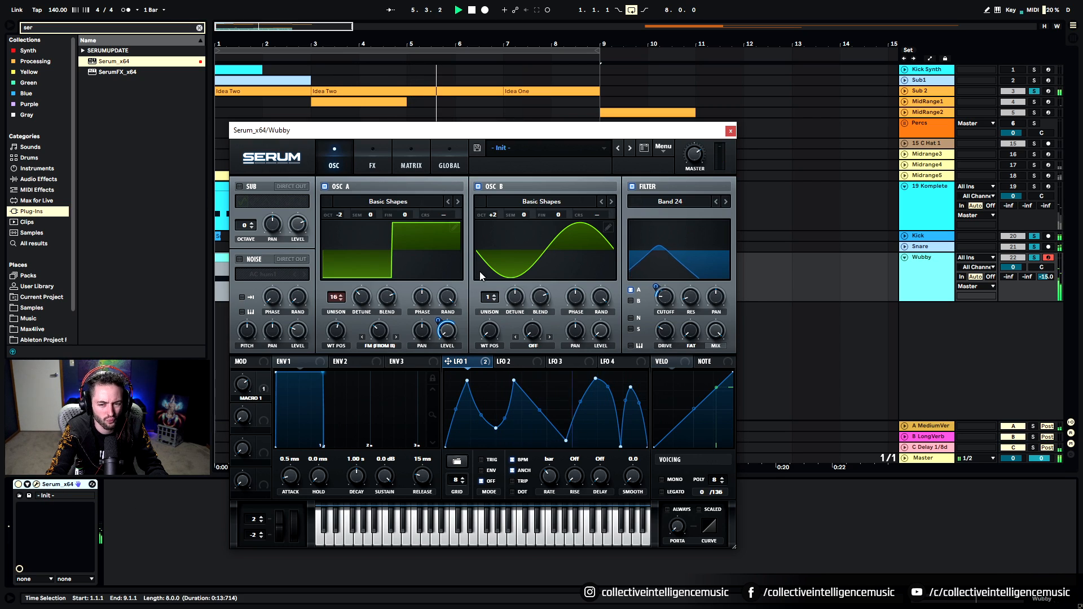
{"action": "left_click_drag", "start_coordinate": [247, 385], "coordinate": [234, 489]}
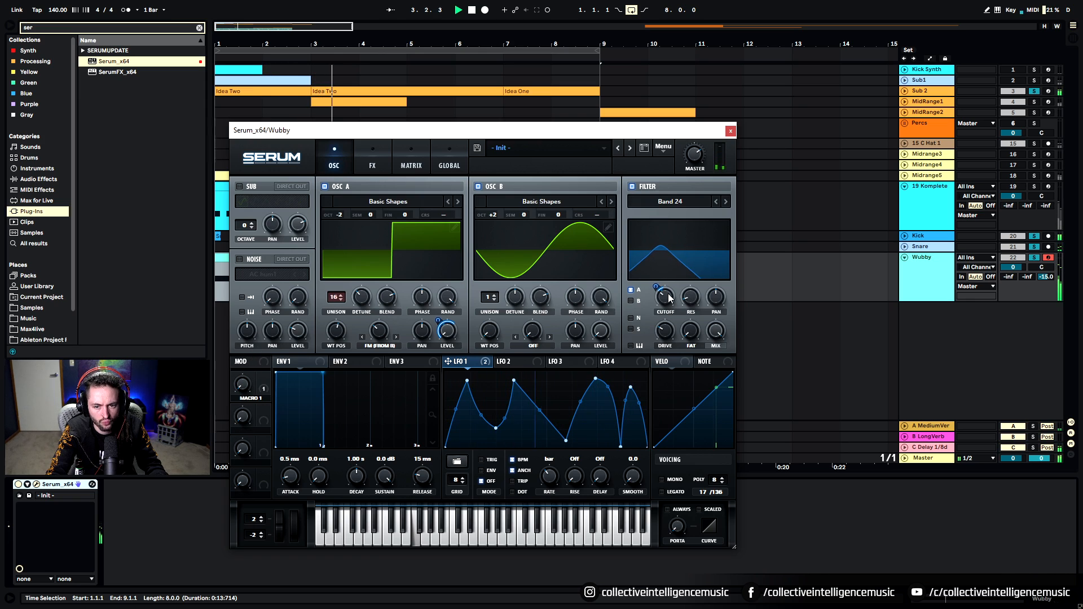
{"action": "left_click_drag", "start_coordinate": [664, 296], "coordinate": [660, 307]}
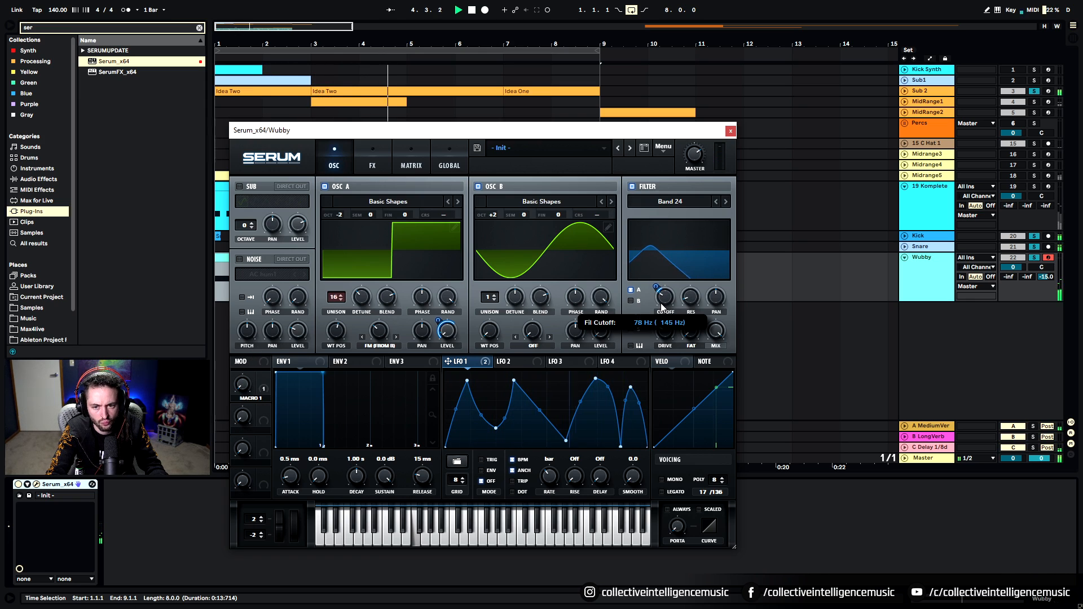
Step: Try the Low 6 and Low 18 filter types, and settle on Low 12
{"action": "left_click", "coordinate": [670, 202]}
{"action": "mouse_move", "coordinate": [671, 215]}
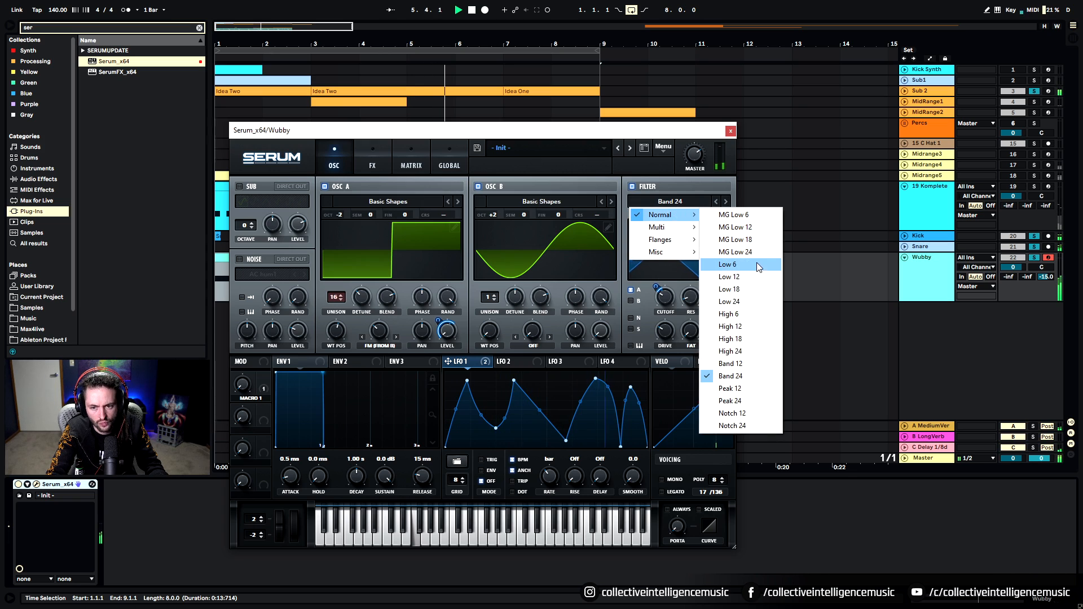
{"action": "left_click", "coordinate": [756, 265]}
{"action": "left_click", "coordinate": [674, 203]}
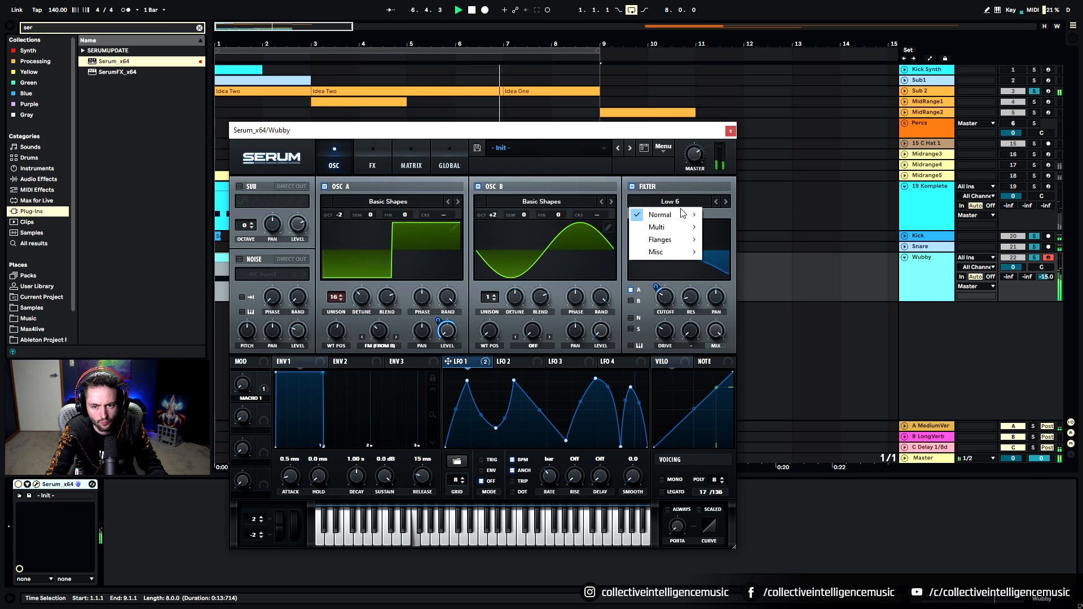
{"action": "left_click", "coordinate": [740, 288]}
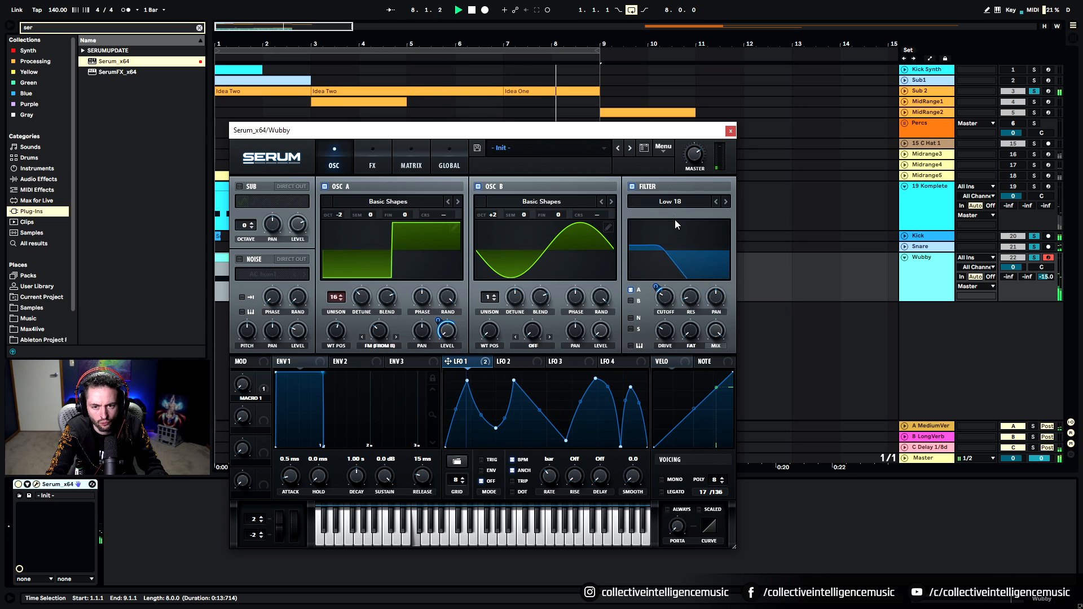
{"action": "left_click", "coordinate": [679, 204]}
{"action": "mouse_move", "coordinate": [671, 215]}
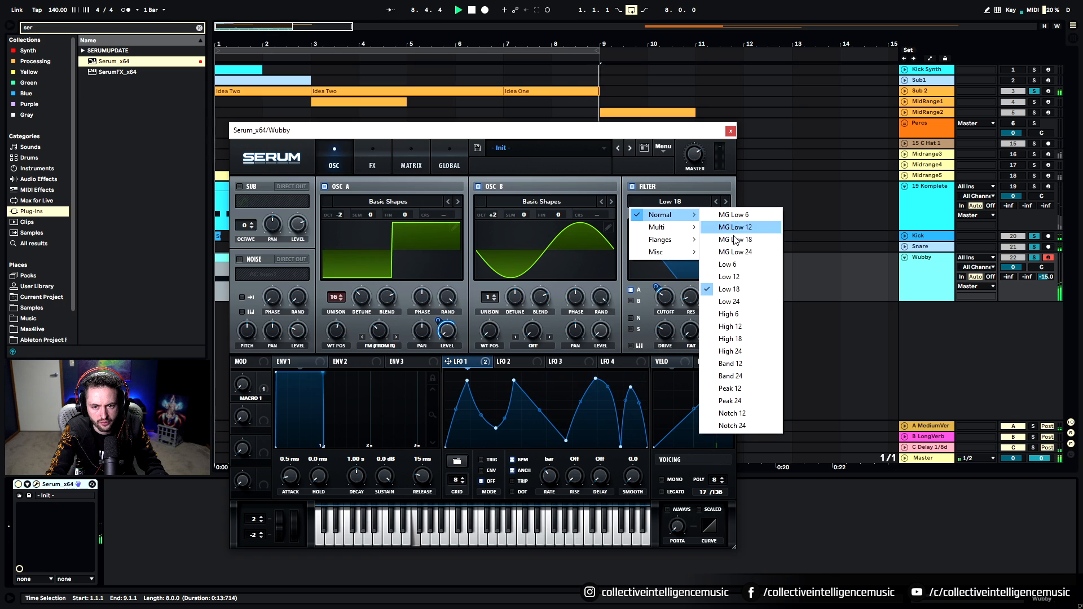
{"action": "left_click", "coordinate": [739, 276]}
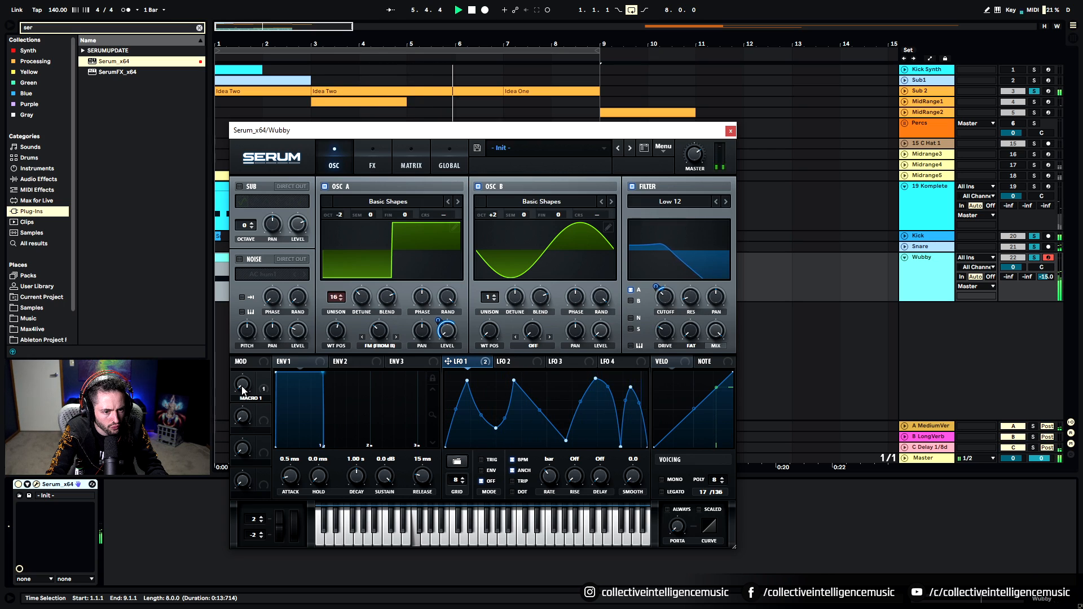
Step: Turn off Serum's Distortion effect and move the EQ up the effects chain to just below the Phaser
{"action": "left_click", "coordinate": [372, 161]}
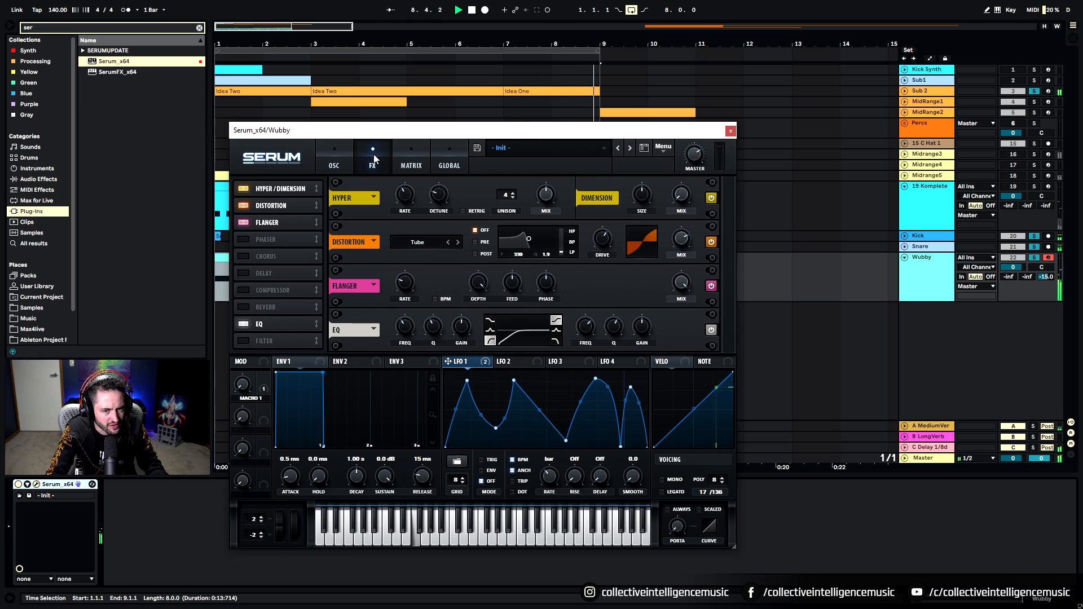
{"action": "left_click", "coordinate": [243, 223]}
{"action": "left_click", "coordinate": [334, 161]}
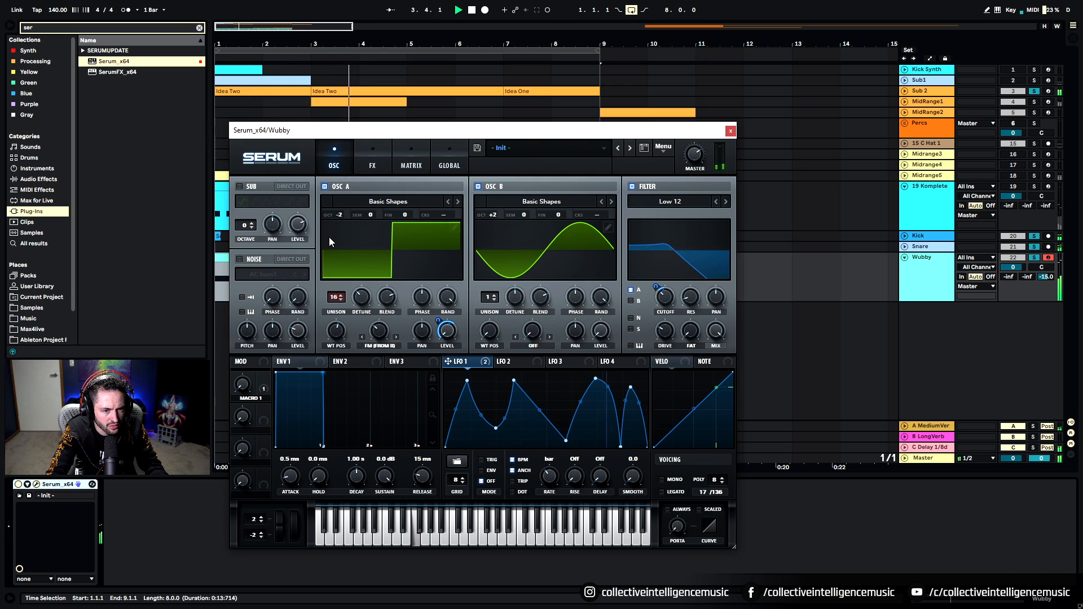
{"action": "left_click", "coordinate": [372, 161]}
{"action": "left_click_drag", "start_coordinate": [265, 324], "coordinate": [268, 240]}
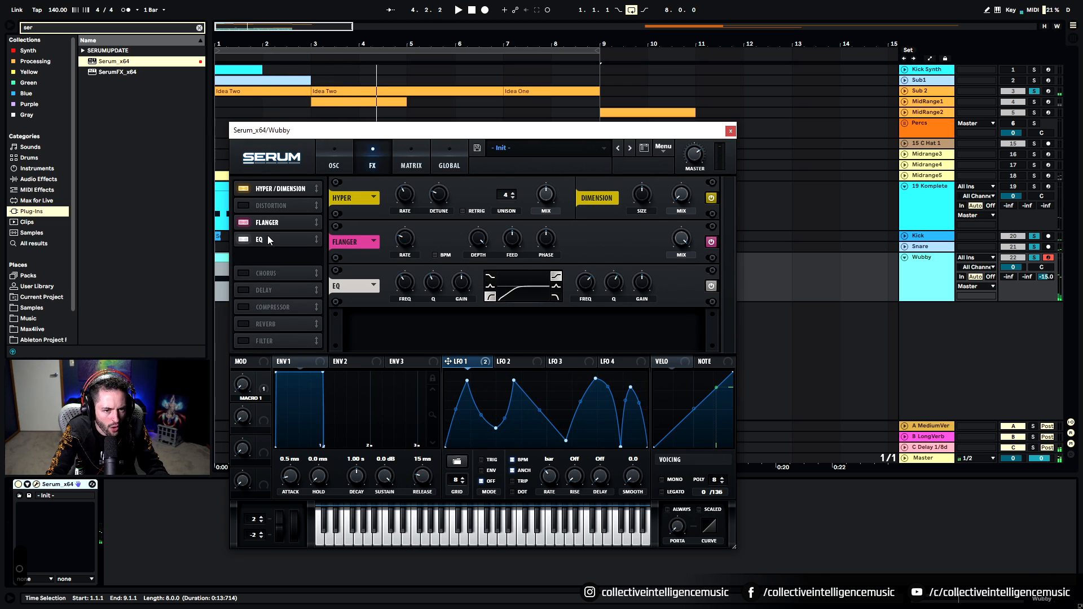
Step: Turn on the Compressor in multiband mode and audition the loop while adjusting Macro 1
{"action": "left_click", "coordinate": [254, 308]}
{"action": "key", "text": "space"}
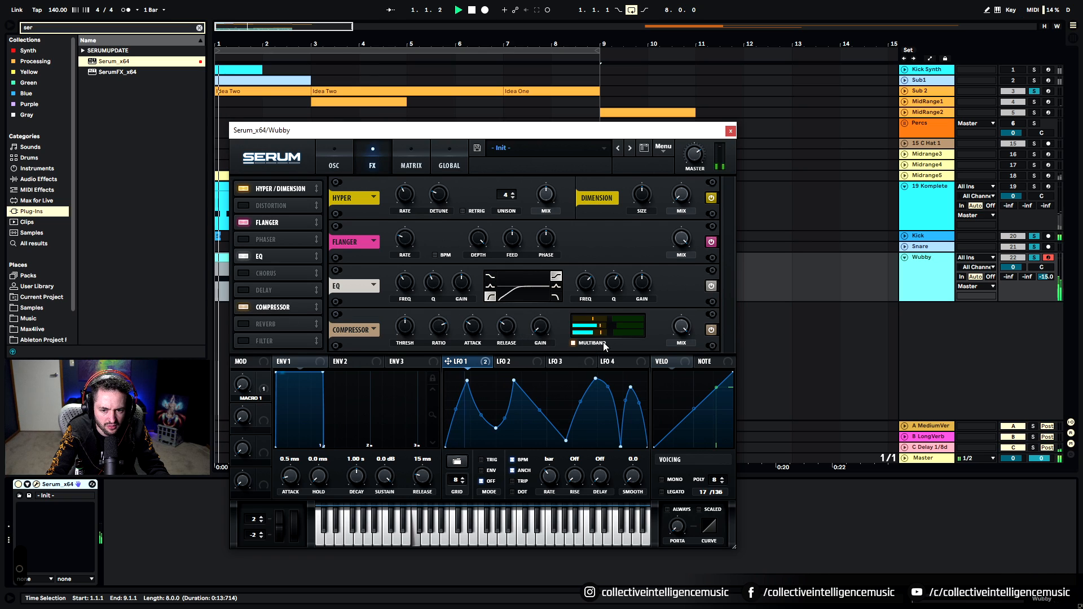
{"action": "left_click", "coordinate": [350, 155]}
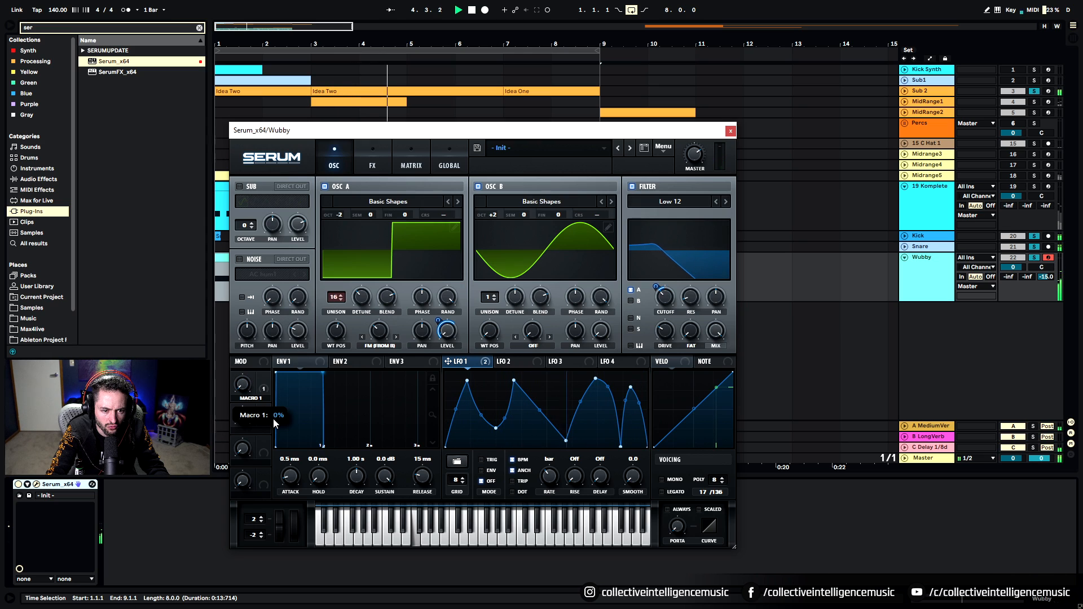
{"action": "left_click", "coordinate": [365, 165]}
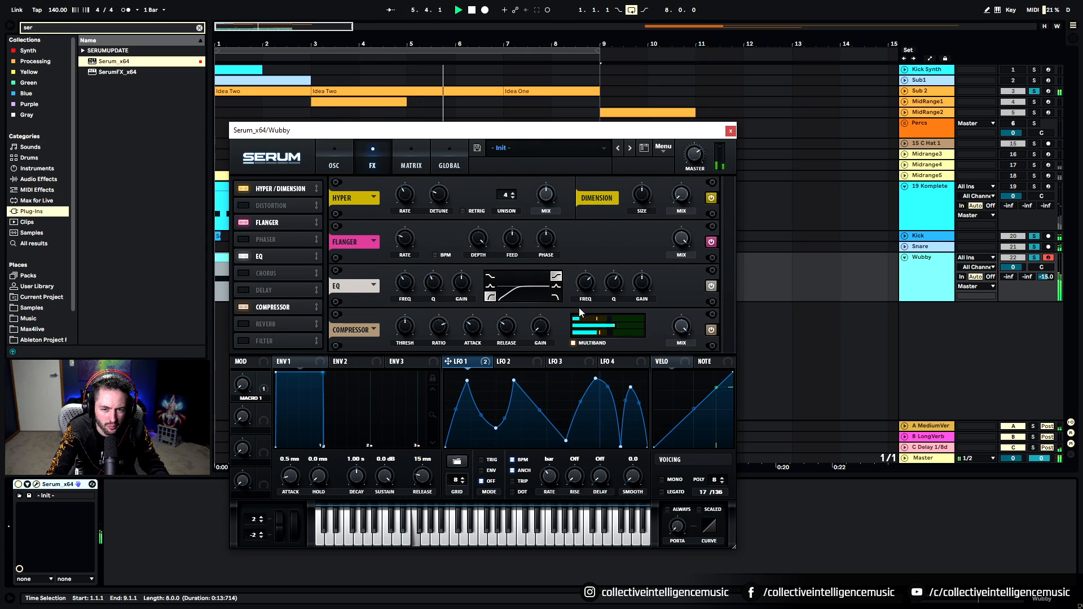
Step: Reorder the effects so Flanger, EQ and Compressor directly follow Hyper/Dimension, above the Distortion
{"action": "left_click_drag", "start_coordinate": [274, 210], "coordinate": [274, 208]}
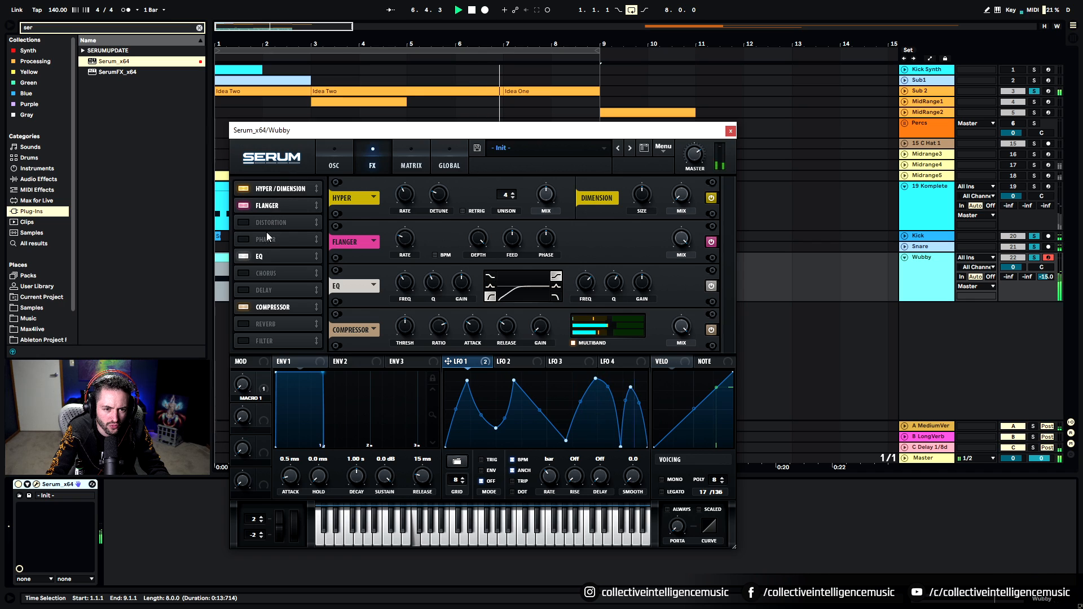
{"action": "left_click_drag", "start_coordinate": [264, 256], "coordinate": [262, 219]}
{"action": "left_click_drag", "start_coordinate": [274, 307], "coordinate": [274, 233]}
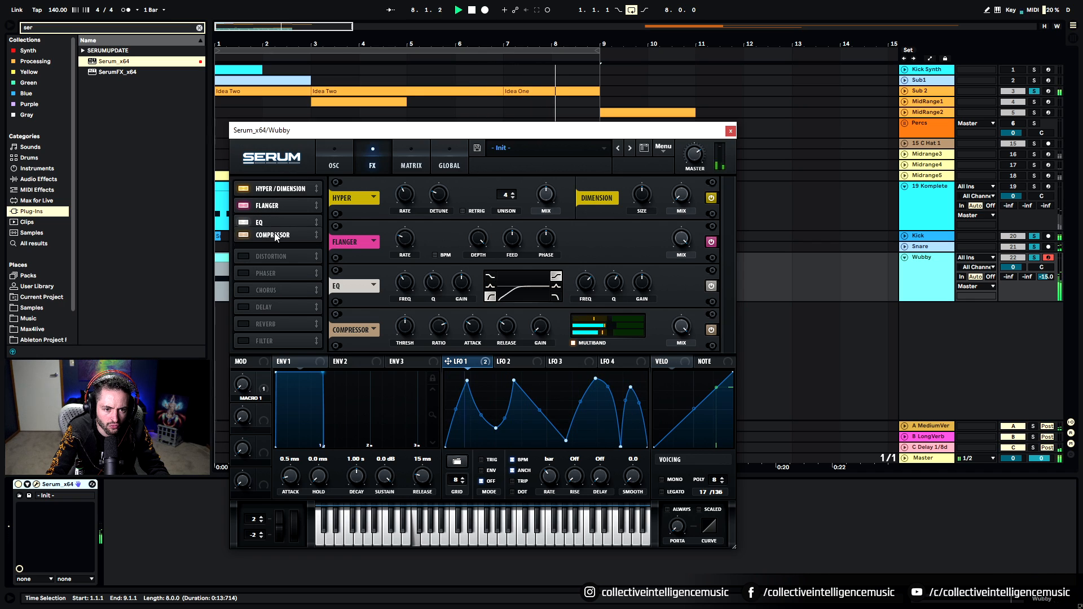
{"action": "left_click", "coordinate": [324, 160]}
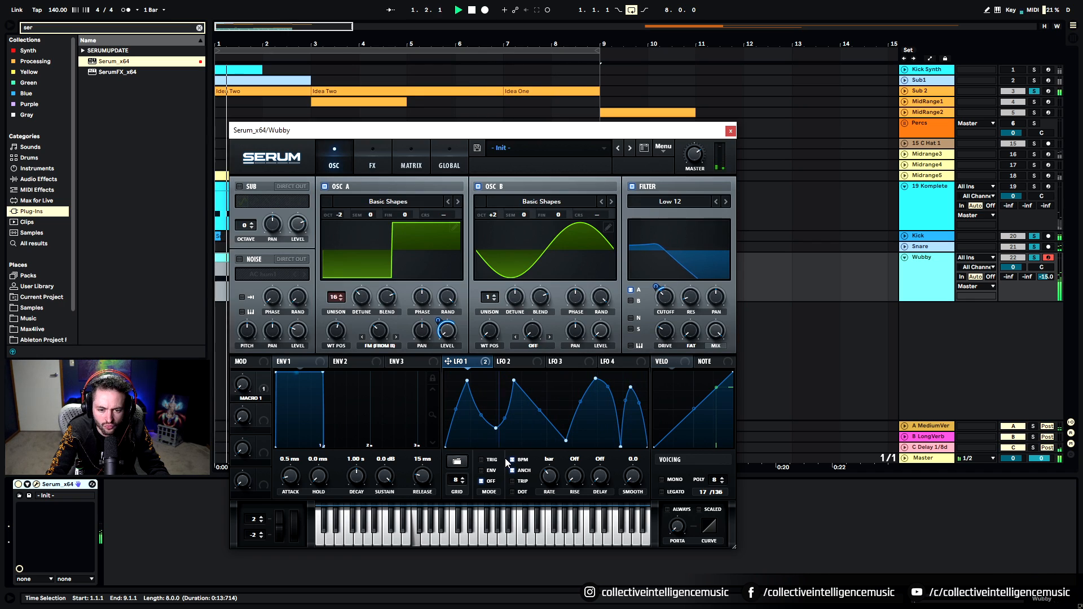
Step: Close the Serum window, restart playback and lower the Wubby track's volume to -5.4 dB
{"action": "left_click", "coordinate": [730, 131]}
{"action": "key", "text": "space"}
{"action": "mouse_move", "coordinate": [1014, 267]}
{"action": "left_mouse_down"}
{"action": "mouse_move", "coordinate": [1014, 289]}
{"action": "mouse_move", "coordinate": [1014, 278]}
{"action": "left_mouse_up"}
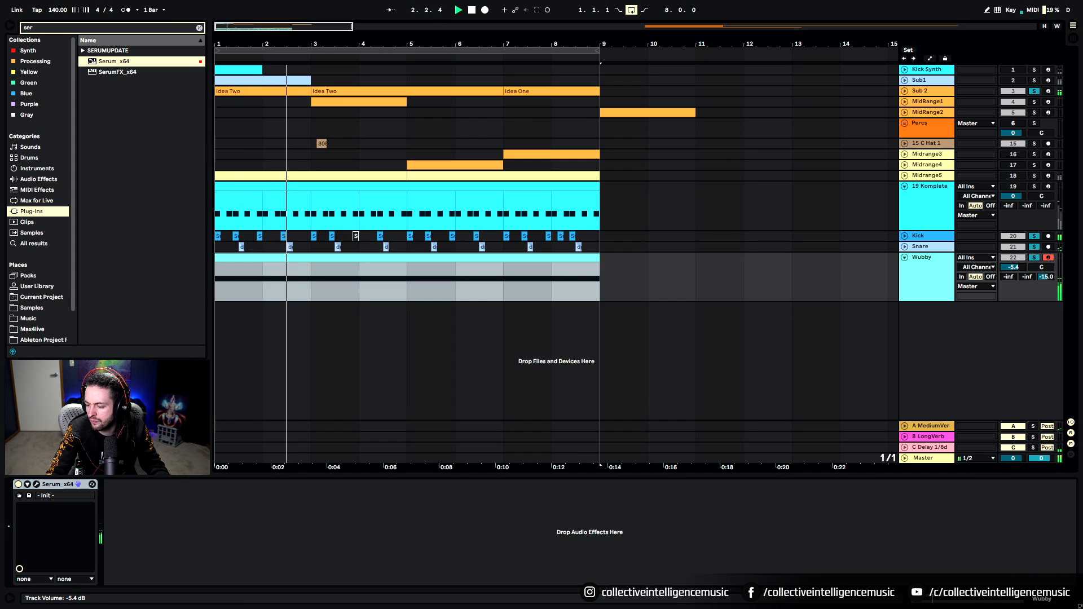
Step: Check Serum's EQ low-band frequency during loop playback and raise the Wubby track's volume to -4.7 dB
{"action": "key", "text": "space"}
{"action": "left_click", "coordinate": [36, 484]}
{"action": "left_click", "coordinate": [372, 161]}
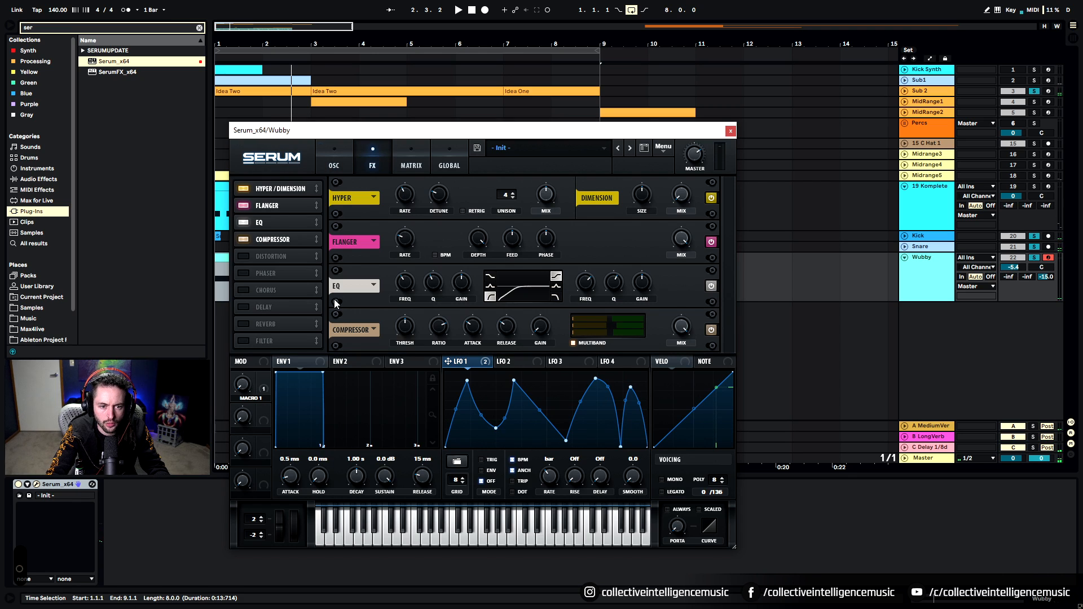
{"action": "mouse_move", "coordinate": [403, 297]}
{"action": "key", "text": "space"}
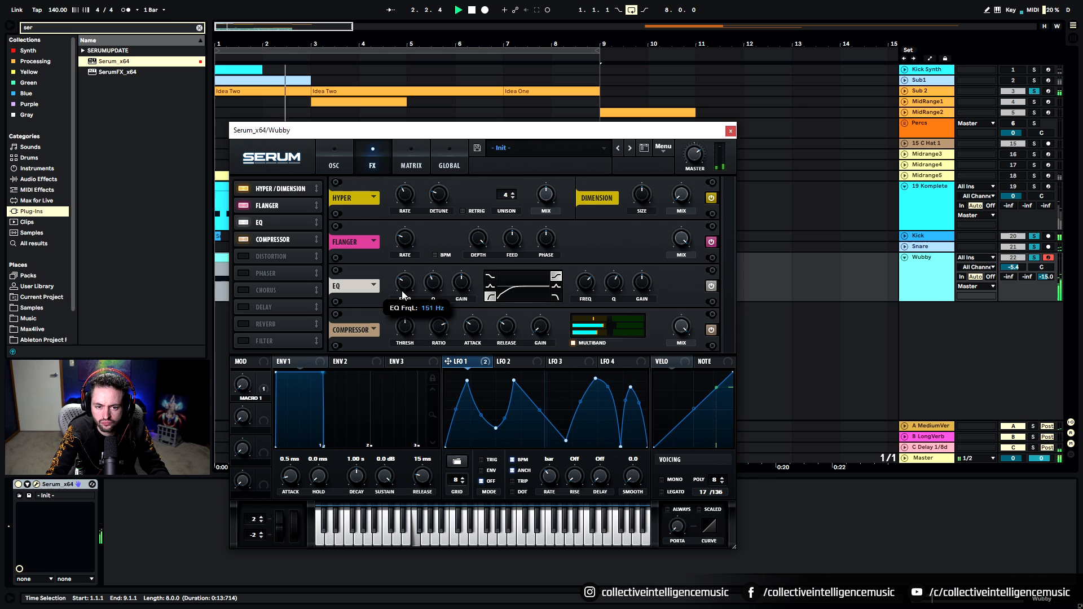
{"action": "left_click", "coordinate": [731, 130]}
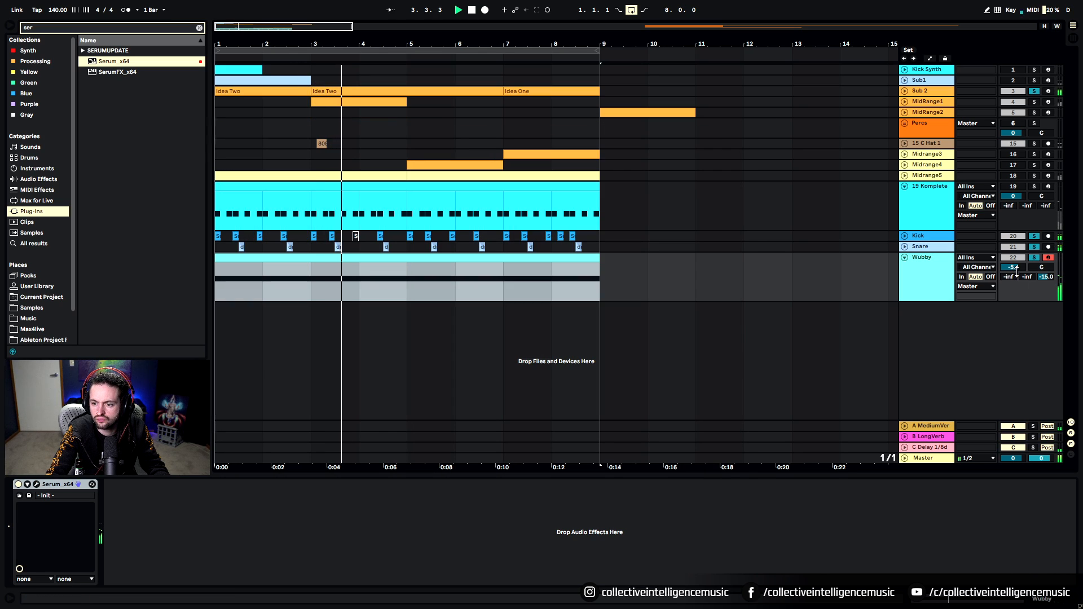
{"action": "left_click_drag", "start_coordinate": [1013, 267], "coordinate": [1013, 264]}
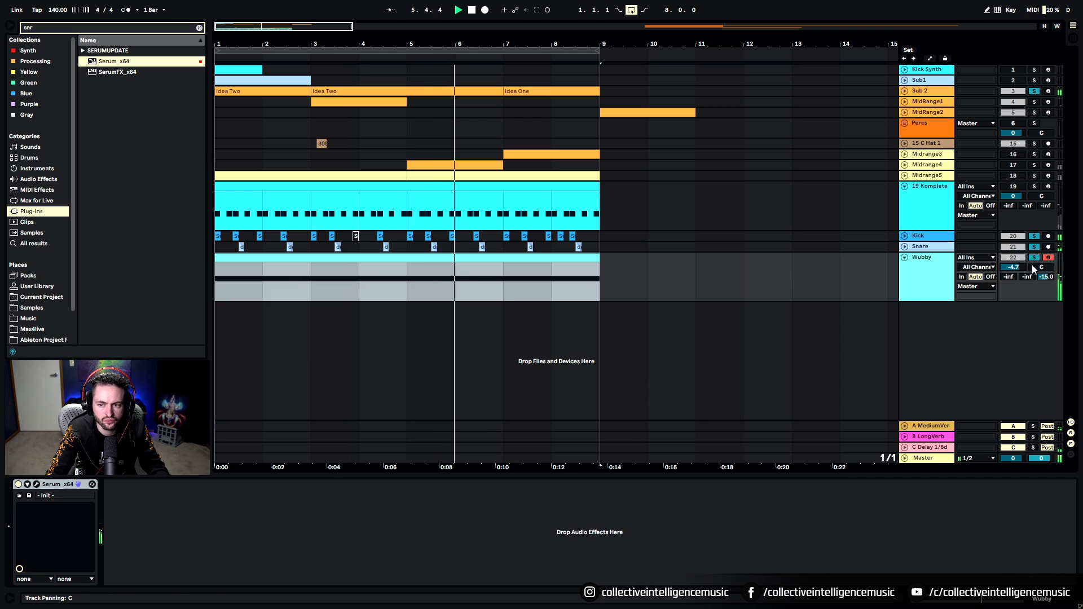
Step: Stop playback, find ShaperBox 2 among the plug-ins, load it on the Wubby track and add its Pan shaper
{"action": "key", "text": "space"}
{"action": "left_click", "coordinate": [168, 27]}
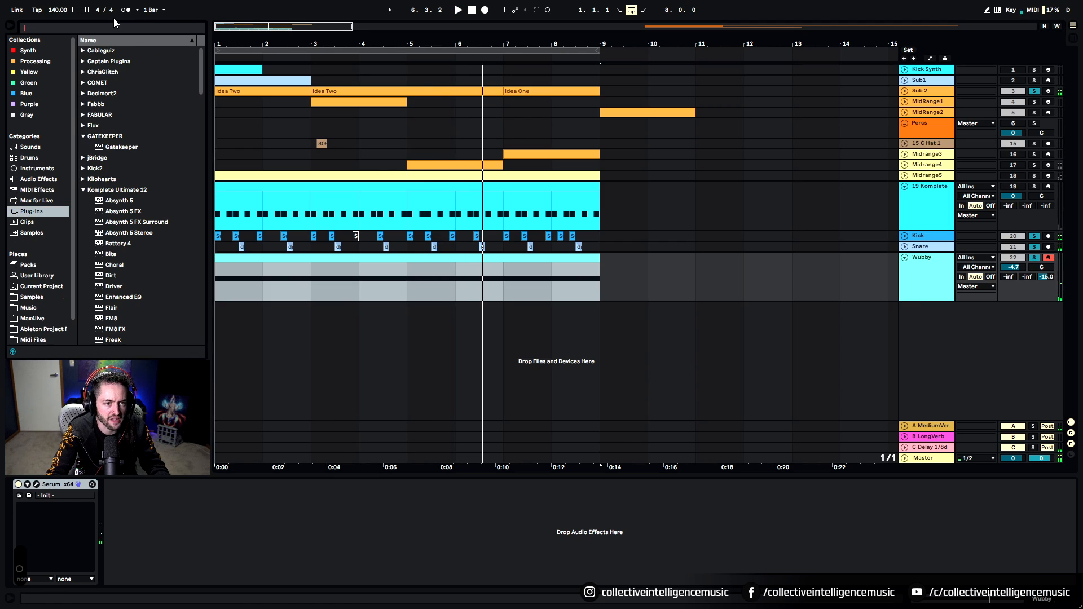
{"action": "type", "text": "sha"}
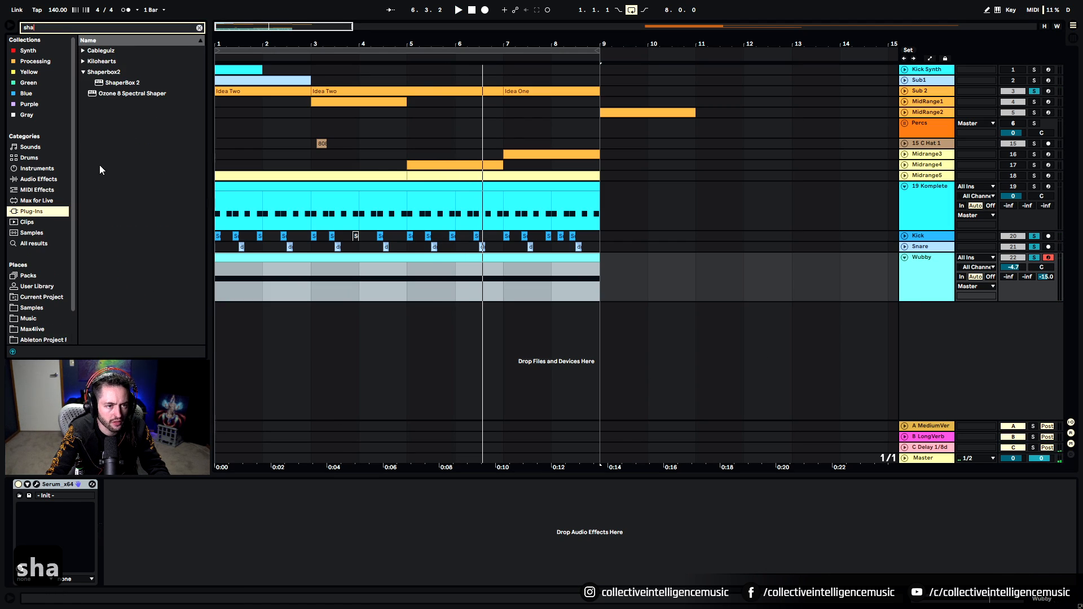
{"action": "left_click", "coordinate": [115, 84]}
{"action": "double_click", "coordinate": [114, 84]}
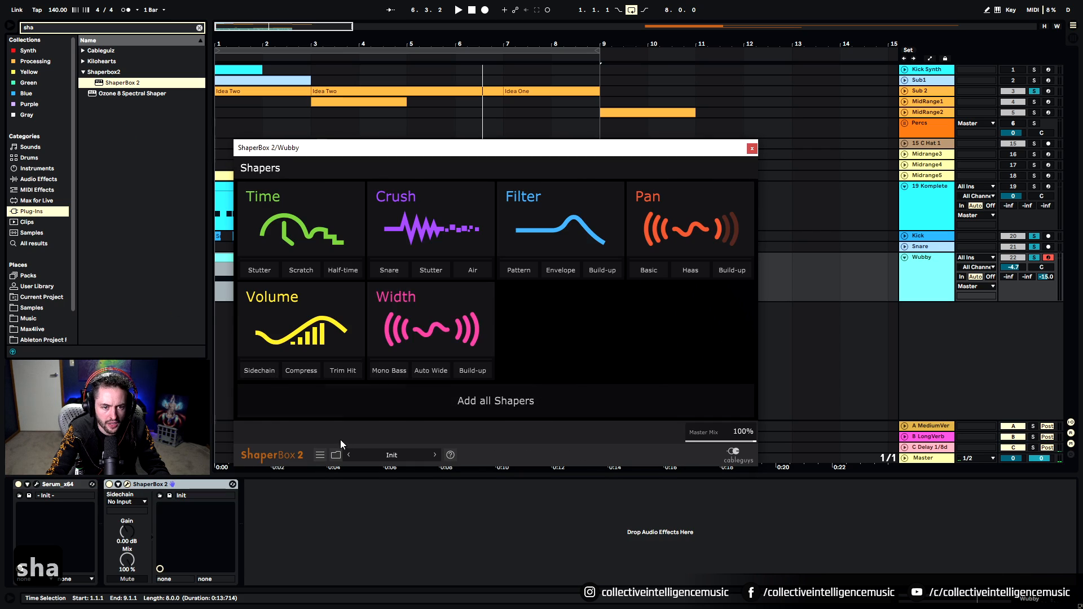
{"action": "left_click", "coordinate": [671, 203]}
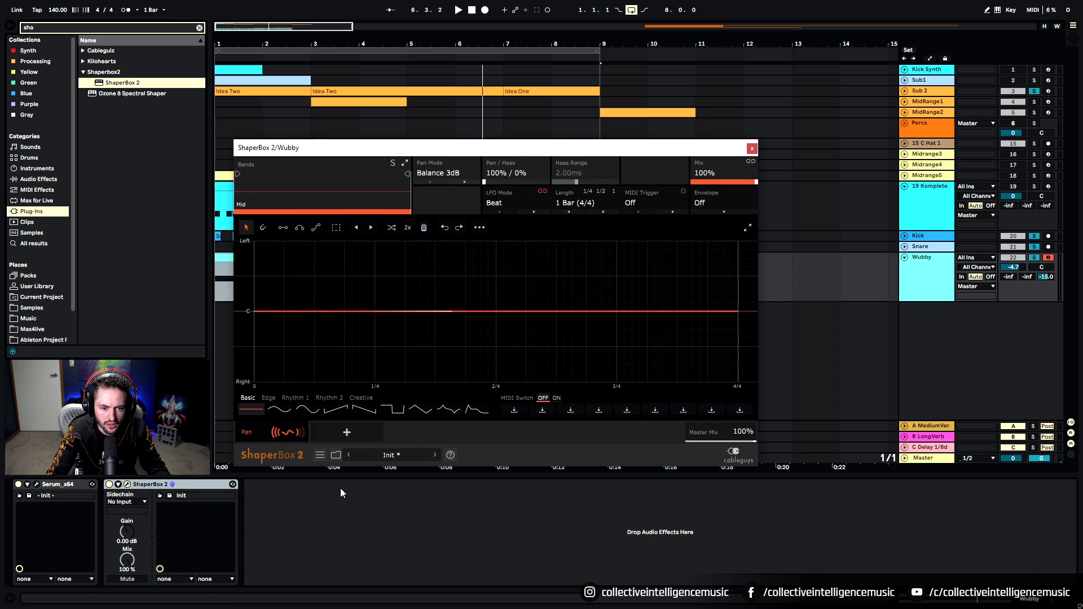
Step: Give the Pan shaper a basic sine curve with a 4 Bars LFO length while auditioning the loop
{"action": "left_click", "coordinate": [279, 410]}
{"action": "key", "text": "space"}
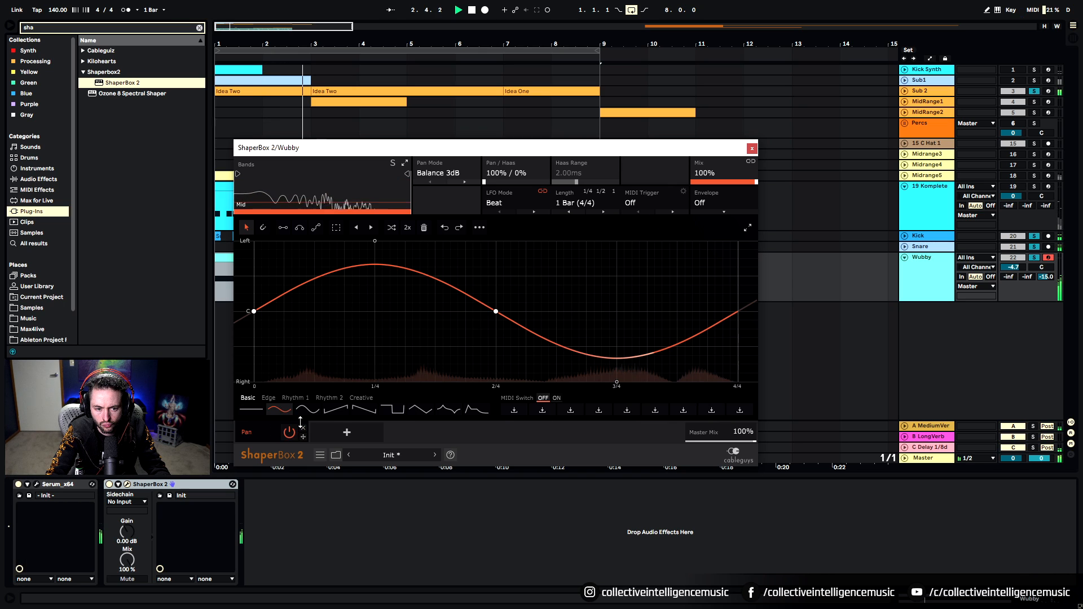
{"action": "left_click", "coordinate": [581, 203]}
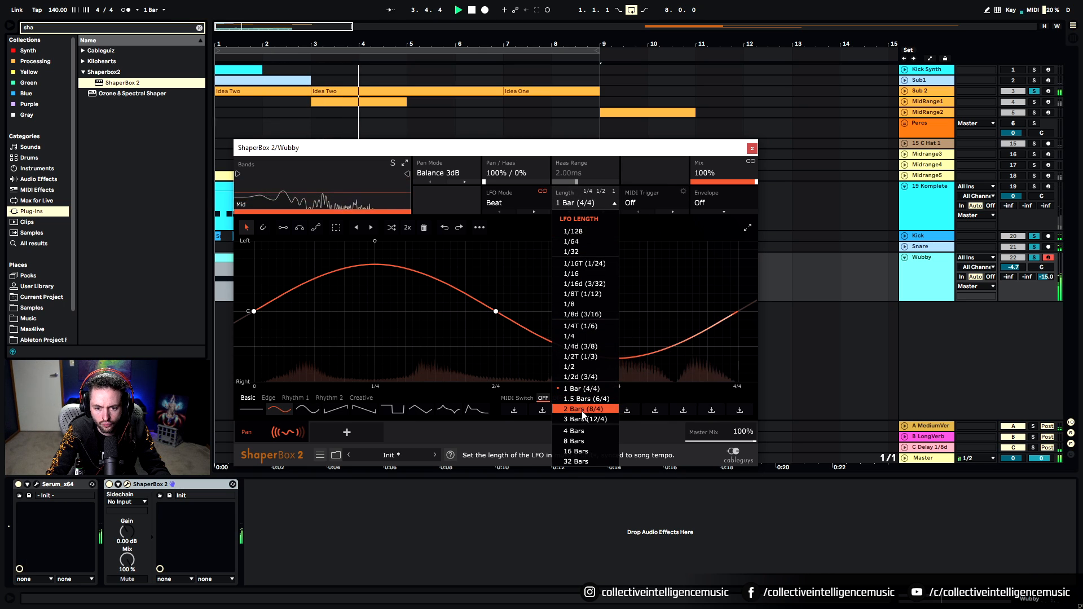
{"action": "left_click", "coordinate": [577, 431]}
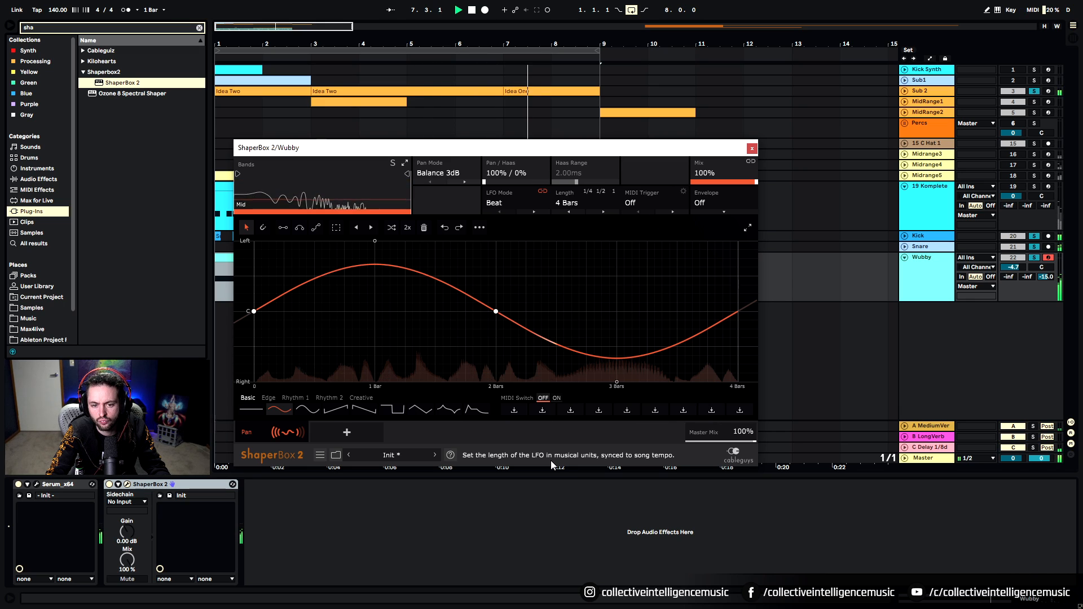
{"action": "left_click", "coordinate": [752, 148]}
Step: Lower the Wubby track's volume to -6.0 dB, check its Serum oscillators and unsolo the Sub 2 track
{"action": "left_click_drag", "start_coordinate": [1013, 267], "coordinate": [1046, 304]}
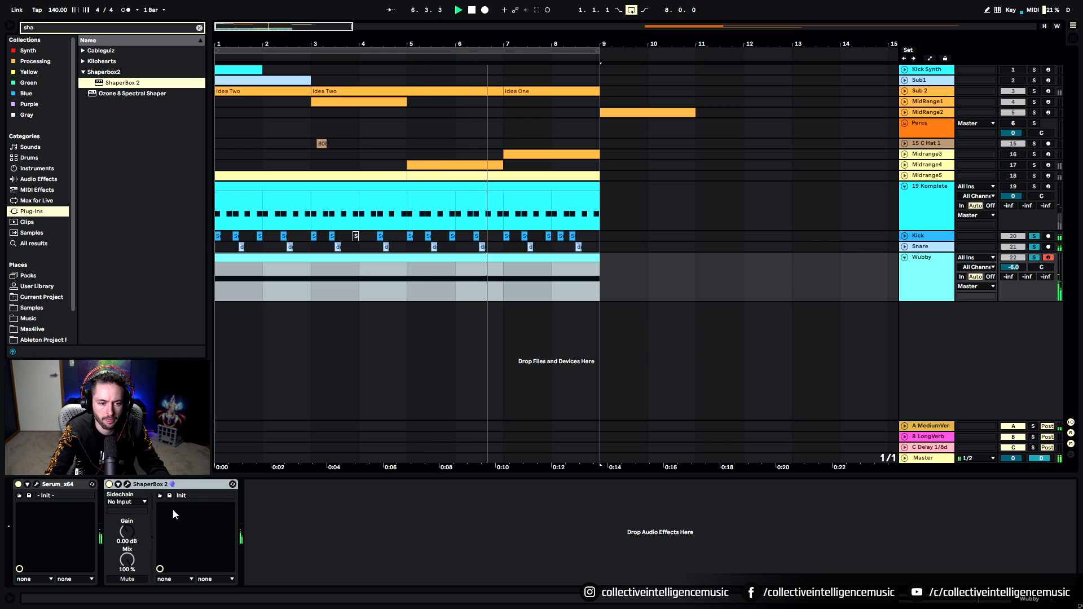
{"action": "left_click", "coordinate": [35, 485]}
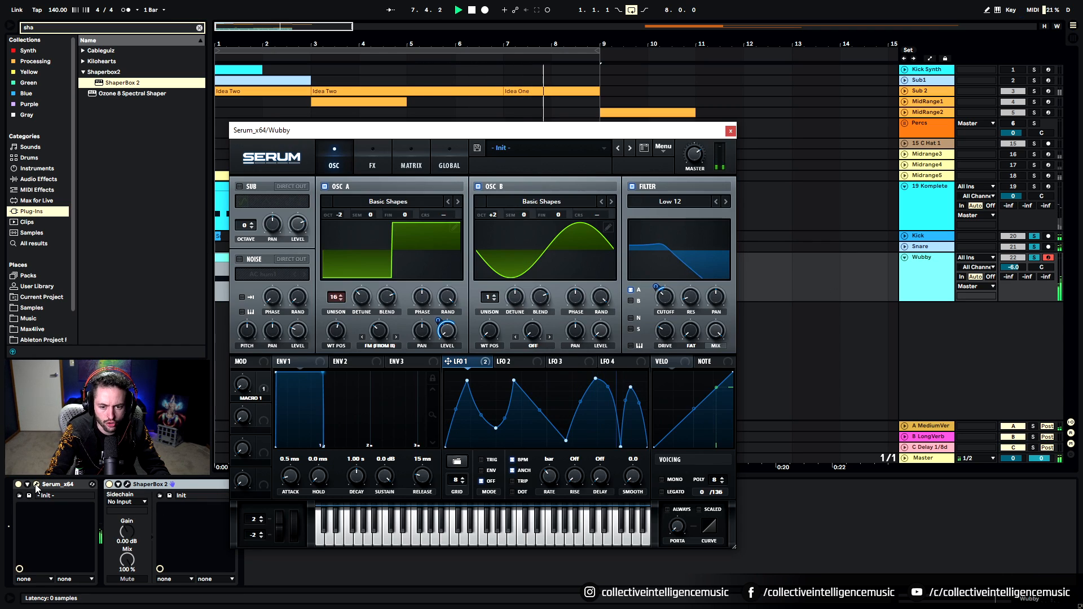
{"action": "left_click", "coordinate": [422, 234]}
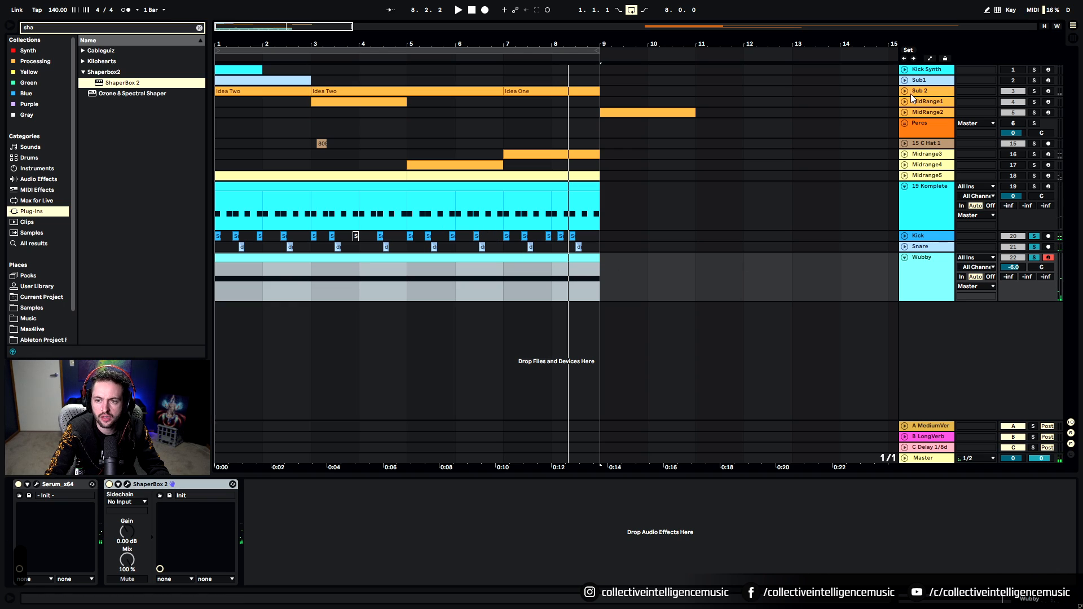
{"action": "left_click", "coordinate": [937, 91]}
Step: Insert a MIDI track below Wubby and create an empty MIDI clip on it spanning bars 1 to 8
{"action": "right_click", "coordinate": [912, 363]}
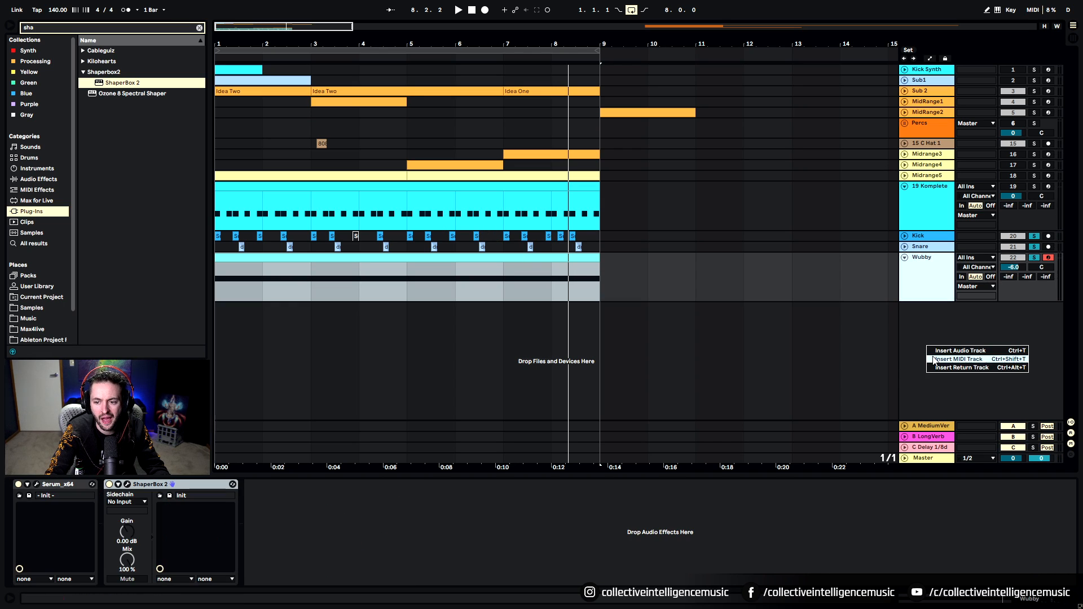
{"action": "left_click", "coordinate": [936, 362]}
{"action": "left_click_drag", "start_coordinate": [229, 340], "coordinate": [601, 324]}
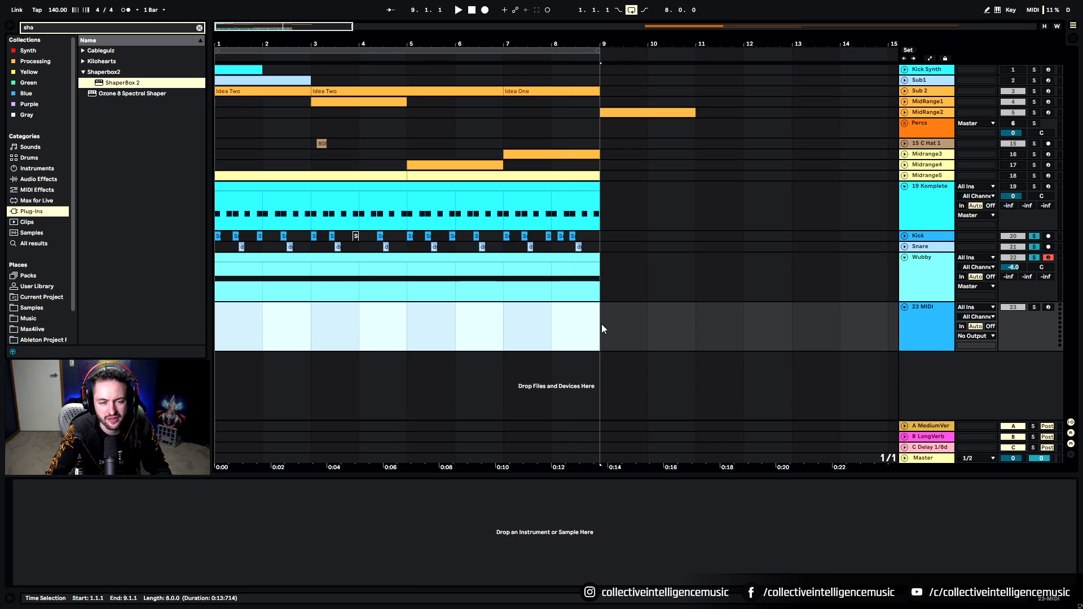
{"action": "key", "text": "ctrl+shift+m"}
{"action": "key", "text": "ctrl+j"}
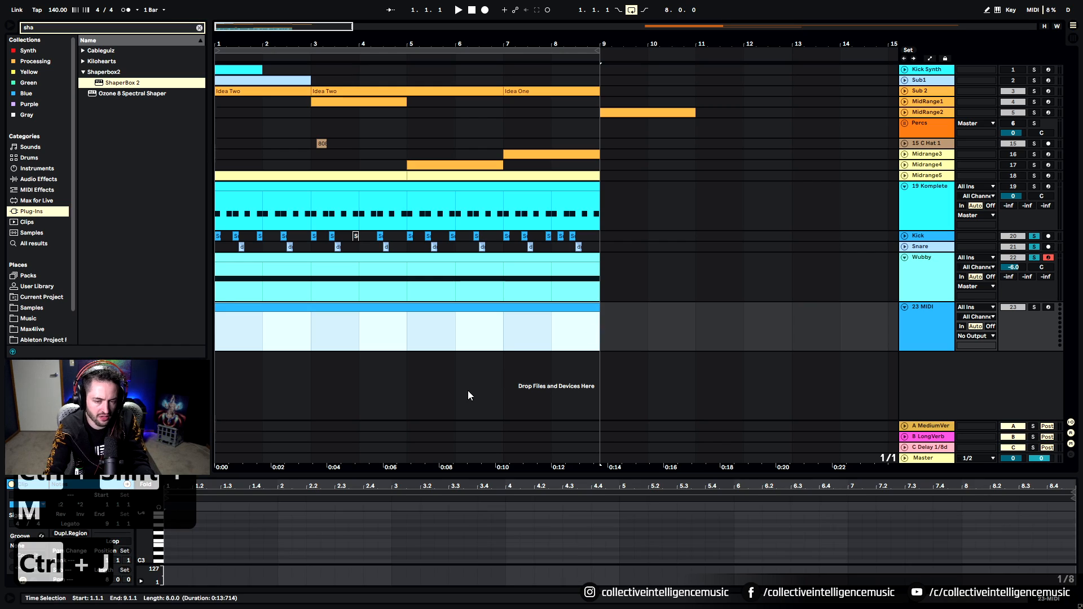
Step: Load Serum on the new MIDI track with the Domination pack preset Bass - Pure Sub 24db Bend
{"action": "left_click", "coordinate": [1041, 603]}
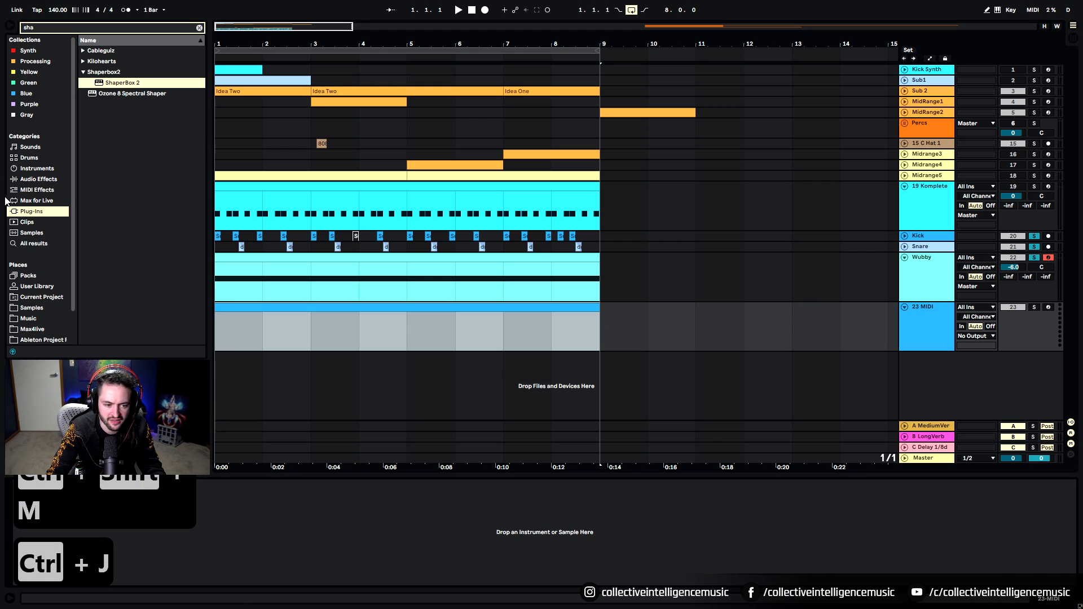
{"action": "left_click", "coordinate": [199, 28]}
{"action": "type", "text": "ser"}
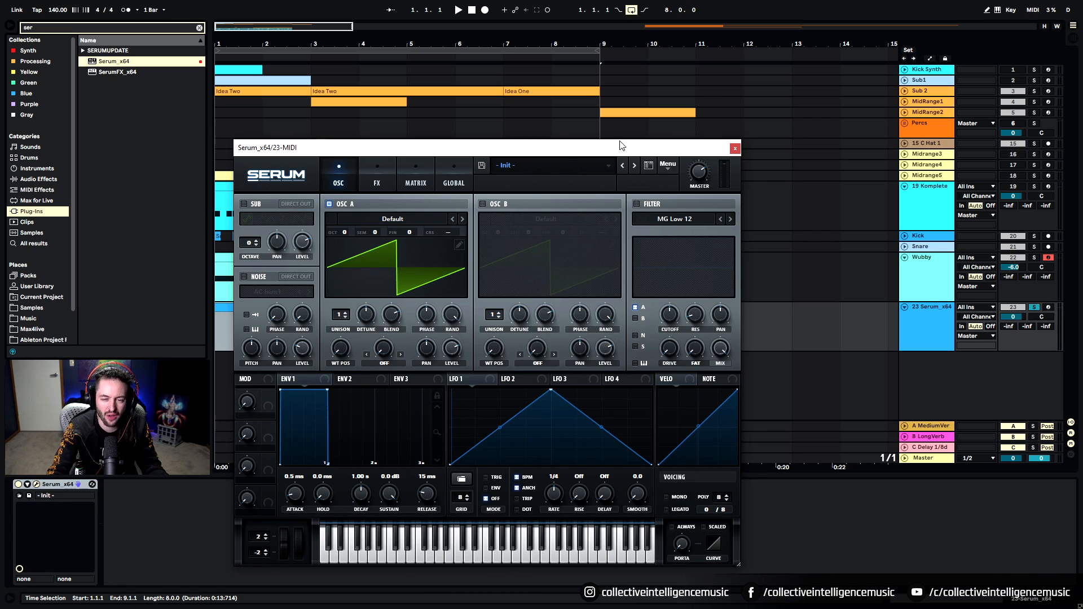
{"action": "left_click", "coordinate": [542, 164]}
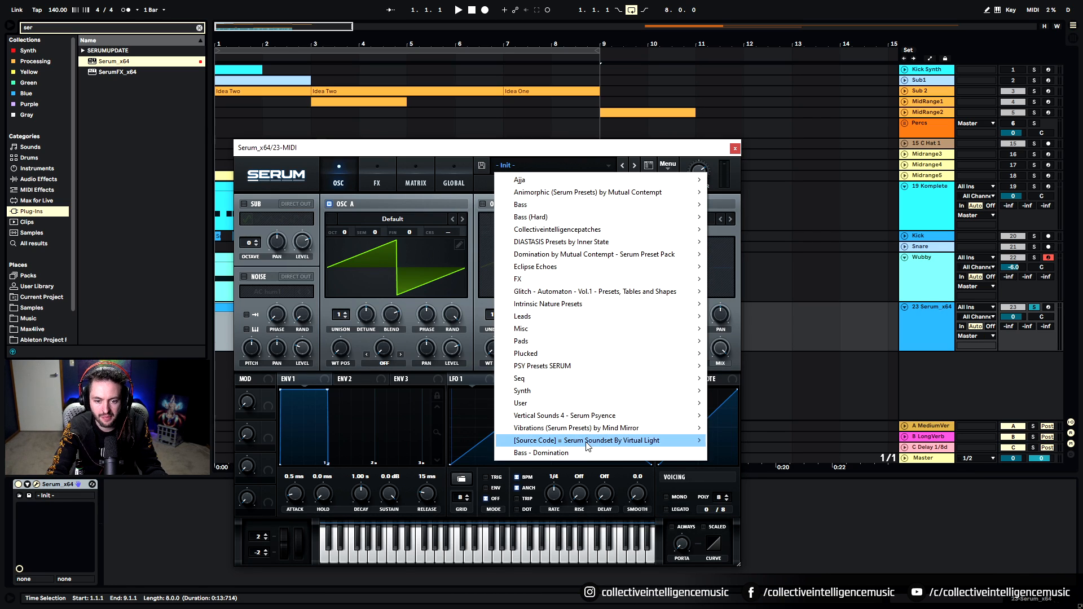
{"action": "mouse_move", "coordinate": [591, 429]}
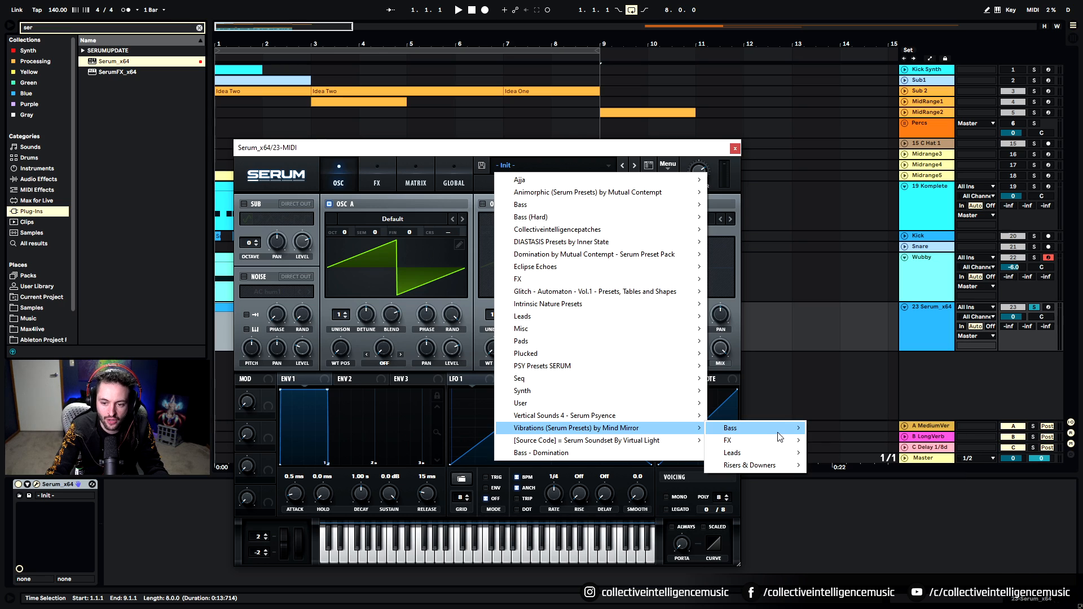
{"action": "mouse_move", "coordinate": [665, 254]}
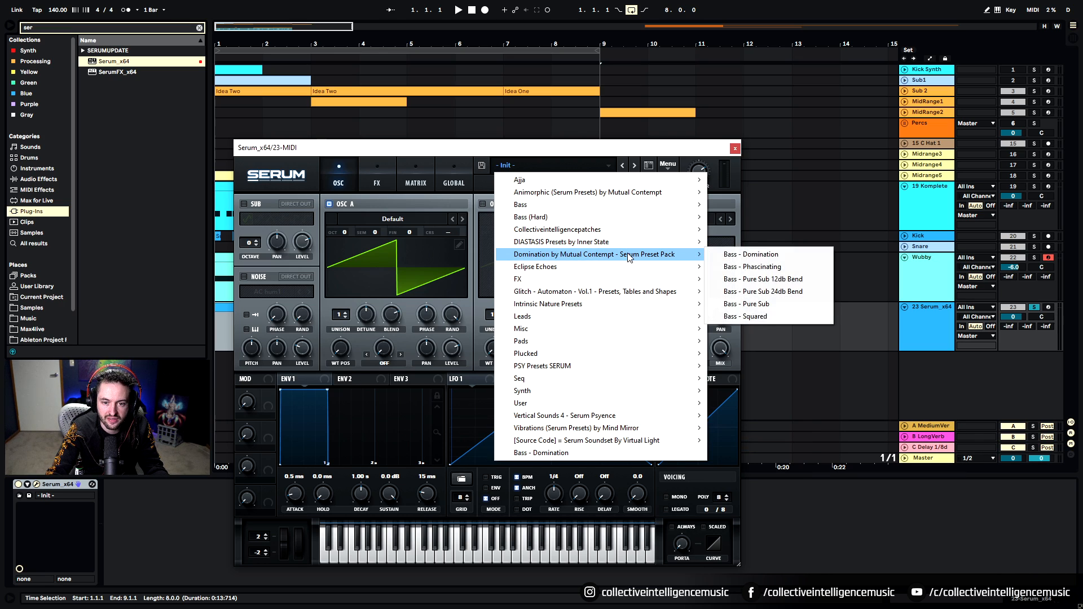
{"action": "left_click", "coordinate": [804, 291]}
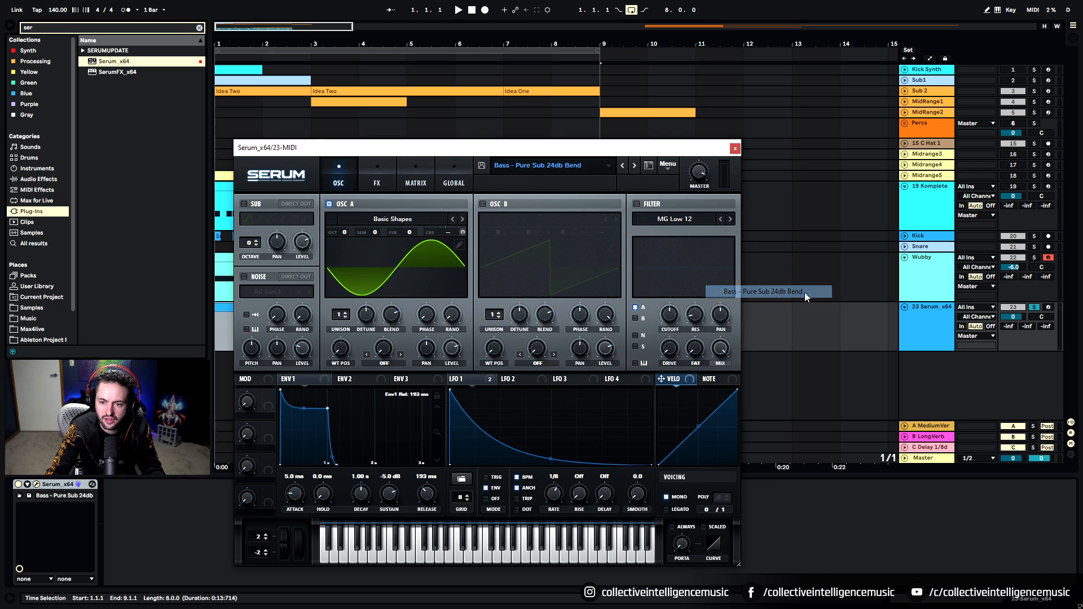
{"action": "left_click", "coordinate": [734, 149]}
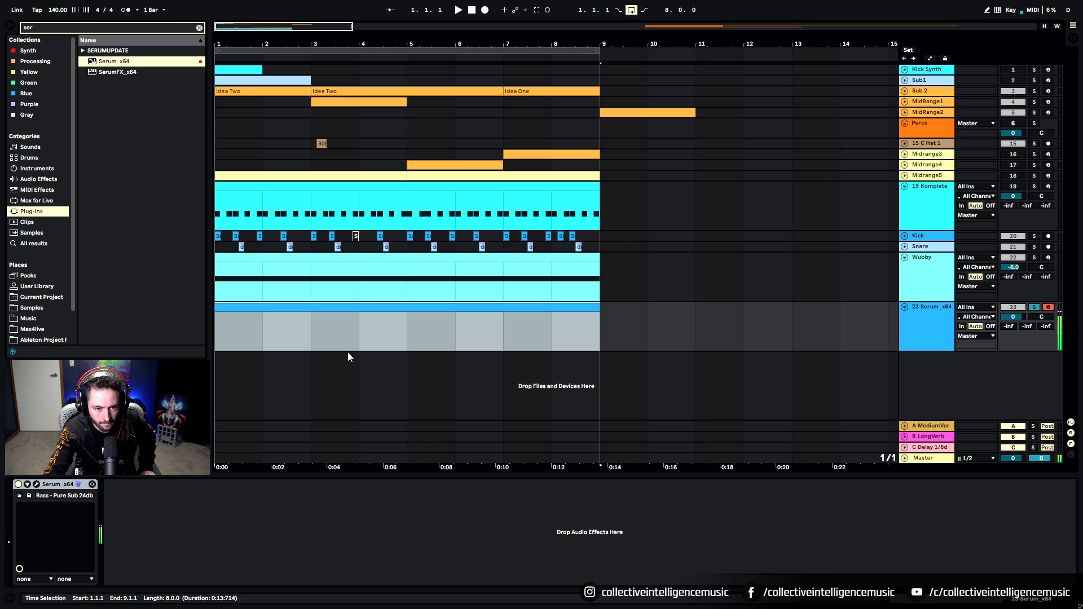
Step: Add an F3 note at the start of the new sub track's clip and briefly audition it
{"action": "left_click", "coordinate": [304, 306]}
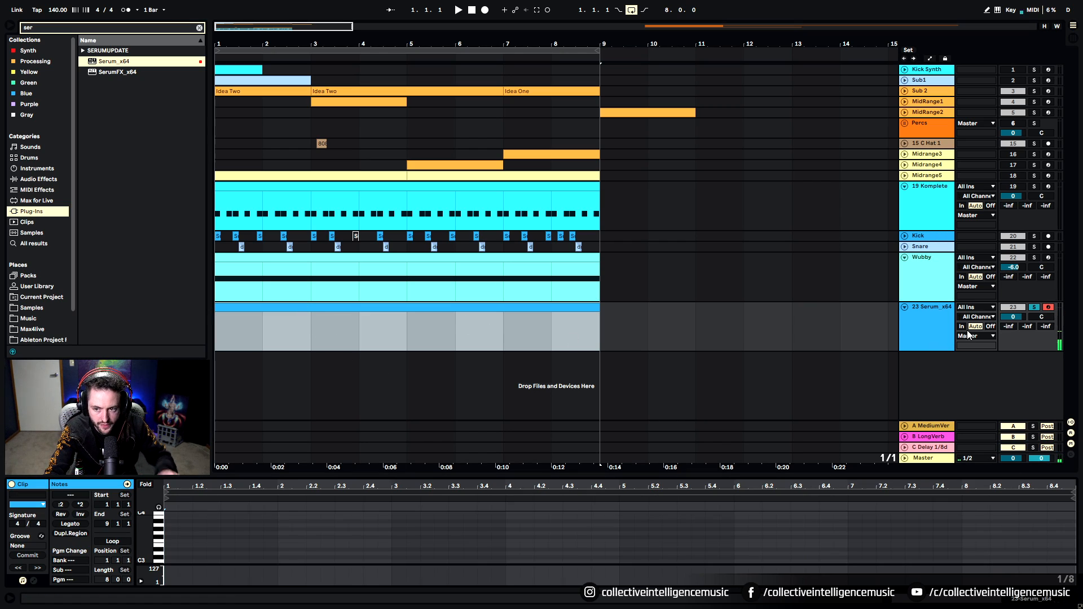
{"action": "key", "text": "shift+Tab"}
{"action": "left_click", "coordinate": [36, 484]}
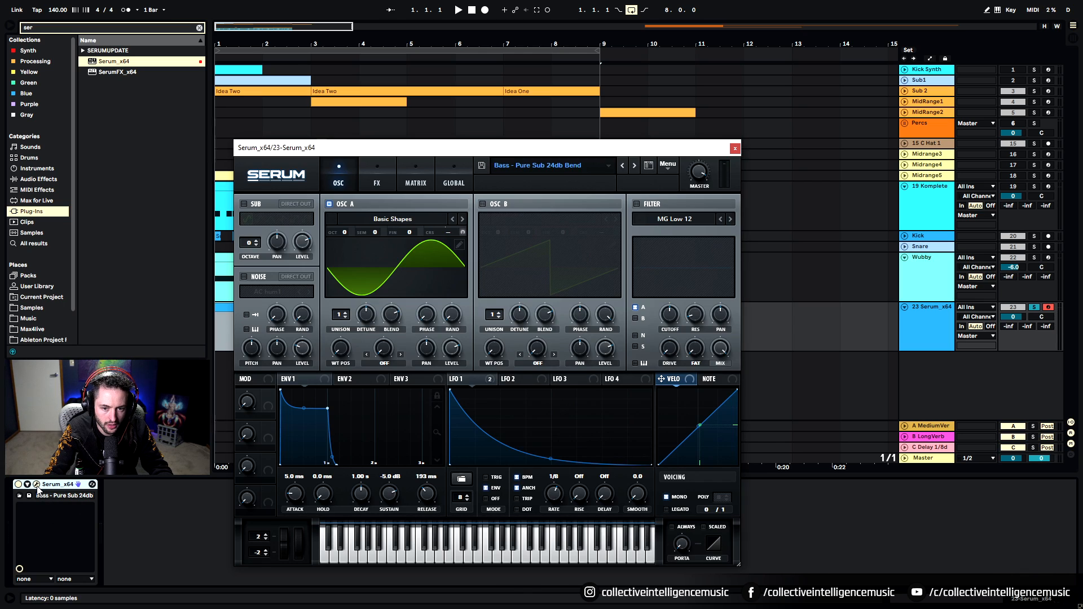
{"action": "left_click", "coordinate": [735, 149]}
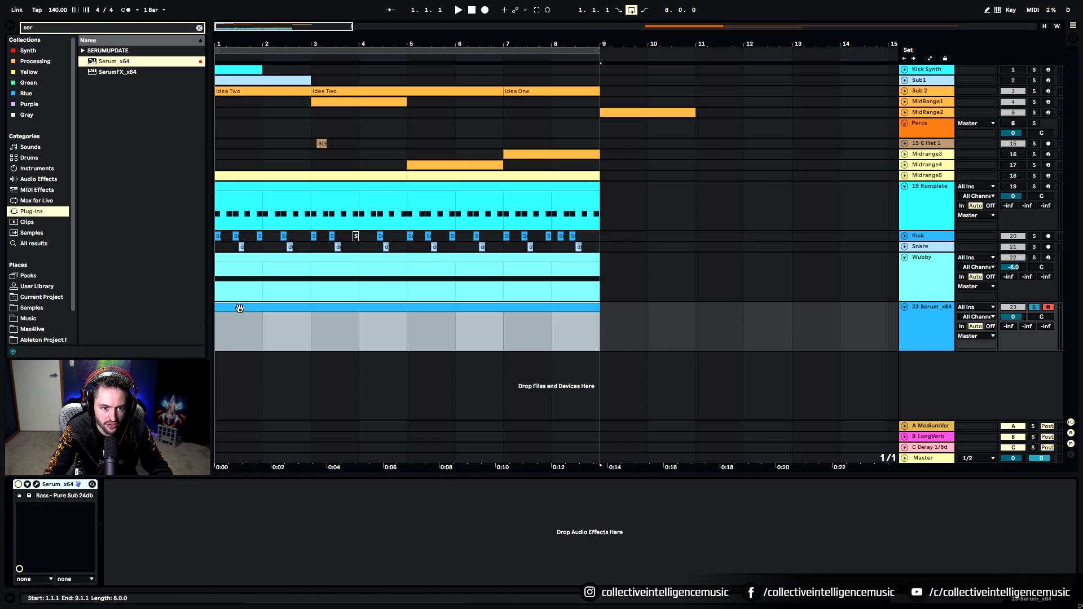
{"action": "key", "text": "shift+Tab"}
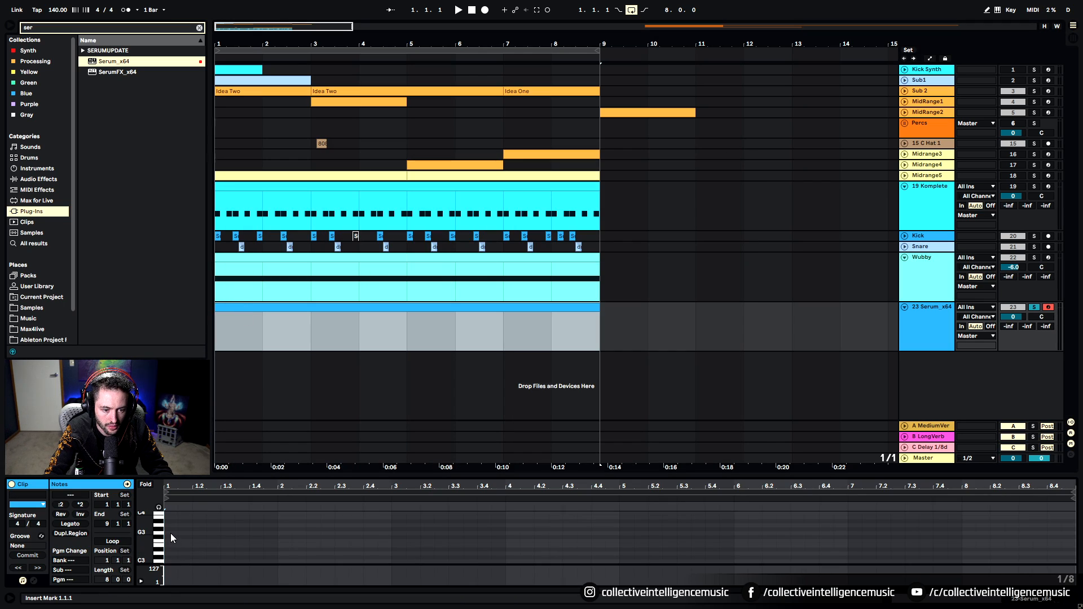
{"action": "double_click", "coordinate": [168, 541]}
{"action": "key", "text": "space"}
{"action": "key", "text": "space"}
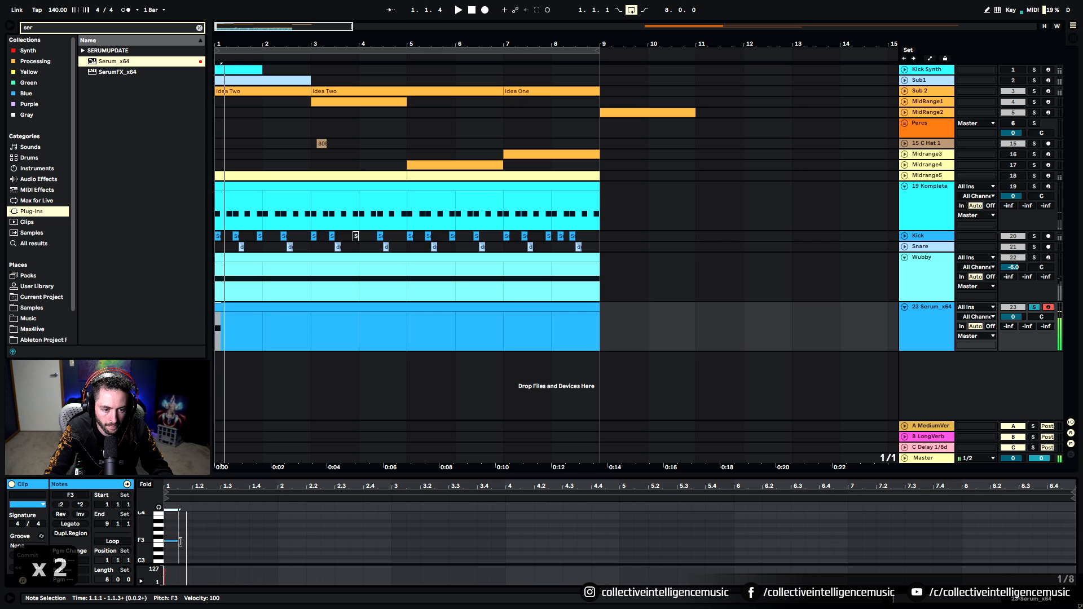
Step: Lengthen the F3 note to one bar and duplicate it until the sub clip's eight bars are filled
{"action": "left_click_drag", "start_coordinate": [173, 544], "coordinate": [278, 544]}
{"action": "key", "text": "ctrl+d"}
{"action": "key", "text": "ctrl+d"}
{"action": "key", "text": "ctrl+d"}
{"action": "key", "text": "ctrl+d"}
{"action": "key", "text": "ctrl+d"}
{"action": "key", "text": "ctrl+d"}
{"action": "key", "text": "ctrl+d"}
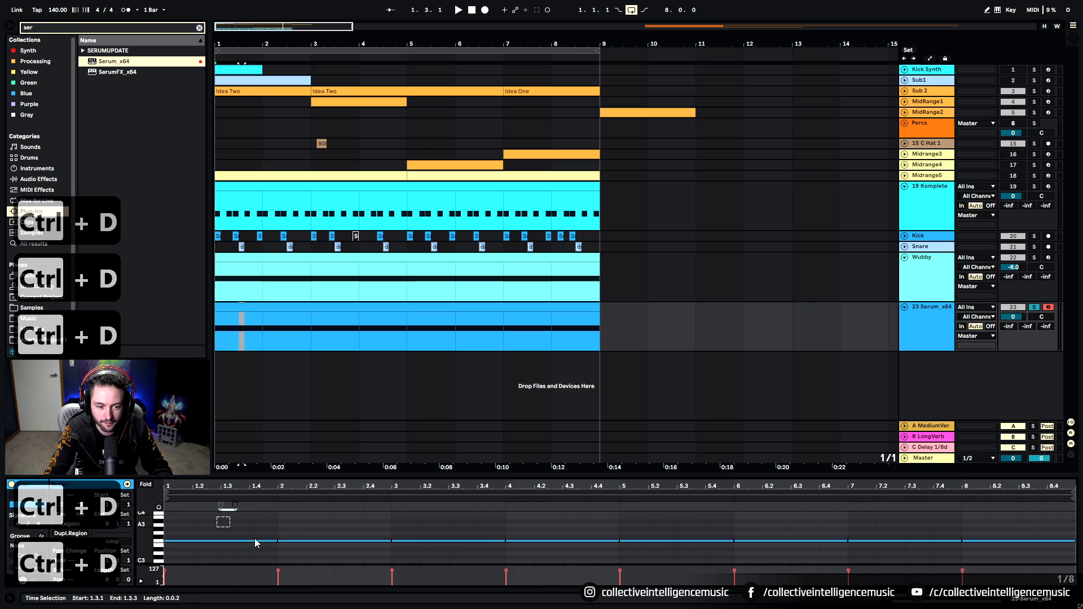
Step: Transpose all the sub clip's notes down three octaves to F0 and audition the loop
{"action": "key", "text": "ctrl+a"}
{"action": "key", "text": "shift+Down"}
{"action": "key", "text": "shift+Down"}
{"action": "key", "text": "space"}
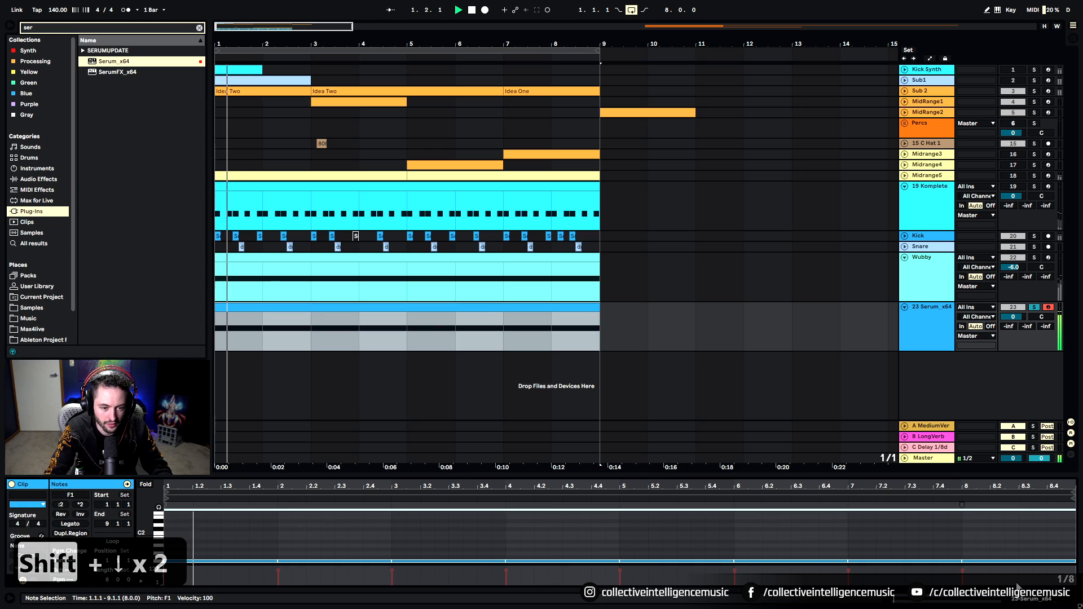
{"action": "key", "text": "shift+Down"}
{"action": "key", "text": "space"}
{"action": "key", "text": "space"}
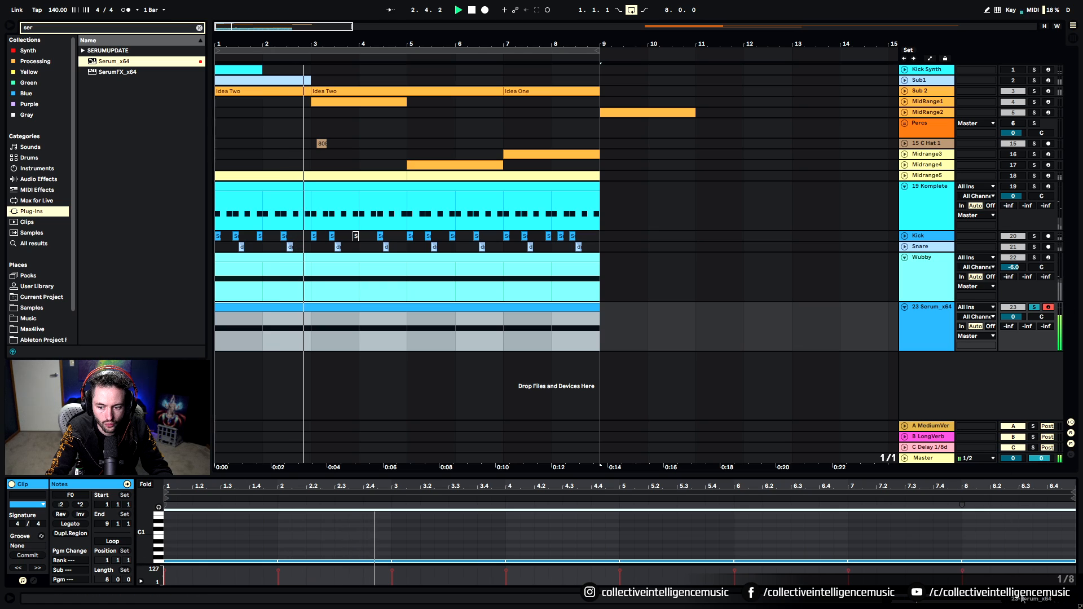
Step: Expand the Kick track in the arrangement and add a Compressor after Serum on the sub track
{"action": "key", "text": "shift+Tab"}
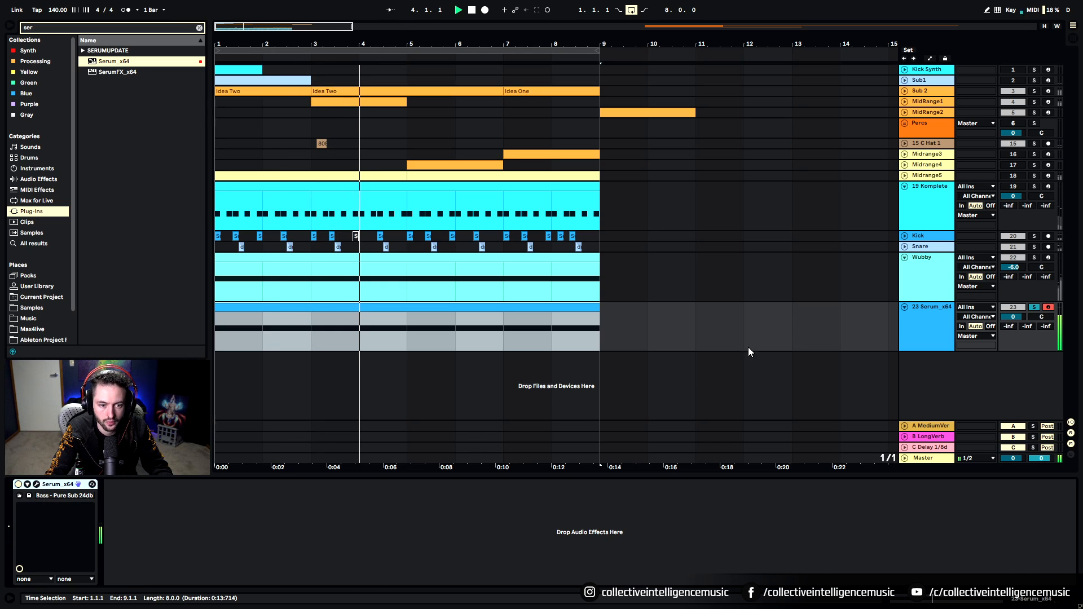
{"action": "left_click", "coordinate": [904, 237]}
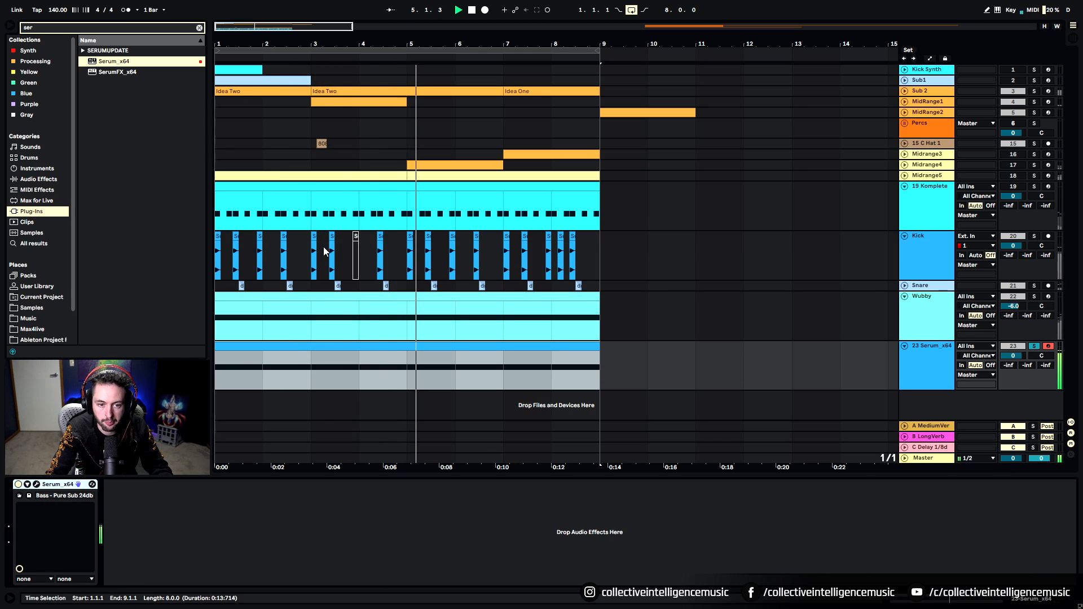
{"action": "left_click", "coordinate": [199, 28]}
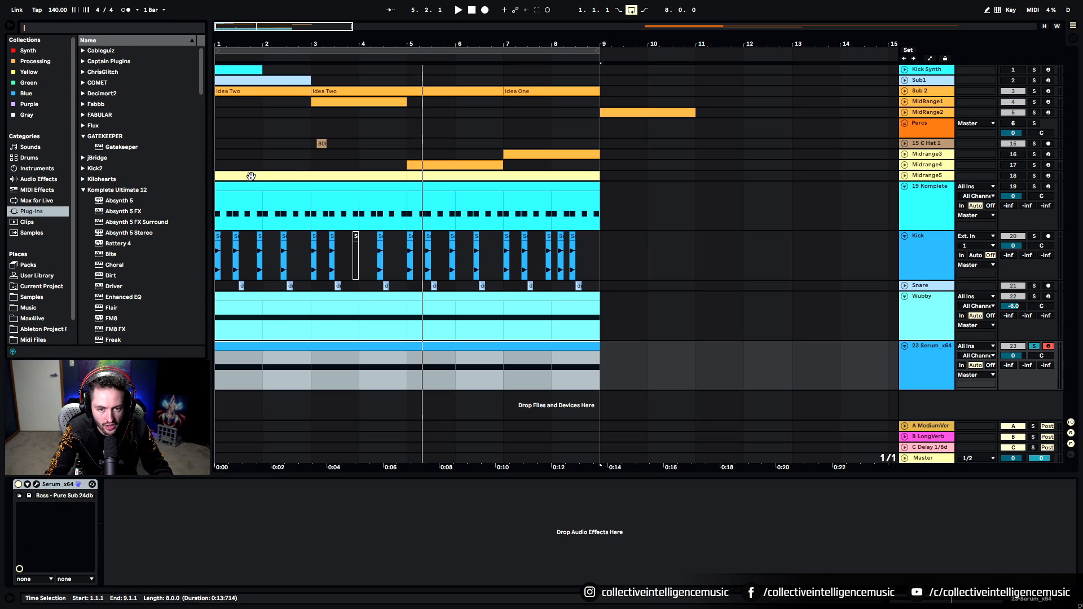
{"action": "type", "text": "k"}
{"action": "key", "text": "BackSpace"}
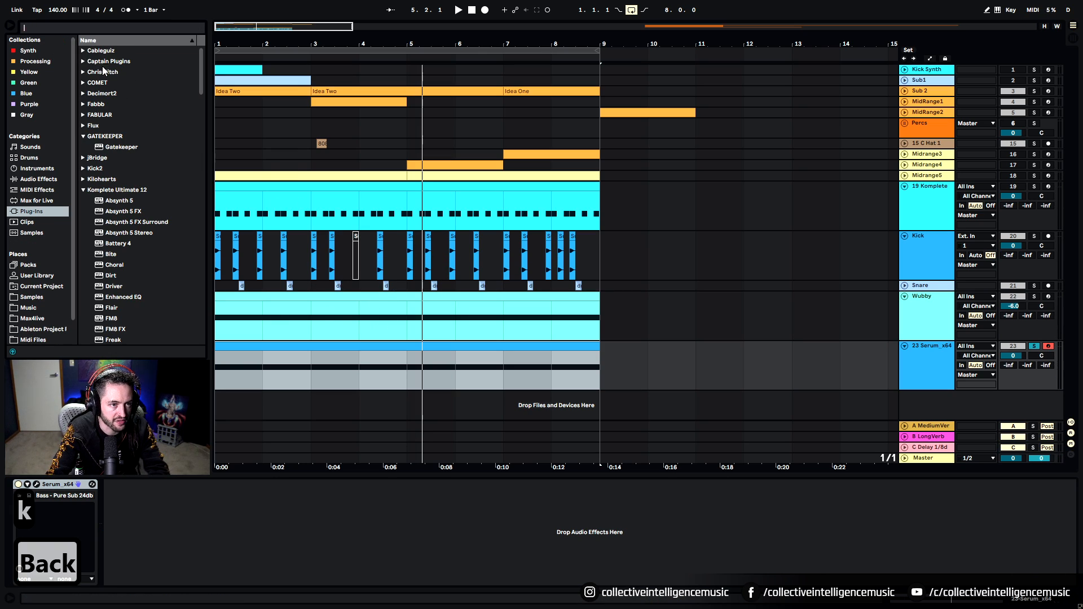
{"action": "left_click", "coordinate": [41, 181]}
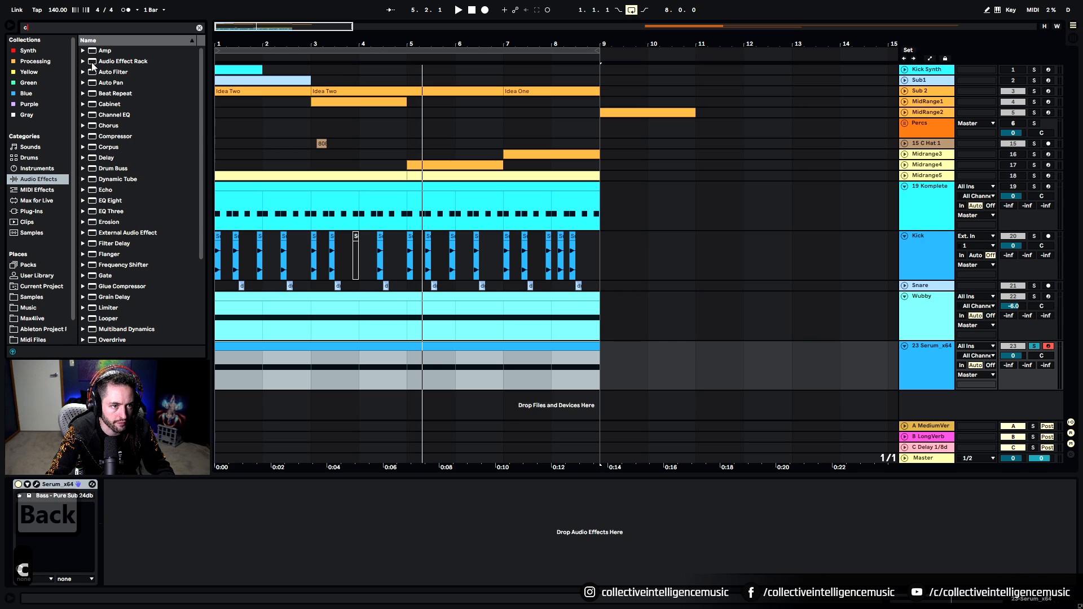
{"action": "left_click", "coordinate": [120, 135]}
{"action": "type", "text": "c"}
{"action": "left_click", "coordinate": [263, 385]}
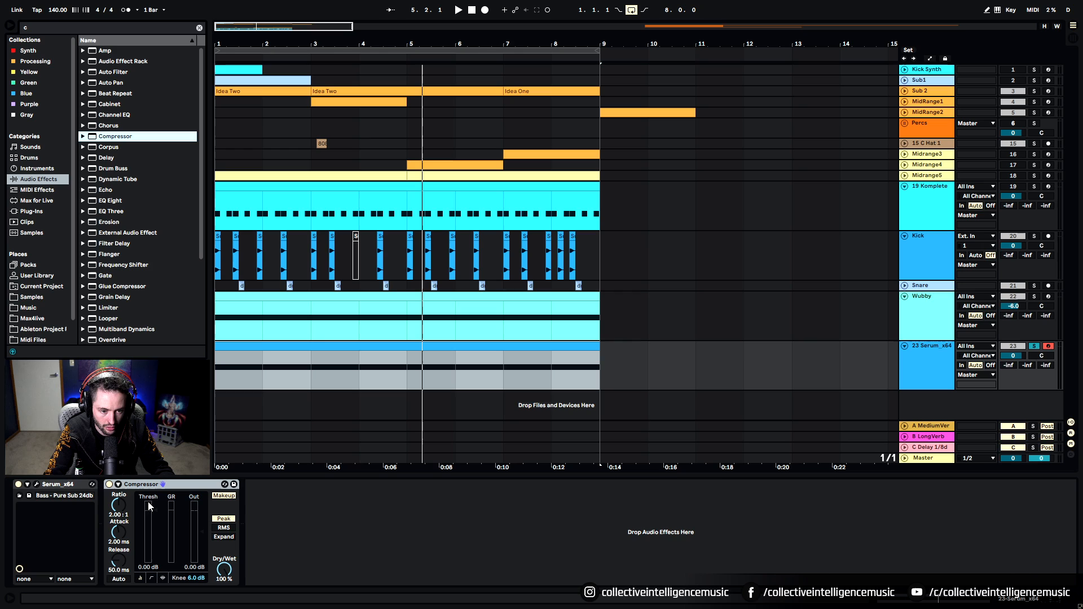
Step: Sidechain the sub's Compressor to the Kick track, Post FX, with an inf:1 ratio
{"action": "left_click", "coordinate": [117, 484]}
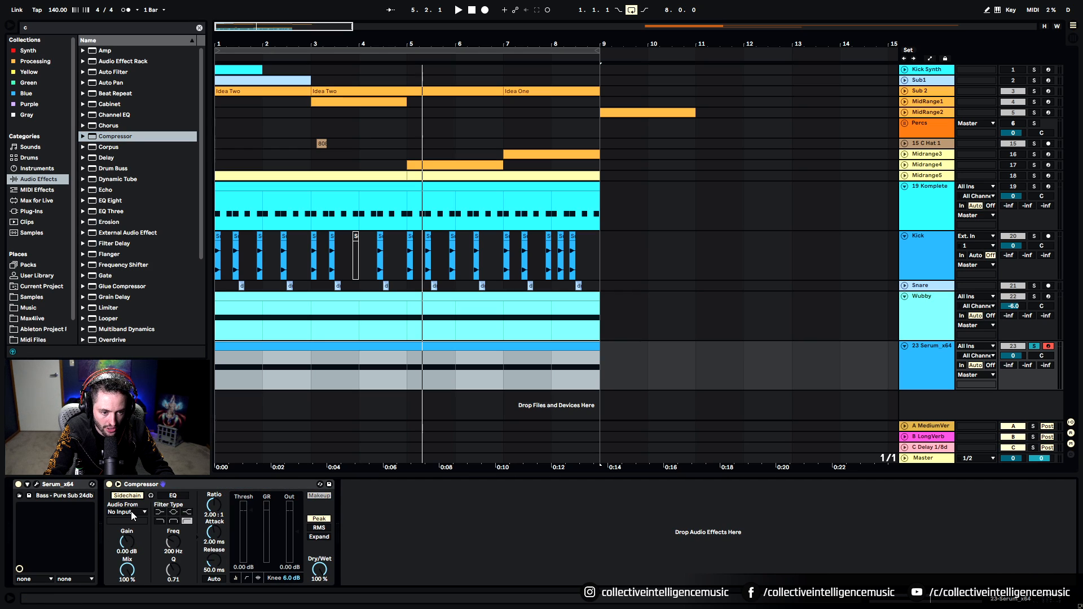
{"action": "left_click", "coordinate": [134, 510]}
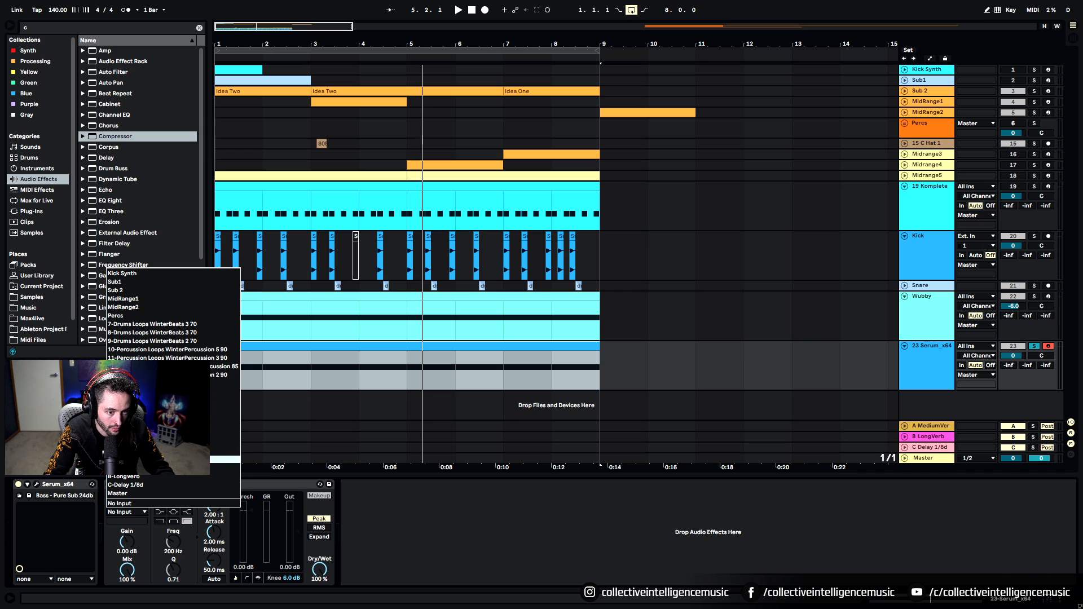
{"action": "left_click", "coordinate": [121, 503]}
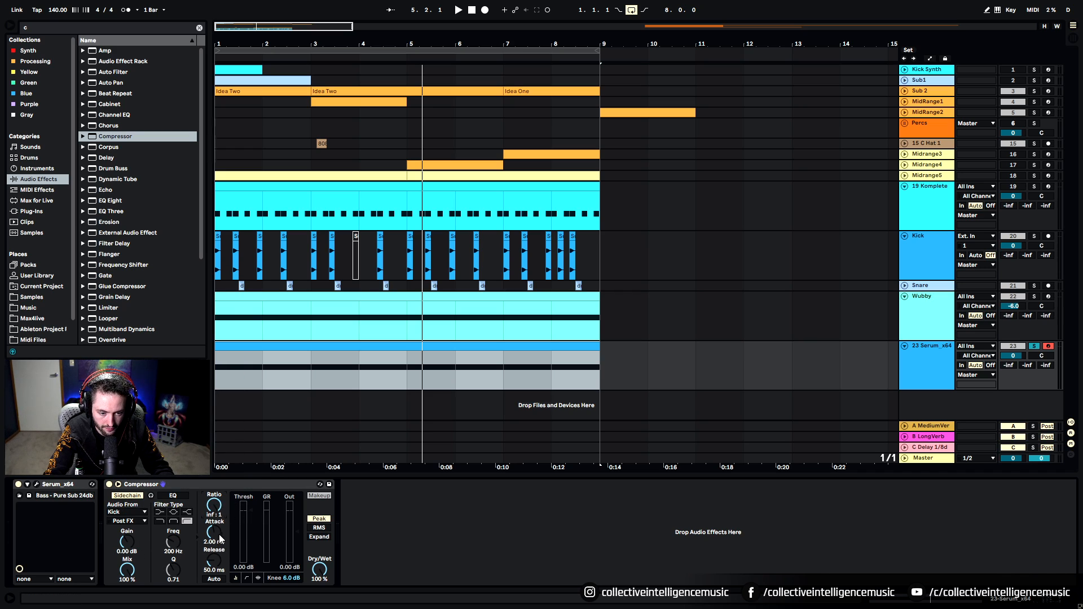
Step: Set the sub Compressor's attack to 10 ms and lower its threshold to -inf dB during playback
{"action": "left_click_drag", "start_coordinate": [223, 529], "coordinate": [223, 525]}
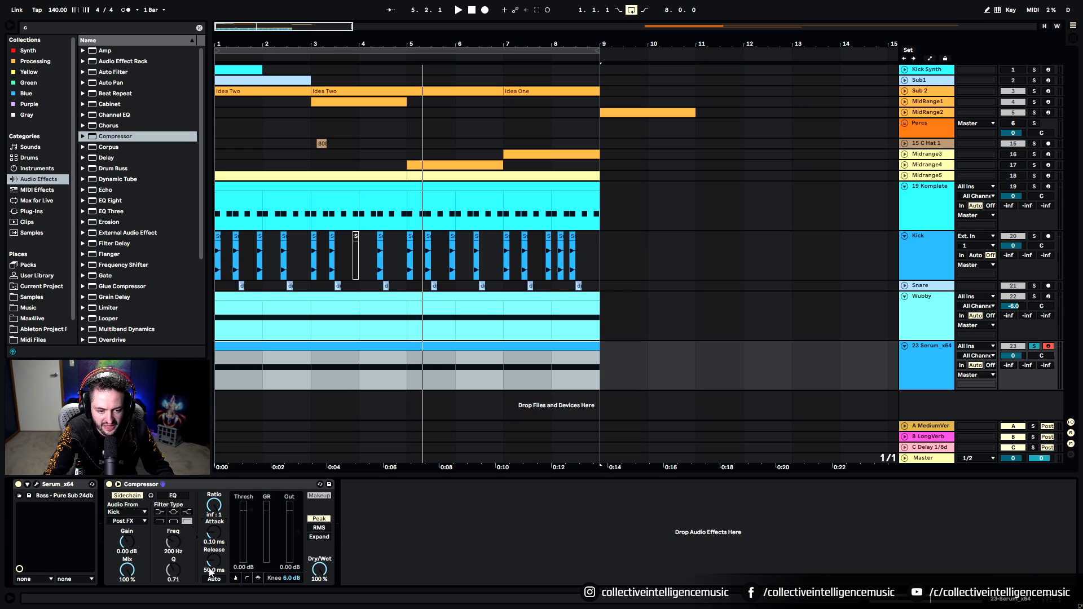
{"action": "left_click_drag", "start_coordinate": [252, 512], "coordinate": [212, 503]}
{"action": "key", "text": "space"}
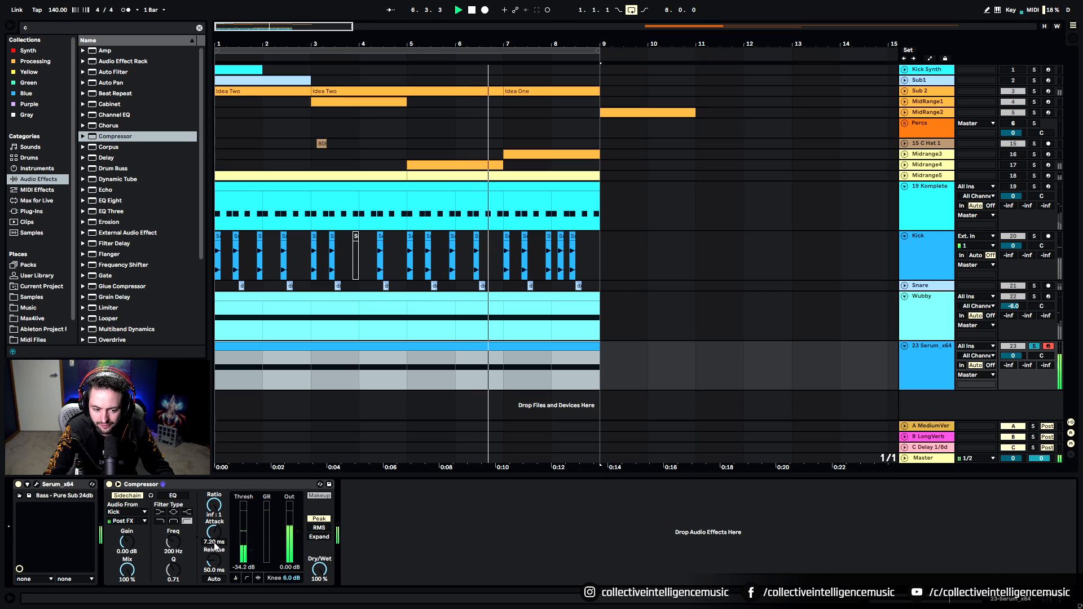
{"action": "type", "text": "10"}
{"action": "key", "text": "Return"}
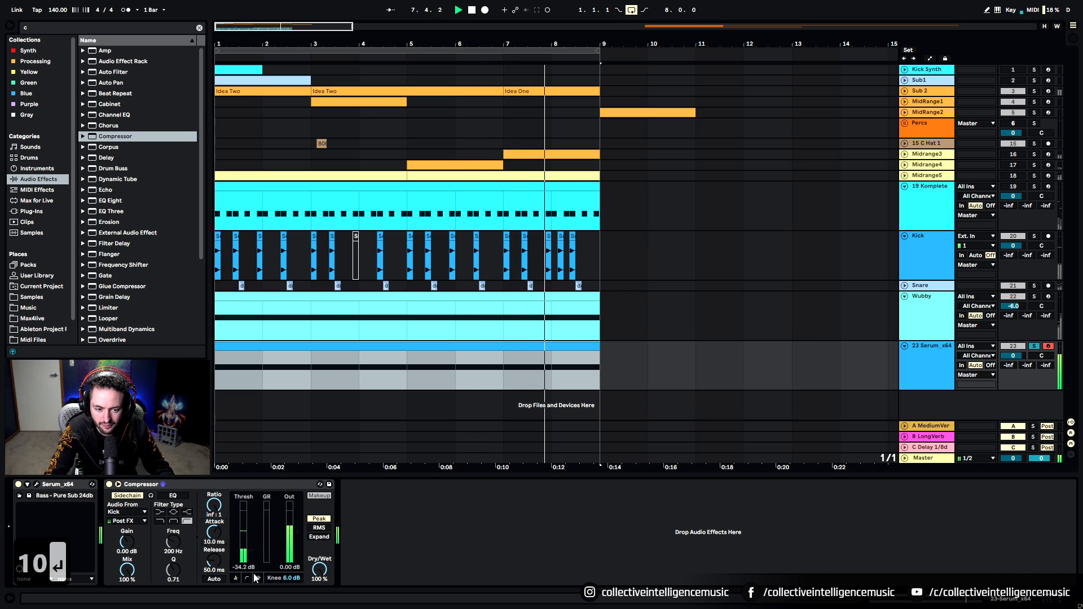
{"action": "left_click_drag", "start_coordinate": [252, 551], "coordinate": [253, 563]}
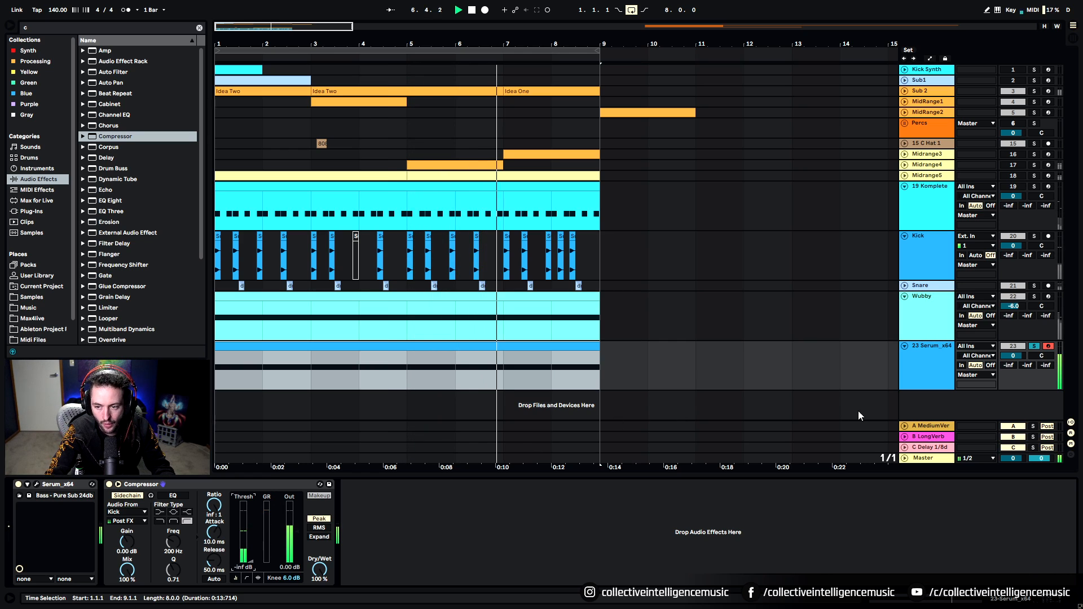
Step: Solo the Kick and Wubby tracks alongside the sub and listen to the sidechain ducking
{"action": "left_click", "coordinate": [1034, 235]}
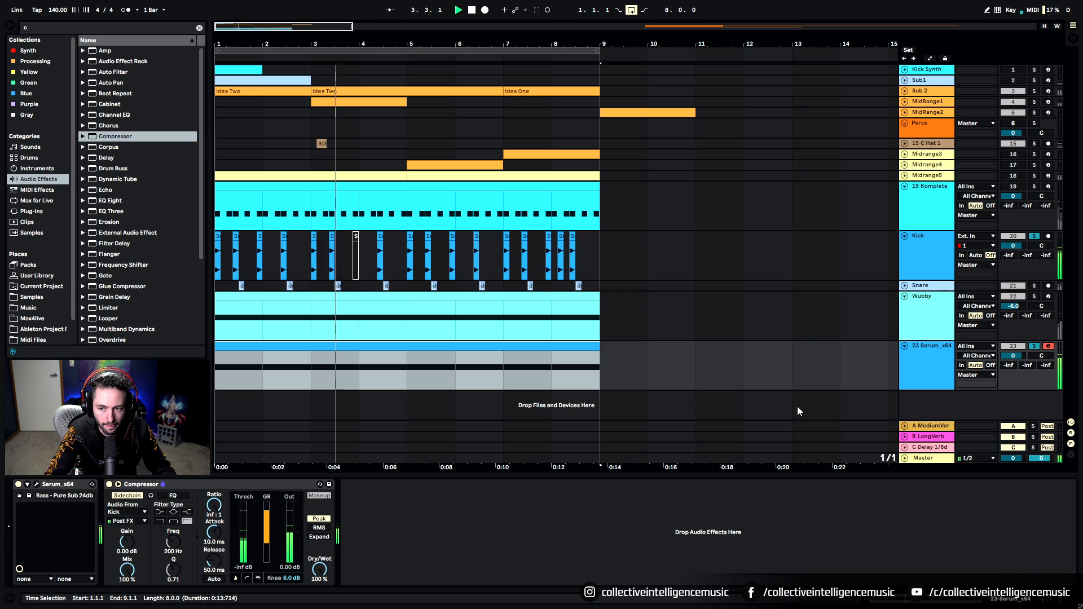
{"action": "left_click", "coordinate": [1034, 296]}
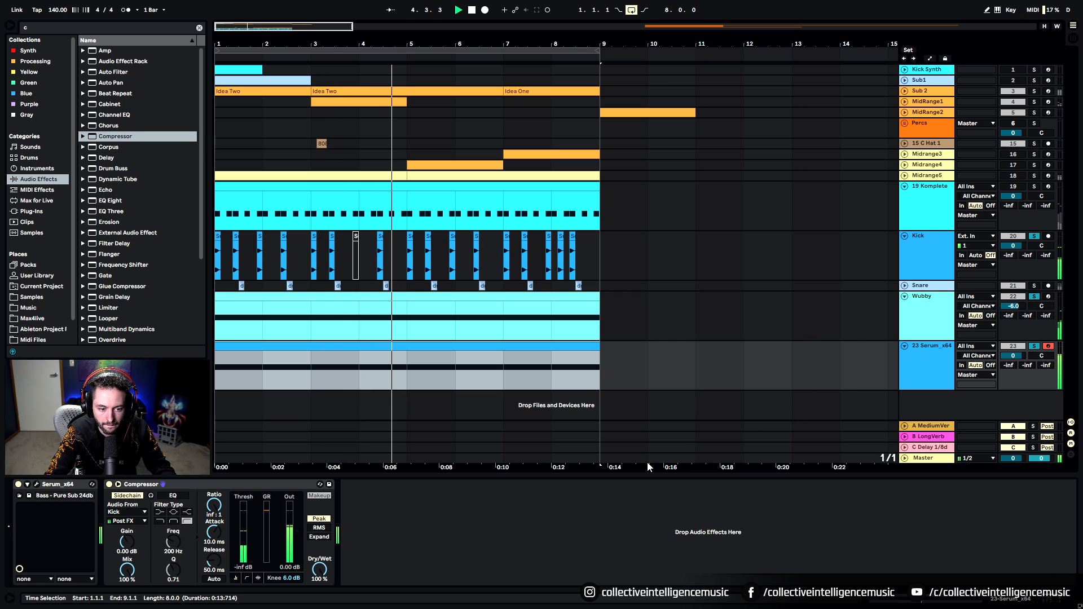
{"action": "left_click", "coordinate": [933, 314]}
{"action": "left_click", "coordinate": [923, 359]}
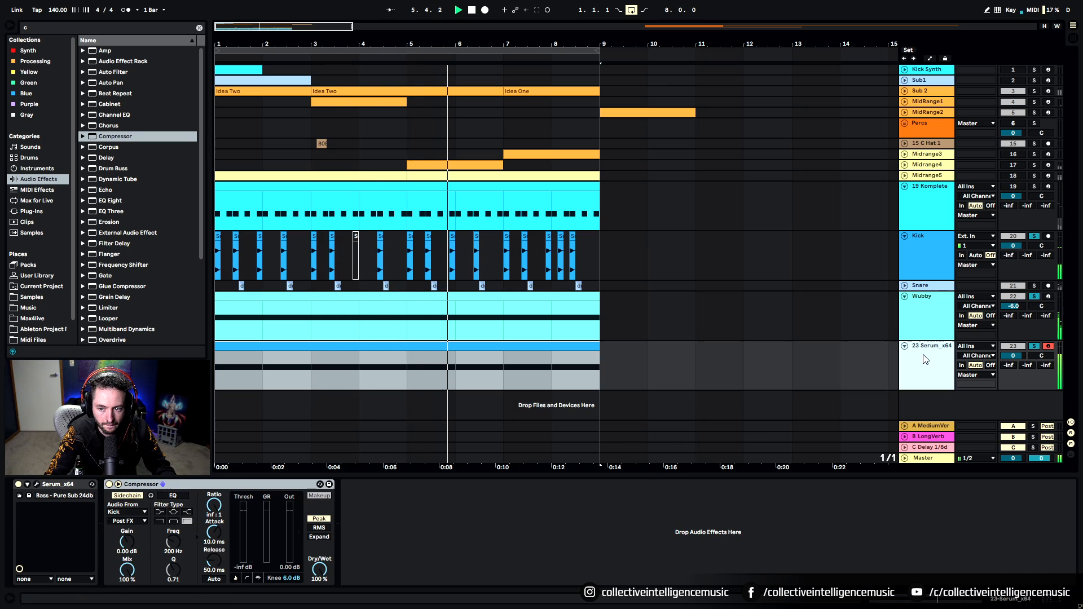
Step: Check the shape presets available for LFO 1 in the Wubby track's Serum
{"action": "left_click", "coordinate": [512, 293]}
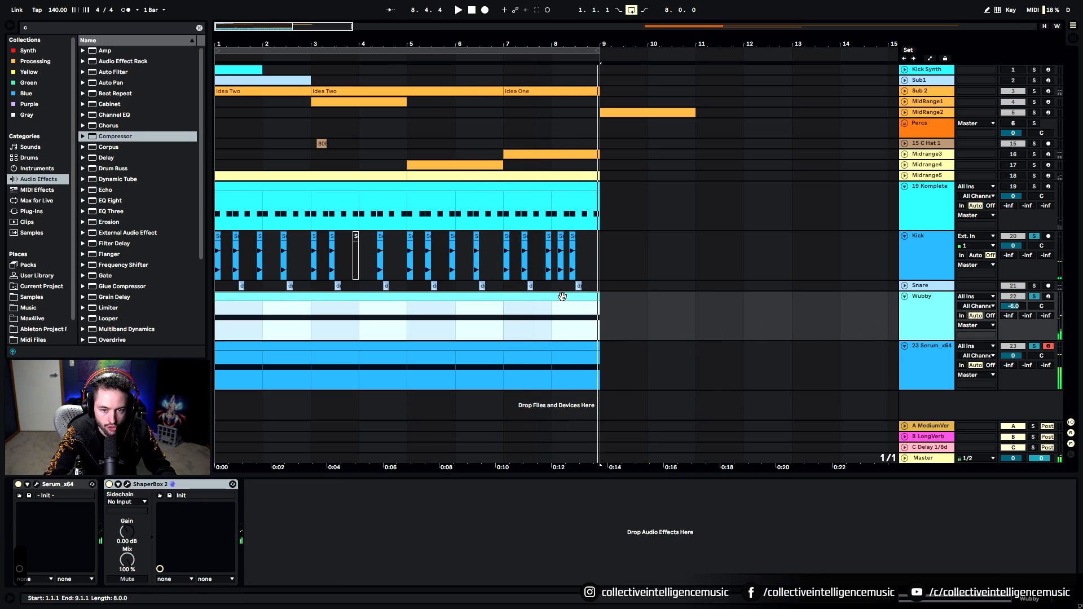
{"action": "left_click", "coordinate": [911, 296]}
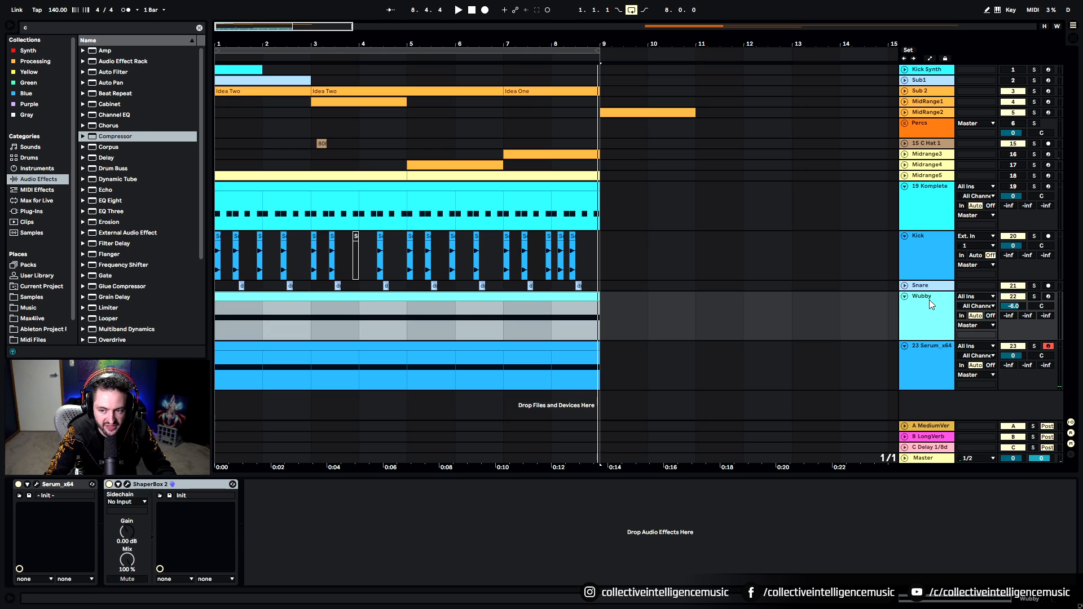
{"action": "left_click", "coordinate": [36, 484]}
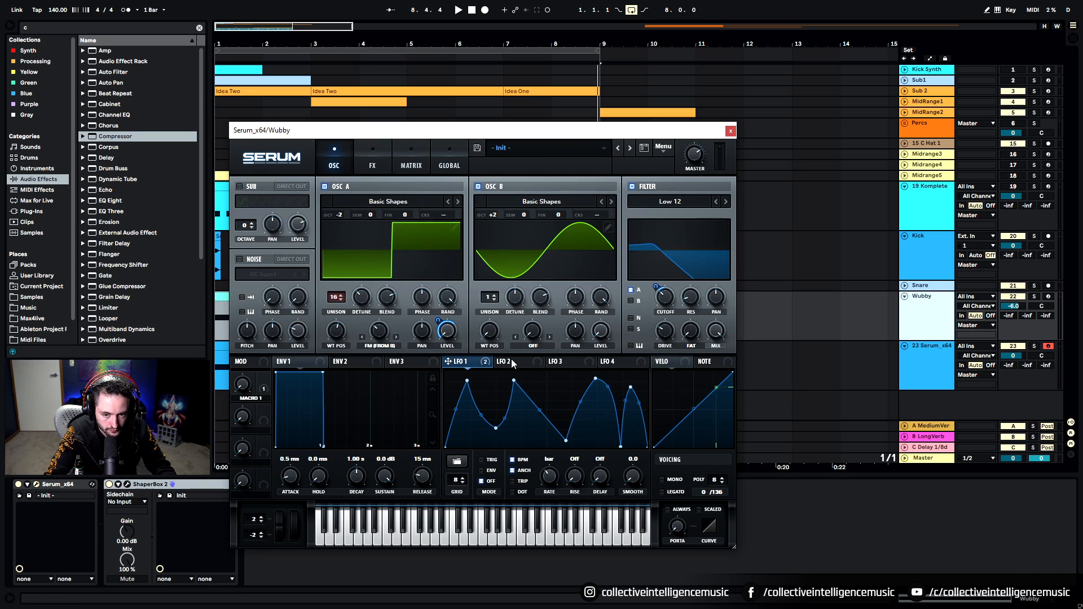
{"action": "left_click", "coordinate": [456, 461]}
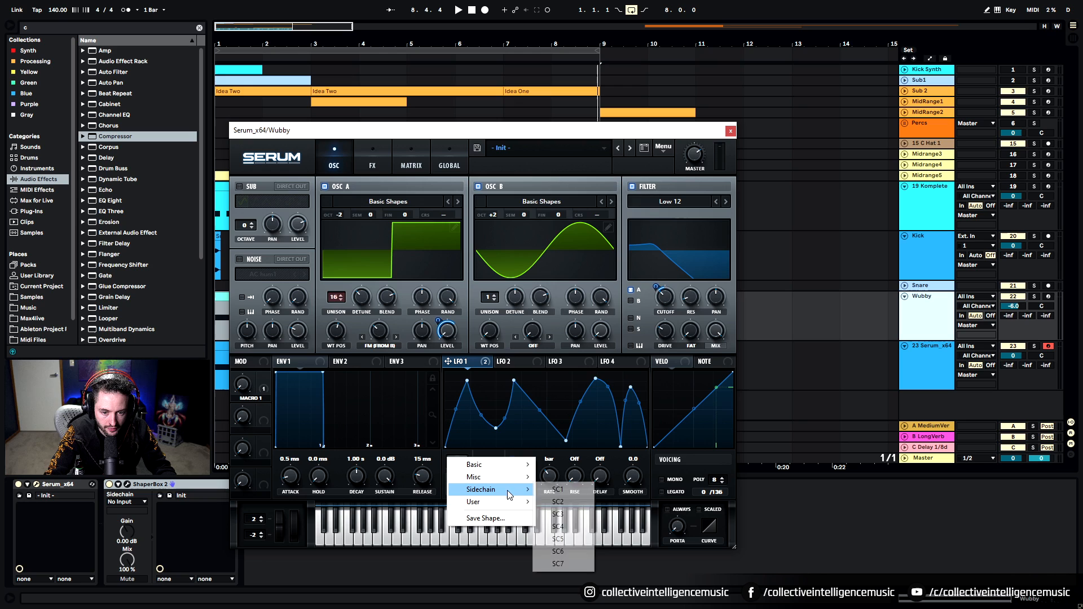
{"action": "mouse_move", "coordinate": [512, 478]}
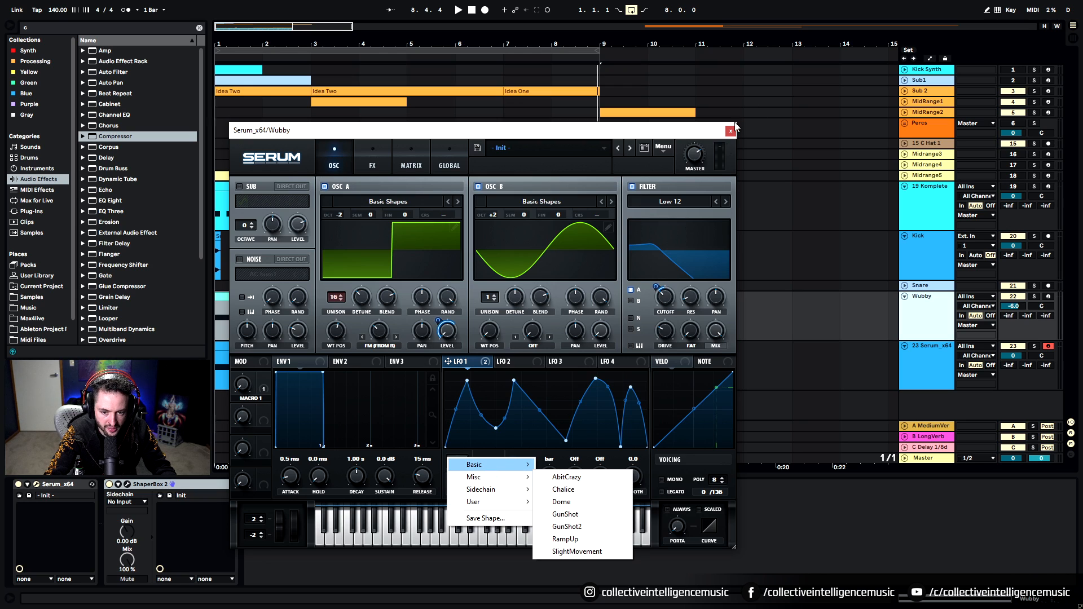
Step: In the sub's Serum, modulate oscillator A's level with LFO 2 using the AbitCrazy shape at a bar rate, and audition it
{"action": "left_click", "coordinate": [895, 342]}
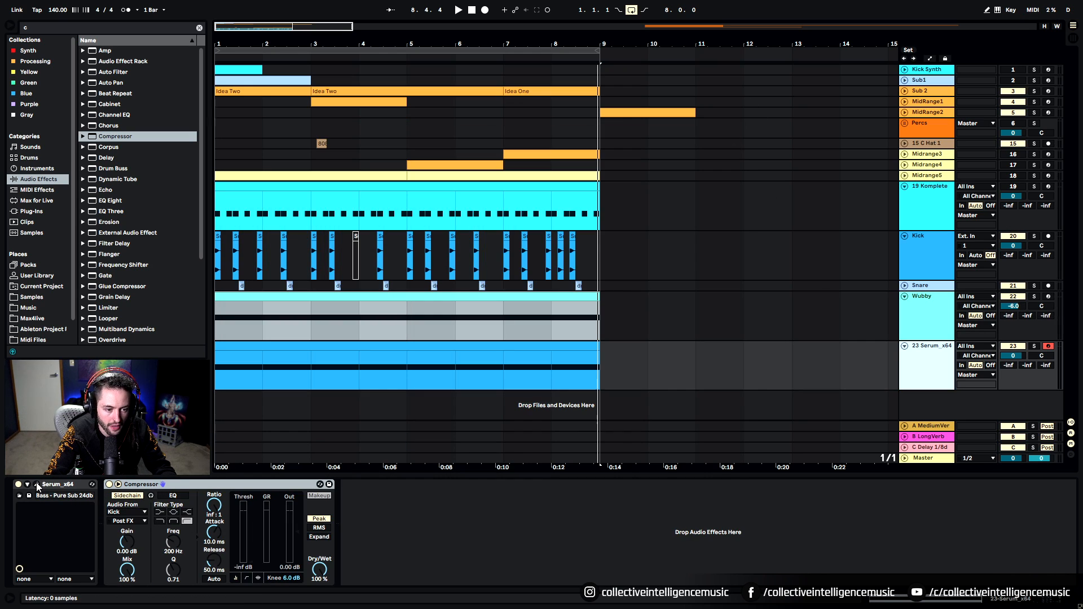
{"action": "left_click", "coordinate": [37, 485]}
{"action": "left_click", "coordinate": [524, 377]}
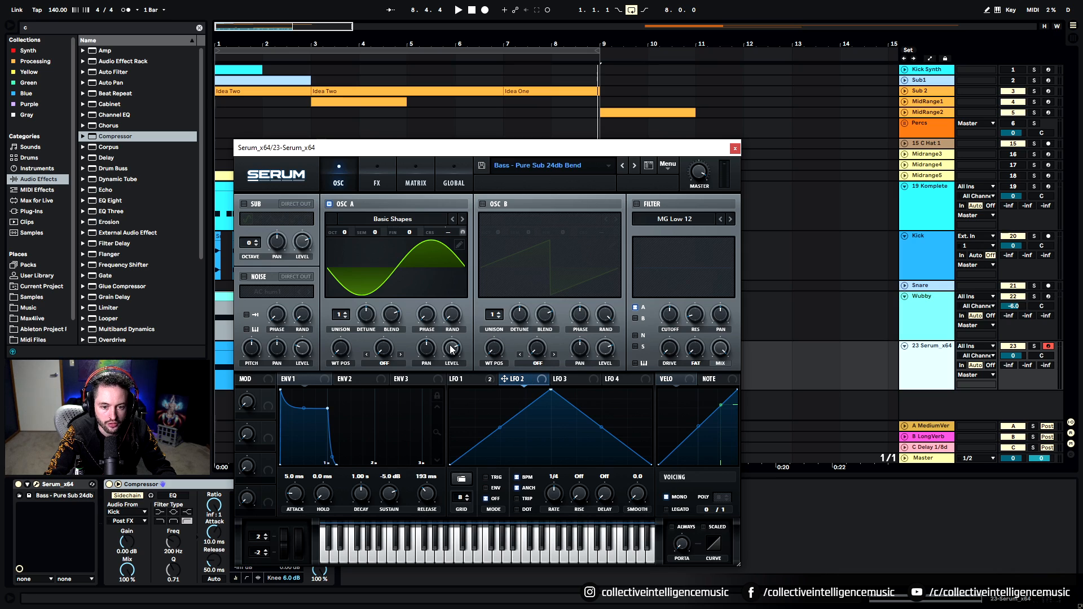
{"action": "left_click", "coordinate": [468, 483]}
{"action": "mouse_move", "coordinate": [502, 488]}
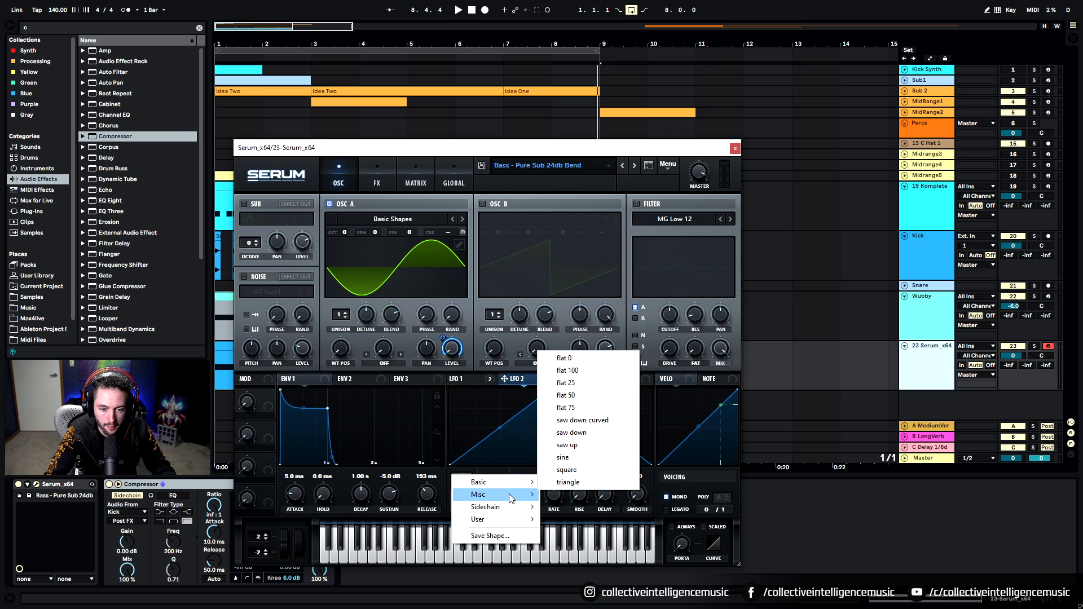
{"action": "left_click", "coordinate": [556, 496]}
{"action": "key", "text": "space"}
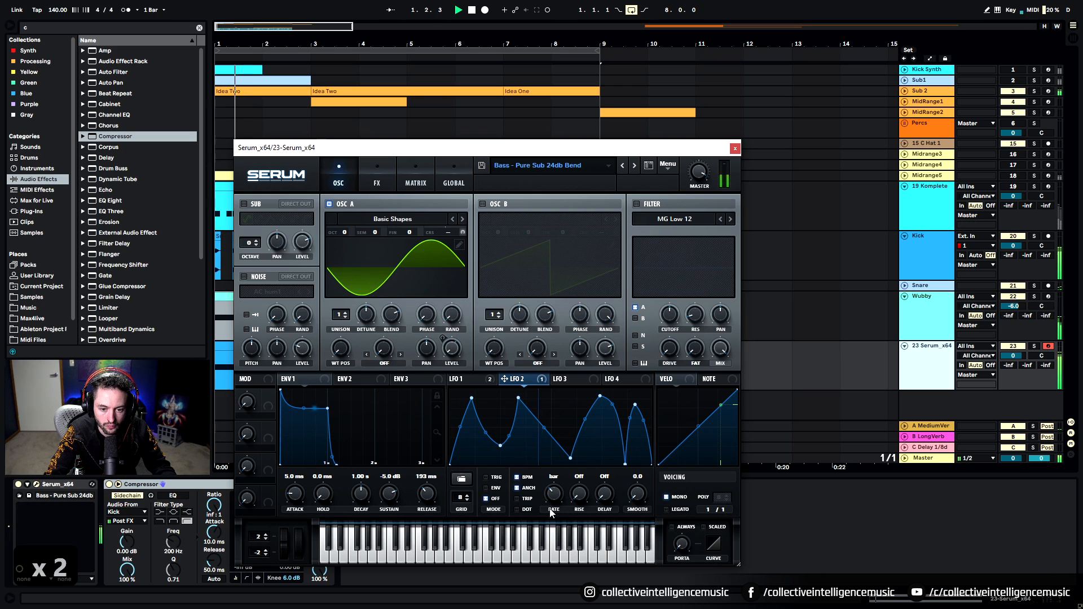
{"action": "left_click", "coordinate": [736, 148]}
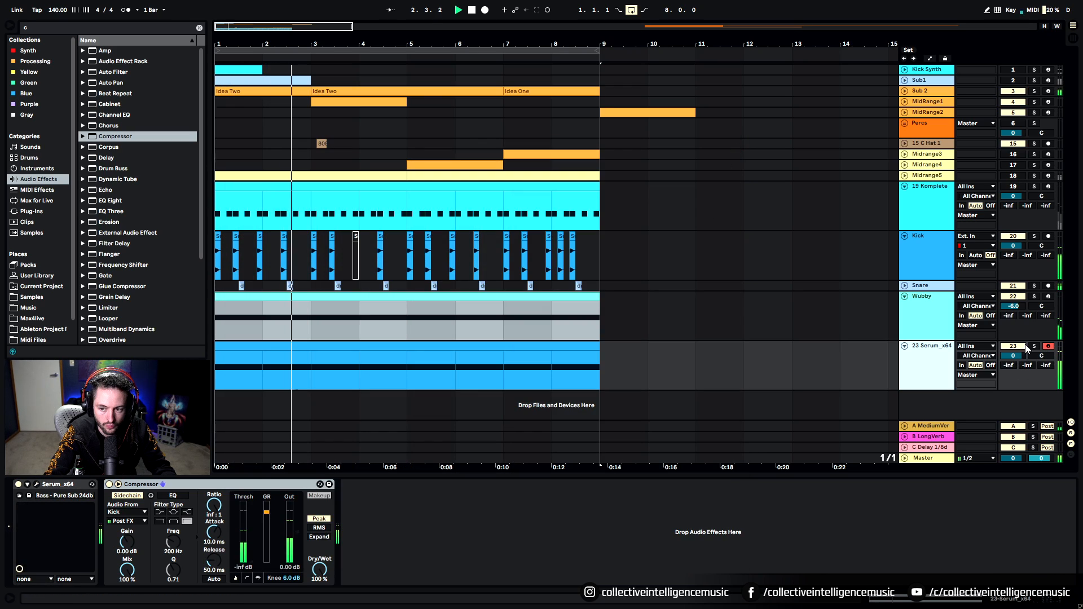
Step: Solo the Wubby and sub tracks and bypass the sub's Compressor for comparison
{"action": "left_click", "coordinate": [1034, 296]}
{"action": "left_click", "coordinate": [1034, 346]}
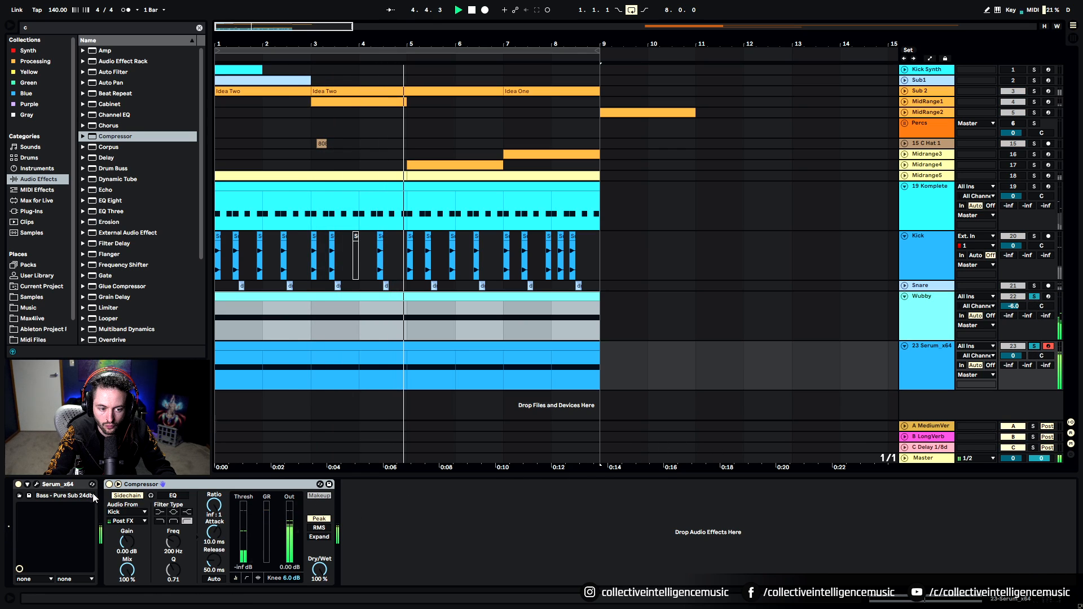
{"action": "left_click", "coordinate": [108, 484]}
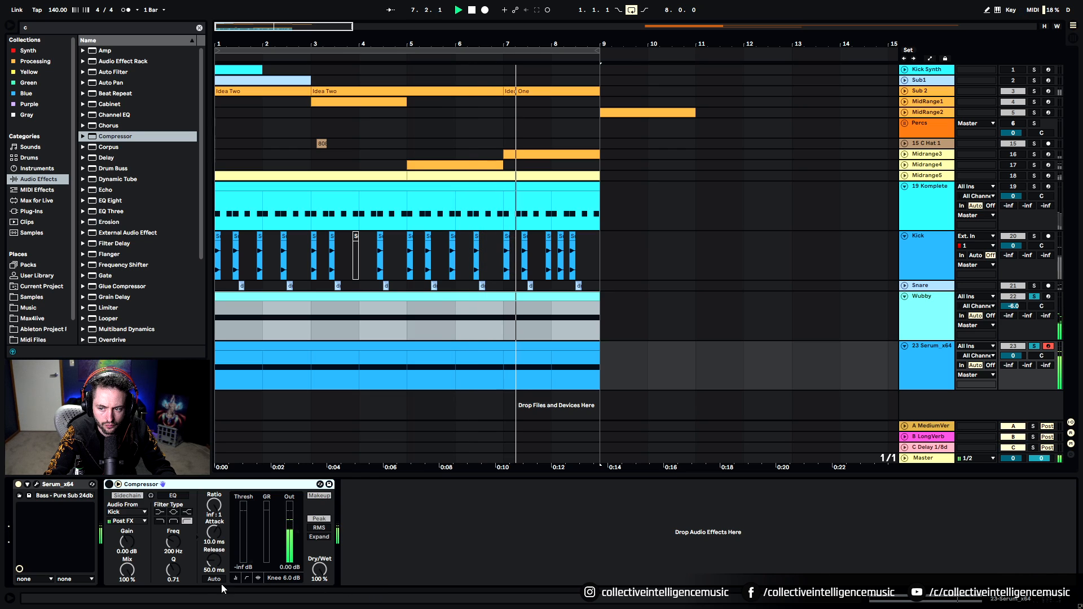
Step: Replace the sub's Serum preset with Bass - Pure Sub from the Domination pack and audition the loop
{"action": "left_click", "coordinate": [36, 484]}
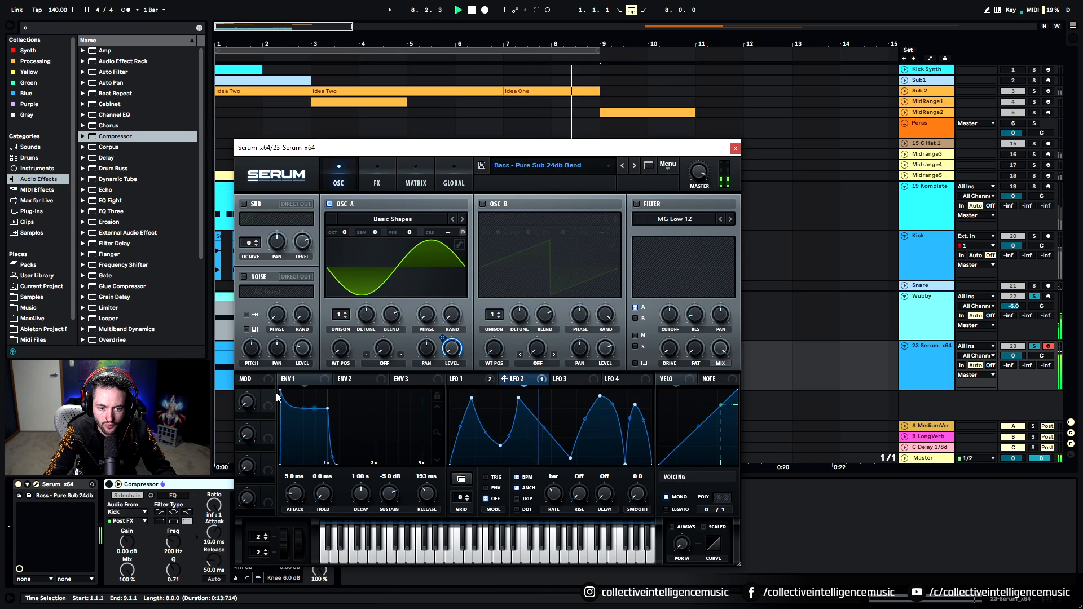
{"action": "left_click", "coordinate": [544, 165]}
{"action": "mouse_move", "coordinate": [564, 248]}
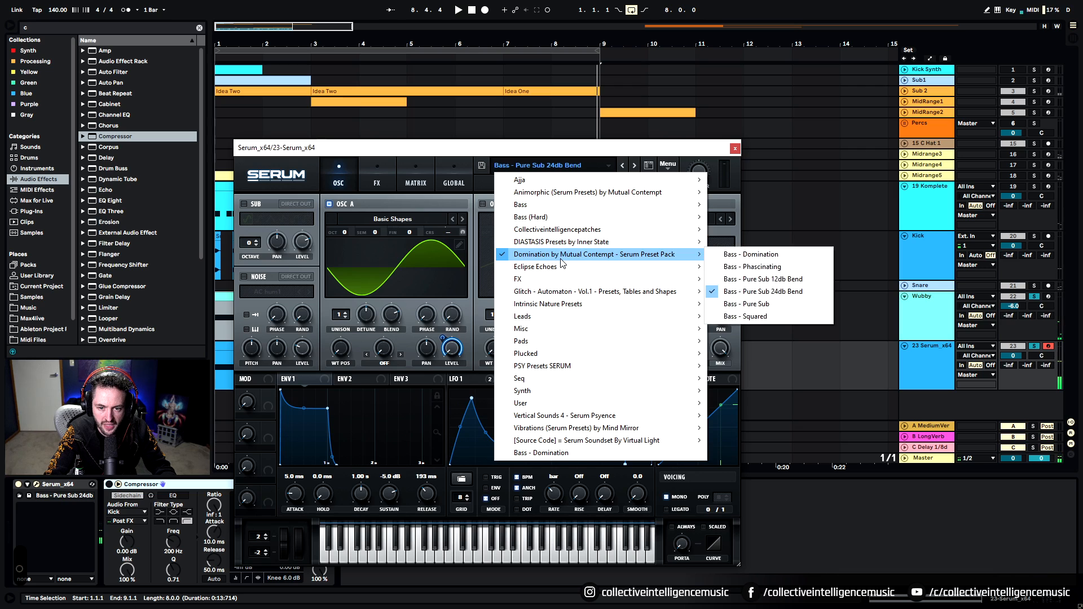
{"action": "left_click", "coordinate": [744, 308]}
{"action": "key", "text": "space"}
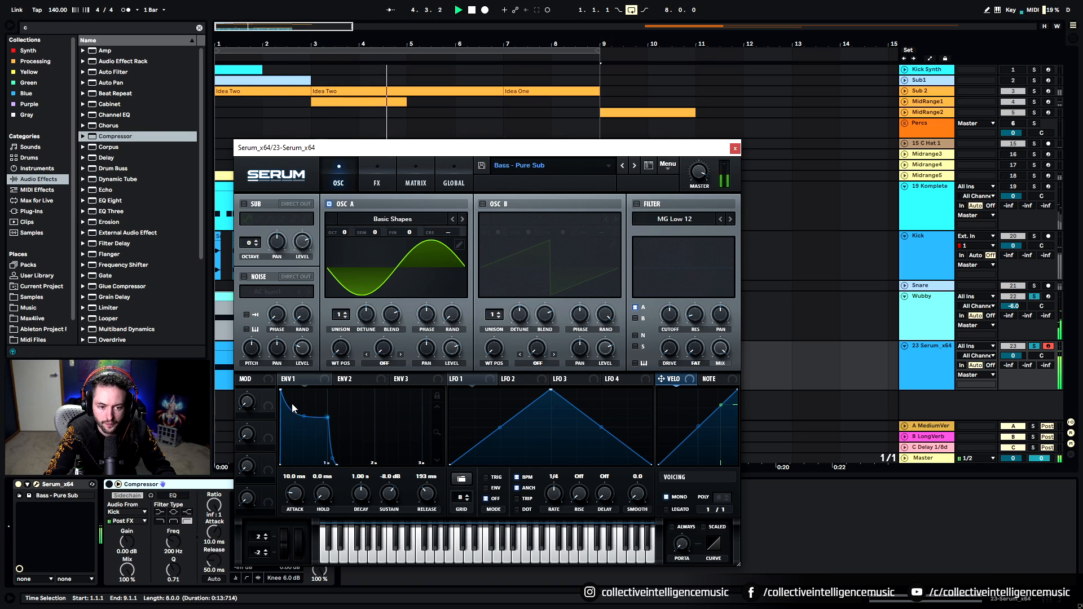
{"action": "left_click", "coordinate": [735, 148]}
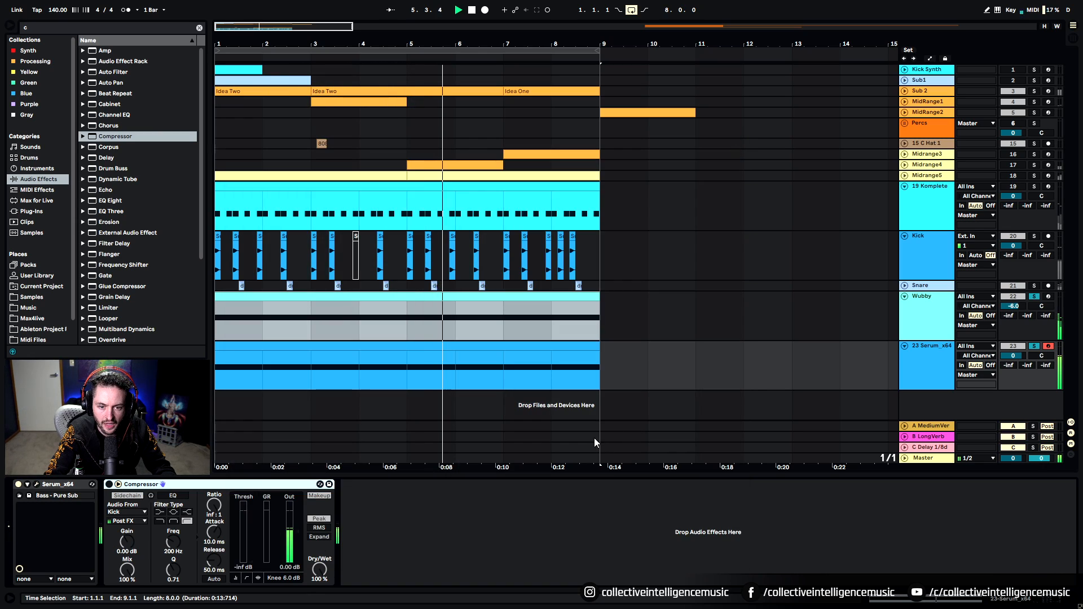
Step: Re-enable the sub's Compressor, set its threshold to -26.3 dB, and solo the Kick along with the sub and Wubby
{"action": "left_click", "coordinate": [109, 484]}
{"action": "left_click", "coordinate": [108, 484]}
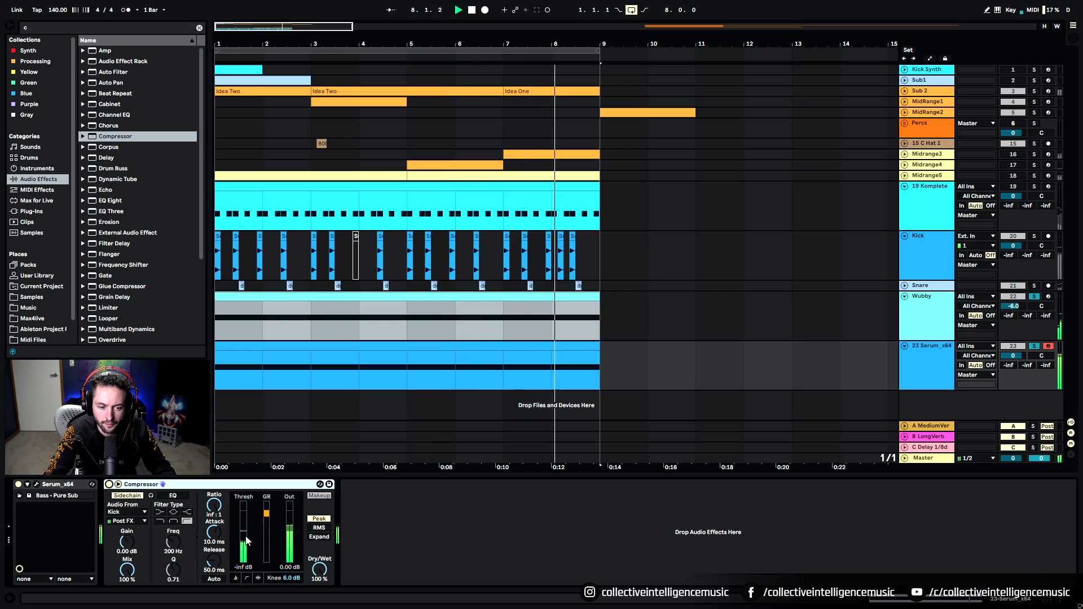
{"action": "left_click_drag", "start_coordinate": [251, 561], "coordinate": [252, 545]}
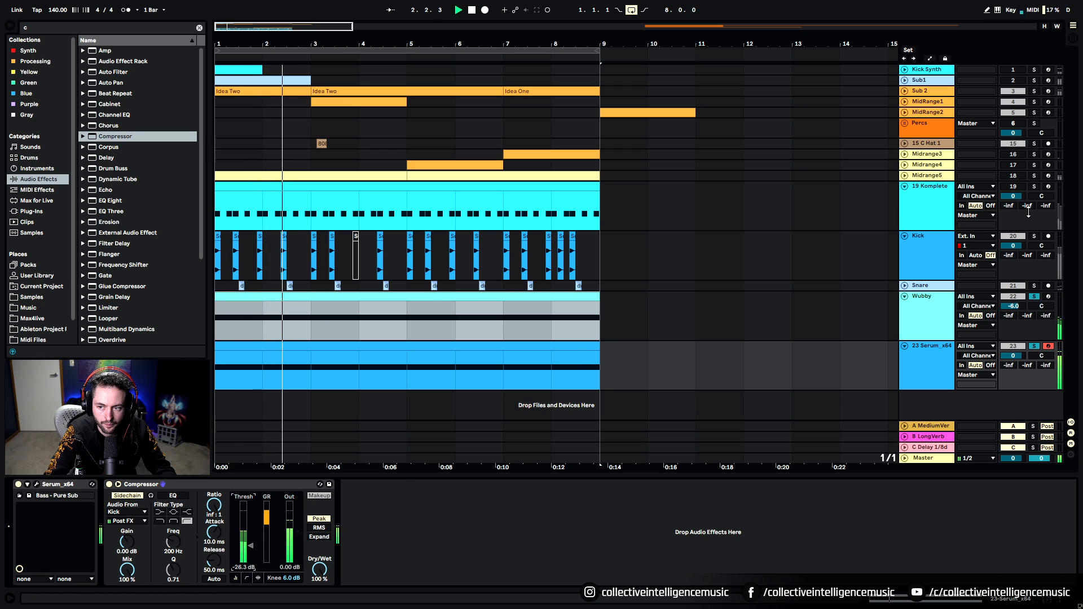
{"action": "left_click", "coordinate": [1034, 235]}
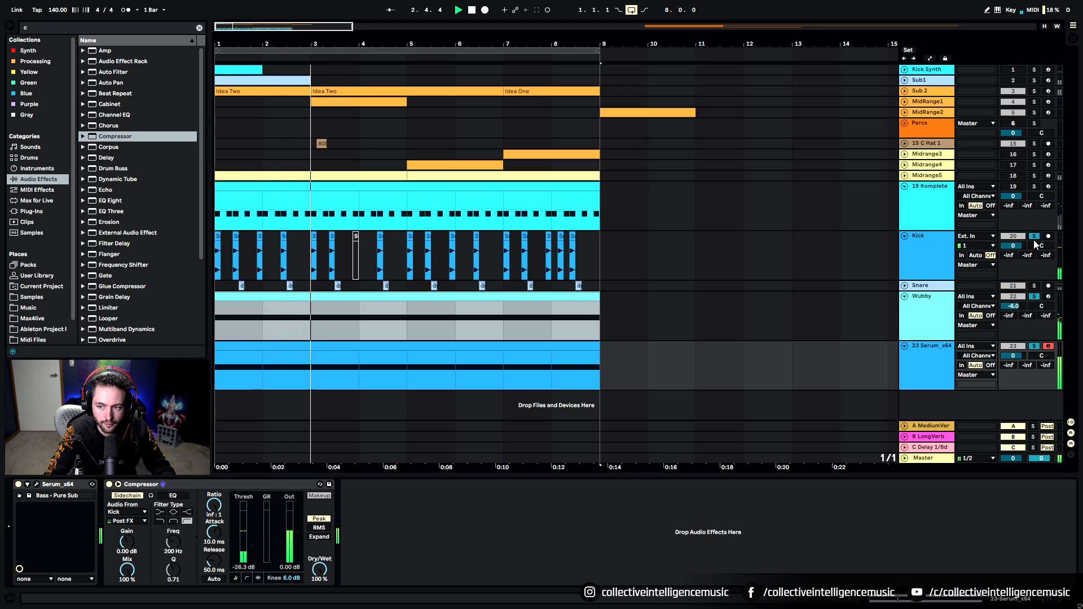
Step: Solo the Snare as well, and in the sub's Serum modulate oscillator A's level with LFO 1 using the AbitCrazy shape at a bar rate
{"action": "left_click", "coordinate": [1034, 286]}
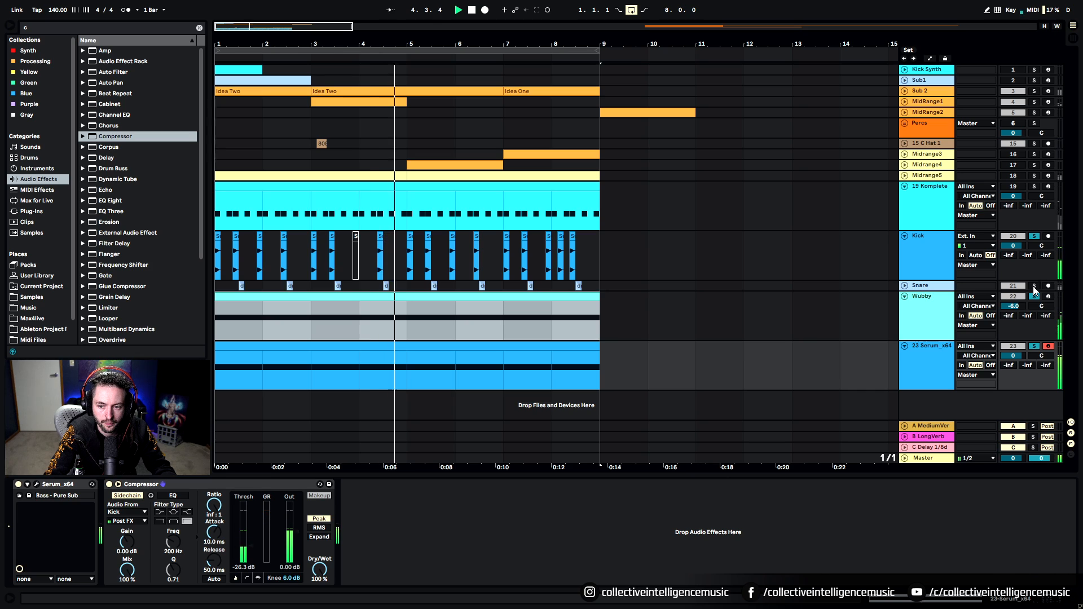
{"action": "left_click", "coordinate": [946, 361]}
{"action": "left_click", "coordinate": [36, 485]}
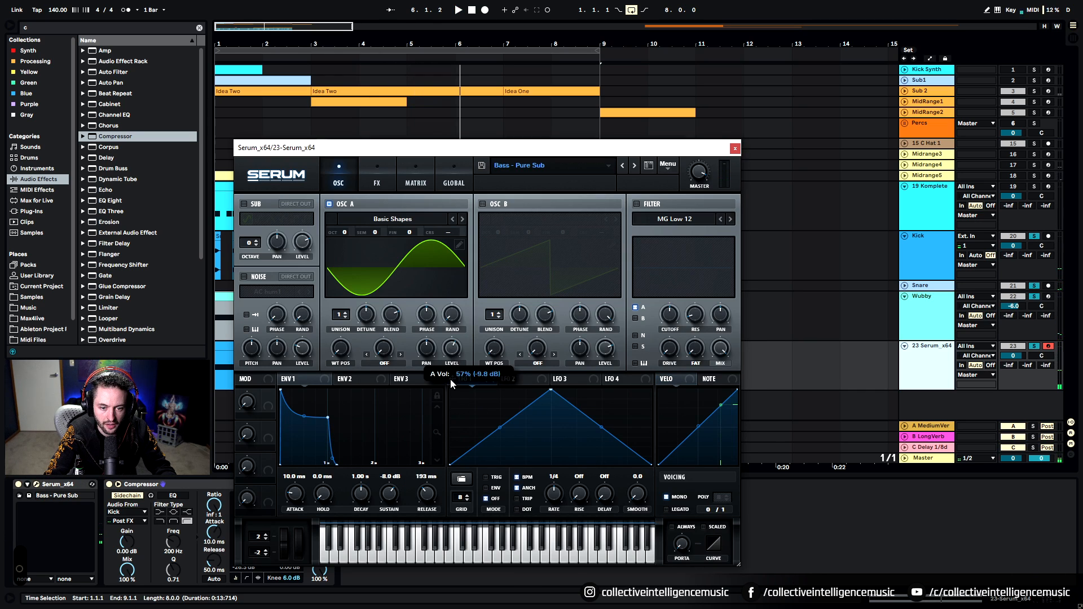
{"action": "left_click", "coordinate": [463, 481]}
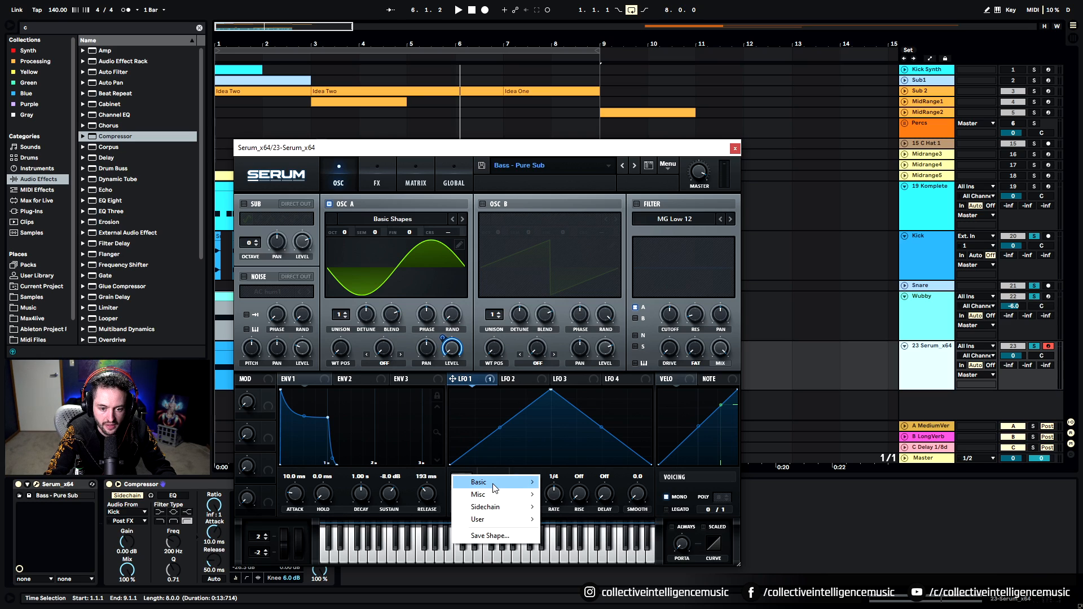
{"action": "mouse_move", "coordinate": [494, 484]}
{"action": "left_click", "coordinate": [563, 494]}
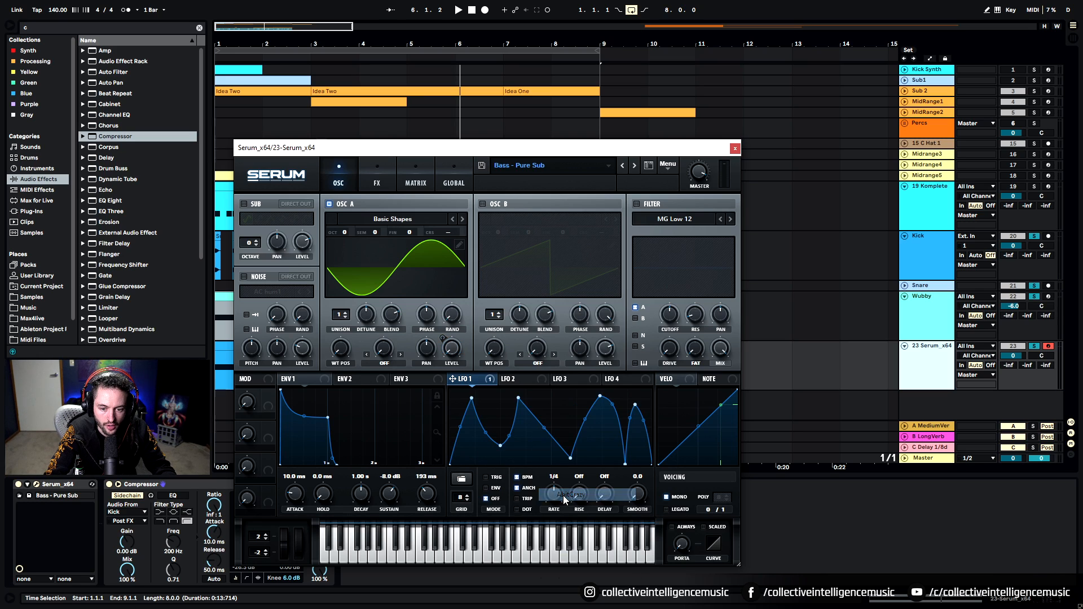
{"action": "key", "text": "space"}
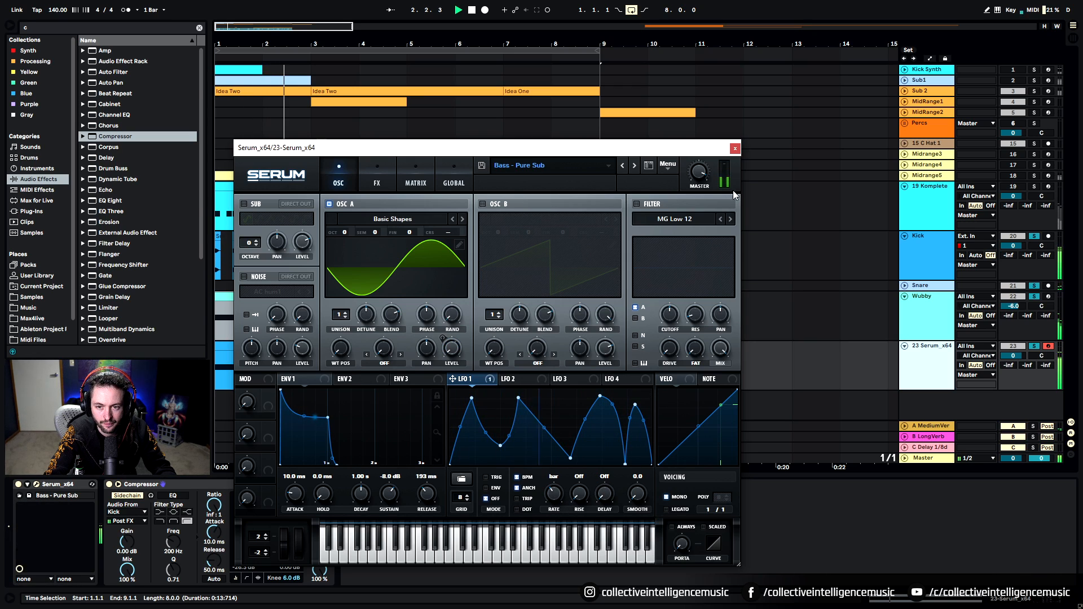
{"action": "left_click", "coordinate": [735, 149]}
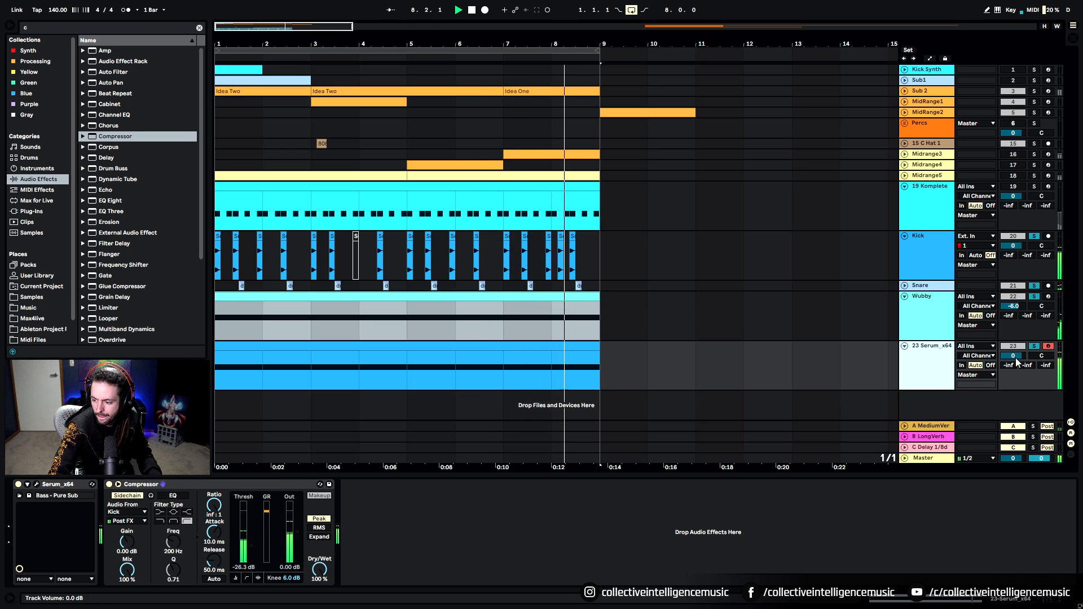
Step: Set the sub track's volume to -6.0 dB and add the Komplete track to the soloed tracks
{"action": "left_click_drag", "start_coordinate": [1016, 360], "coordinate": [1016, 374]}
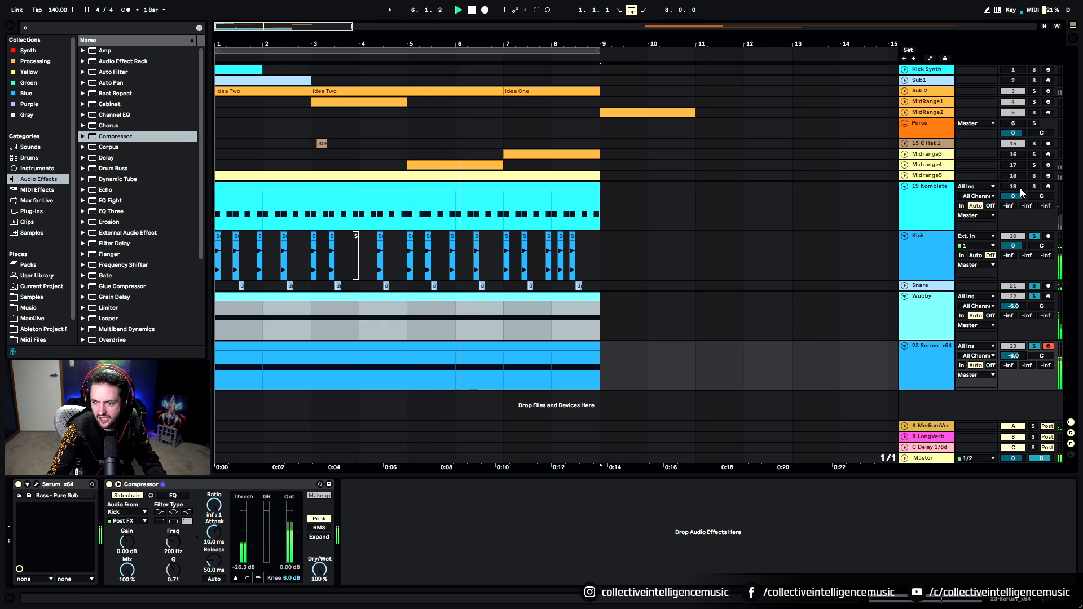
{"action": "left_click", "coordinate": [1035, 188]}
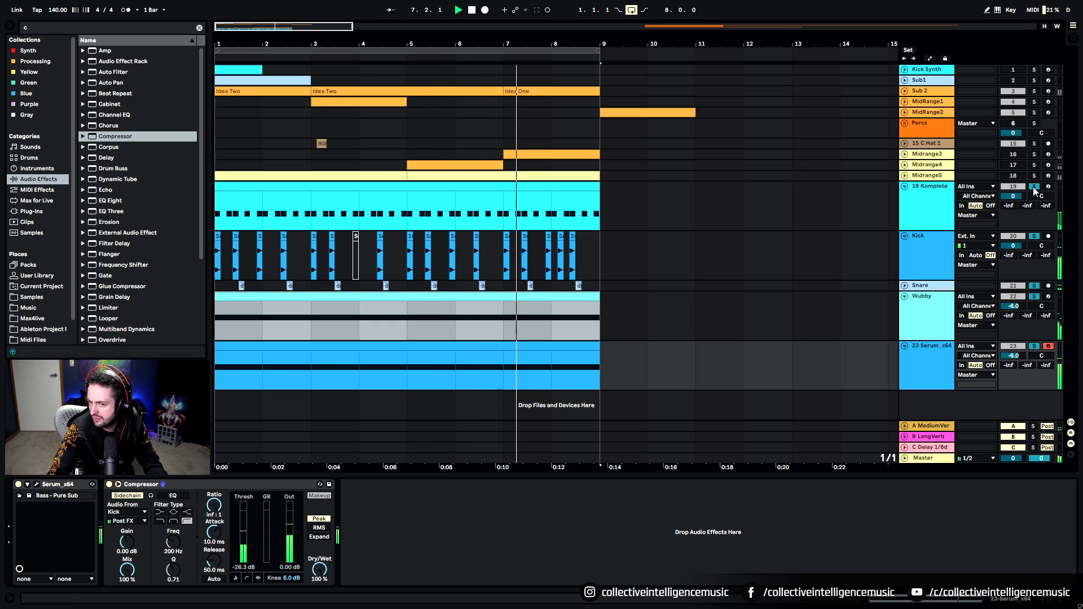
Step: Consolidate the Komplete track's MIDI clip over bars 1 to 9 and briefly solo the C Hat 1 track
{"action": "left_click", "coordinate": [939, 224]}
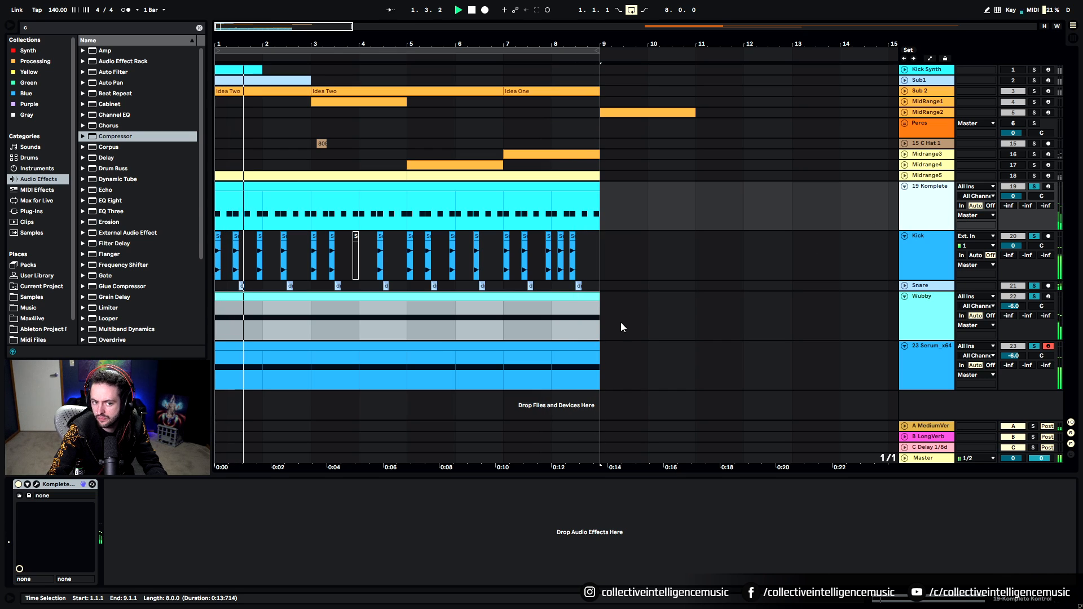
{"action": "left_click", "coordinate": [965, 597]}
{"action": "left_click", "coordinate": [384, 188]}
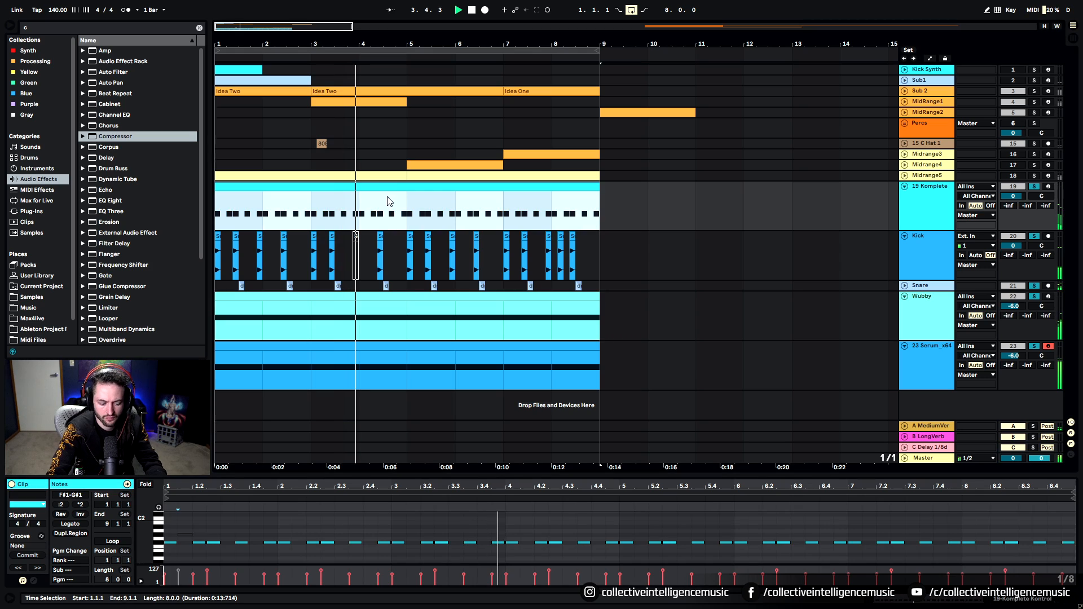
{"action": "key", "text": "ctrl+j"}
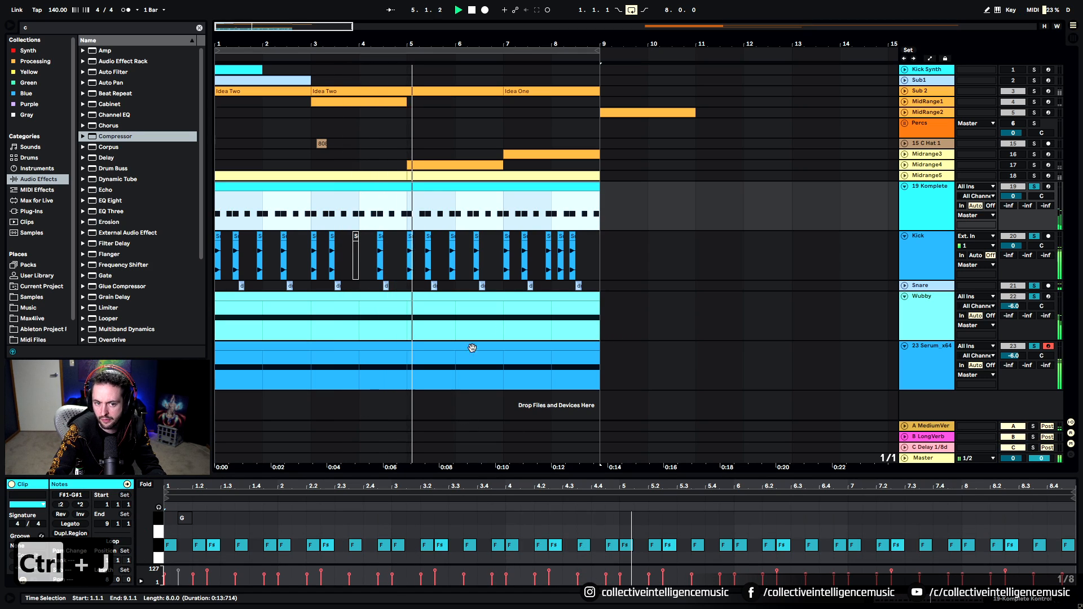
{"action": "left_click", "coordinate": [1035, 144]}
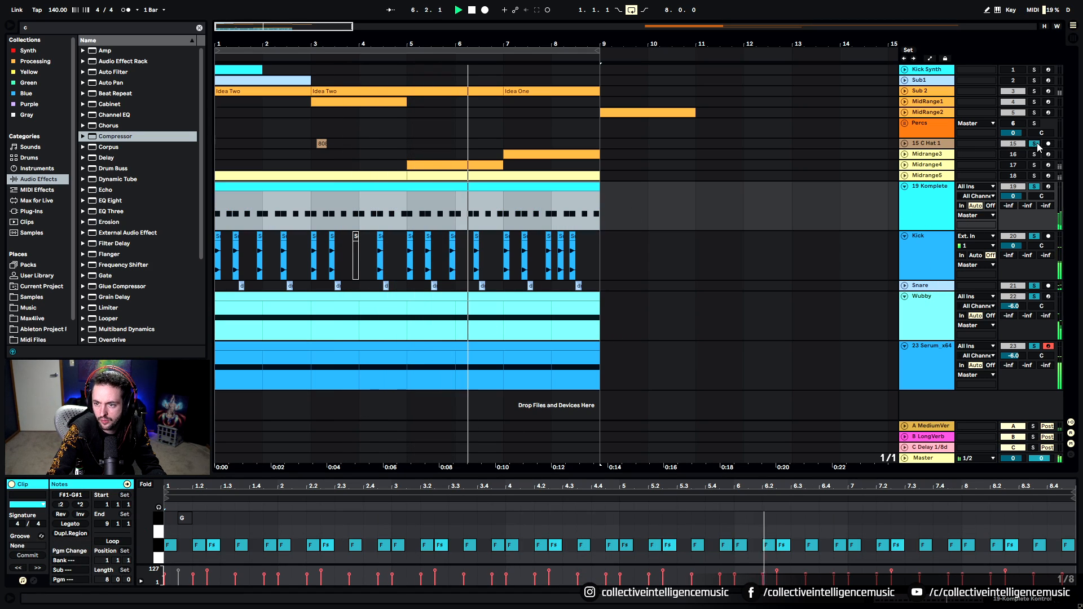
{"action": "left_click", "coordinate": [1036, 145]}
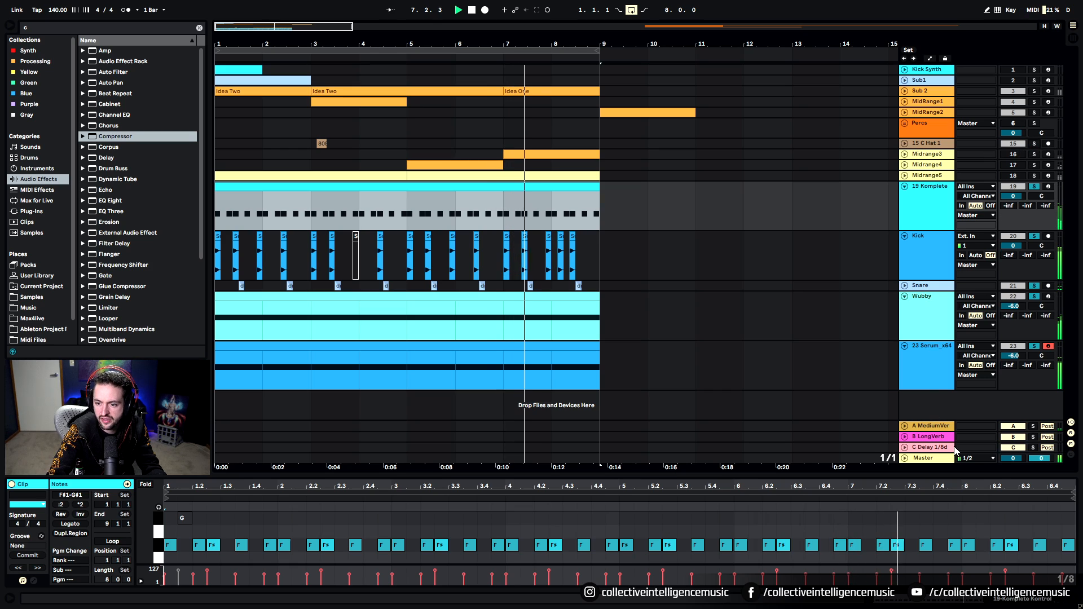
Step: Stop playback and switch to the Splice app running in the background
{"action": "key", "text": "alt+Tab"}
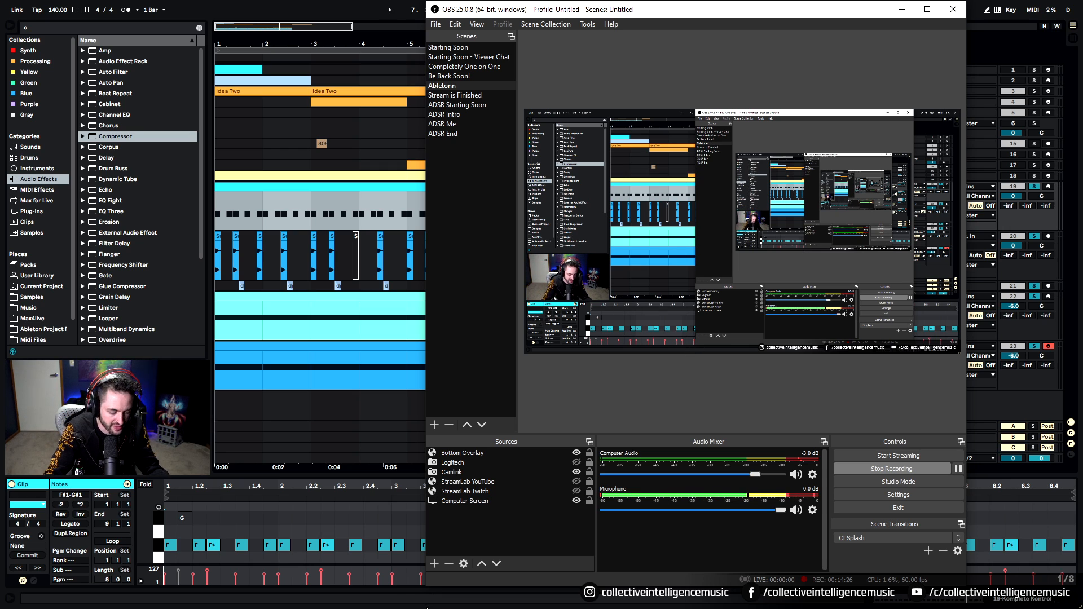
{"action": "key", "text": "alt+Tab"}
{"action": "key", "text": "super"}
{"action": "left_click", "coordinate": [945, 598]}
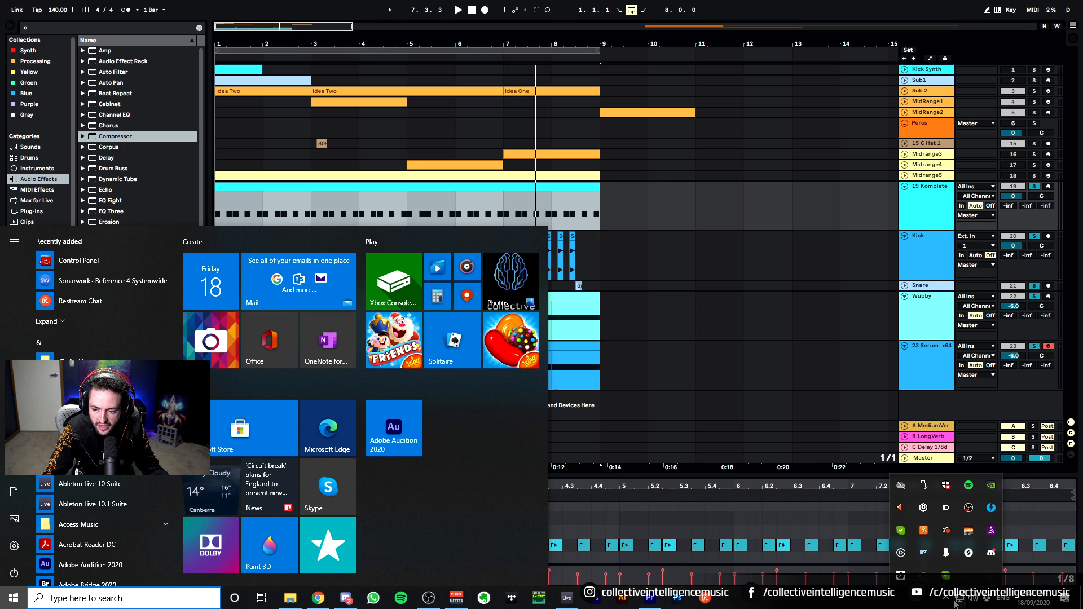
{"action": "left_click", "coordinate": [967, 554]}
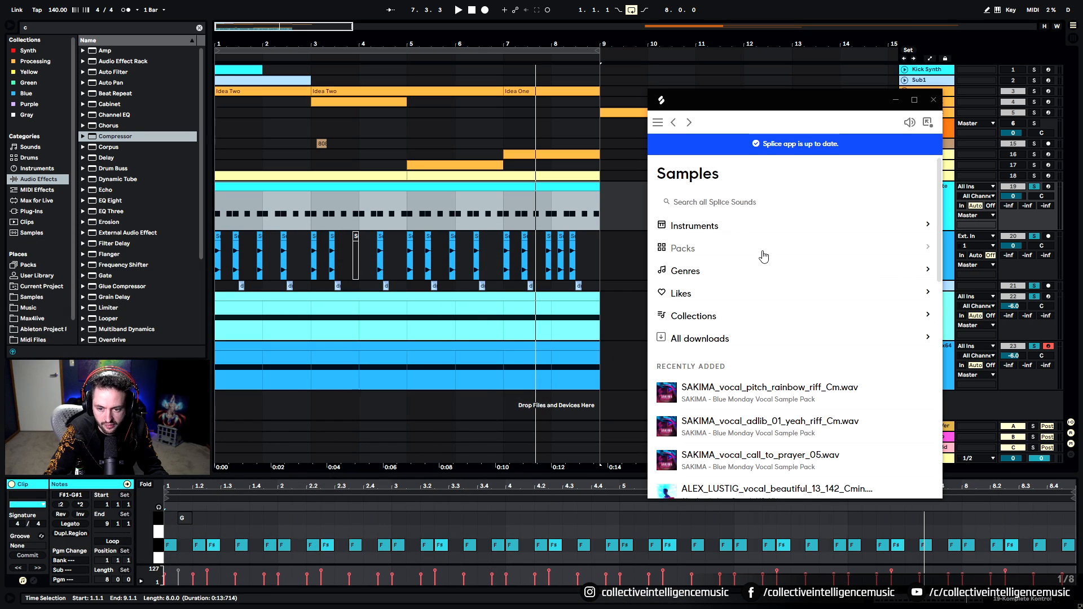
Step: Browse all downloads in Splice and add LF_percussion_loop_shaker_03_95_v2.wav to a new audio track at bar 1 in Ableton Live
{"action": "scroll", "coordinate": [765, 255], "scroll_direction": "down", "scroll_amount": 2}
{"action": "scroll", "coordinate": [770, 256], "scroll_direction": "down", "scroll_amount": 3}
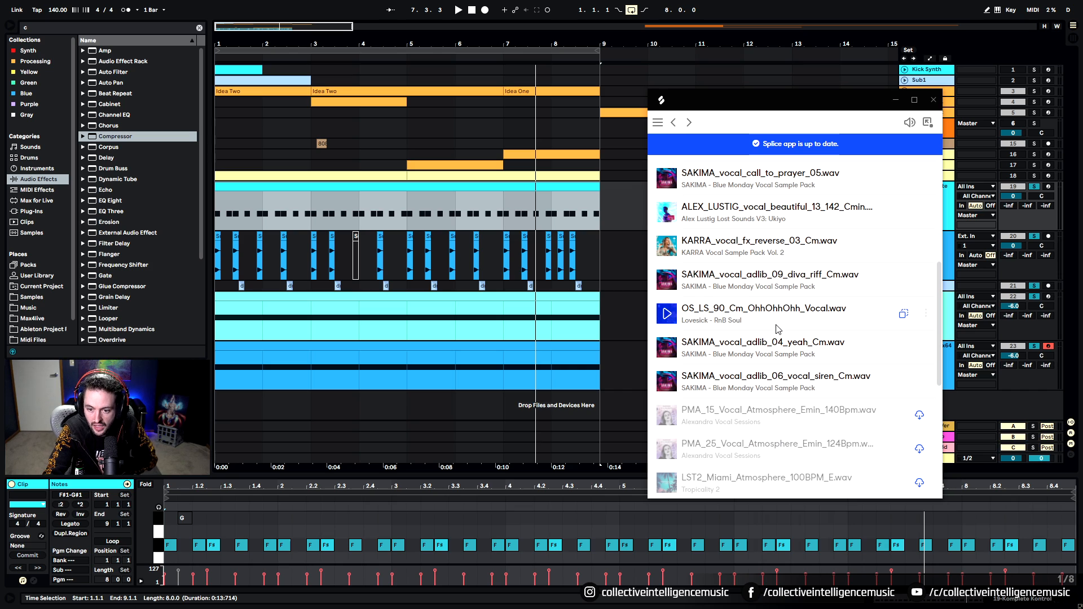
{"action": "scroll", "coordinate": [777, 328], "scroll_direction": "down", "scroll_amount": 3}
{"action": "scroll", "coordinate": [778, 329], "scroll_direction": "down", "scroll_amount": 2}
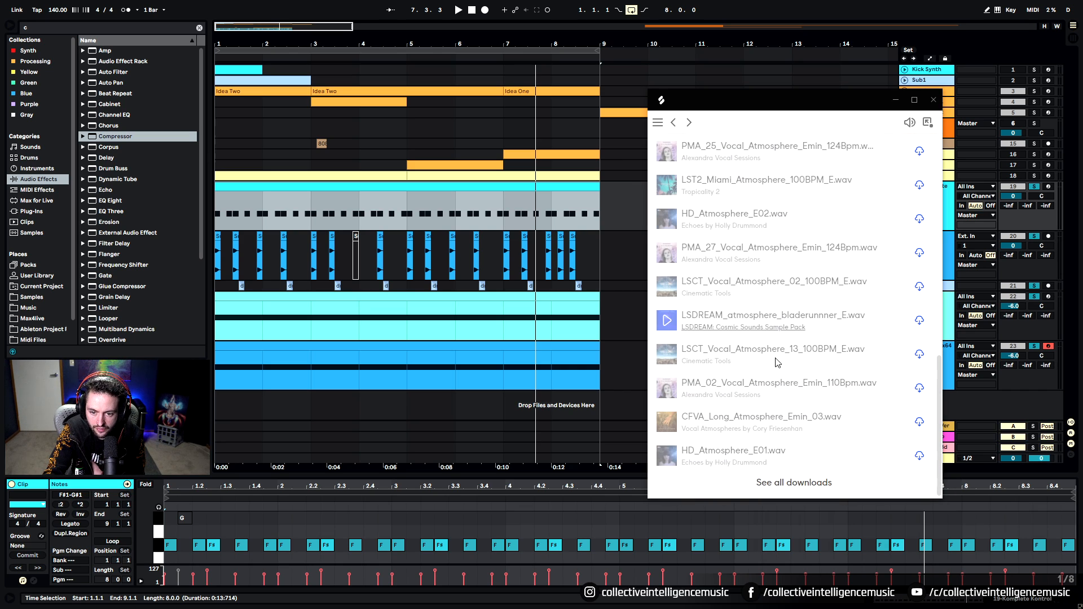
{"action": "left_click", "coordinate": [789, 481]}
{"action": "scroll", "coordinate": [823, 400], "scroll_direction": "down", "scroll_amount": 8}
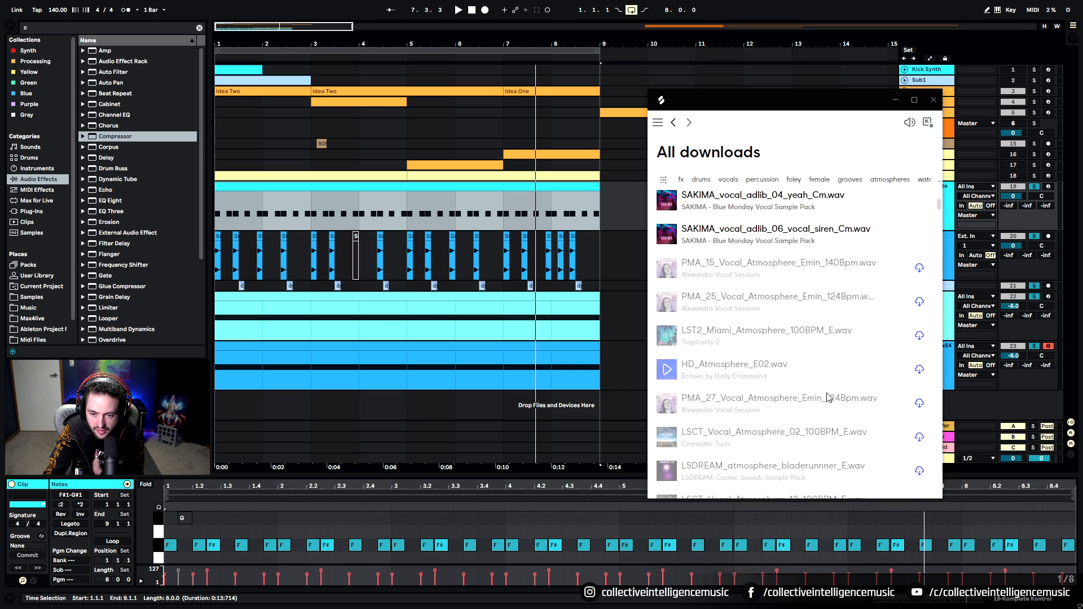
{"action": "scroll", "coordinate": [823, 400], "scroll_direction": "down", "scroll_amount": 6}
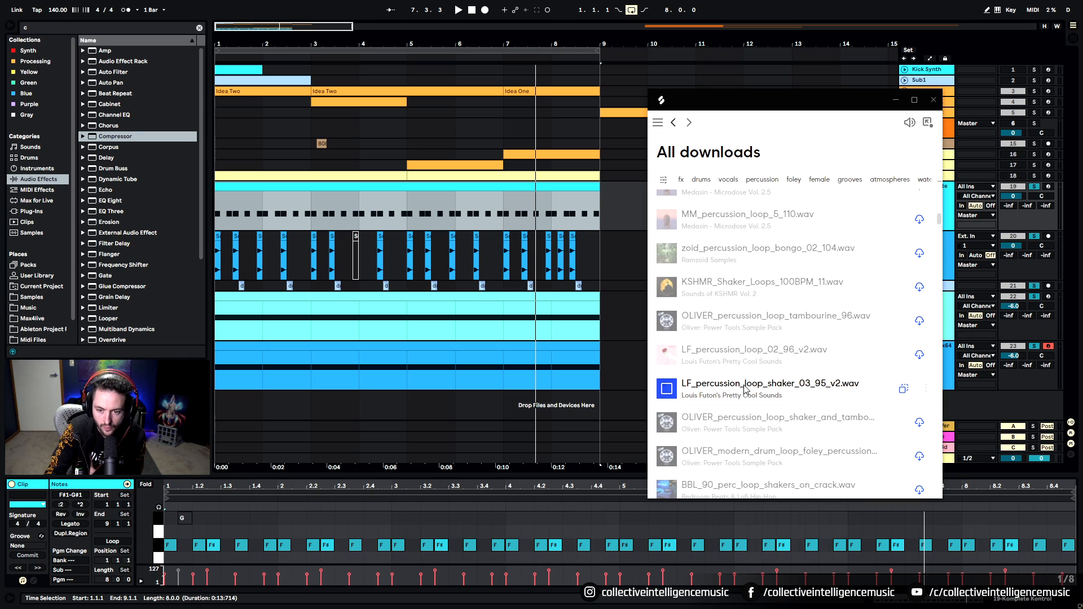
{"action": "left_click_drag", "start_coordinate": [750, 383], "coordinate": [406, 391]}
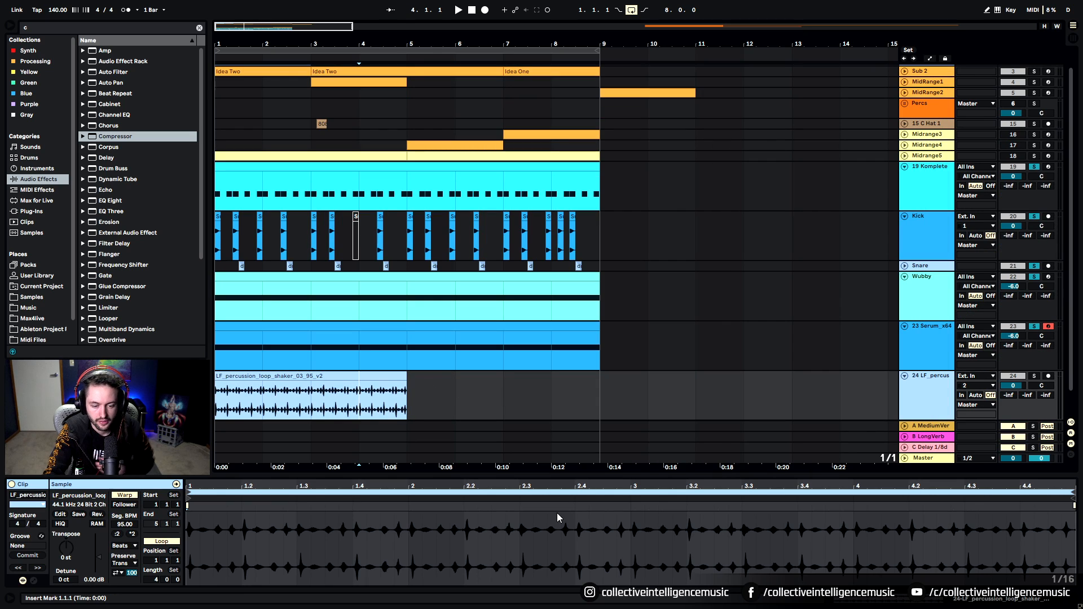
Step: Solo the shaker loop's track, audition it, and double the clip's segment BPM to 190
{"action": "key", "text": "alt+Tab"}
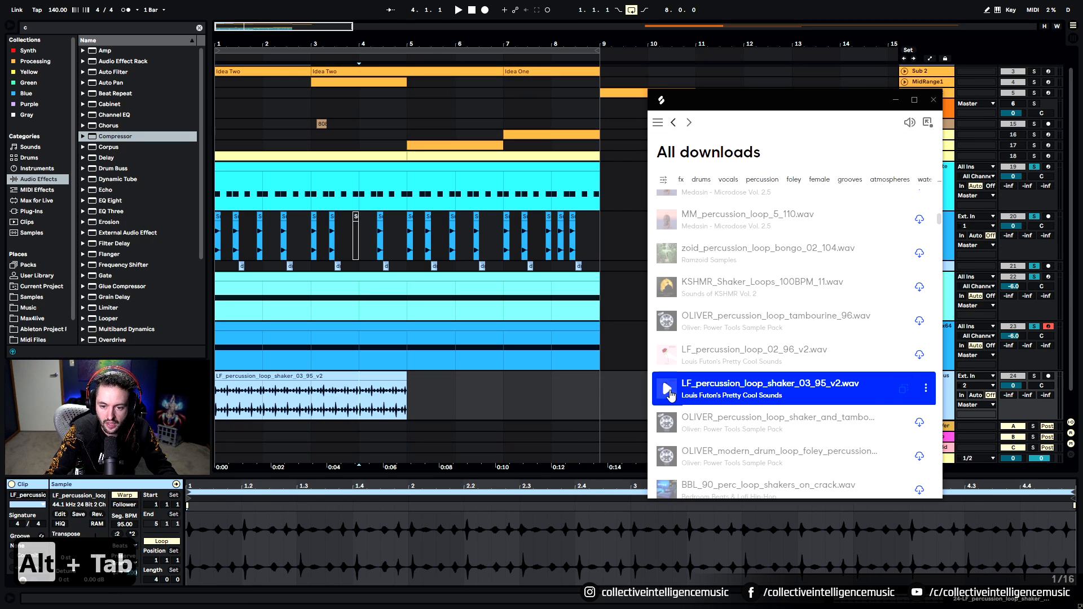
{"action": "key", "text": "alt+Tab"}
{"action": "left_click", "coordinate": [1035, 375]}
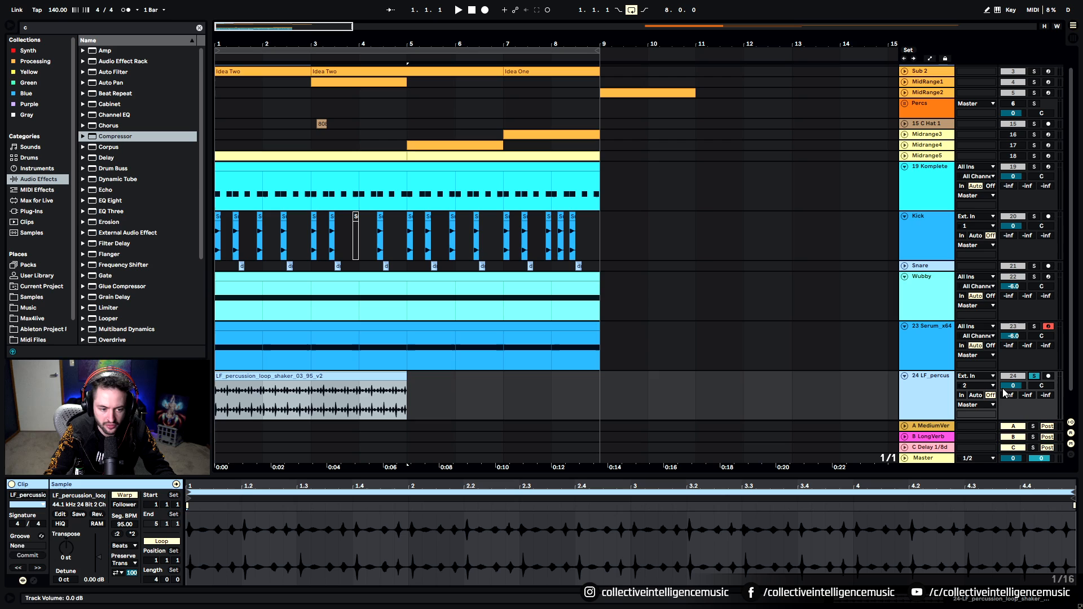
{"action": "key", "text": "space"}
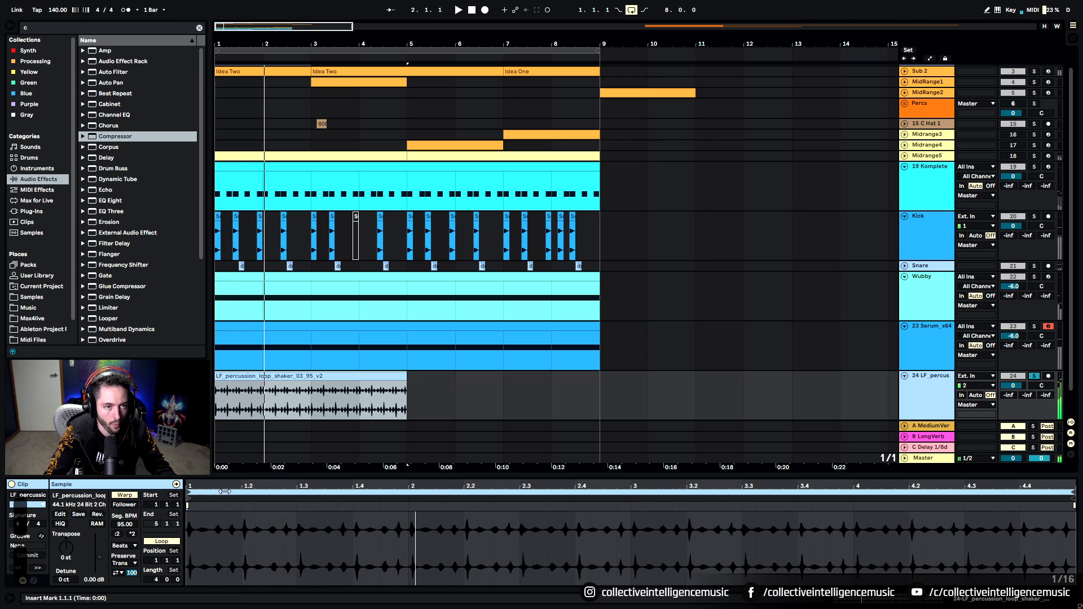
{"action": "left_click", "coordinate": [133, 535]}
{"action": "key", "text": "space"}
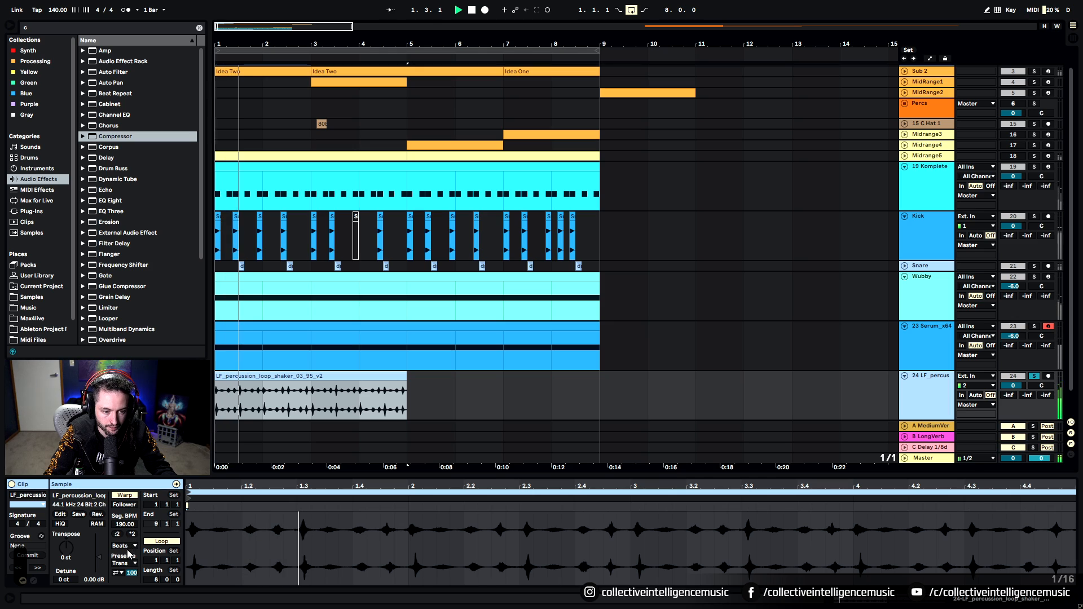
Step: Make the shaker clip's Beats warp preserve 1/16 with transient looping off, and set its transient envelope to 38 while auditioning
{"action": "left_click", "coordinate": [129, 563]}
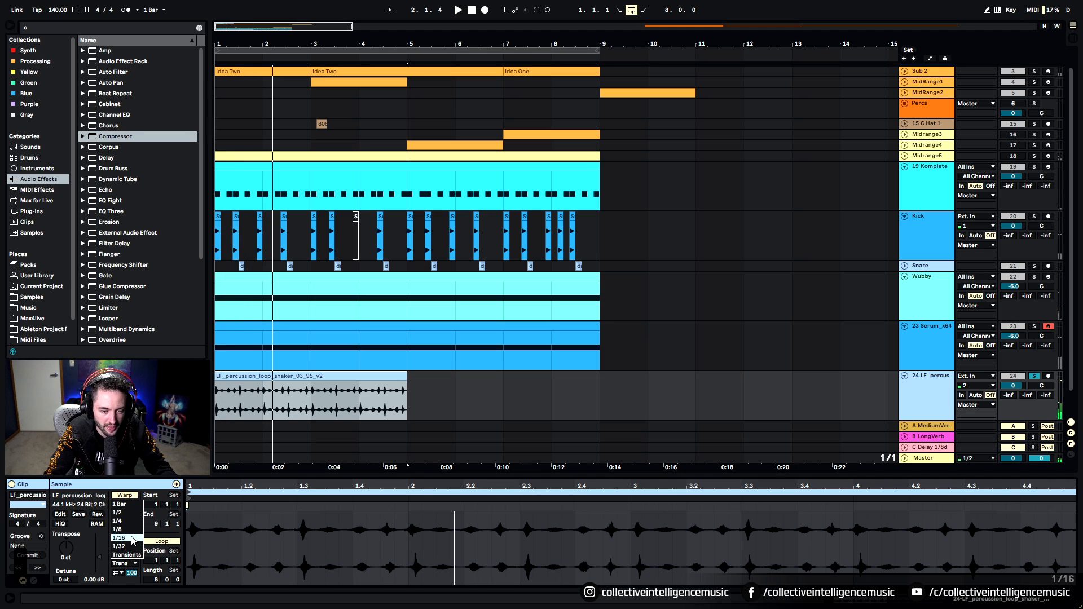
{"action": "left_click", "coordinate": [133, 539]}
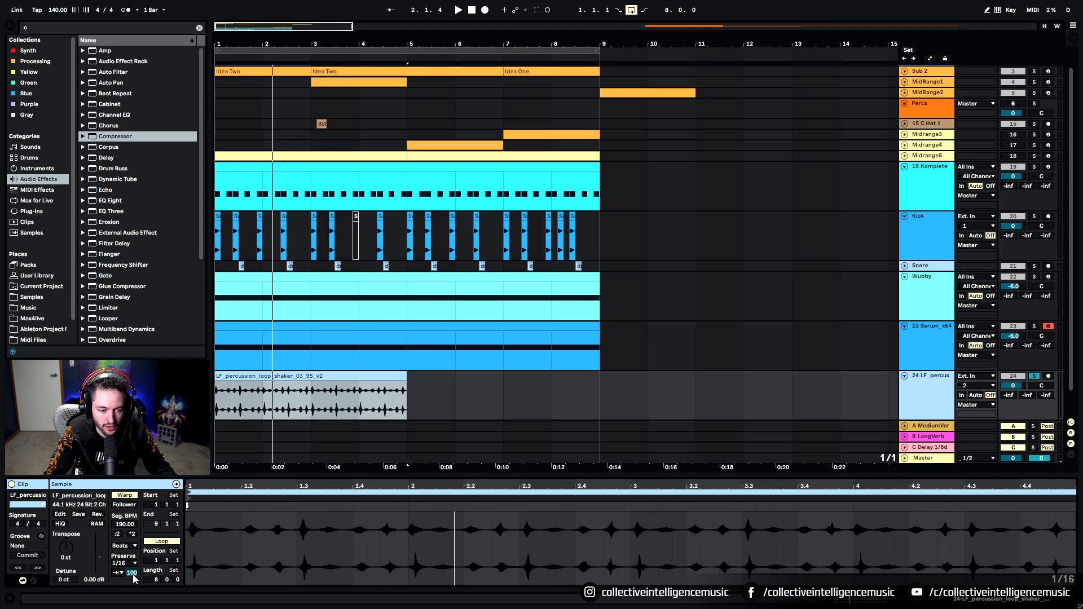
{"action": "key", "text": "space"}
{"action": "key", "text": "space"}
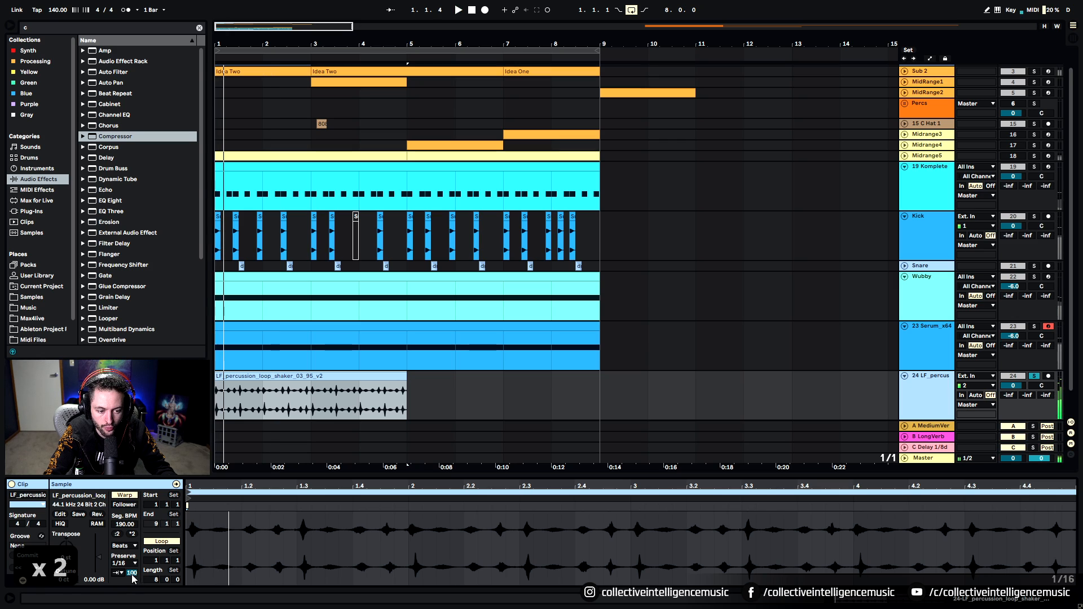
{"action": "key", "text": "space"}
{"action": "mouse_move", "coordinate": [133, 574]}
{"action": "left_mouse_down"}
{"action": "mouse_move", "coordinate": [132, 591]}
{"action": "mouse_move", "coordinate": [131, 563]}
{"action": "mouse_move", "coordinate": [131, 574]}
{"action": "left_mouse_up"}
{"action": "key", "text": "space"}
{"action": "key", "text": "space"}
Step: Switch the shaker clip's transient loop mode to back-and-forth with Preserve at 1/16, and reopen the Preserve choices
{"action": "left_click", "coordinate": [124, 563]}
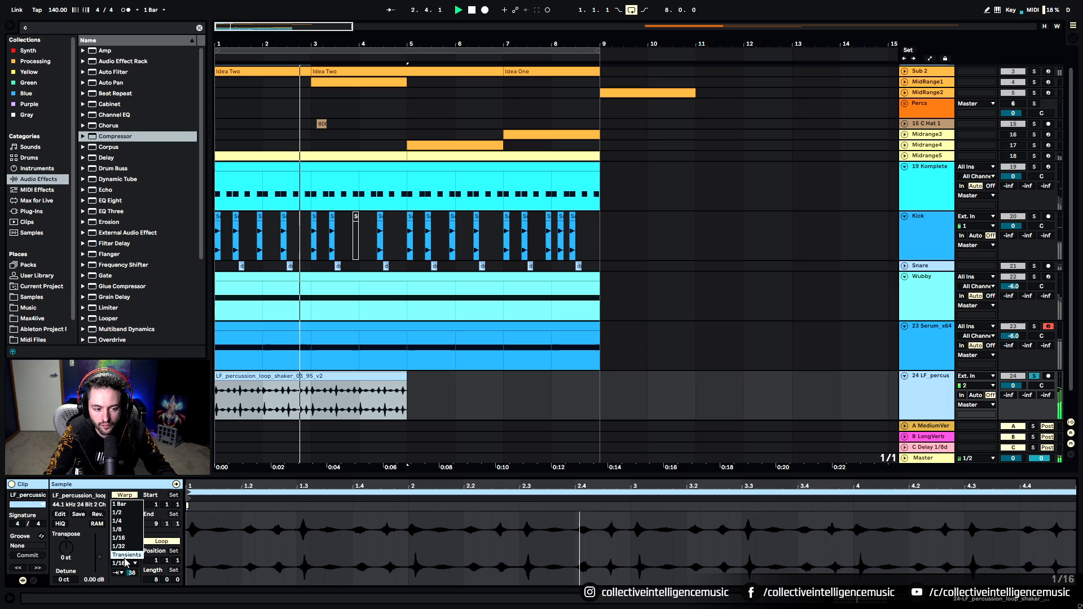
{"action": "left_click", "coordinate": [128, 538]}
{"action": "left_click", "coordinate": [120, 572]}
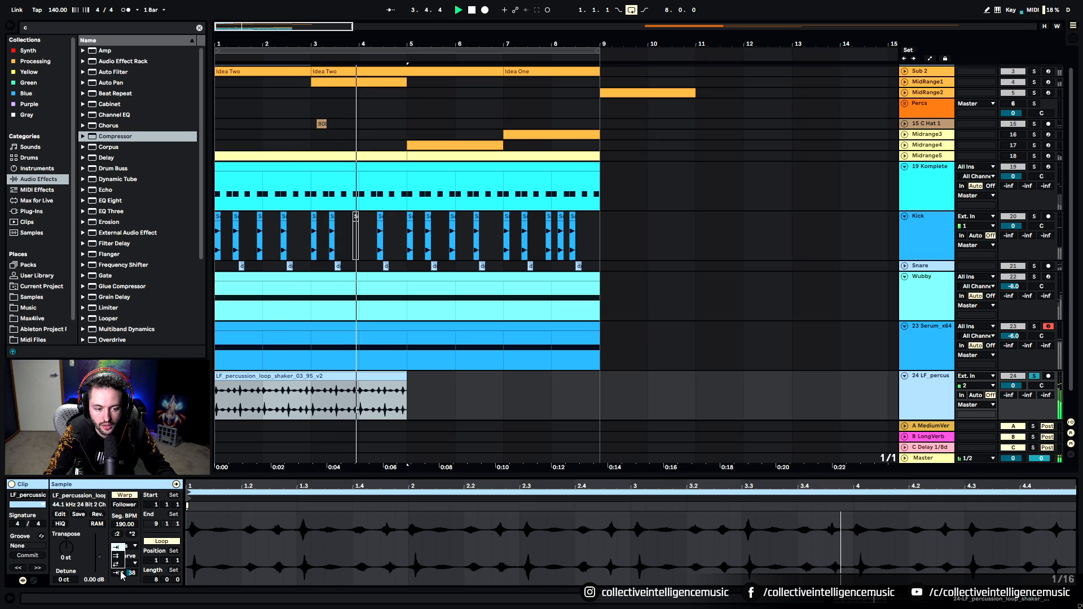
{"action": "left_click", "coordinate": [122, 566]}
{"action": "left_click", "coordinate": [124, 563]}
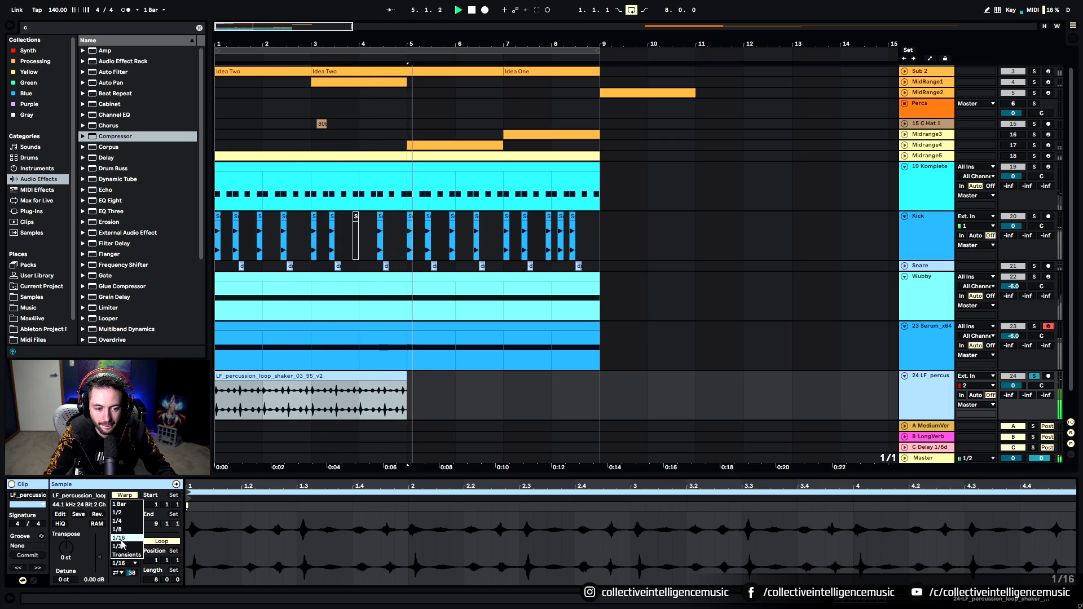
Step: Turn off transient looping in the shaker loop clip's Beats warp settings
{"action": "left_click", "coordinate": [120, 574]}
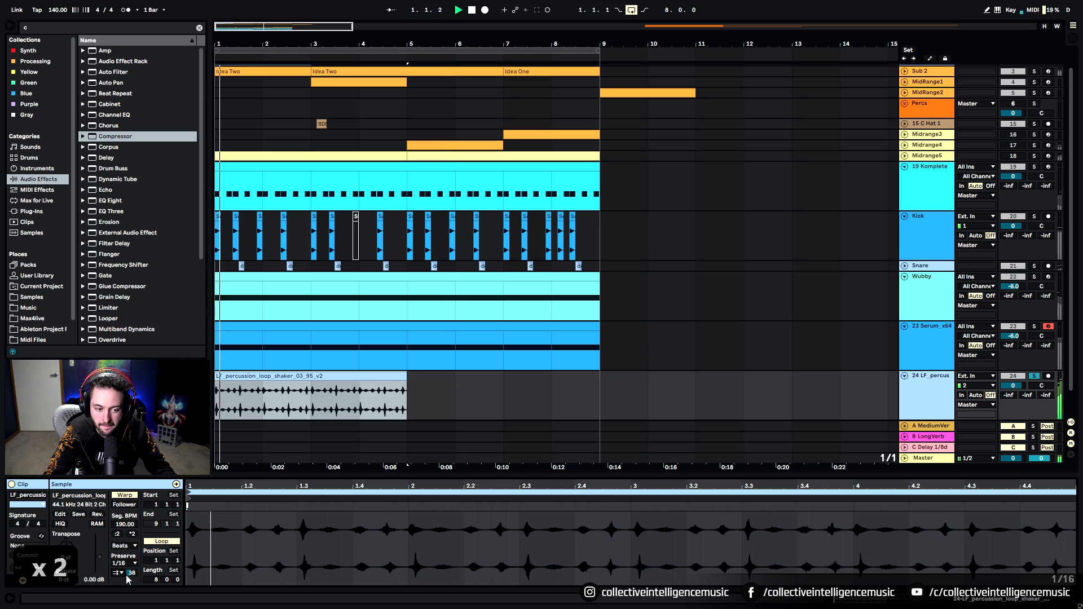
{"action": "left_click", "coordinate": [120, 572]}
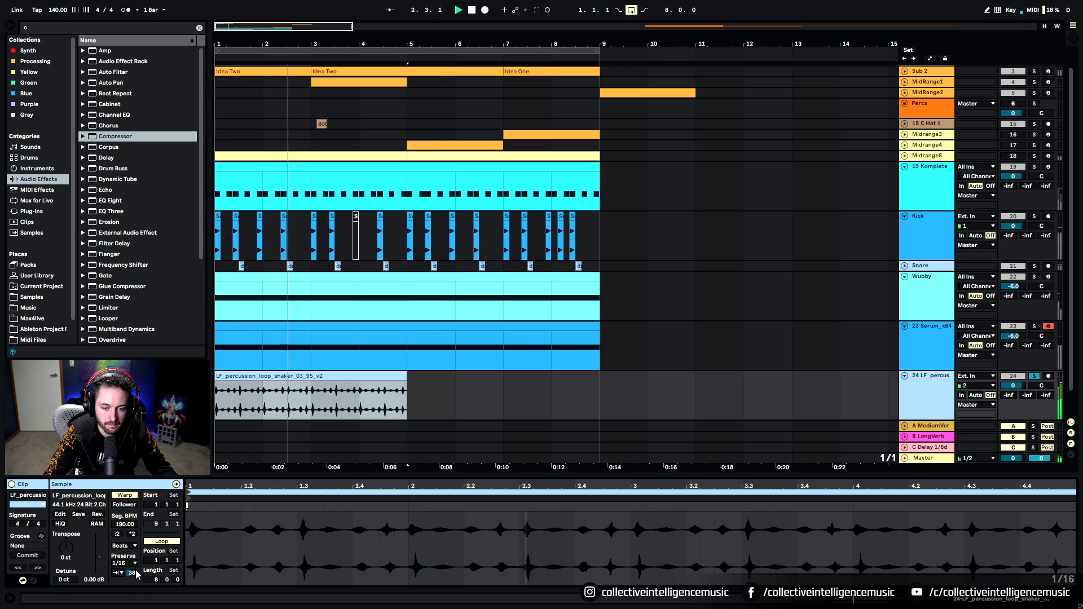
{"action": "key", "text": "space"}
Step: Unsolo the shaker loop track and lower its volume to -12.3 dB while the full arrangement plays
{"action": "left_click", "coordinate": [1034, 377]}
{"action": "key", "text": "space"}
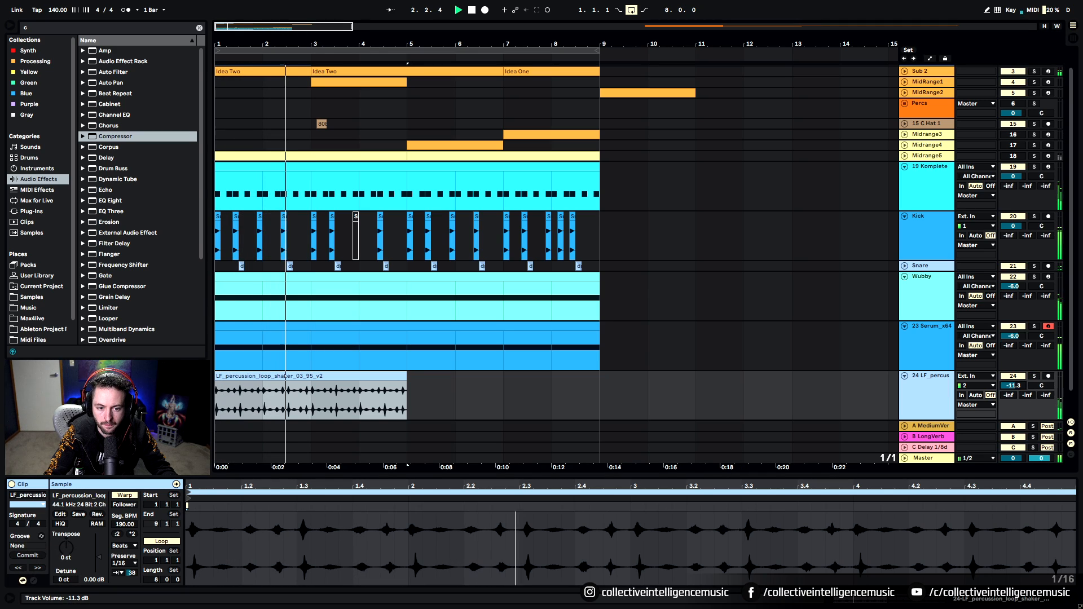
{"action": "left_click_drag", "start_coordinate": [1003, 388], "coordinate": [1003, 423]}
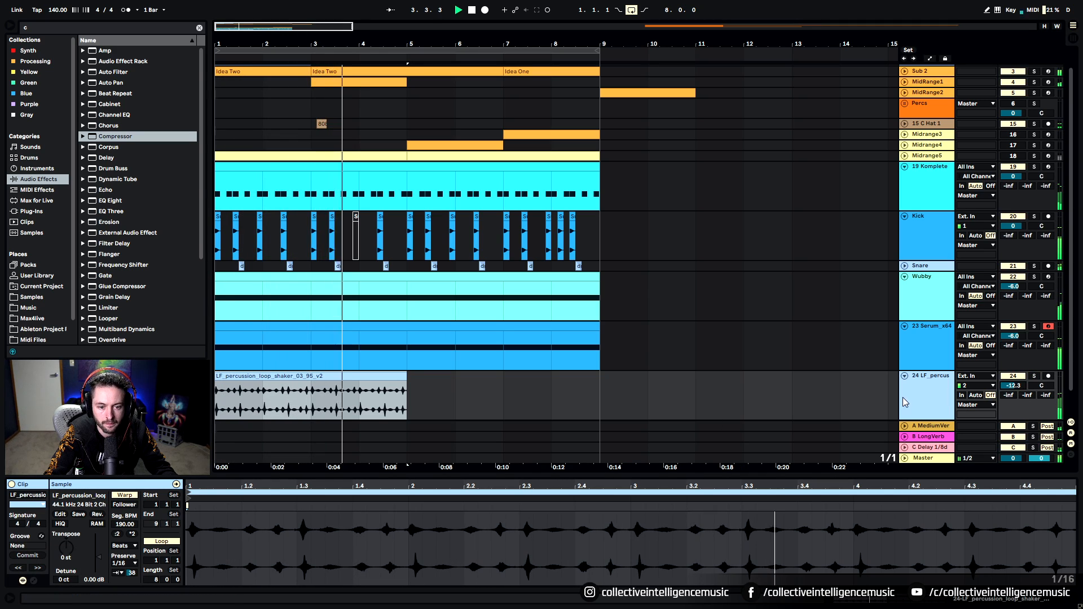
Step: Duplicate the shaker loop clip so a copy fills bars 5 through 8
{"action": "left_click", "coordinate": [377, 371]}
{"action": "key", "text": "space"}
{"action": "key", "text": "ctrl+d"}
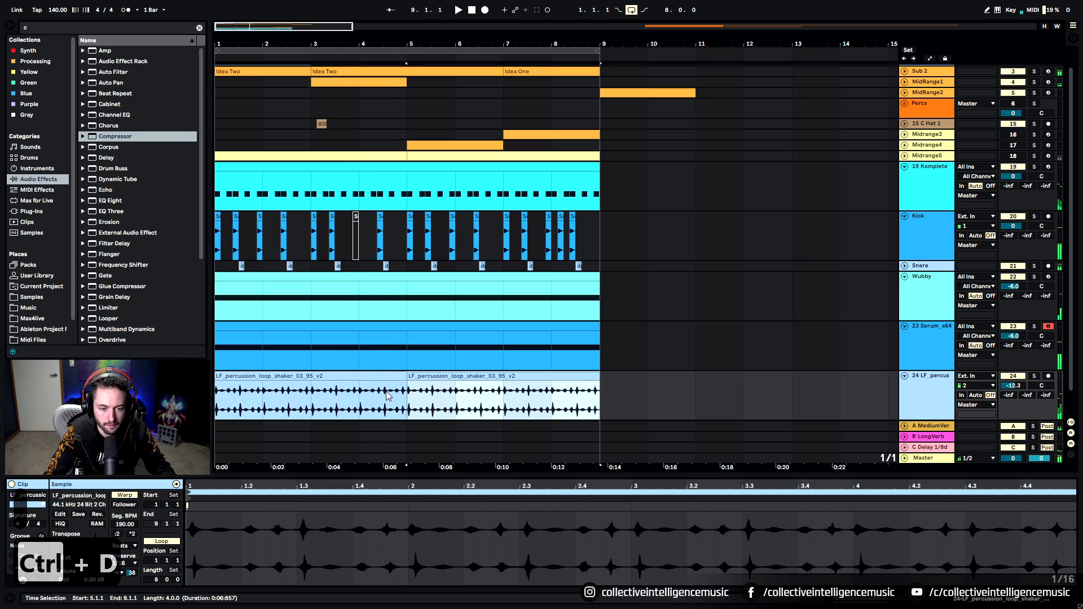
Step: Double the first shaker clip's segment BPM to 380 and set its transient envelope to 24
{"action": "left_click", "coordinate": [393, 387]}
{"action": "left_click", "coordinate": [135, 534]}
{"action": "key", "text": "space"}
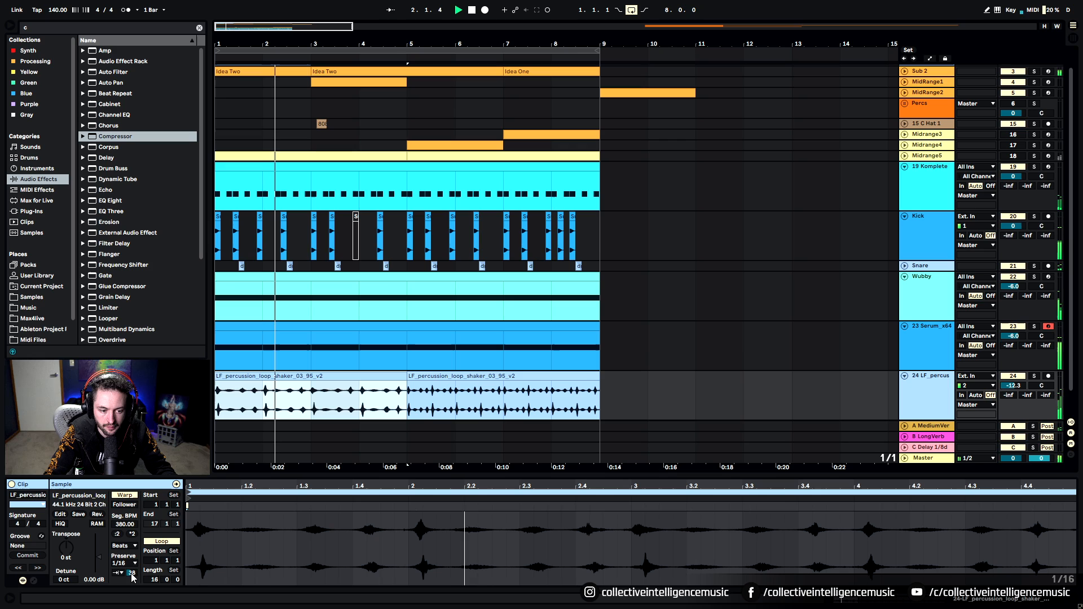
{"action": "left_click_drag", "start_coordinate": [132, 573], "coordinate": [131, 582]}
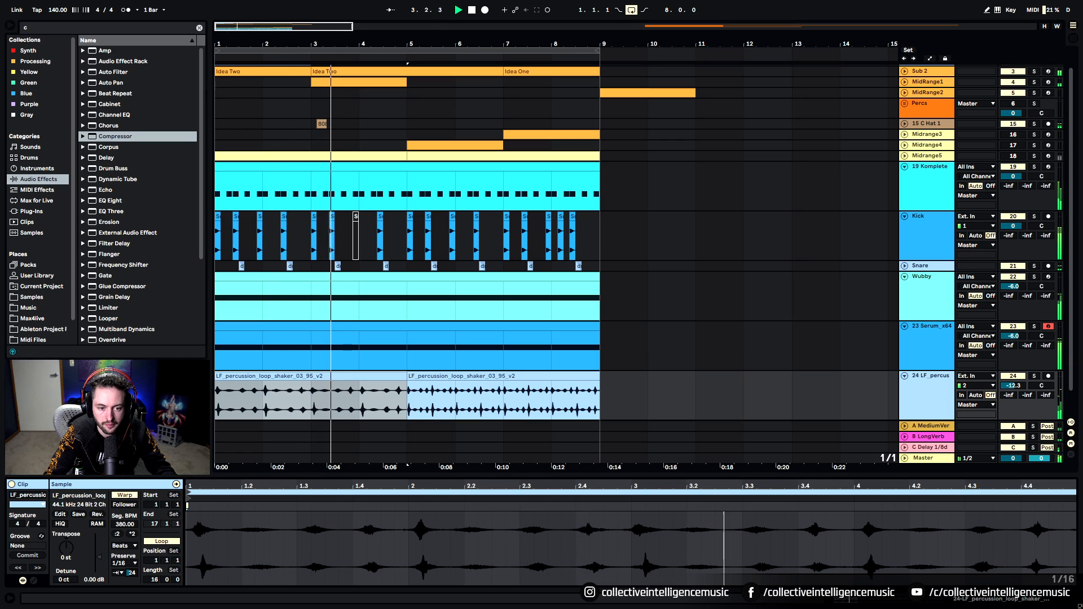
Step: Duplicate the edited first shaker clip over the copy at bar 5 and play back the arrangement
{"action": "left_click", "coordinate": [381, 377]}
{"action": "key", "text": "ctrl+d"}
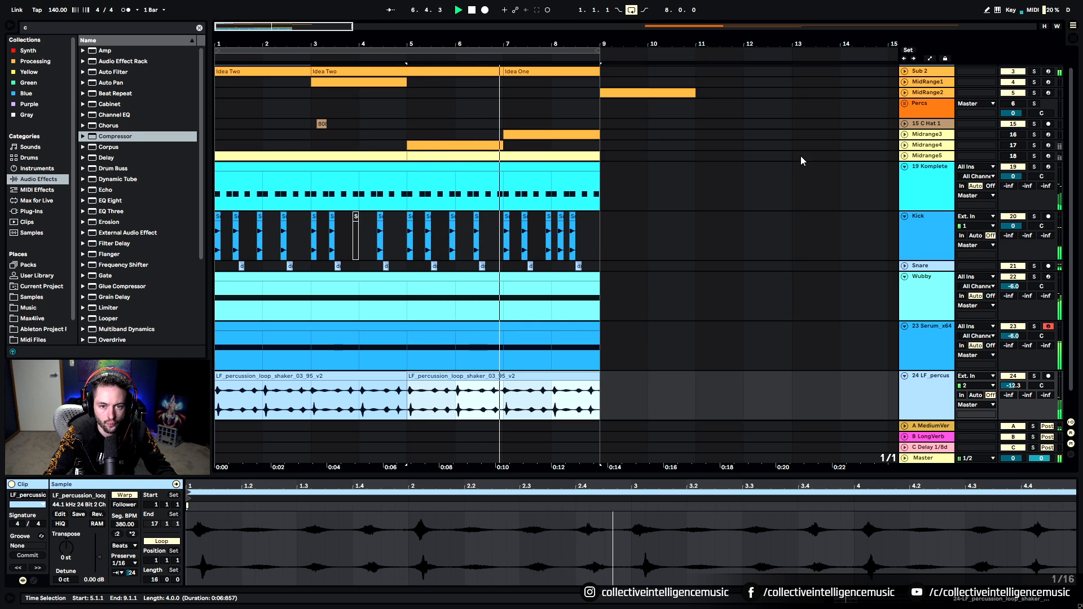
{"action": "scroll", "coordinate": [846, 161], "scroll_direction": "up", "scroll_amount": 1}
{"action": "scroll", "coordinate": [653, 216], "scroll_direction": "down", "scroll_amount": 2}
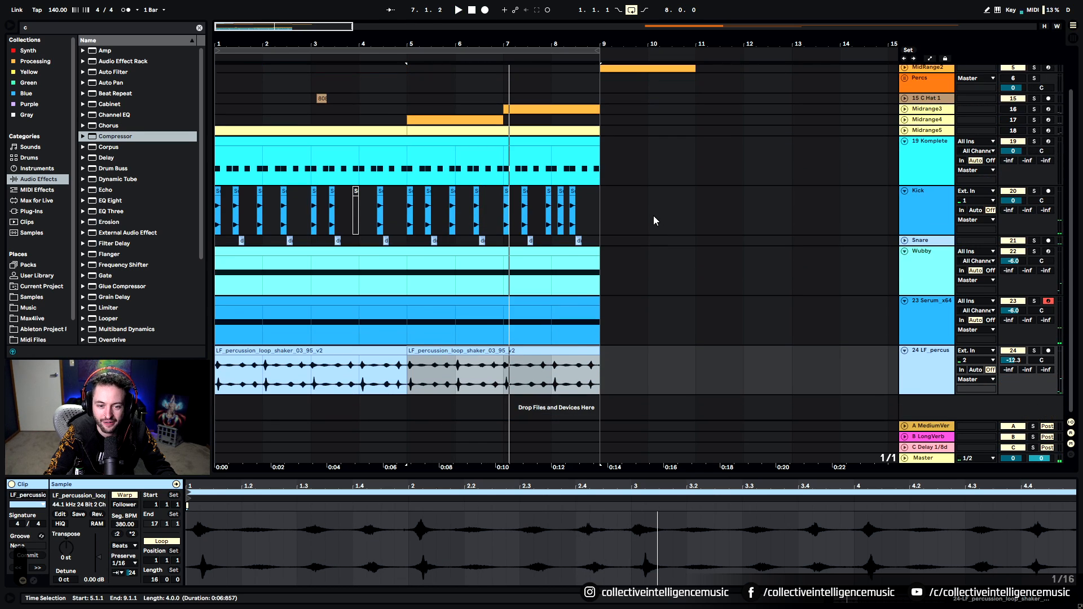
{"action": "key", "text": "space"}
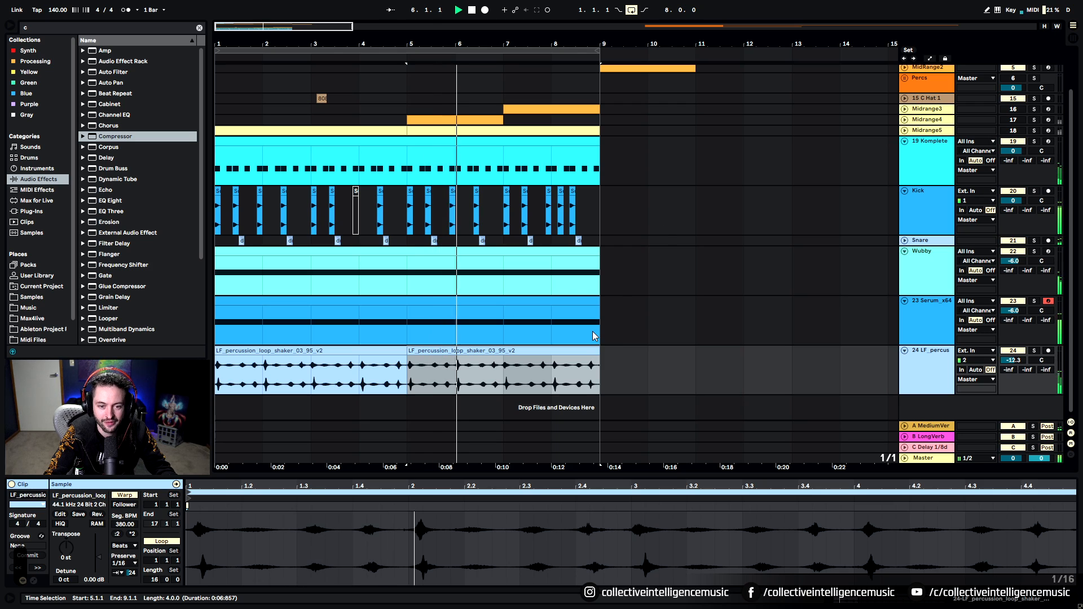
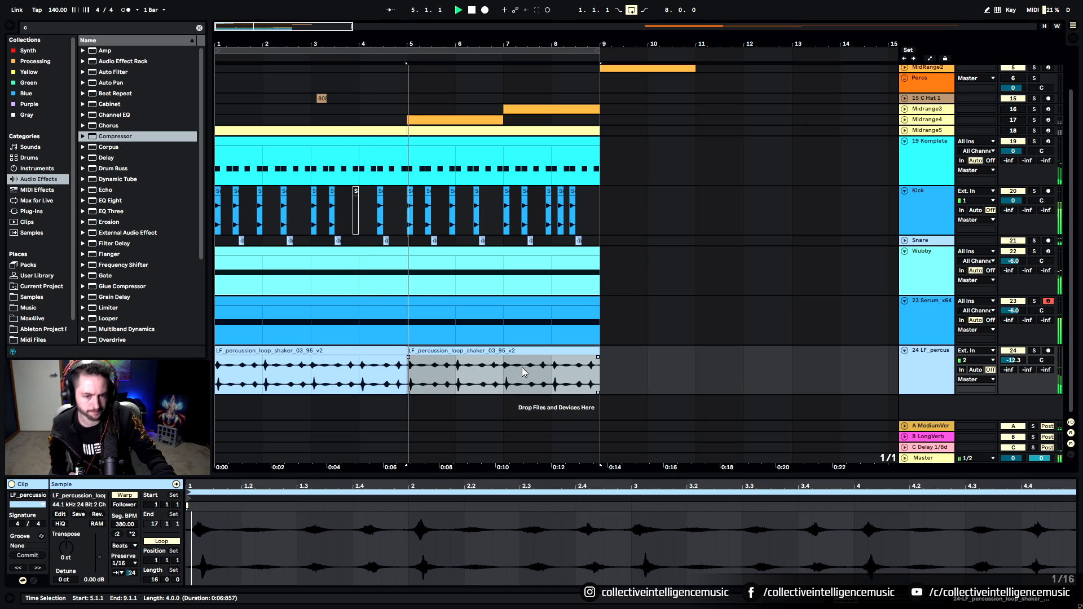
Step: Search for "saturn", add FabFilter Saturn to the Wubby track and set its saturation style to Smudge
{"action": "left_click", "coordinate": [935, 257]}
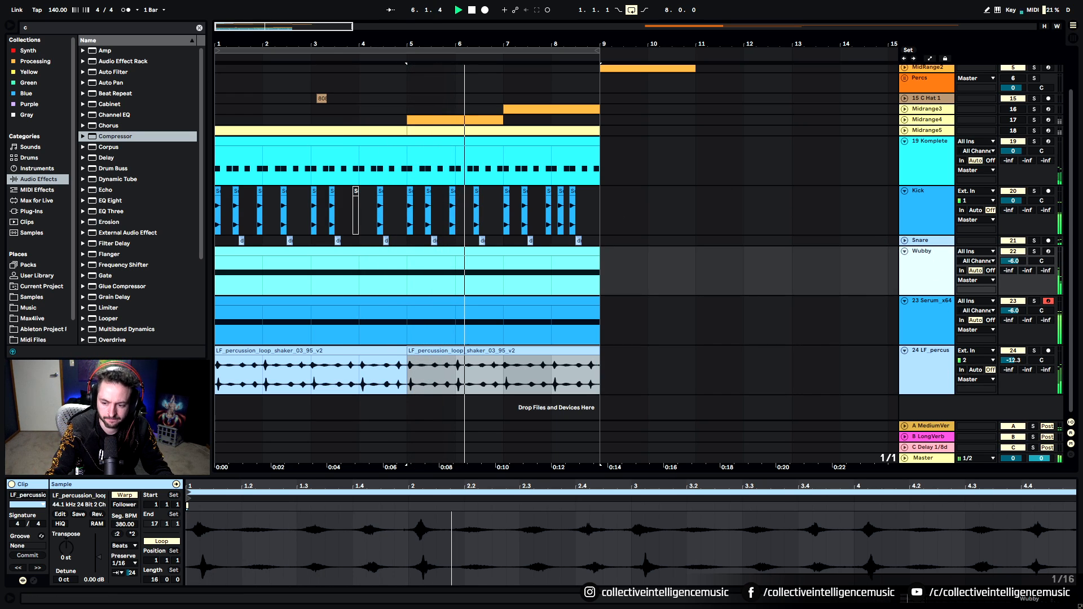
{"action": "left_click", "coordinate": [1030, 601]}
{"action": "type", "text": "saturn"}
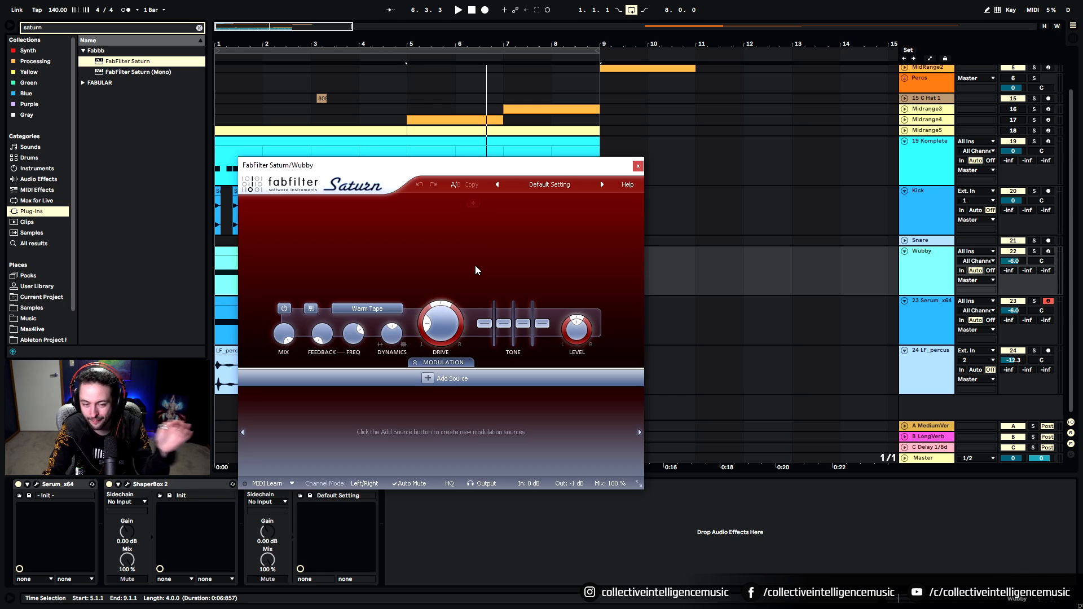
{"action": "left_click", "coordinate": [367, 310]}
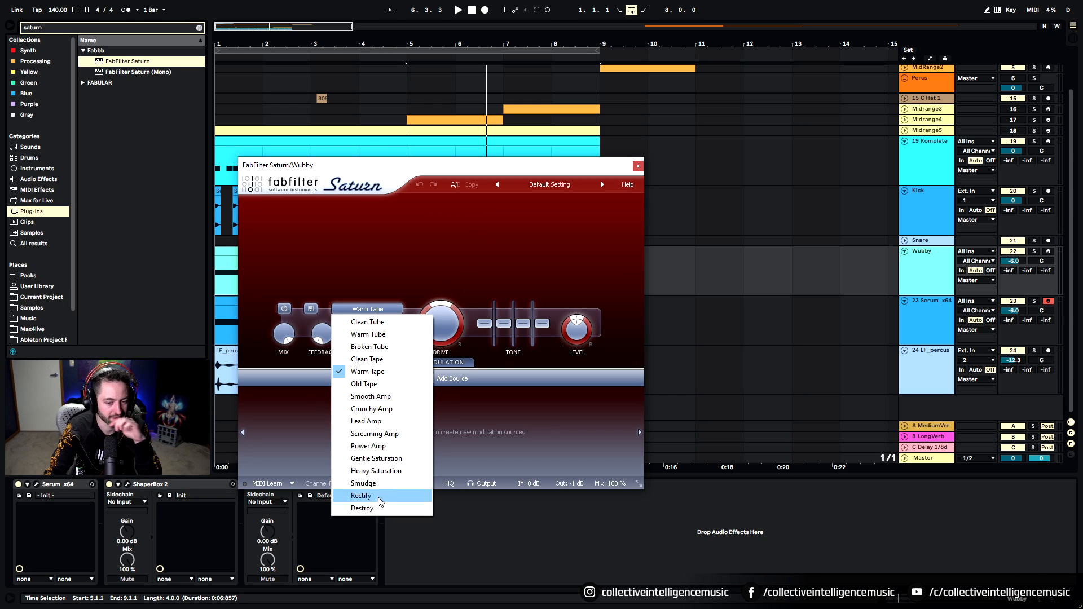
{"action": "left_click", "coordinate": [383, 483]}
Step: Try different Band 1 Drive amounts in Saturn during playback, then return the drive to 0%
{"action": "key", "text": "space"}
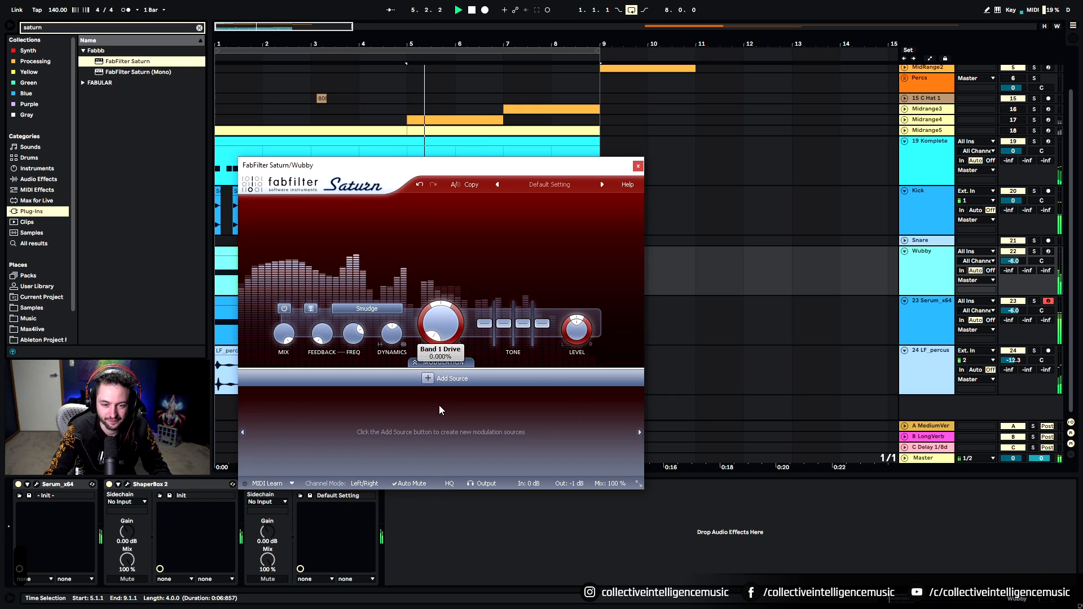
{"action": "left_click_drag", "start_coordinate": [441, 325], "coordinate": [405, 332]}
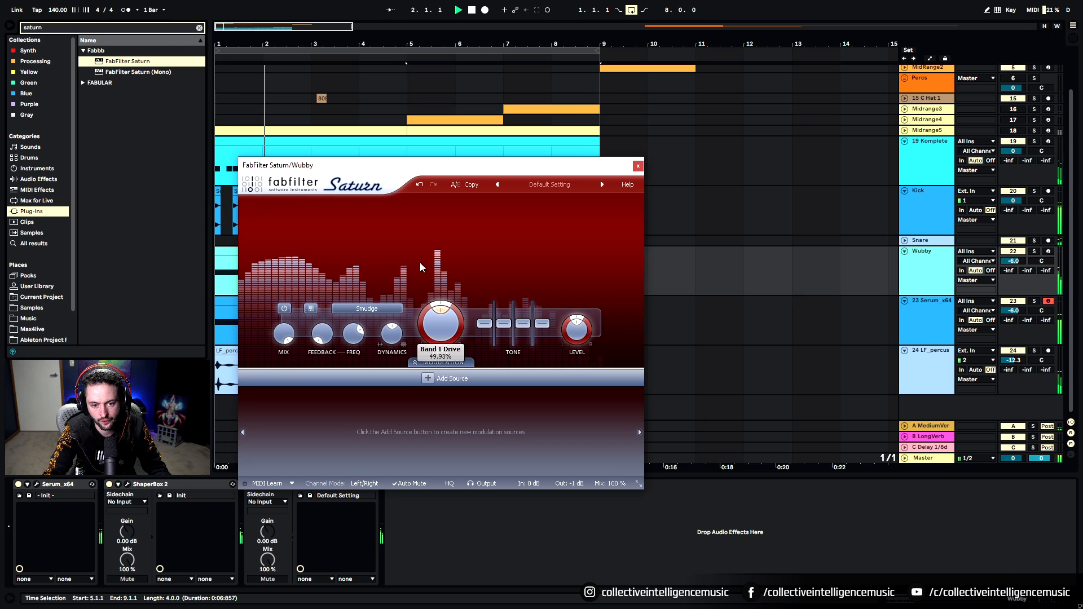
{"action": "left_click_drag", "start_coordinate": [419, 262], "coordinate": [442, 448]}
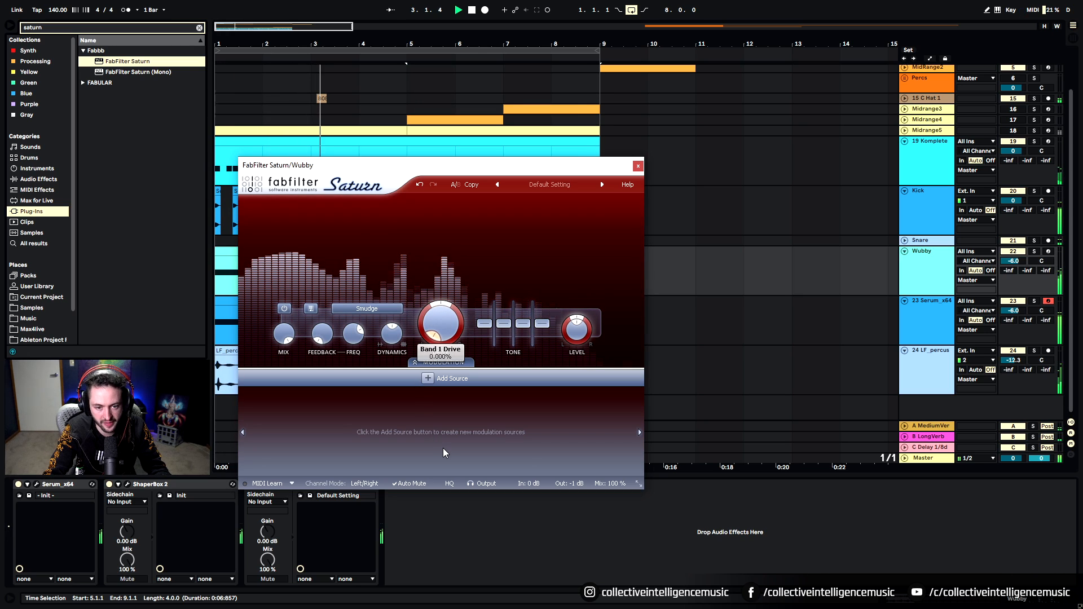
{"action": "left_click_drag", "start_coordinate": [435, 513], "coordinate": [434, 607]}
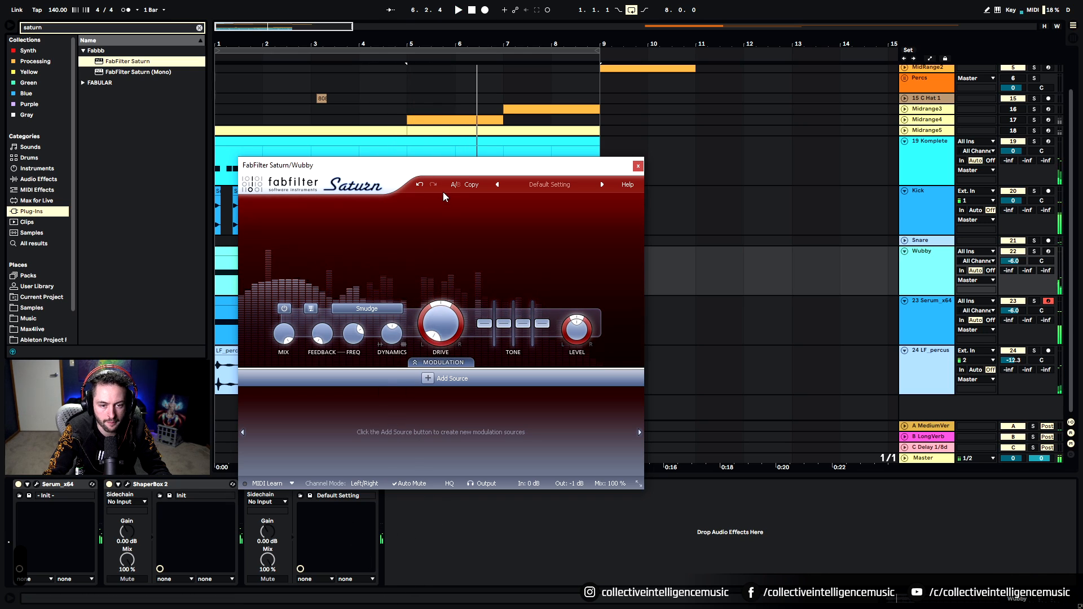
Step: Move the Saturn window out of the way and solo the Wubby track to hear it alone
{"action": "left_click_drag", "start_coordinate": [450, 164], "coordinate": [485, 85]}
{"action": "left_click", "coordinate": [1034, 251]}
{"action": "key", "text": "space"}
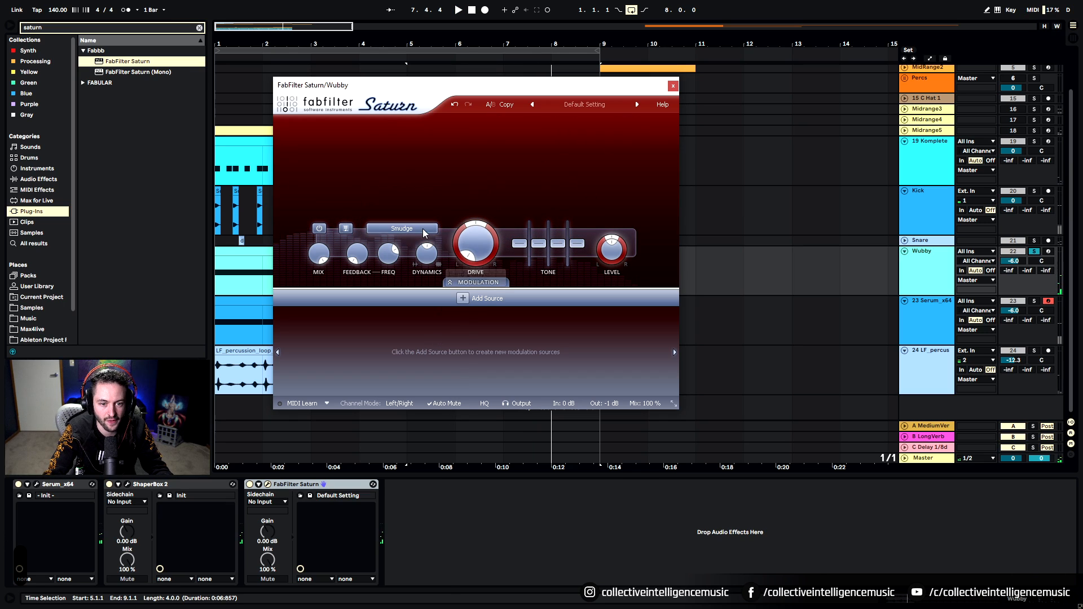
Step: Revisit Saturn's saturation style choices, keep Smudge and play the Wubby track
{"action": "left_click", "coordinate": [402, 229]}
{"action": "left_click", "coordinate": [408, 404]}
{"action": "left_click", "coordinate": [300, 485]}
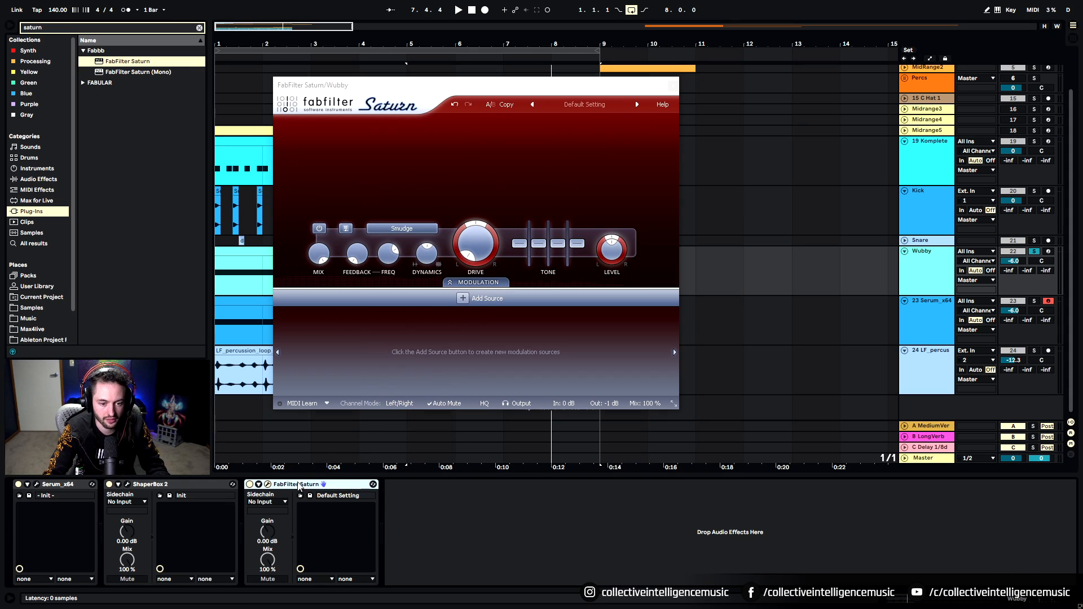
{"action": "left_click", "coordinate": [401, 228]}
{"action": "left_click", "coordinate": [399, 414]}
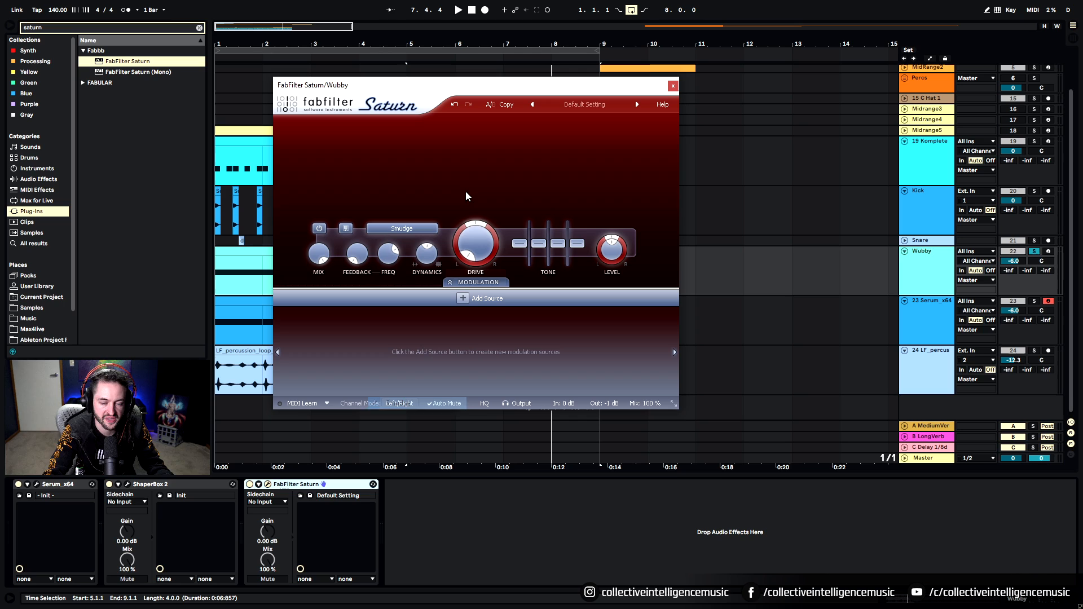
{"action": "key", "text": "space"}
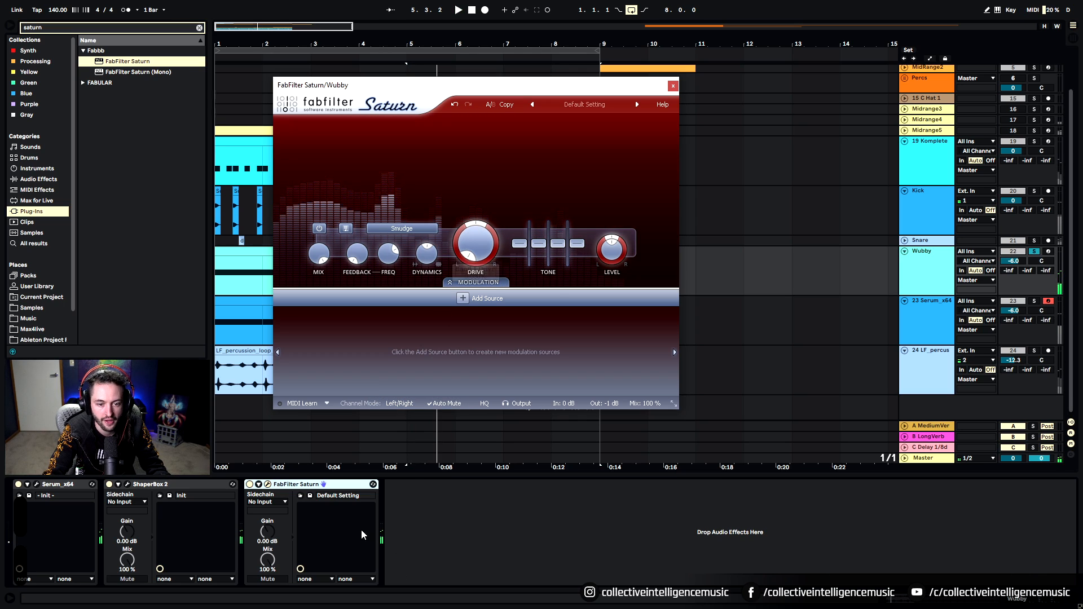
Step: Try Saturn on the Master track instead, varying its drive while all tracks play
{"action": "left_click", "coordinate": [921, 459]}
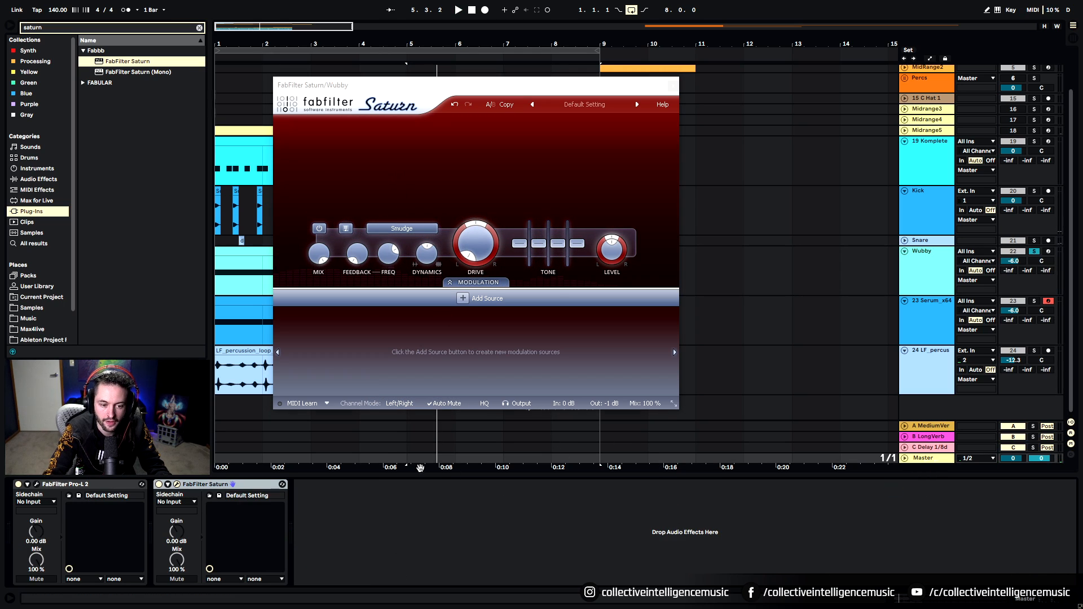
{"action": "key", "text": "space"}
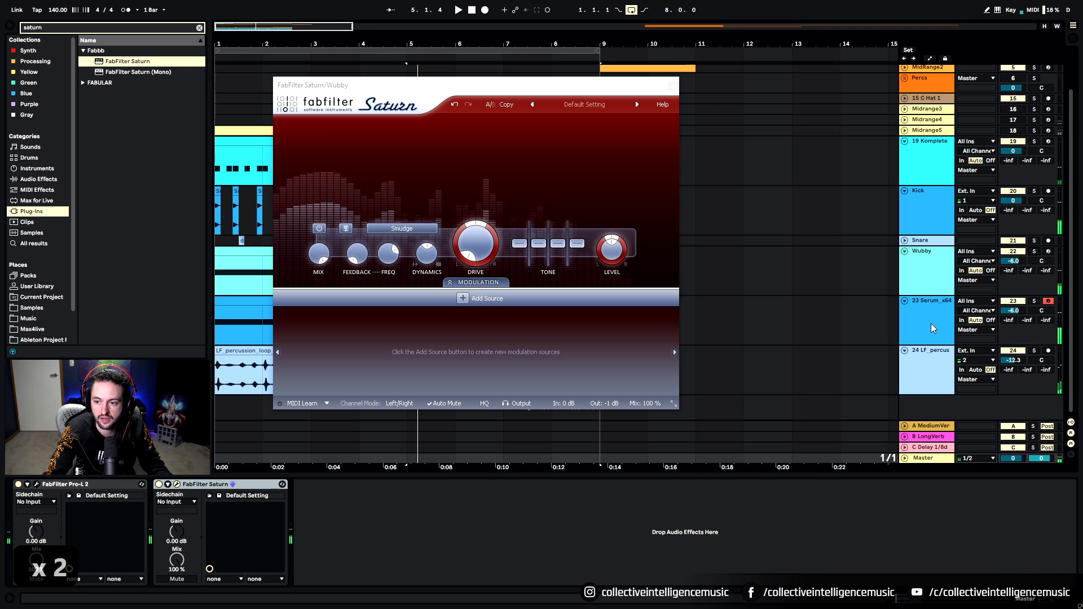
{"action": "left_click_drag", "start_coordinate": [474, 248], "coordinate": [434, 435]}
{"action": "left_click_drag", "start_coordinate": [475, 244], "coordinate": [353, 607]}
{"action": "left_click_drag", "start_coordinate": [429, 289], "coordinate": [357, 590]}
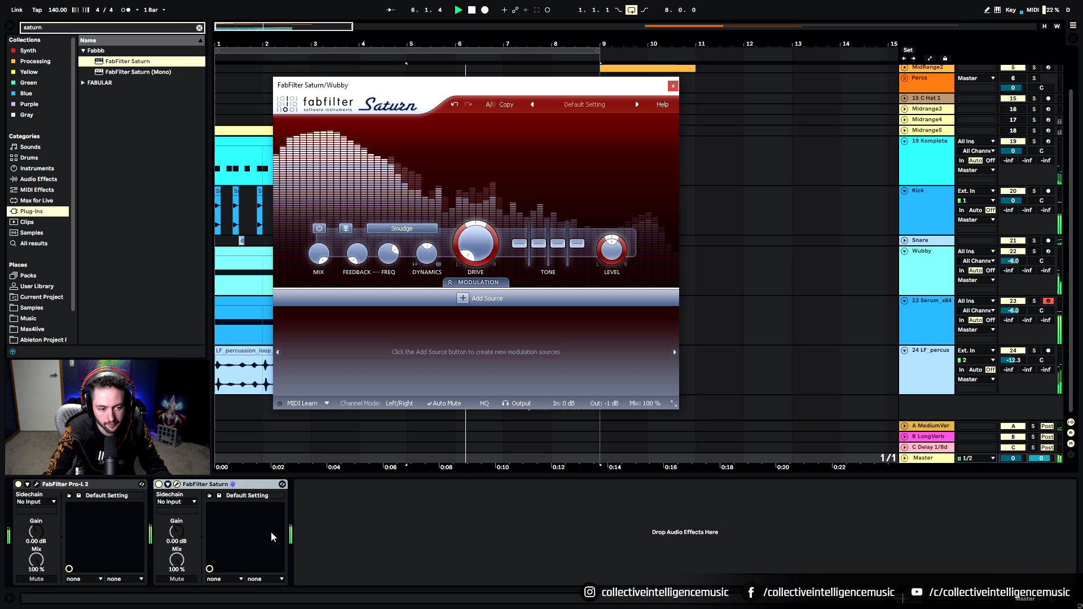
Step: Delete FabFilter Saturn from the Master track's device chain and stop playback
{"action": "left_click", "coordinate": [217, 487]}
{"action": "key", "text": "Delete"}
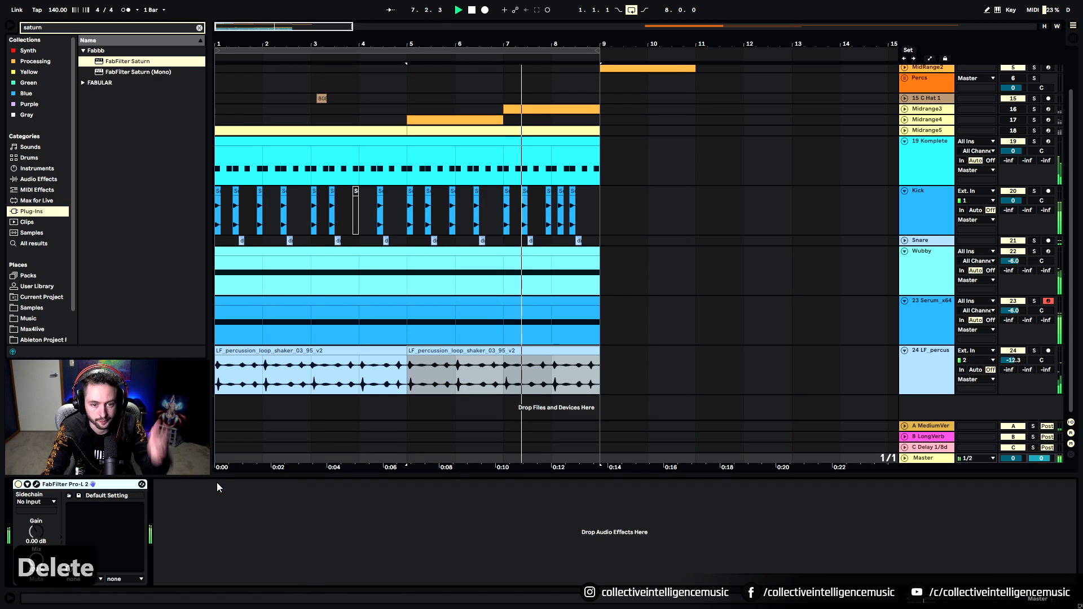
{"action": "key", "text": "space"}
Step: Select the Wubby and Serum clips, solo both tracks together and play them
{"action": "left_click", "coordinate": [945, 270]}
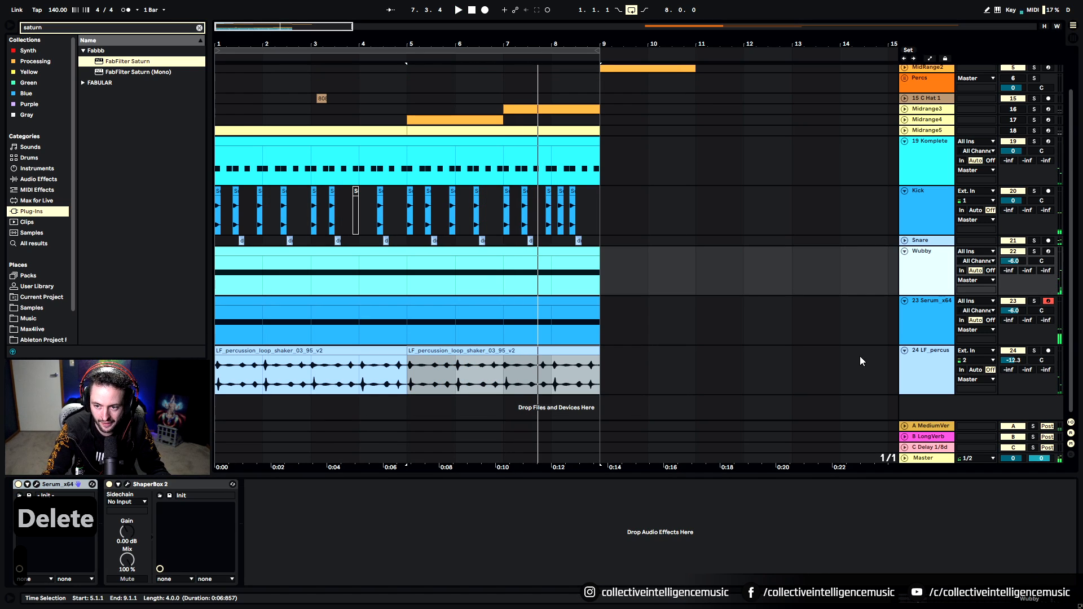
{"action": "left_click", "coordinate": [398, 279]}
{"action": "left_click", "coordinate": [457, 253]}
{"action": "left_click", "coordinate": [495, 303], "text": "shift"}
{"action": "left_click", "coordinate": [1034, 251]}
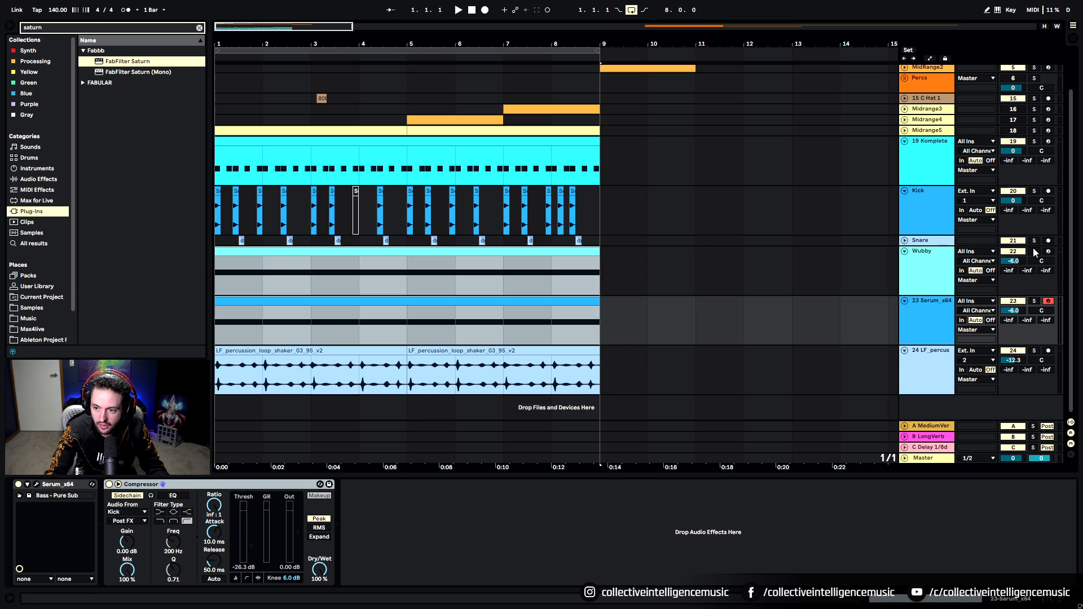
{"action": "left_click", "coordinate": [1035, 251]}
{"action": "left_click", "coordinate": [1034, 301]}
{"action": "key", "text": "space"}
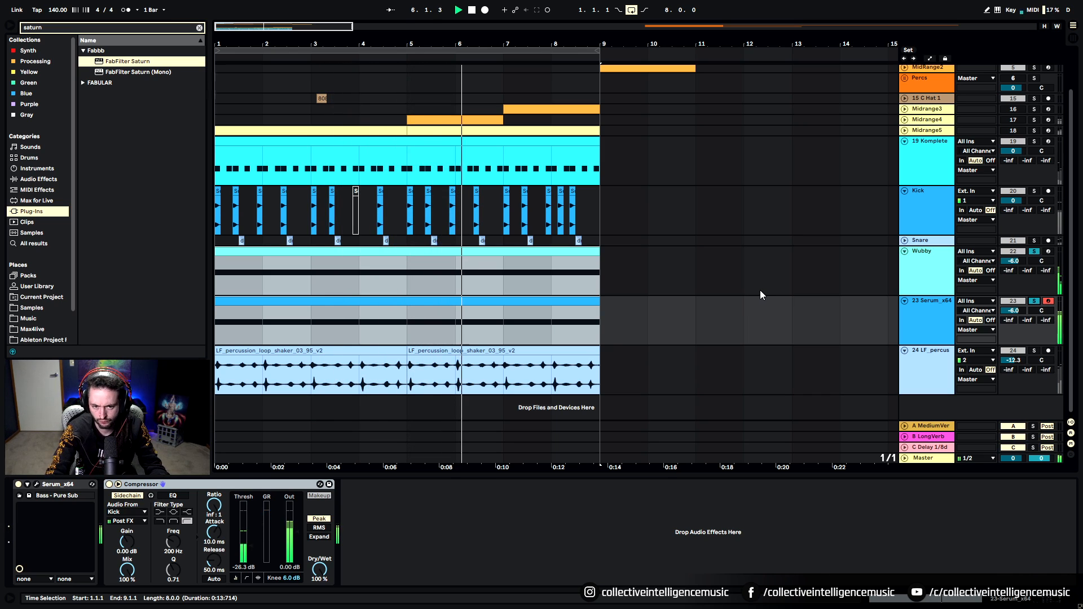
Step: Add the Komplete, Kick and Snare tracks to the solo group
{"action": "left_click", "coordinate": [1036, 141]}
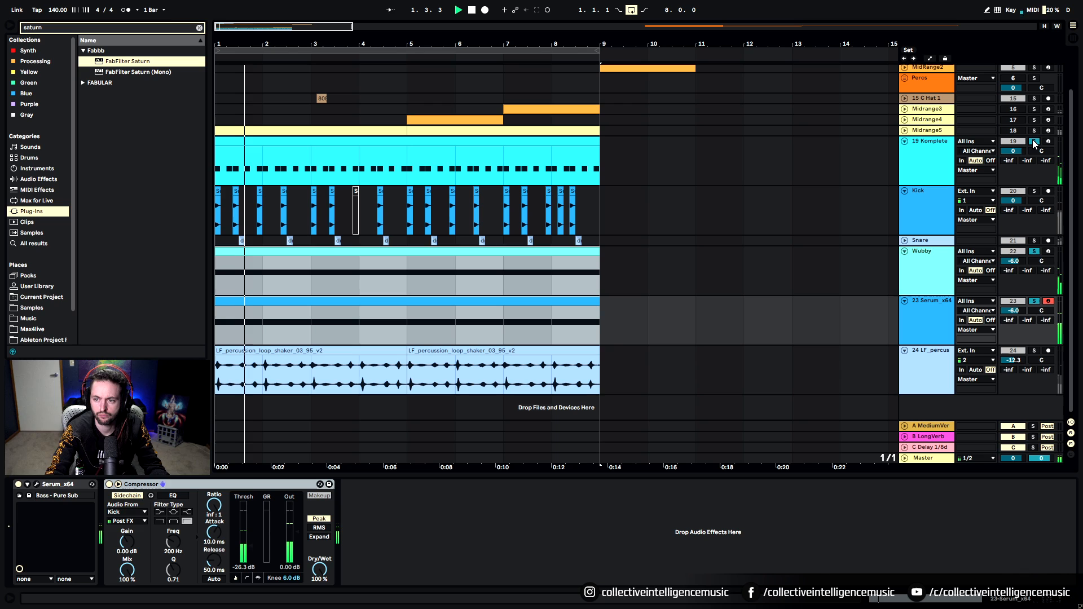
{"action": "left_click", "coordinate": [1035, 192], "text": "ctrl"}
{"action": "left_click", "coordinate": [1035, 241], "text": "ctrl"}
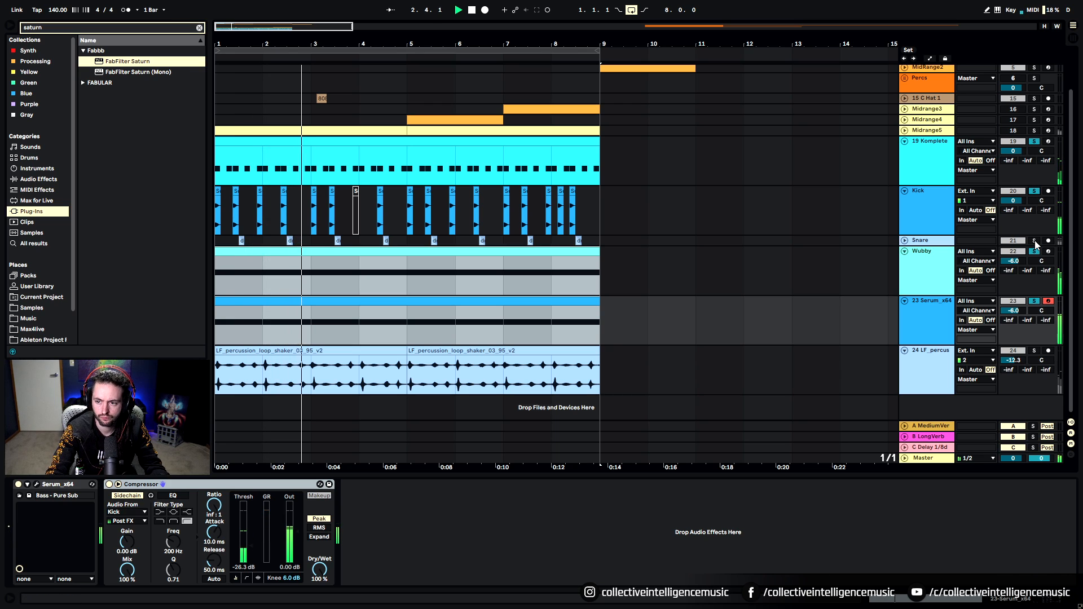
Step: Stop playback and duplicate the Komplete track
{"action": "left_click", "coordinate": [619, 158]}
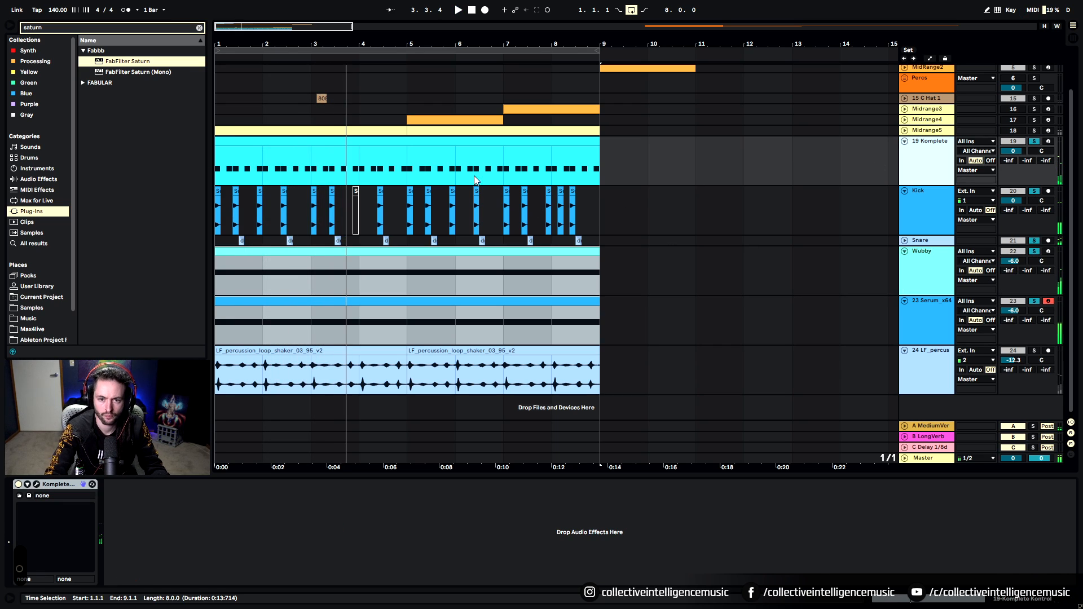
{"action": "key", "text": "space"}
{"action": "right_click", "coordinate": [916, 165]}
{"action": "left_click", "coordinate": [933, 189]}
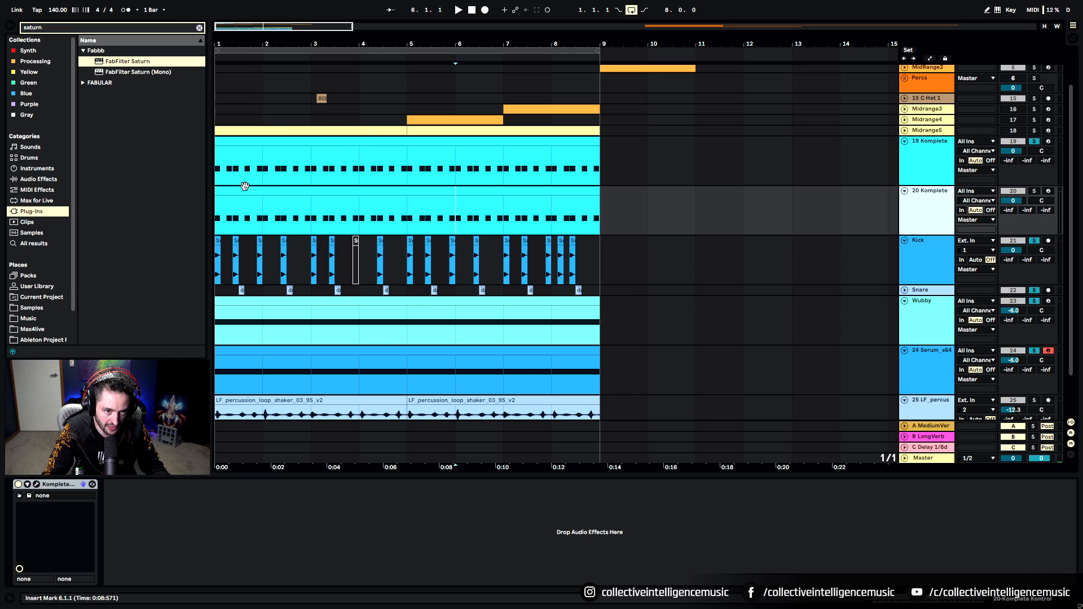
Step: Set a fixed 1/16 grid and shift the duplicated Komplete track's clip one sixteenth later, to start at 1.1.2
{"action": "left_click", "coordinate": [245, 188]}
{"action": "left_click_drag", "start_coordinate": [233, 46], "coordinate": [257, 127]}
{"action": "right_click", "coordinate": [245, 200]}
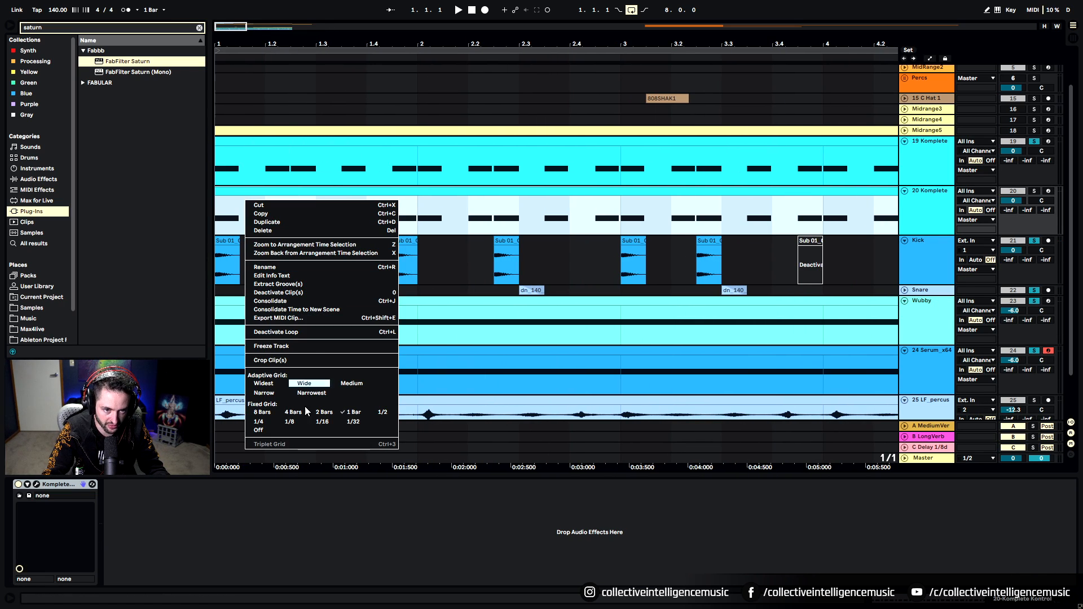
{"action": "left_click", "coordinate": [320, 422]}
{"action": "left_click_drag", "start_coordinate": [232, 192], "coordinate": [243, 199]}
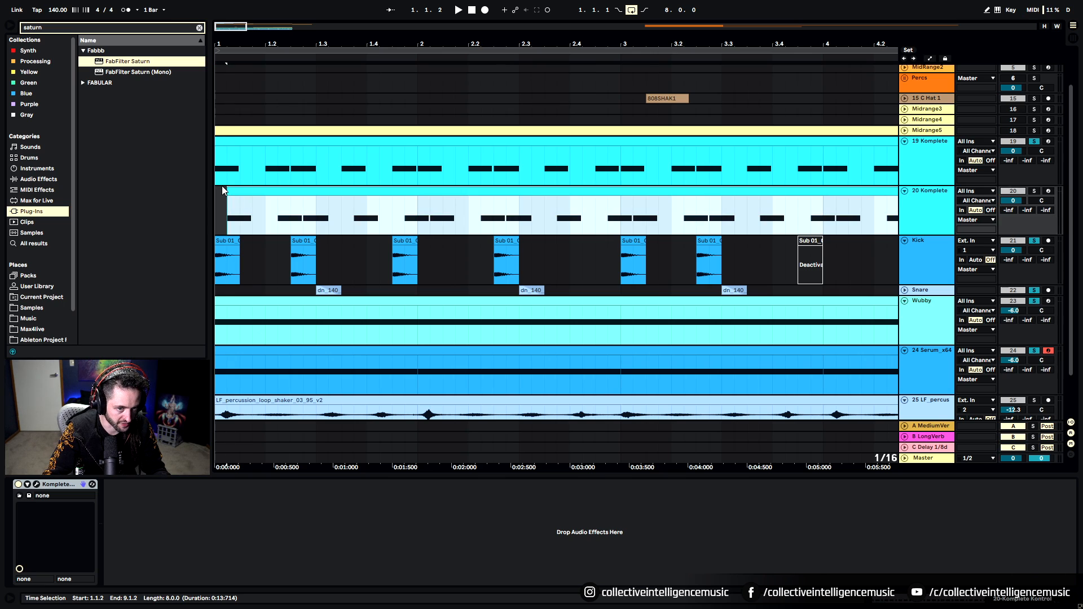
Step: Play from the start of the arrangement and shift the duplicated Komplete clip to start at 1.1.3
{"action": "left_click", "coordinate": [221, 190]}
{"action": "key", "text": "space"}
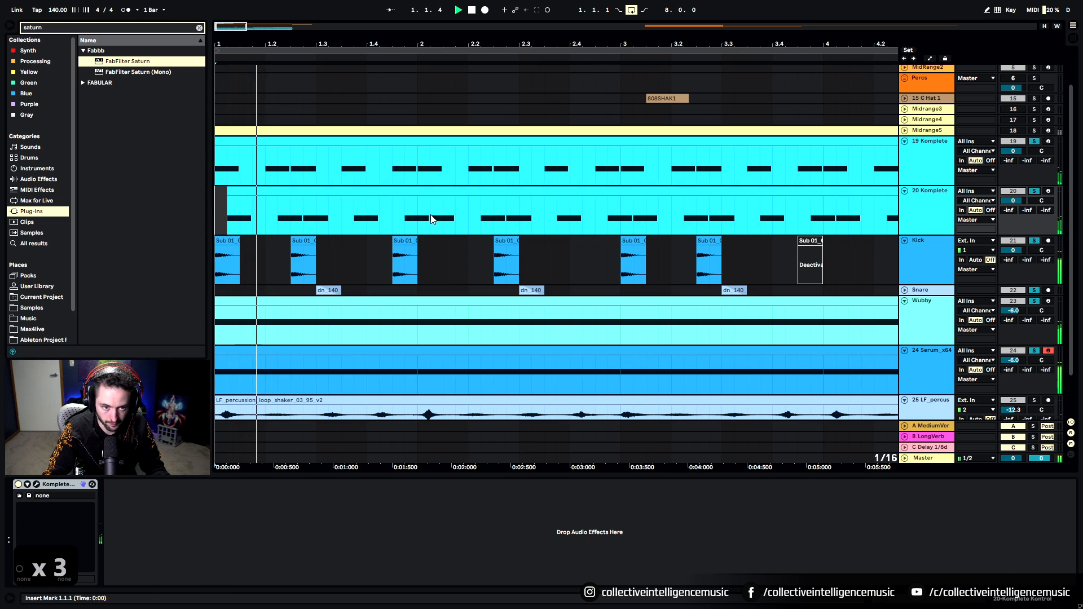
{"action": "left_click", "coordinate": [280, 190]}
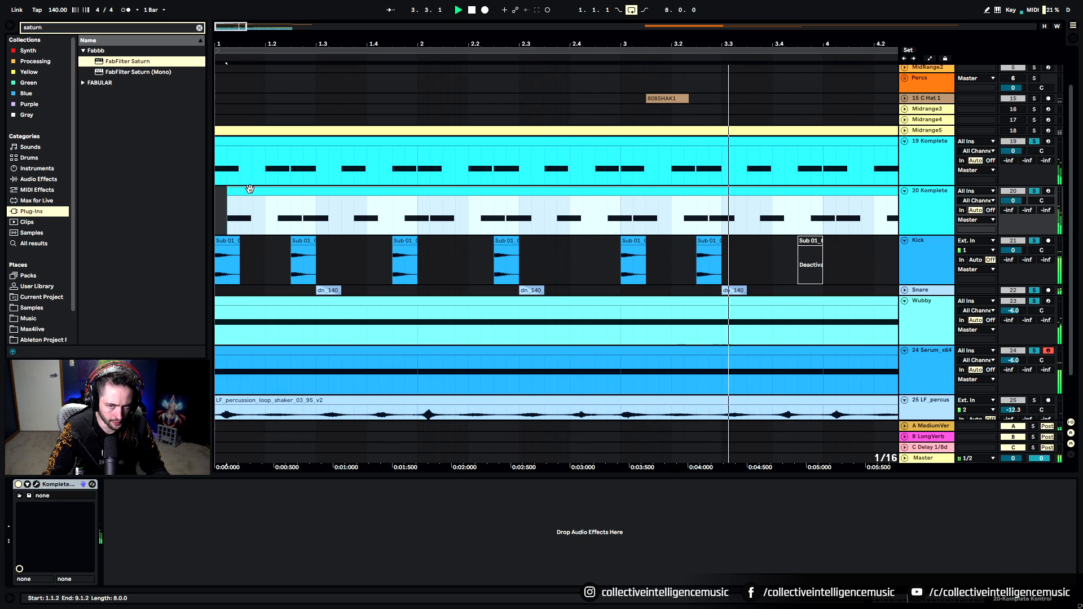
{"action": "left_click_drag", "start_coordinate": [250, 189], "coordinate": [263, 185]}
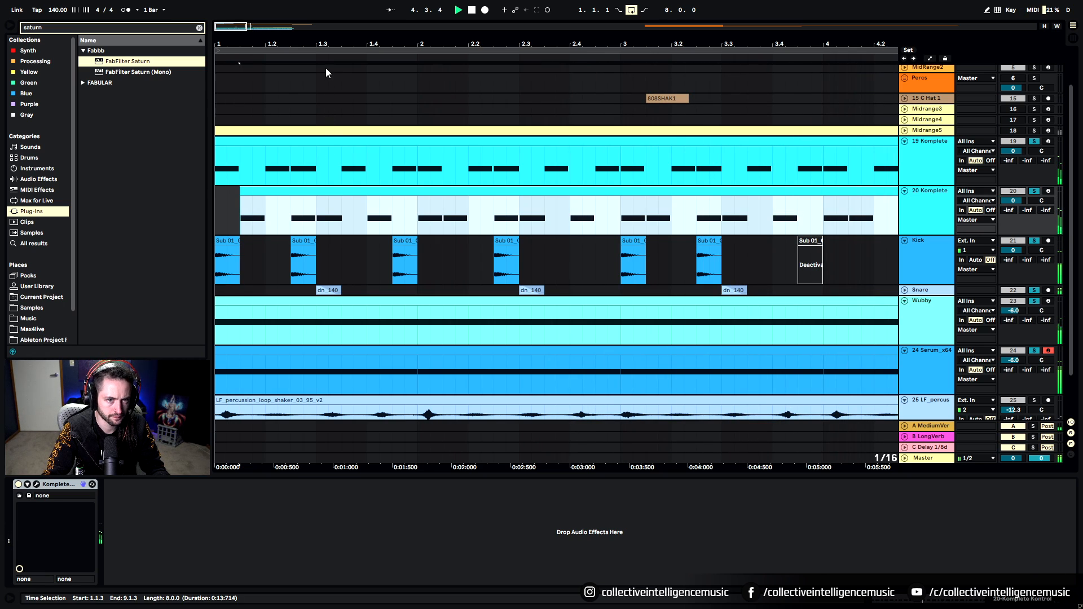
Step: Shift the duplicated Komplete clip's selection to start at 1.1.4 and play from 1.1.1
{"action": "left_click_drag", "start_coordinate": [326, 44], "coordinate": [327, 6]}
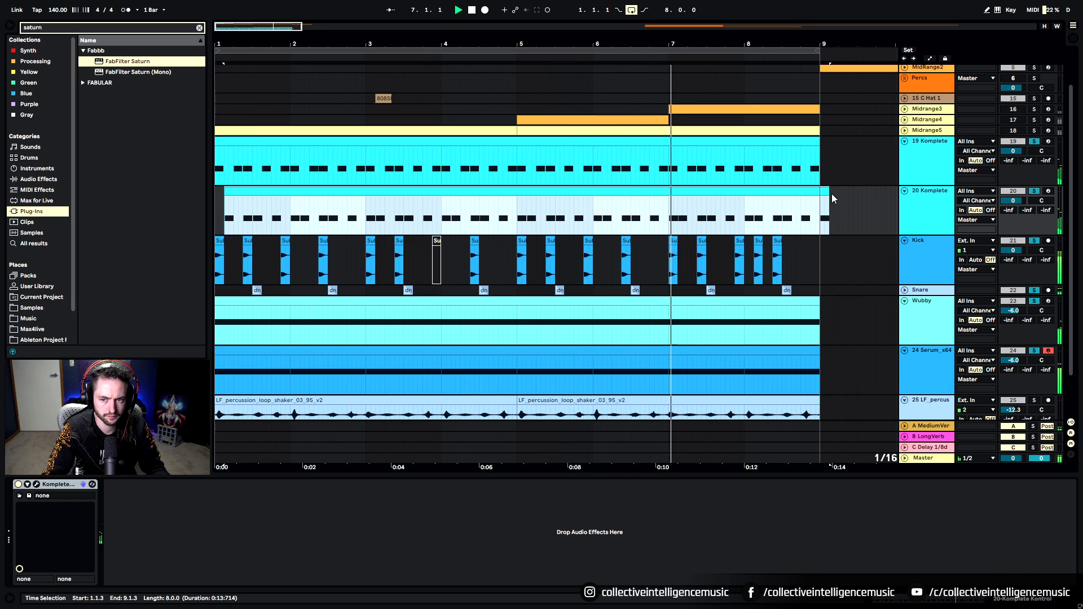
{"action": "left_click_drag", "start_coordinate": [260, 44], "coordinate": [362, 192]}
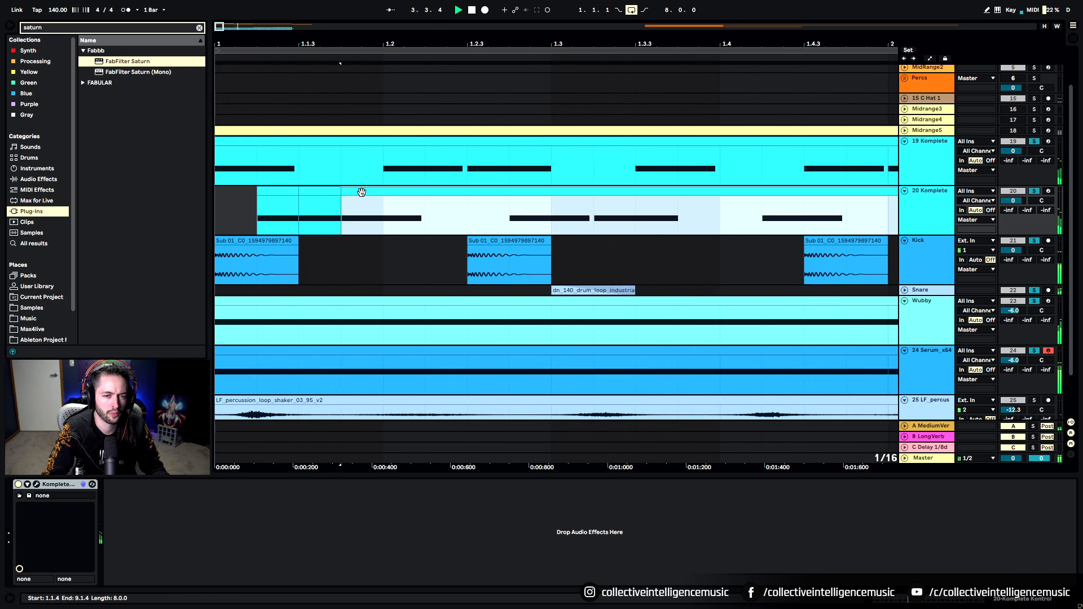
{"action": "left_click", "coordinate": [216, 201]}
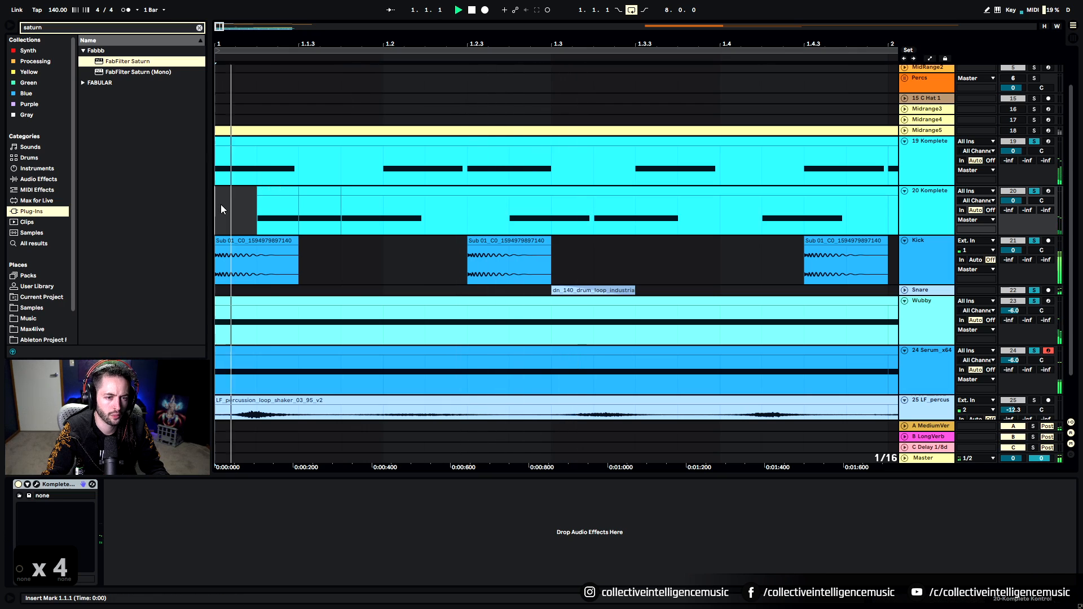
Step: Move the whole duplicated Komplete part to 1.1.3 and on to 1.1.4, and audition it from 1.4.1
{"action": "left_click_drag", "start_coordinate": [351, 40], "coordinate": [345, 13]}
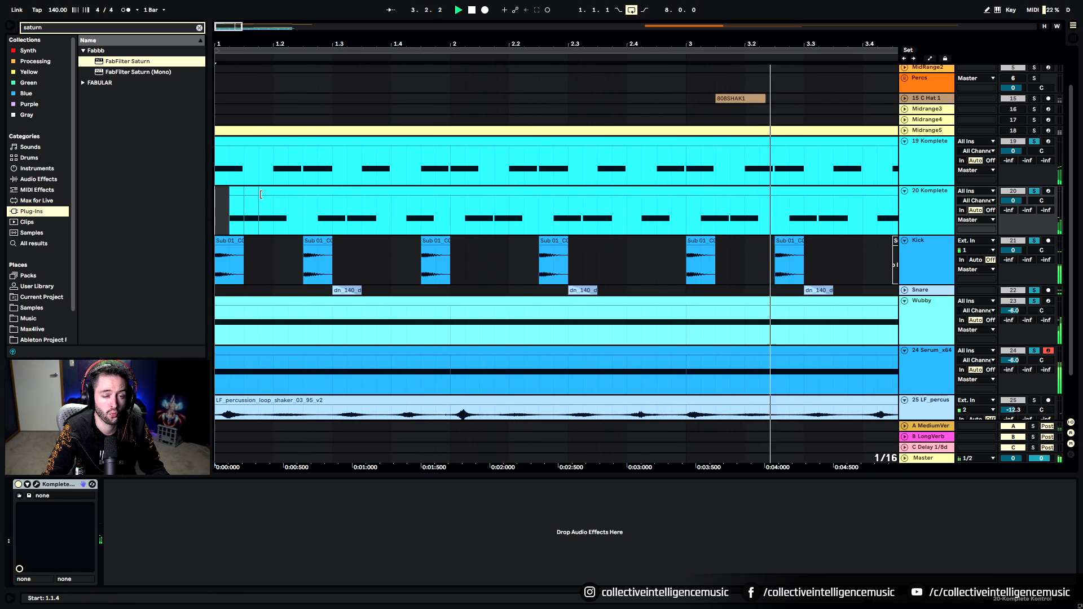
{"action": "left_click_drag", "start_coordinate": [259, 198], "coordinate": [291, 194]}
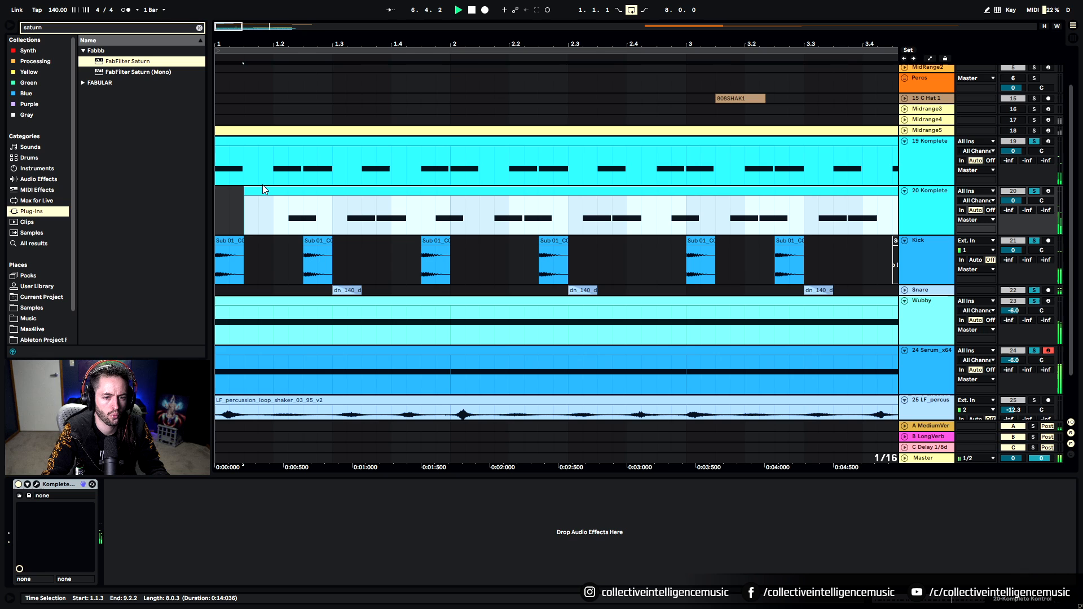
{"action": "left_click_drag", "start_coordinate": [239, 44], "coordinate": [259, 72]}
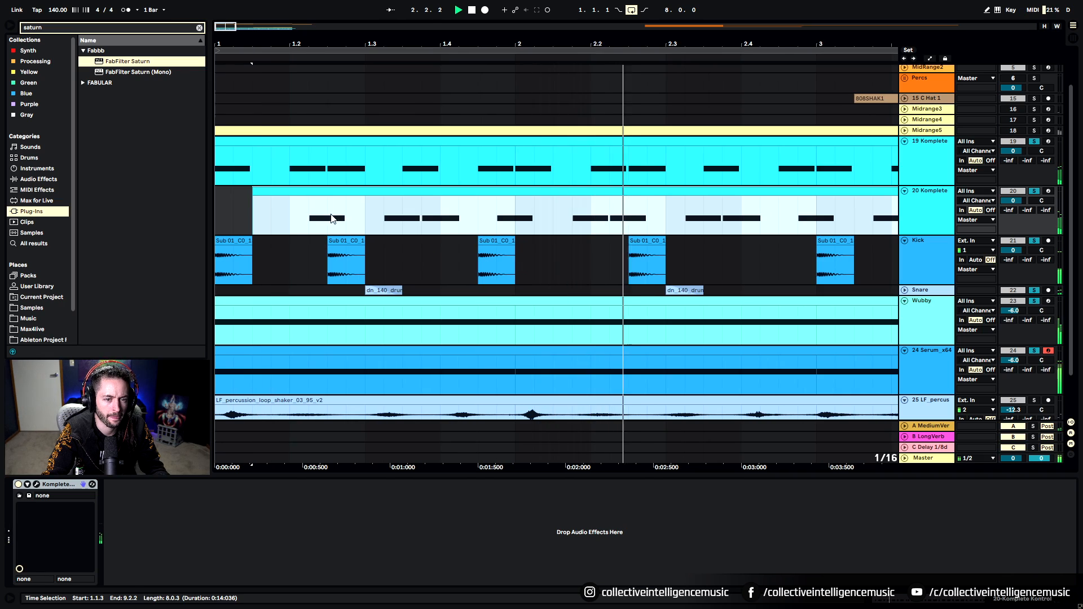
{"action": "left_click_drag", "start_coordinate": [332, 218], "coordinate": [342, 201]}
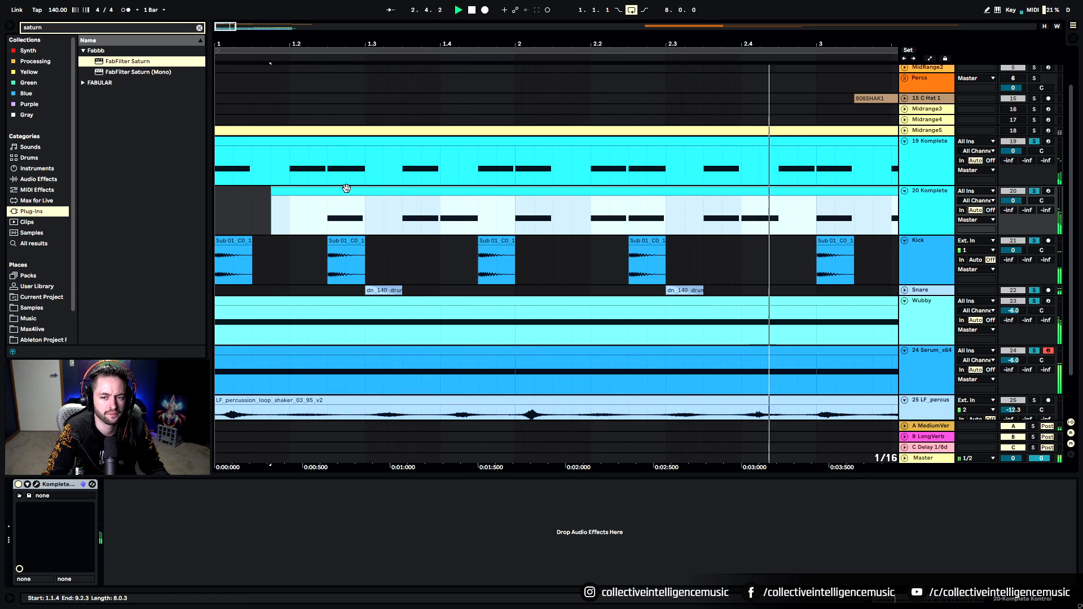
{"action": "left_click", "coordinate": [439, 219]}
{"action": "key", "text": "space"}
{"action": "key", "text": "space"}
{"action": "key", "text": "space"}
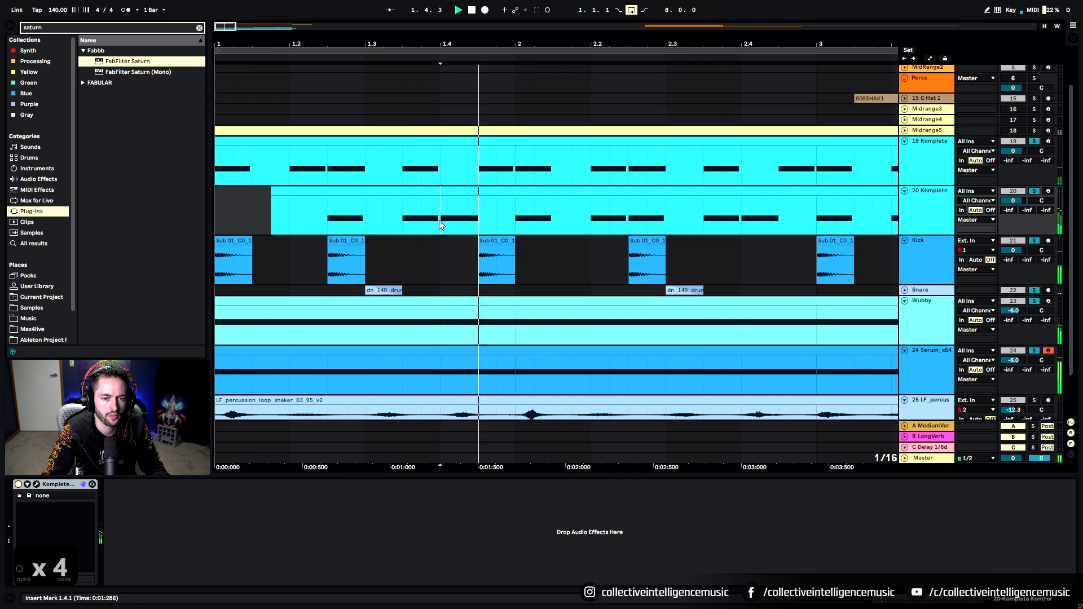
Step: Stop playback and delete the duplicated Komplete part before 1.4.1 and between 1.4.3 and 2.1.1
{"action": "key", "text": "space"}
{"action": "left_click_drag", "start_coordinate": [438, 220], "coordinate": [219, 195]}
{"action": "key", "text": "Delete"}
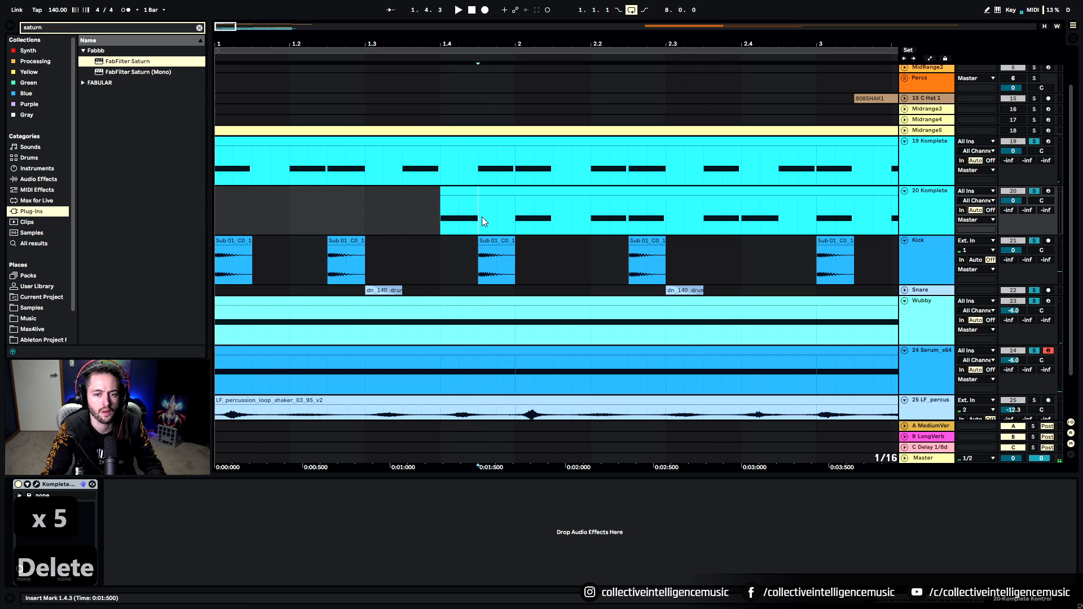
{"action": "left_click_drag", "start_coordinate": [480, 217], "coordinate": [511, 215]}
{"action": "key", "text": "Delete"}
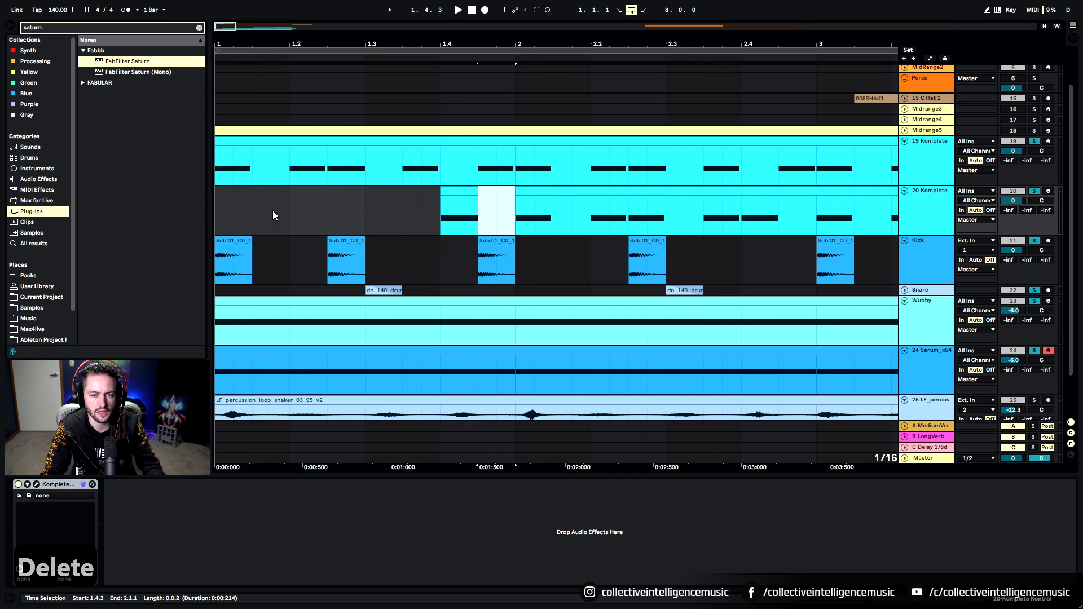
Step: Play the trimmed Komplete duplicate with the other soloed tracks from 1.1.1
{"action": "left_click", "coordinate": [228, 205]}
{"action": "key", "text": "space"}
{"action": "key", "text": "space"}
{"action": "left_click", "coordinate": [222, 216]}
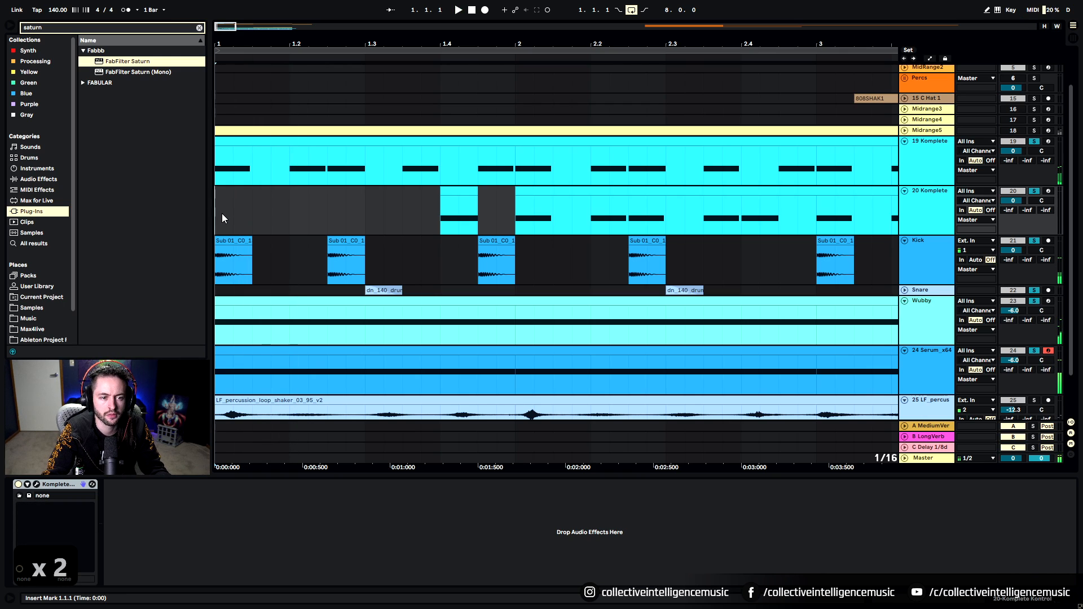
{"action": "key", "text": "space"}
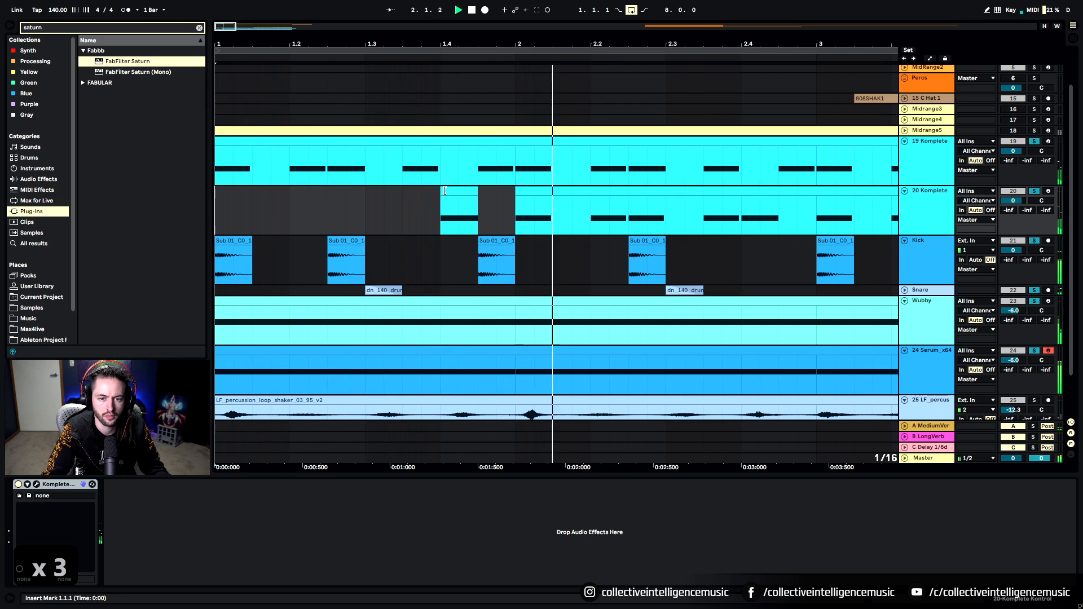
Step: Stop playback and delete the rest of the duplicated Komplete part from 2.1.1 onward, keeping only the hit at 1.4.1
{"action": "key", "text": "space"}
{"action": "left_click_drag", "start_coordinate": [515, 210], "coordinate": [743, 212]}
{"action": "key", "text": "minus"}
{"action": "left_click", "coordinate": [501, 221]}
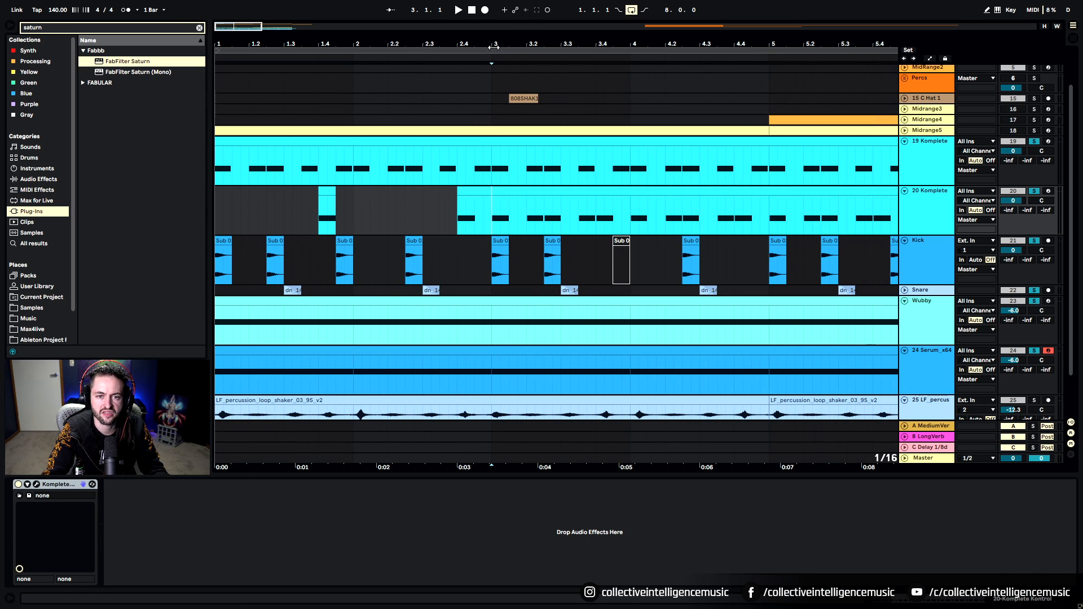
{"action": "left_click_drag", "start_coordinate": [494, 47], "coordinate": [278, 43]}
{"action": "left_click", "coordinate": [392, 192]}
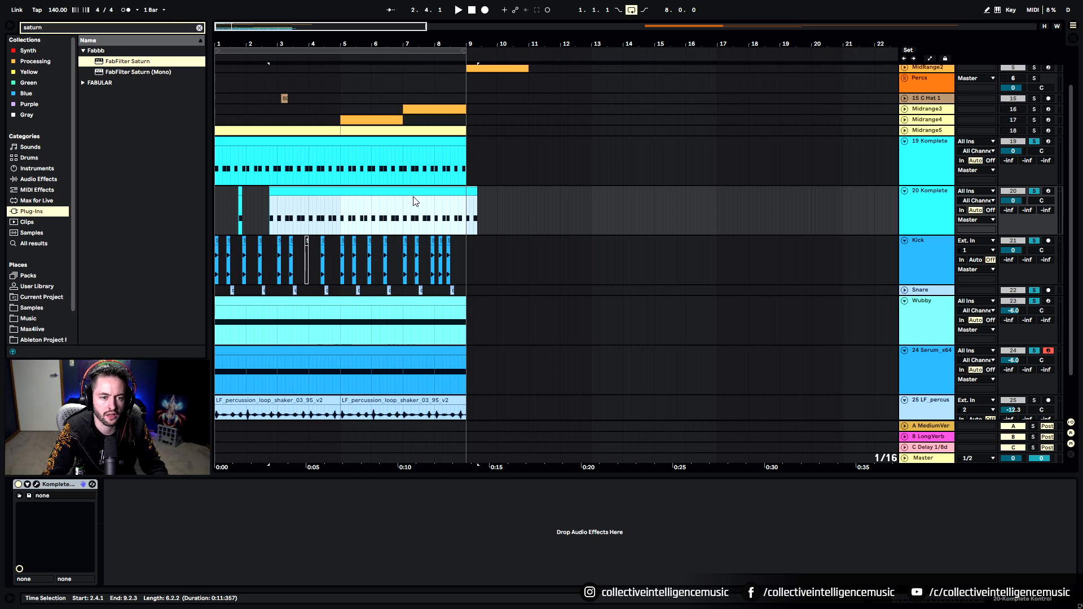
{"action": "key", "text": "Delete"}
Step: Set a fixed one-bar grid and duplicate bar 1 of the second Komplete track seven times to fill bars 2 to 8
{"action": "right_click", "coordinate": [259, 216]}
{"action": "left_click", "coordinate": [367, 296]}
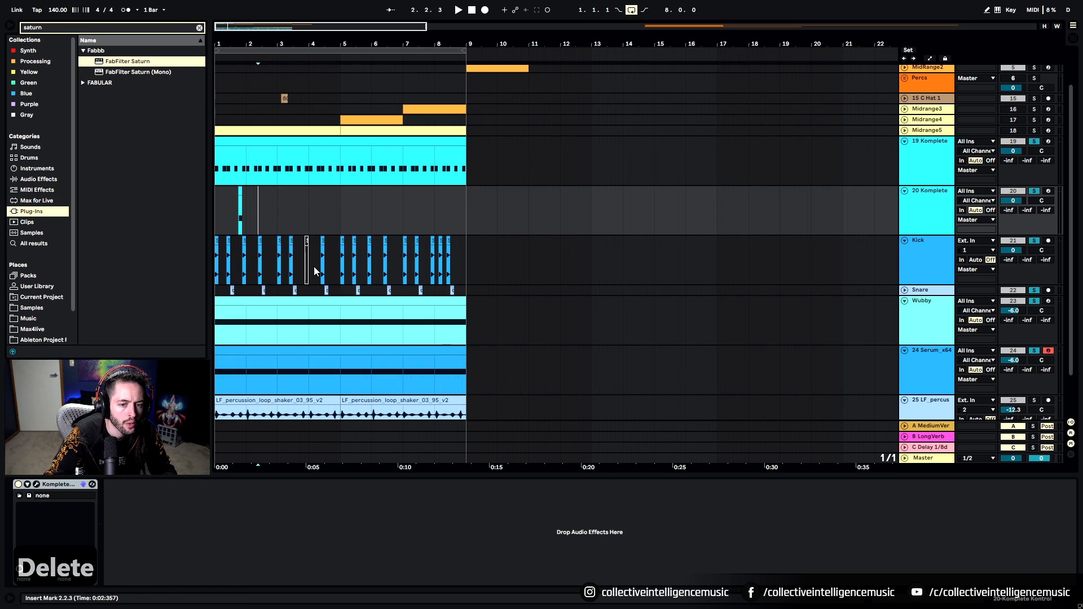
{"action": "key", "text": "ctrl+d"}
{"action": "key", "text": "ctrl+d"}
{"action": "key", "text": "ctrl+d"}
{"action": "key", "text": "ctrl+d"}
{"action": "key", "text": "ctrl+d"}
{"action": "key", "text": "ctrl+d"}
{"action": "key", "text": "ctrl+d"}
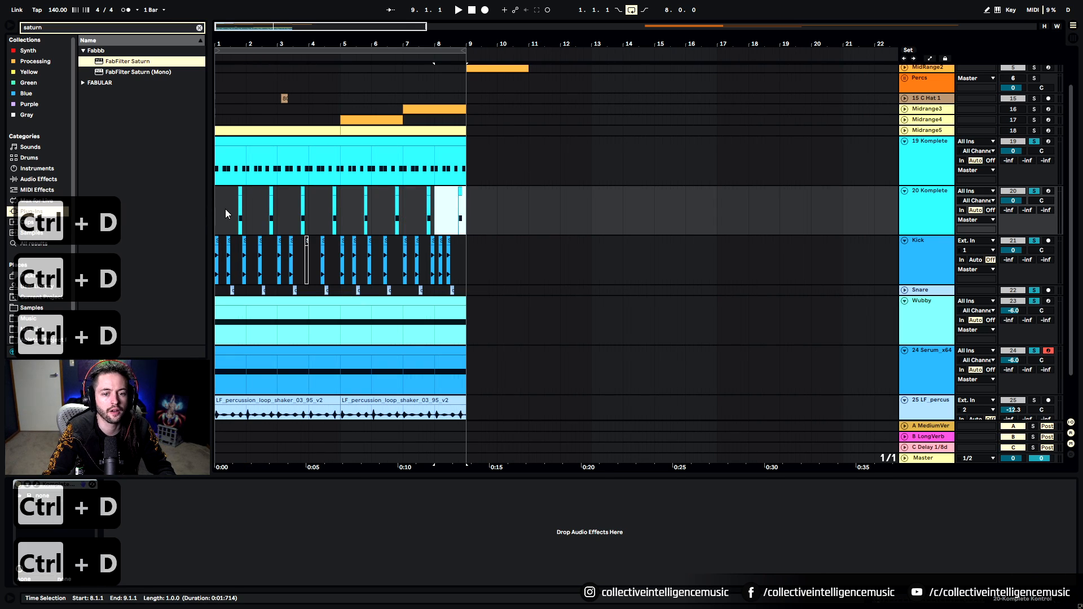
Step: Play from the start and delete the duplicated Komplete hits in bars 2, 4 and 6
{"action": "left_click", "coordinate": [226, 204]}
{"action": "key", "text": "space"}
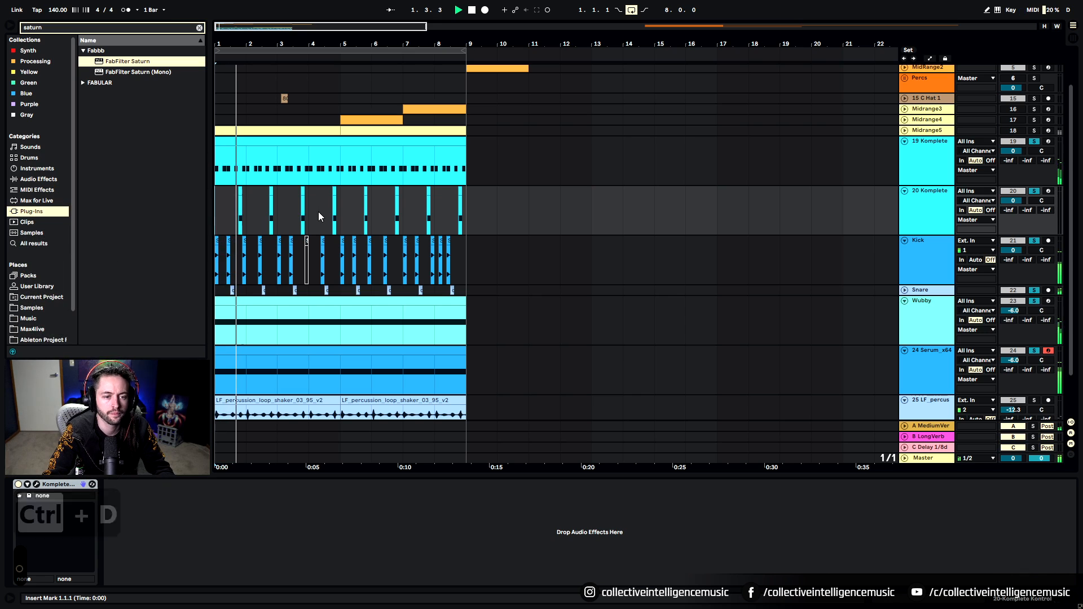
{"action": "left_click", "coordinate": [271, 214]}
{"action": "key", "text": "Delete"}
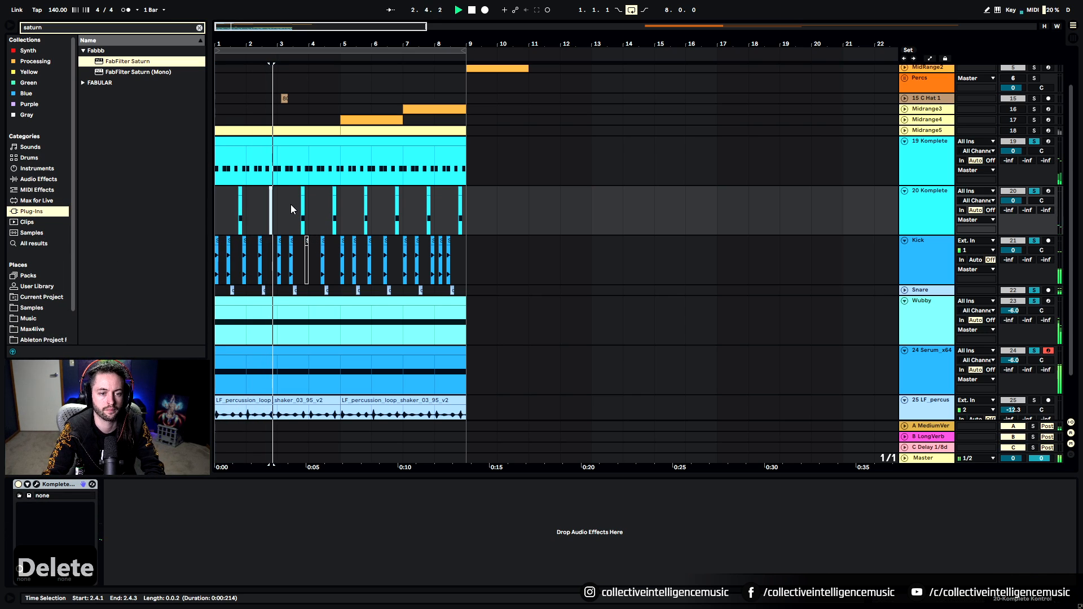
{"action": "left_click", "coordinate": [334, 202]}
{"action": "key", "text": "Delete"}
{"action": "left_click", "coordinate": [398, 200]}
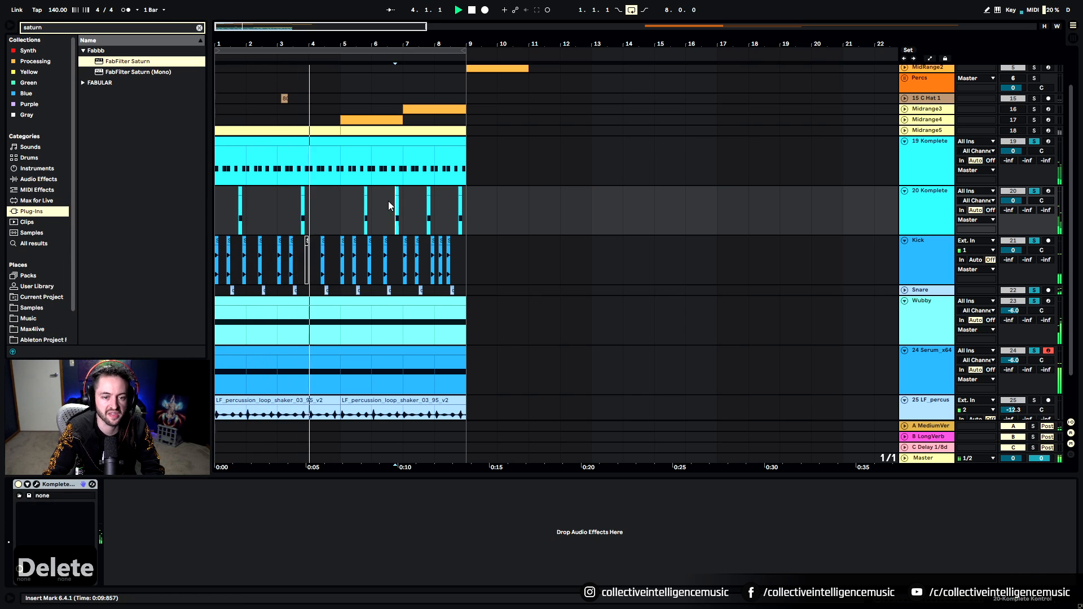
{"action": "key", "text": "Delete"}
Step: Add the shaker loop track to the solo group and play the arrangement from bar 5
{"action": "left_click", "coordinate": [467, 195]}
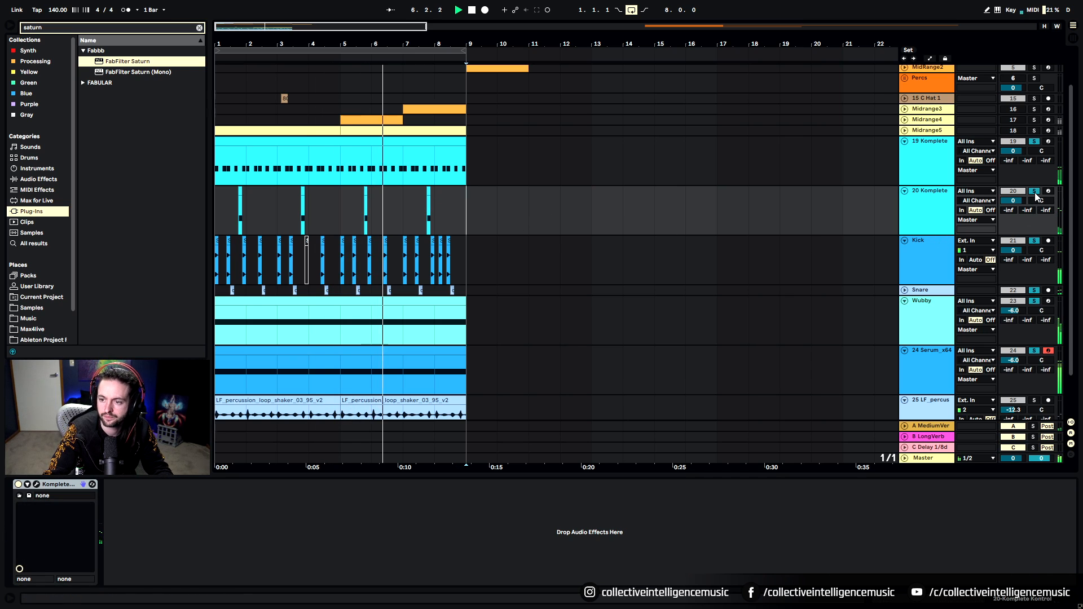
{"action": "scroll", "coordinate": [679, 234], "scroll_direction": "down", "scroll_amount": 2}
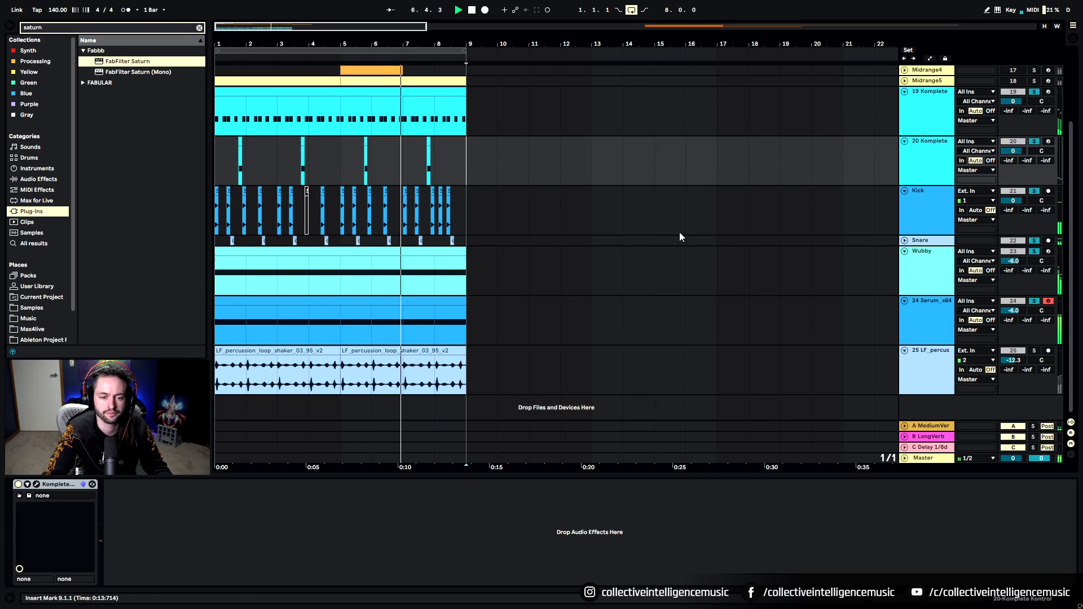
{"action": "left_click", "coordinate": [1035, 352]}
{"action": "key", "text": "space"}
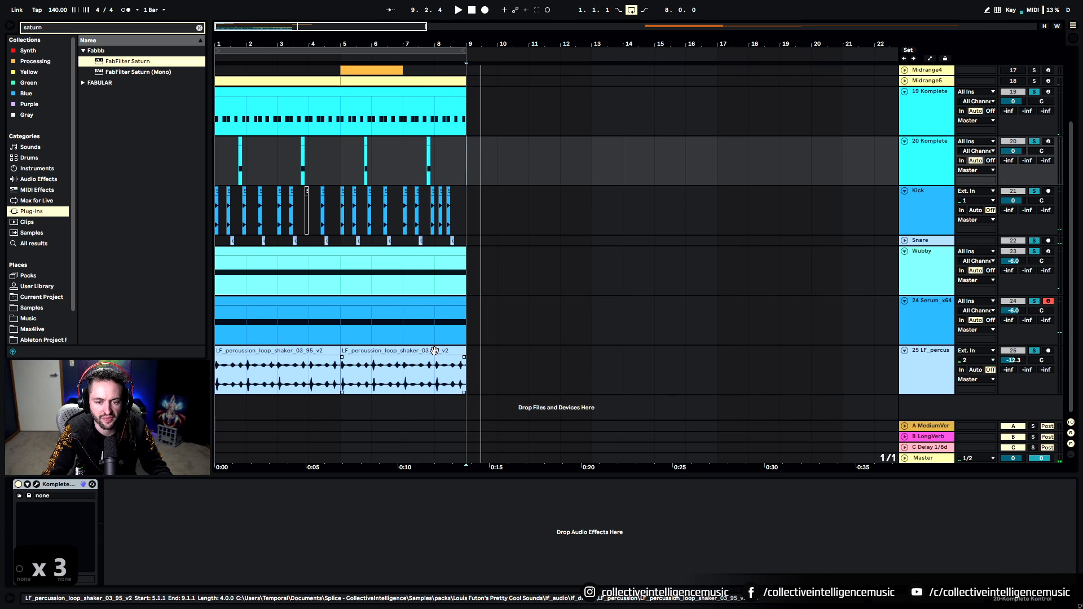
{"action": "left_click", "coordinate": [434, 350]}
{"action": "key", "text": "space"}
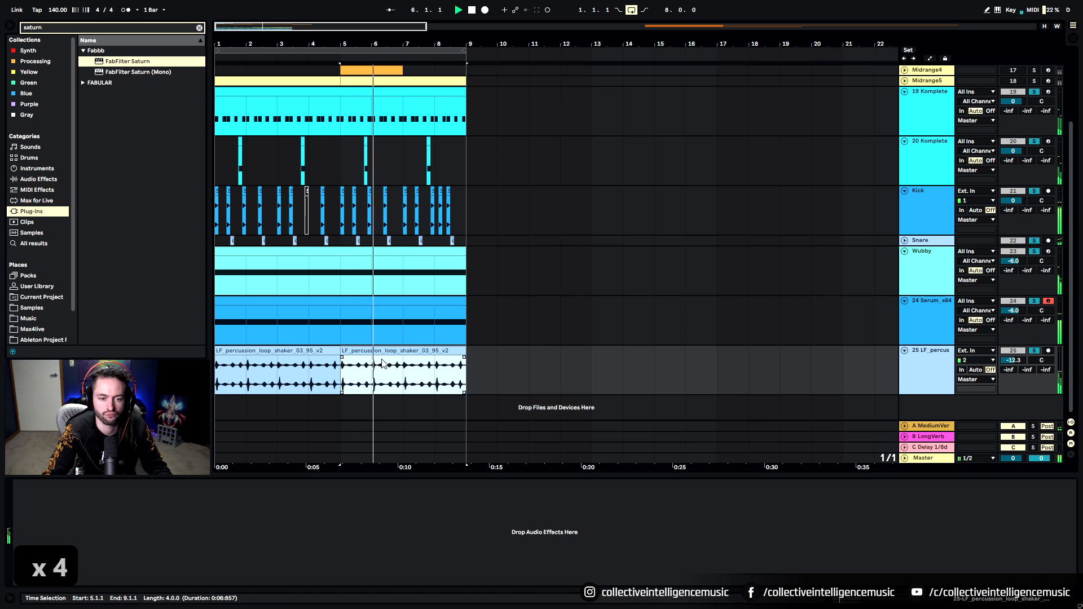
Step: Stop playback and delete the shaker loop clips together with their track
{"action": "left_click", "coordinate": [322, 352]}
{"action": "key", "text": "space"}
{"action": "left_click", "coordinate": [927, 156]}
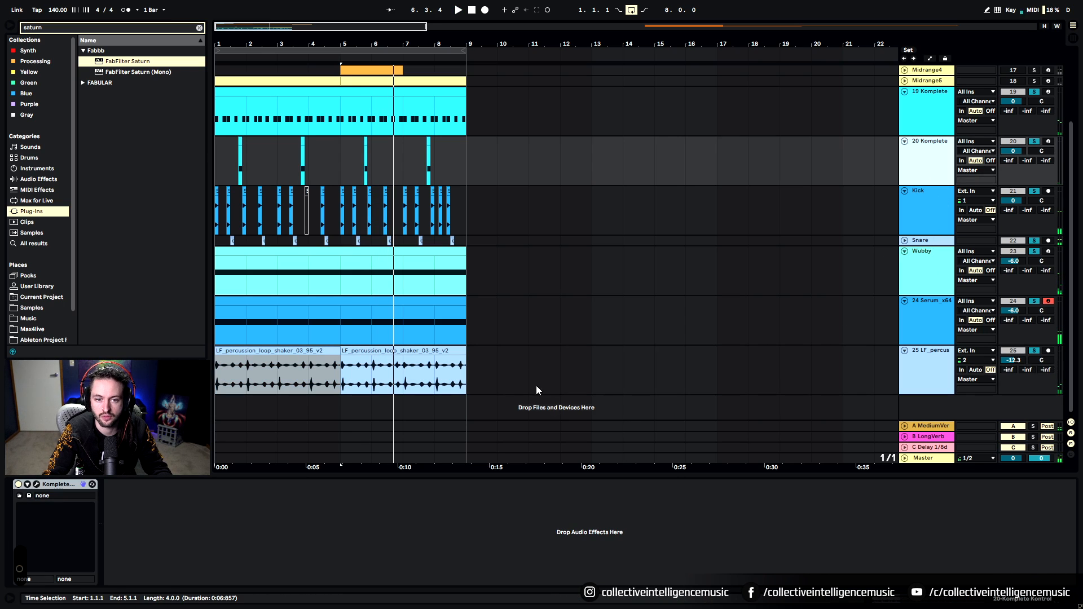
{"action": "left_click", "coordinate": [932, 384]}
{"action": "key", "text": "Delete"}
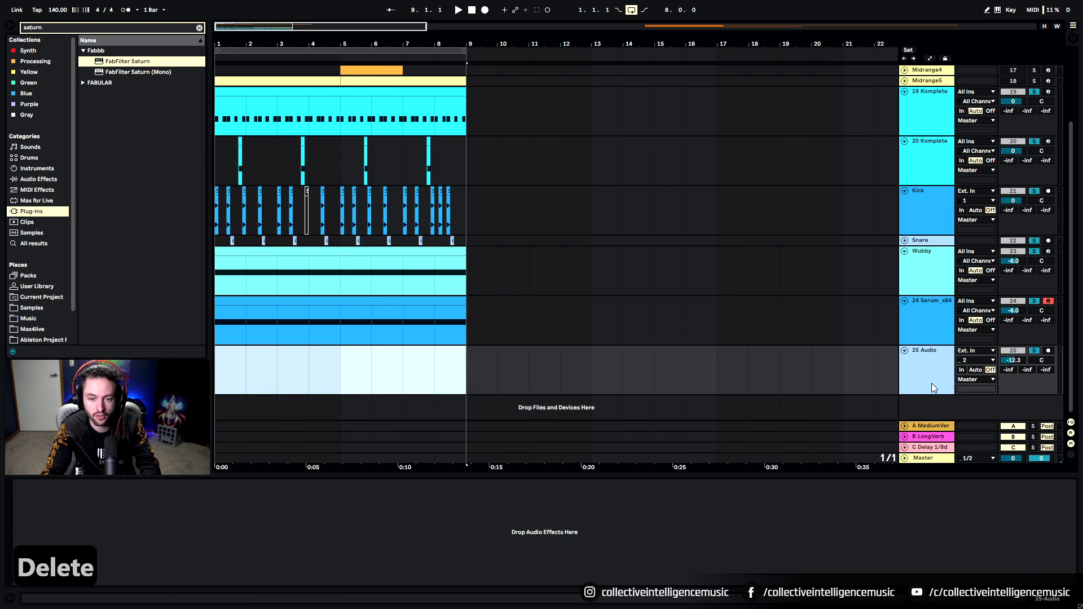
{"action": "key", "text": "Delete"}
Step: Insert a new MIDI track directly below the duplicated Komplete track
{"action": "left_click", "coordinate": [936, 157]}
{"action": "right_click", "coordinate": [936, 157]}
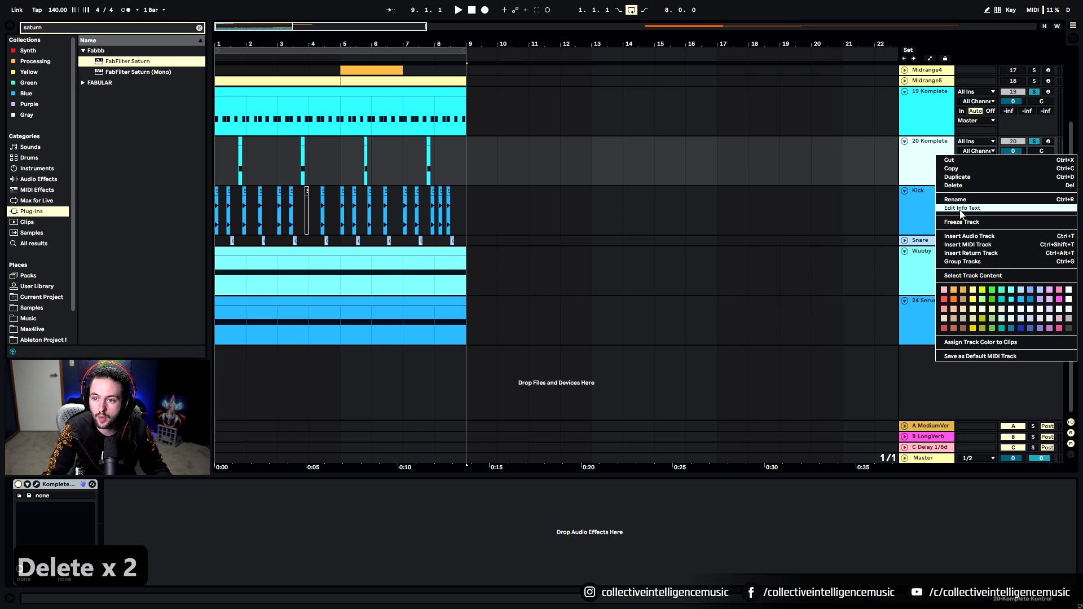
{"action": "left_click", "coordinate": [967, 244]}
Step: Clear the browser search and preview the 808SHAK1 and 808SHAK3 samples in the HATS - shakers and tams folder
{"action": "left_click", "coordinate": [200, 27]}
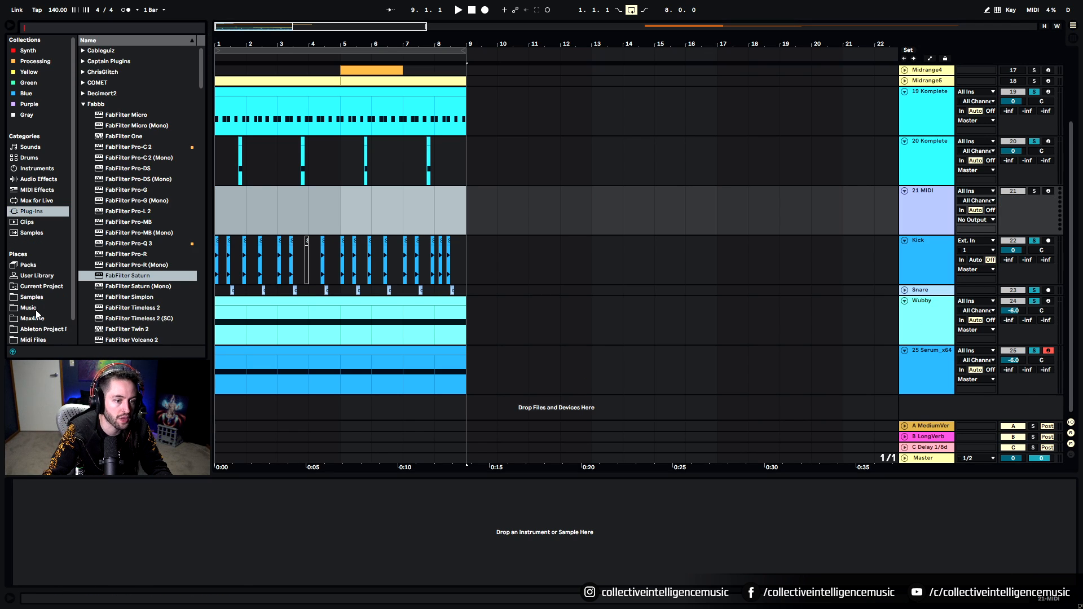
{"action": "left_click", "coordinate": [36, 299]}
{"action": "left_click", "coordinate": [86, 72]}
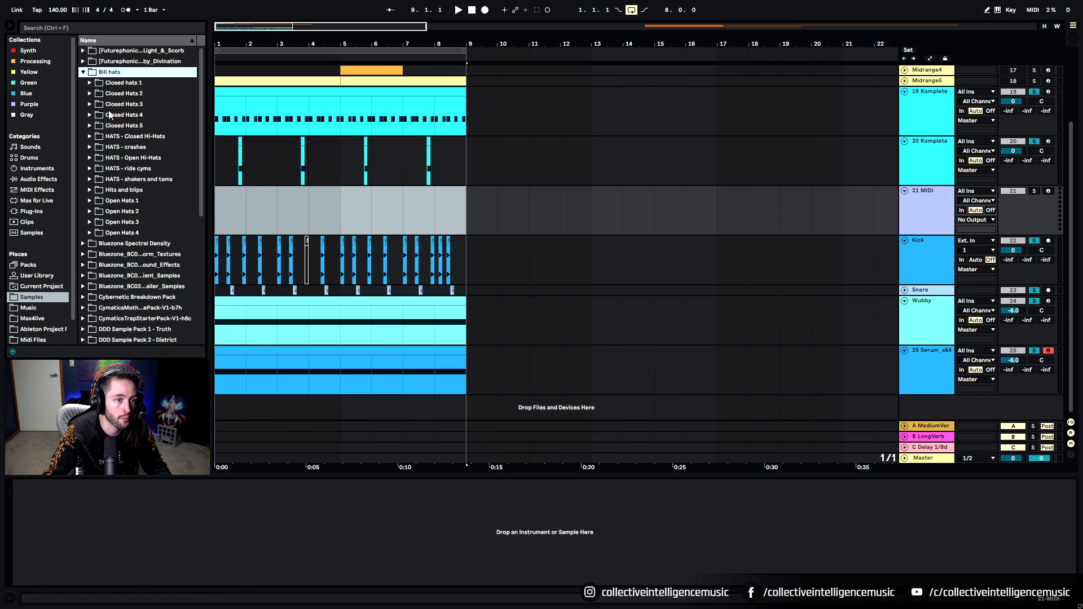
{"action": "left_click", "coordinate": [90, 179]}
{"action": "key", "text": "Down"}
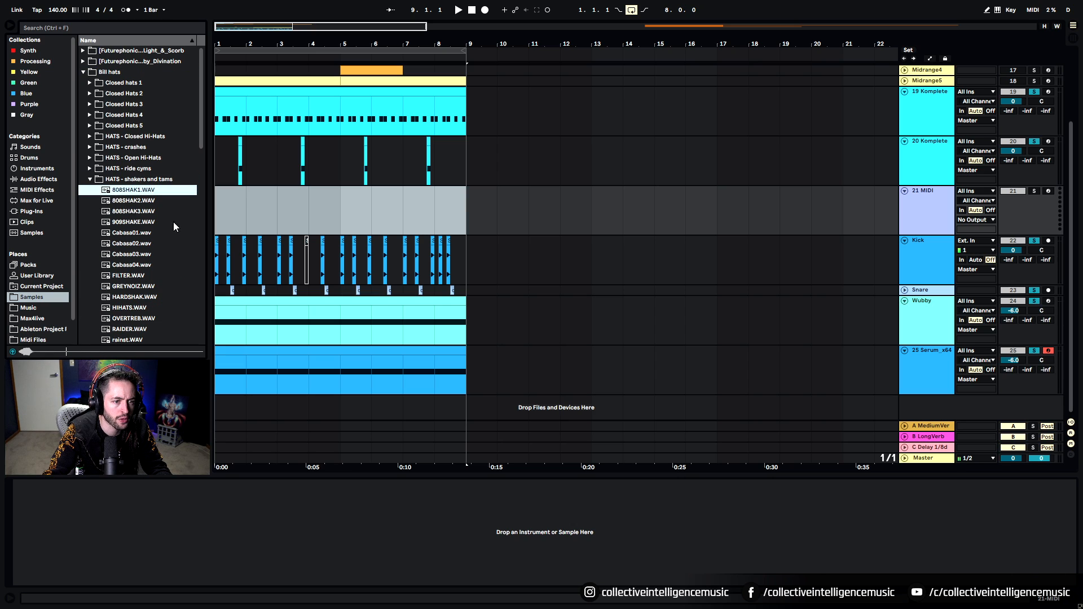
{"action": "left_click", "coordinate": [140, 211]}
{"action": "left_click", "coordinate": [141, 192]}
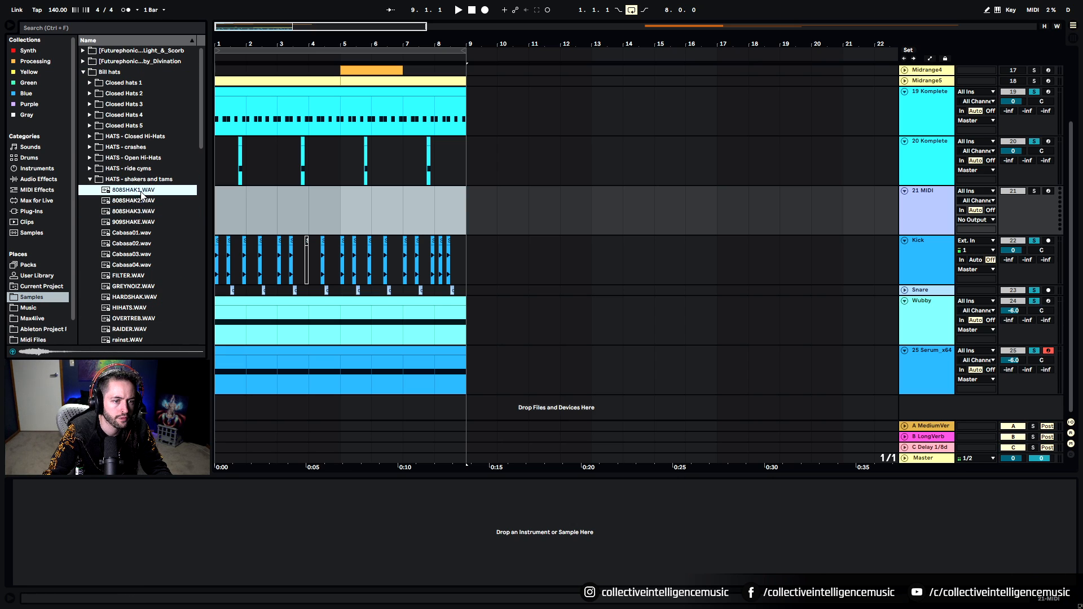
Step: Find the empty Drum Rack among the drum devices and load it onto the new MIDI track
{"action": "left_click", "coordinate": [279, 198]}
{"action": "left_click", "coordinate": [233, 201]}
{"action": "left_click_drag", "start_coordinate": [211, 200], "coordinate": [210, 201]}
{"action": "left_click", "coordinate": [49, 79]}
{"action": "left_click", "coordinate": [29, 157]}
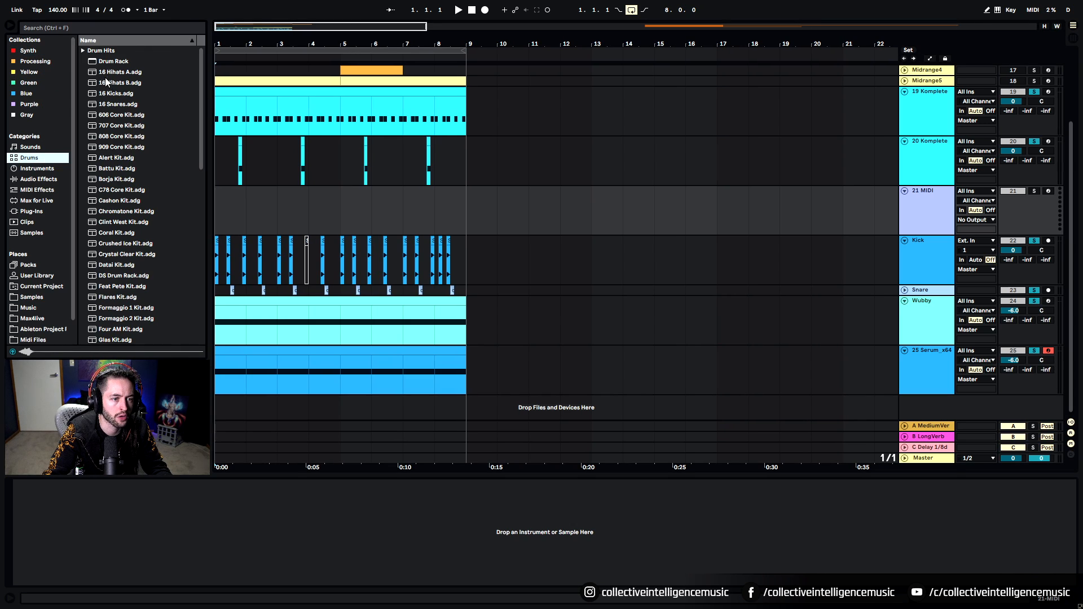
{"action": "left_click_drag", "start_coordinate": [113, 61], "coordinate": [244, 136]}
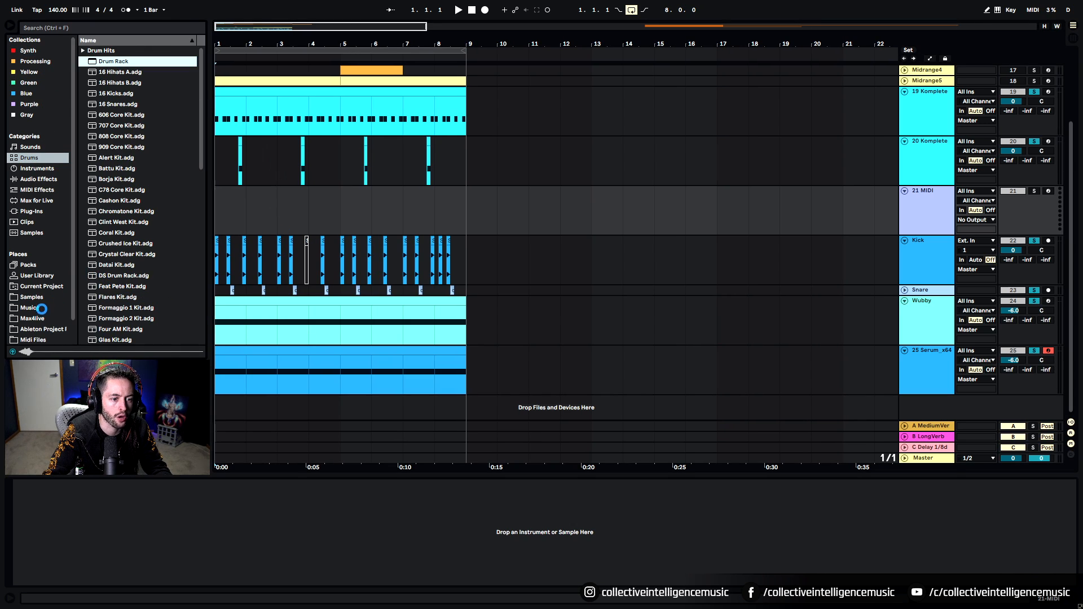
Step: Load 808SHAK1.WAV onto pad C1 and 808SHAK2.WAV onto pad C#1 of the Drum Rack
{"action": "left_click", "coordinate": [37, 297]}
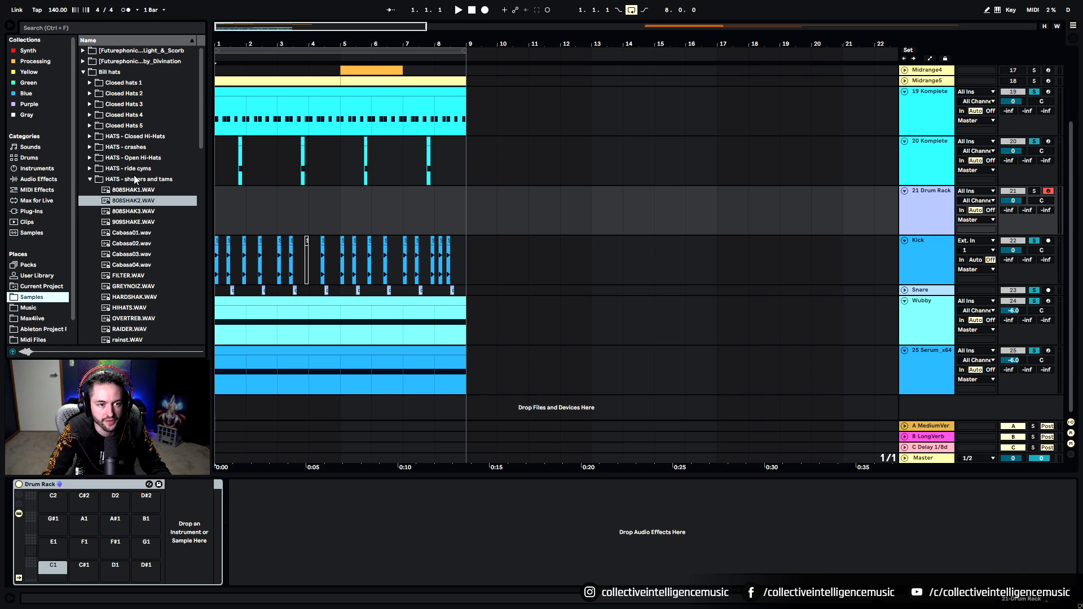
{"action": "left_click", "coordinate": [137, 191]}
{"action": "left_click_drag", "start_coordinate": [130, 254], "coordinate": [52, 571]}
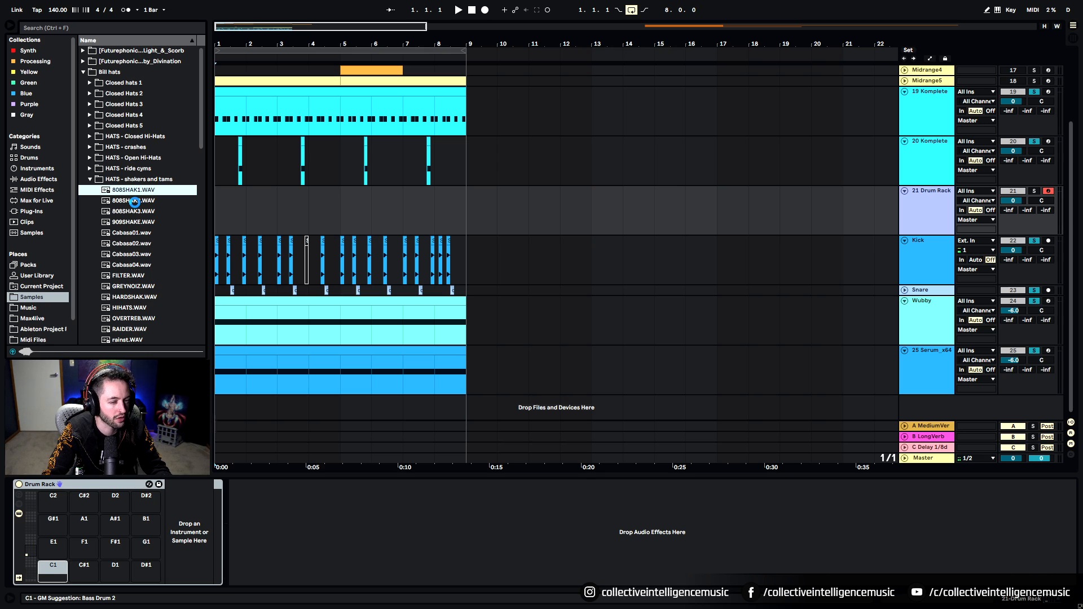
{"action": "left_click_drag", "start_coordinate": [135, 202], "coordinate": [107, 557]}
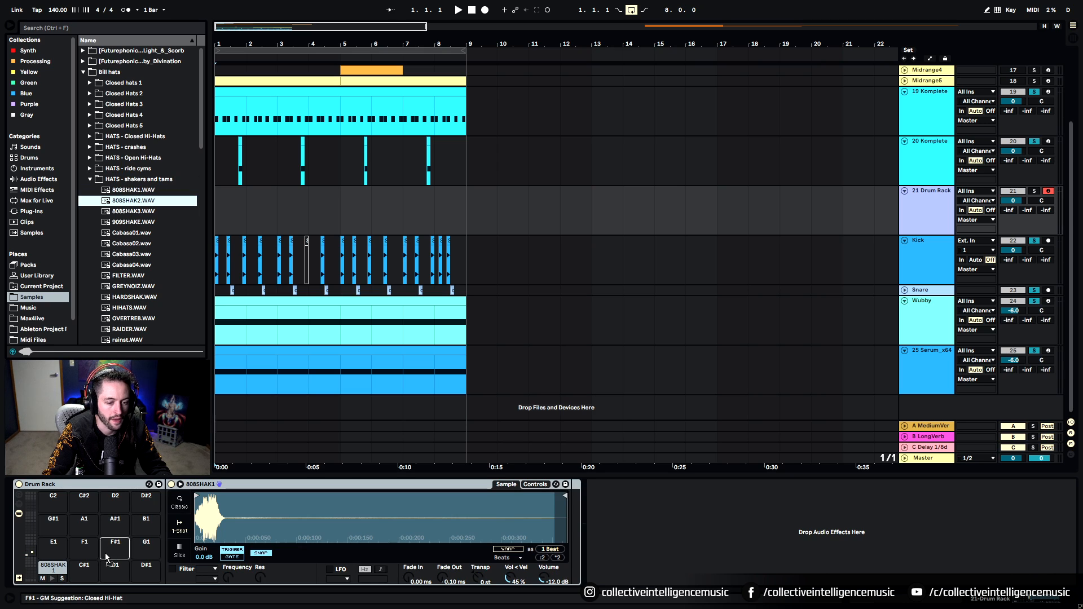
Step: Preview the Cabasa samples and load Cabasa01 to Cabasa04 together onto the Drum Rack pads from E1 to G1
{"action": "left_click", "coordinate": [126, 233]}
{"action": "left_click", "coordinate": [125, 244]}
{"action": "left_click", "coordinate": [126, 265]}
{"action": "left_click", "coordinate": [128, 254]}
{"action": "left_click", "coordinate": [129, 243]}
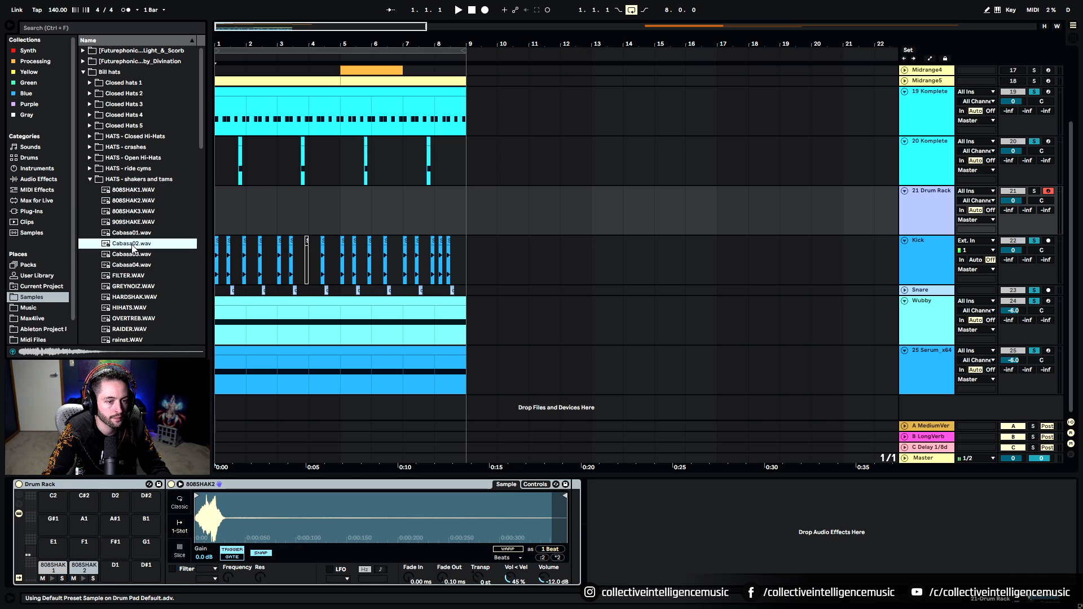
{"action": "left_click", "coordinate": [131, 232]}
{"action": "left_click", "coordinate": [134, 265], "text": "shift"}
{"action": "left_click_drag", "start_coordinate": [136, 280], "coordinate": [63, 539]}
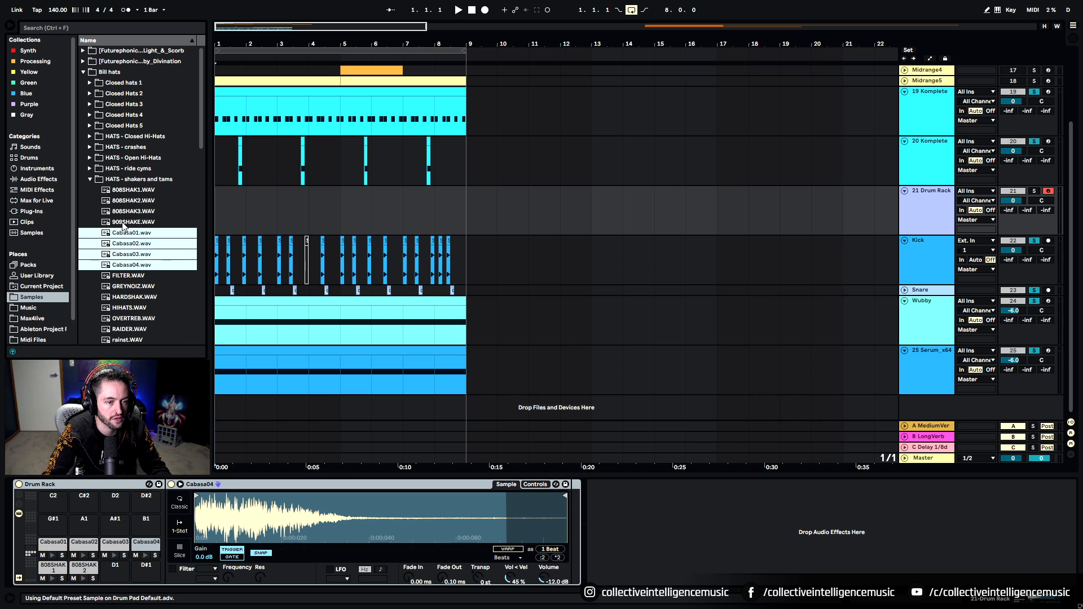
Step: Create a single empty eight-bar MIDI clip on the Drum Rack track, spanning bars 1 to 9
{"action": "left_click", "coordinate": [145, 223]}
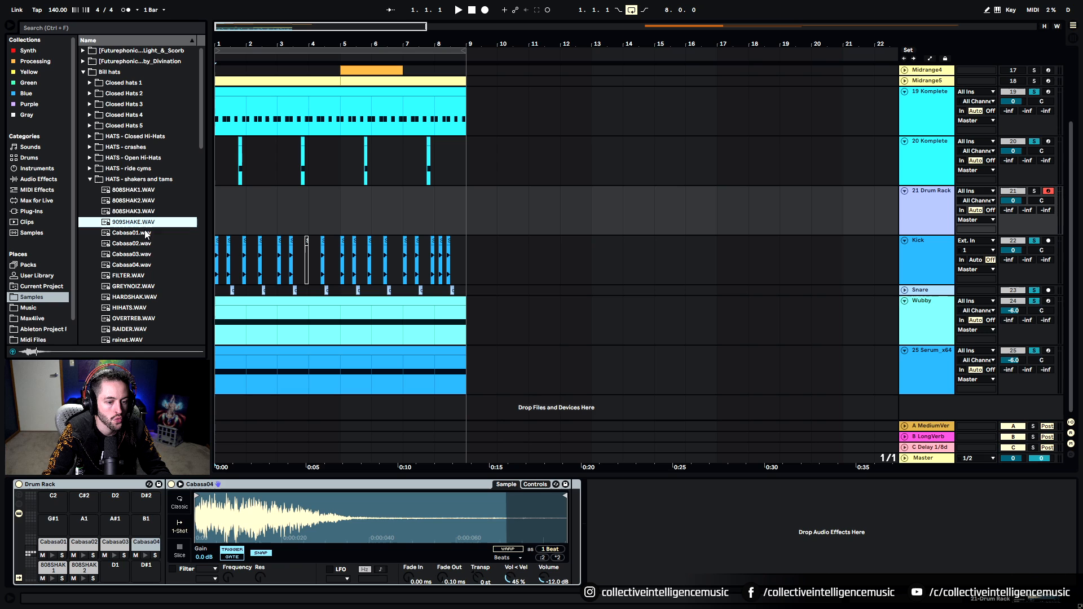
{"action": "left_click_drag", "start_coordinate": [233, 202], "coordinate": [450, 221]}
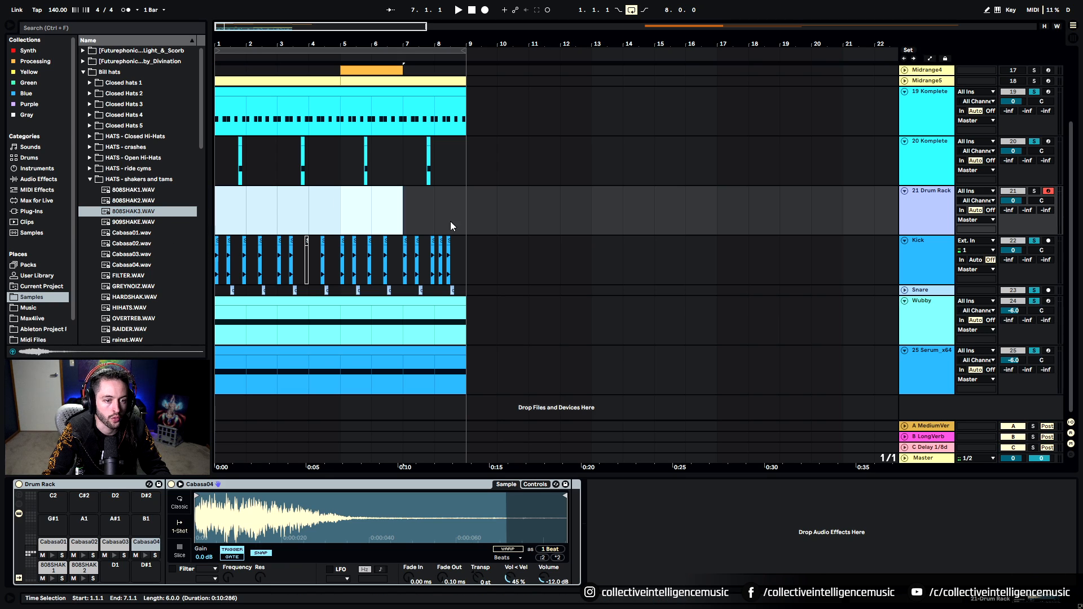
{"action": "key", "text": "ctrl+shift+m"}
{"action": "key", "text": "ctrl+j"}
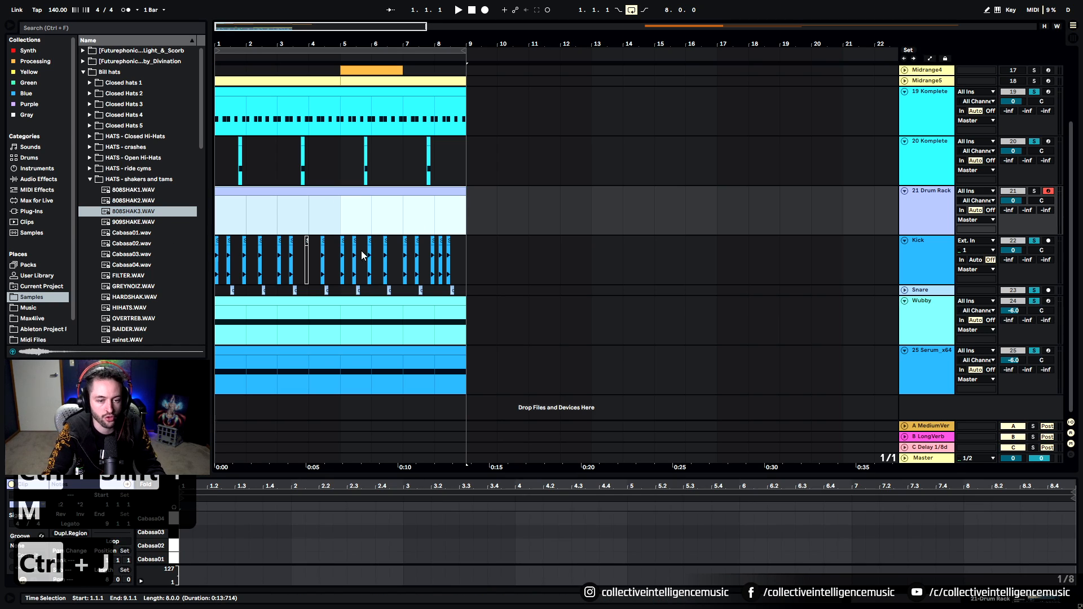
{"action": "left_click", "coordinate": [208, 521]}
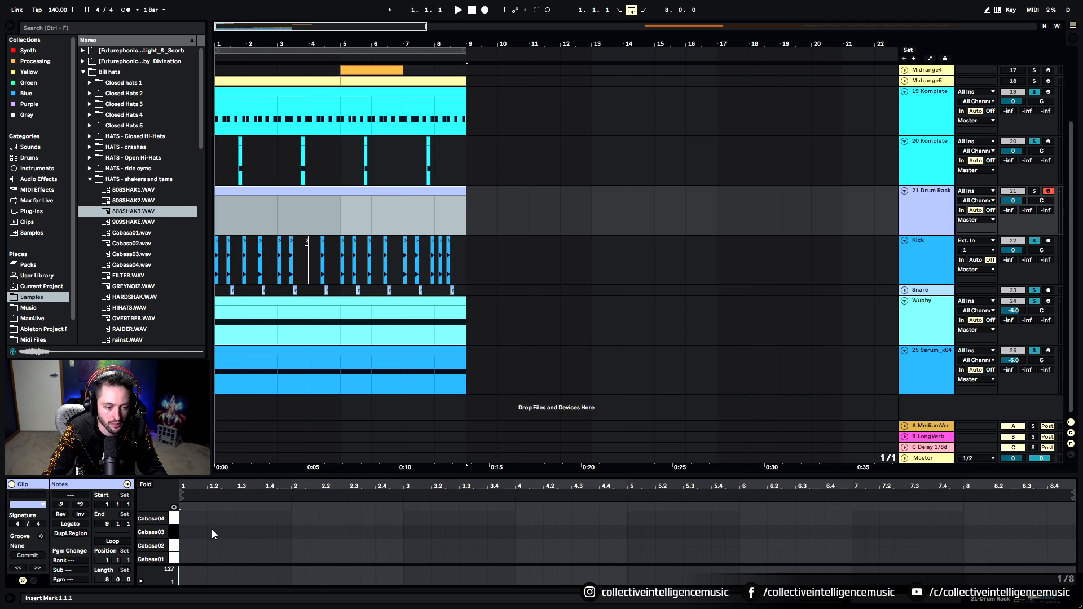
Step: With a 1/16 fixed grid, place sixteenth-note hits of 808SHAK1 at 1.1.1 and 808SHAK2 at 1.1.2
{"action": "scroll", "coordinate": [181, 555], "scroll_direction": "down", "scroll_amount": 3}
{"action": "double_click", "coordinate": [187, 557]}
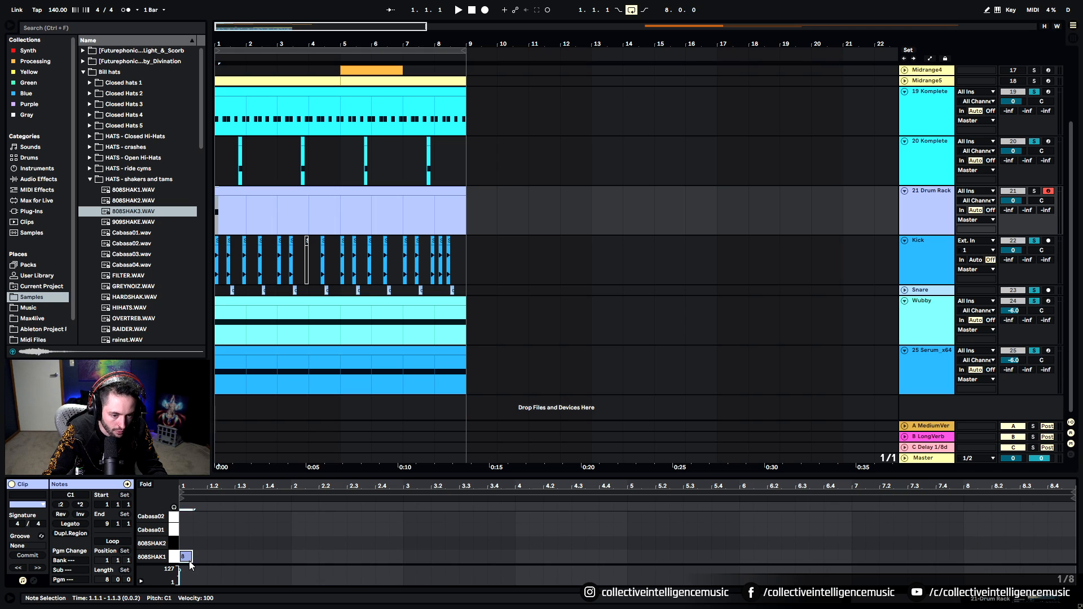
{"action": "left_click", "coordinate": [207, 553]}
{"action": "right_click", "coordinate": [234, 553]}
{"action": "left_click", "coordinate": [313, 516]}
{"action": "right_click", "coordinate": [278, 551]}
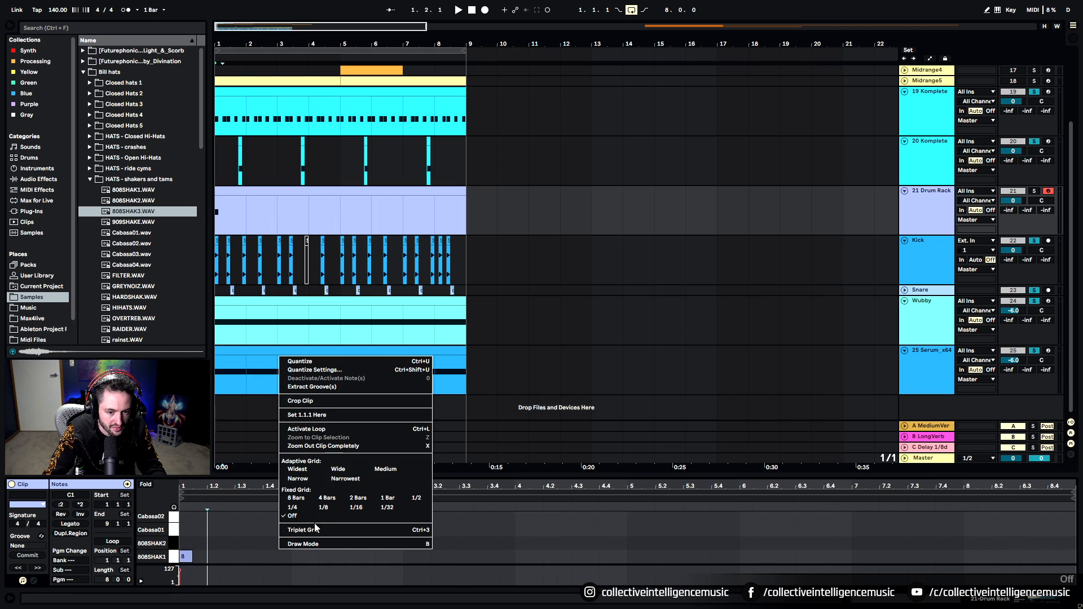
{"action": "left_click", "coordinate": [347, 509]}
{"action": "left_click_drag", "start_coordinate": [201, 484], "coordinate": [210, 541]}
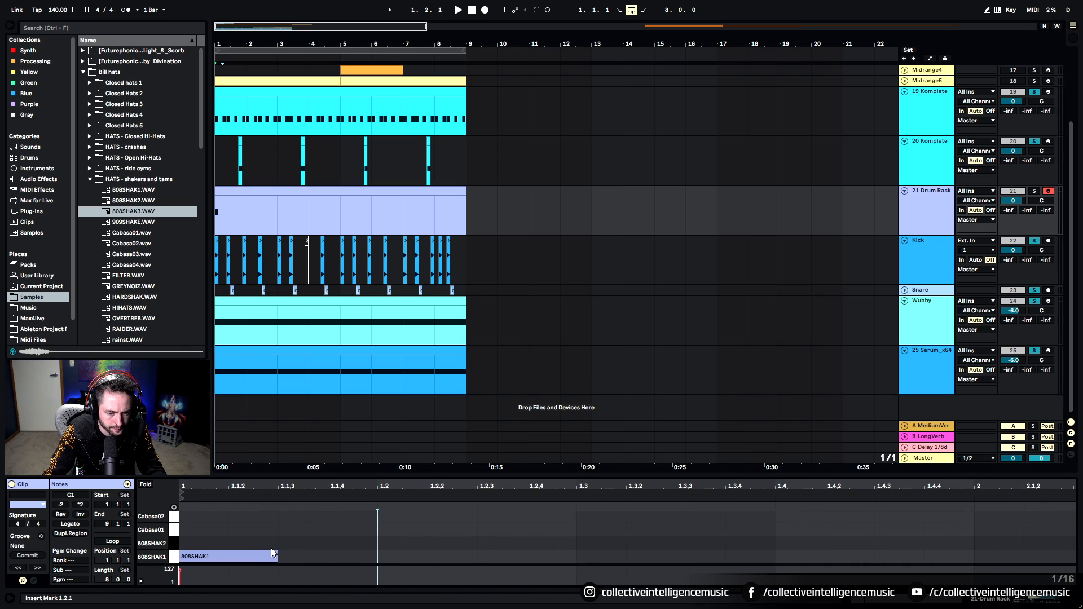
{"action": "double_click", "coordinate": [233, 556]}
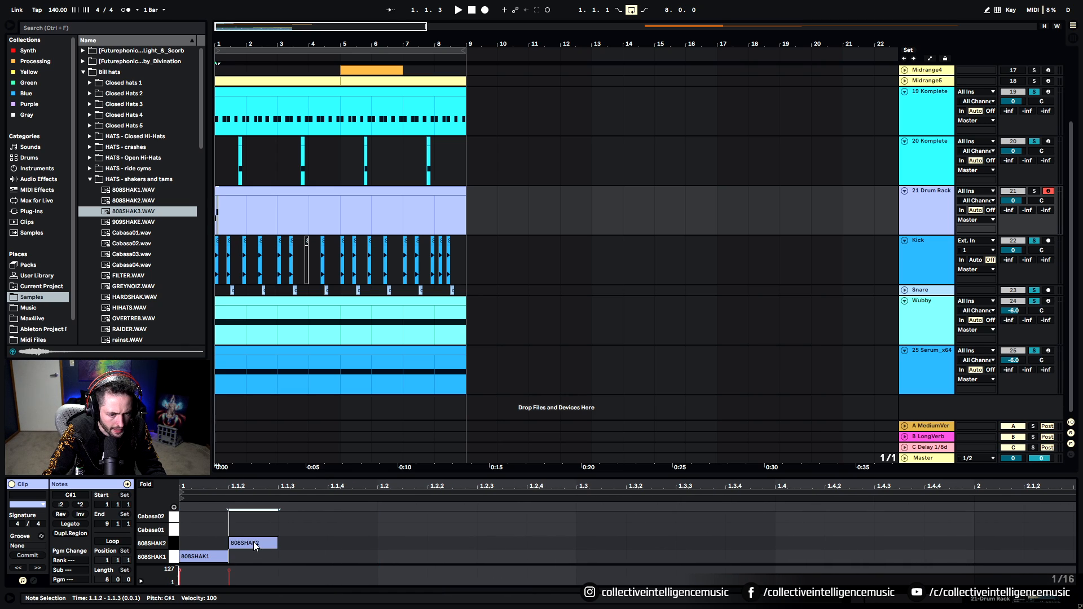
Step: Solo the Drum Rack track and audition the two shaker notes repeatedly
{"action": "key", "text": "space"}
{"action": "key", "text": "space"}
{"action": "key", "text": "space"}
{"action": "key", "text": "space"}
{"action": "key", "text": "space"}
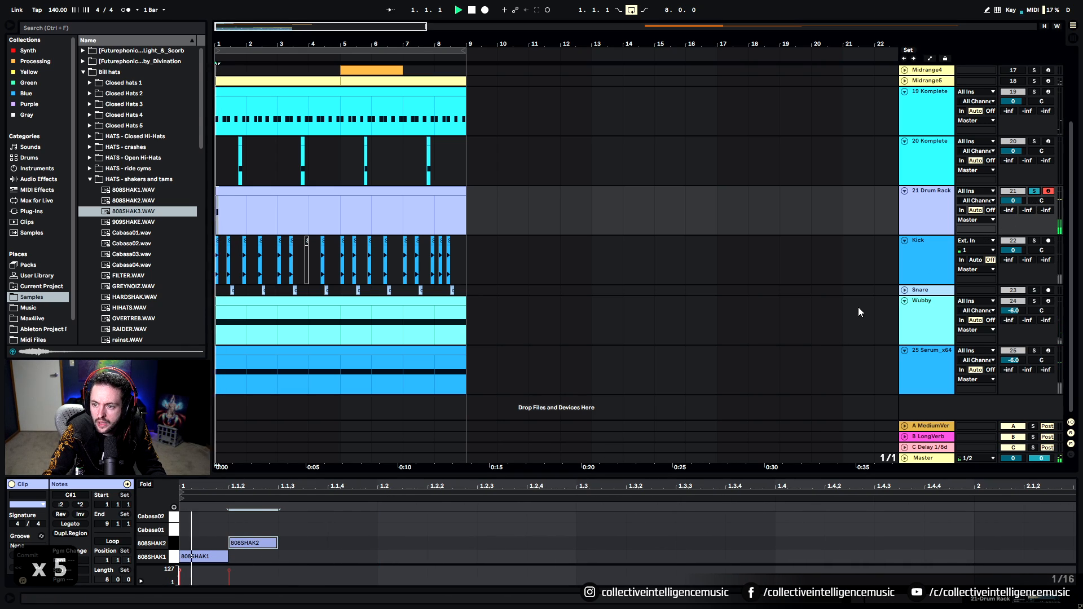
{"action": "key", "text": "space"}
{"action": "key", "text": "space"}
{"action": "key", "text": "space"}
{"action": "key", "text": "space"}
{"action": "key", "text": "space"}
{"action": "key", "text": "space"}
{"action": "key", "text": "space"}
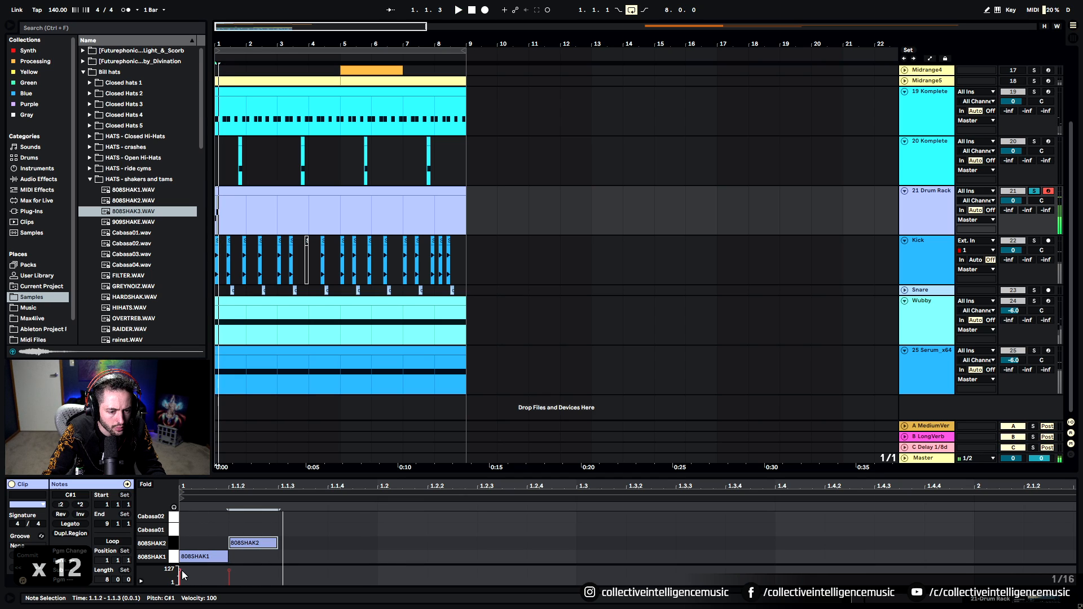
Step: Lower the 808SHAK1 note's velocity to 63 and the 808SHAK2 note's to 85, and duplicate the pair to fill the first beat
{"action": "key", "text": "space"}
{"action": "key", "text": "space"}
{"action": "key", "text": "space"}
{"action": "key", "text": "space"}
{"action": "left_click", "coordinate": [230, 580]}
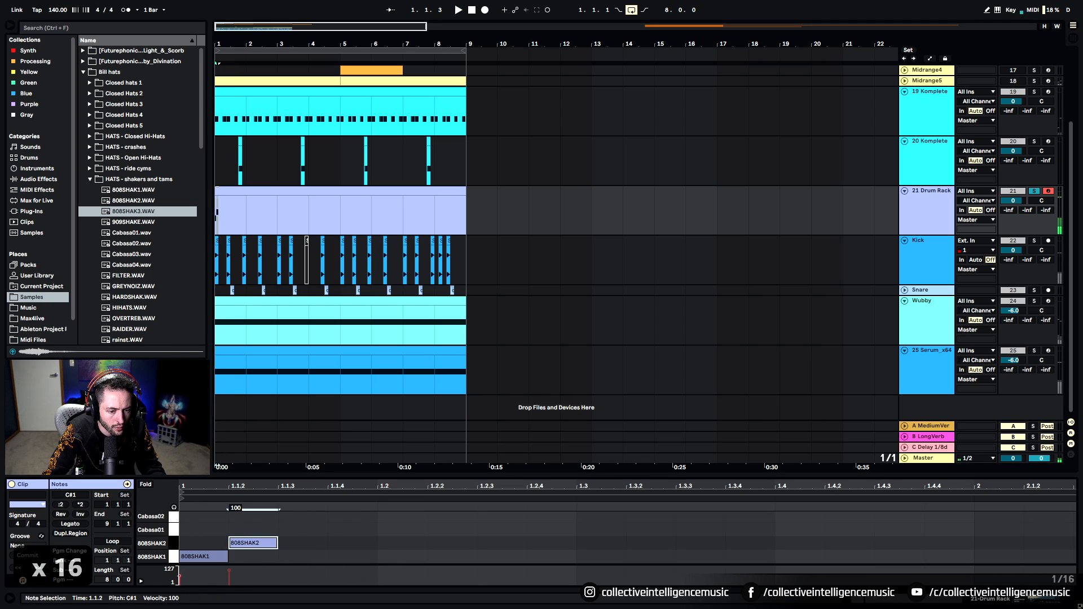
{"action": "key", "text": "space"}
{"action": "key", "text": "space"}
{"action": "key", "text": "space"}
{"action": "key", "text": "space"}
{"action": "left_click_drag", "start_coordinate": [229, 570], "coordinate": [242, 562]}
{"action": "key", "text": "ctrl+d"}
{"action": "key", "text": "space"}
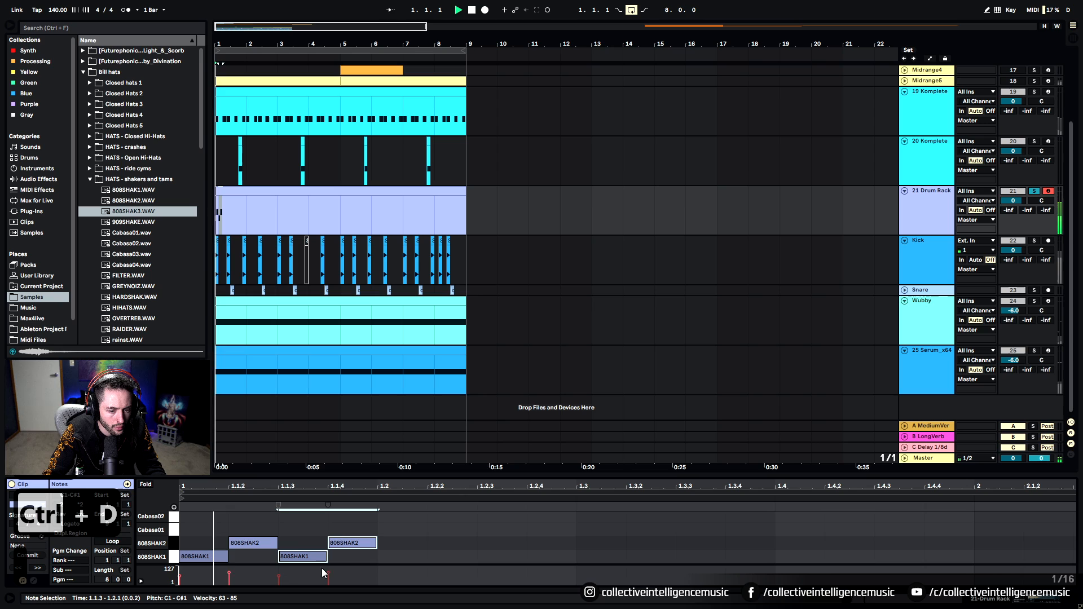
Step: Set the third shaker note's velocity to 74 with a softer fourth note, and duplicate the four-note pattern onto the second beat
{"action": "key", "text": "ctrl+d"}
{"action": "left_click", "coordinate": [357, 564]}
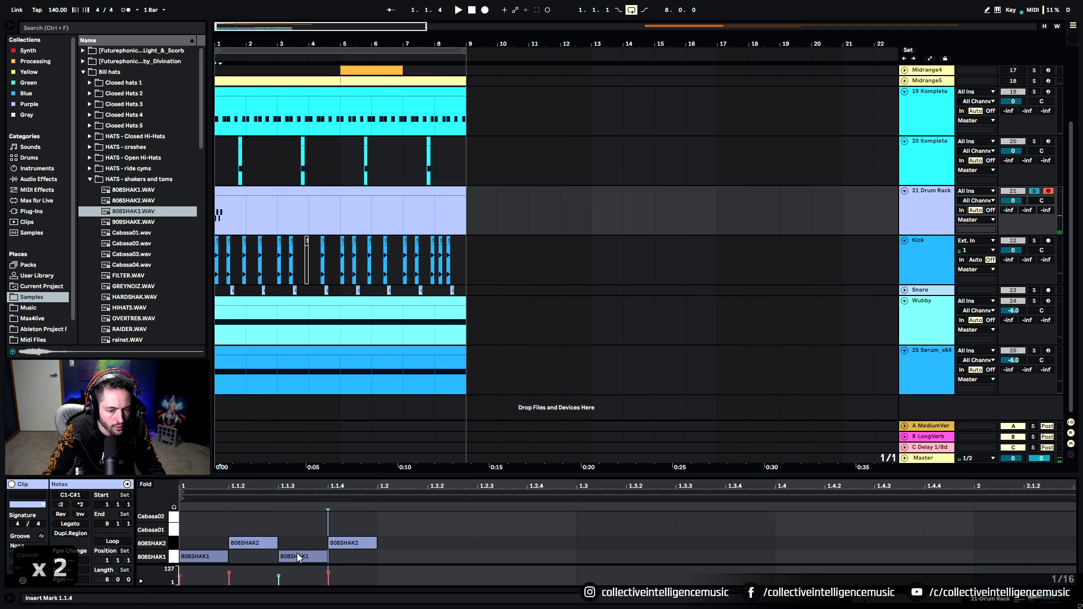
{"action": "key", "text": "space"}
{"action": "key", "text": "space"}
{"action": "key", "text": "space"}
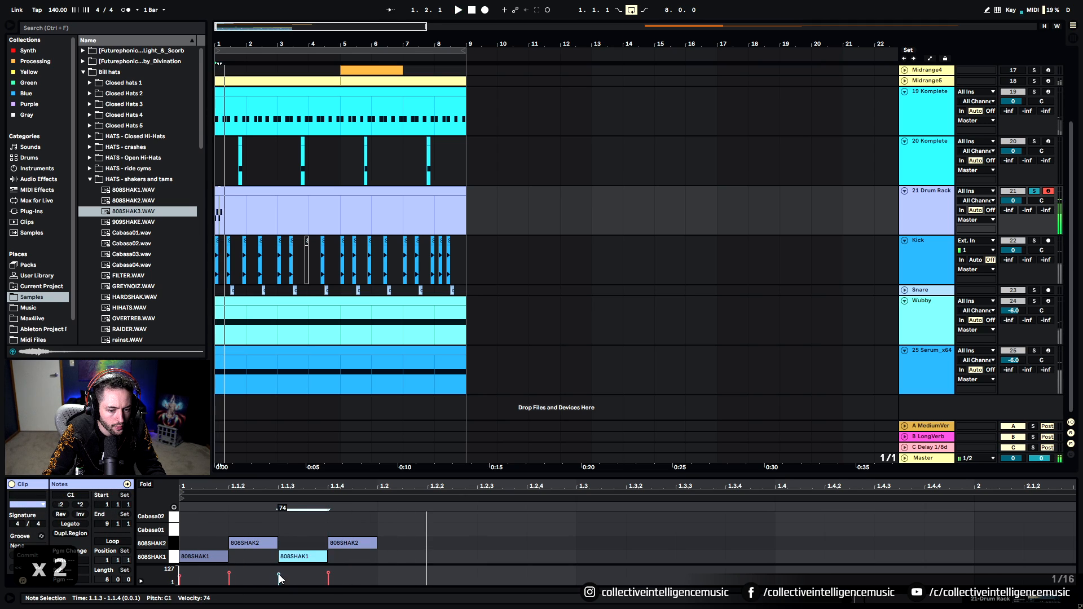
{"action": "key", "text": "space"}
{"action": "left_click_drag", "start_coordinate": [328, 574], "coordinate": [204, 533]}
{"action": "key", "text": "ctrl+d"}
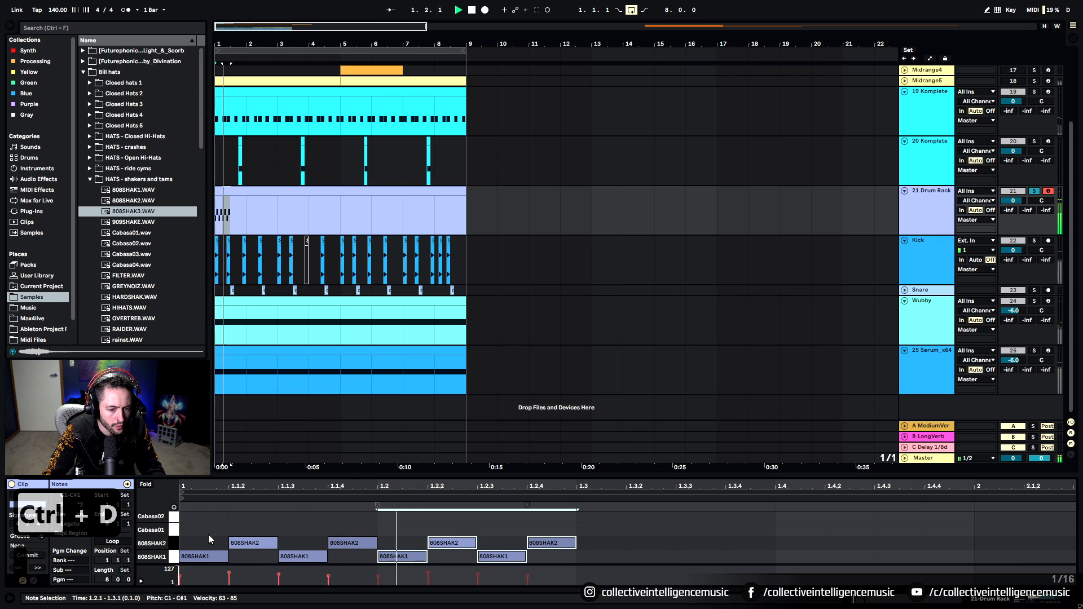
Step: Refine the accents with a louder fourth note and the third at velocity 56, and duplicate the four notes over the second beat again
{"action": "left_click", "coordinate": [337, 579]}
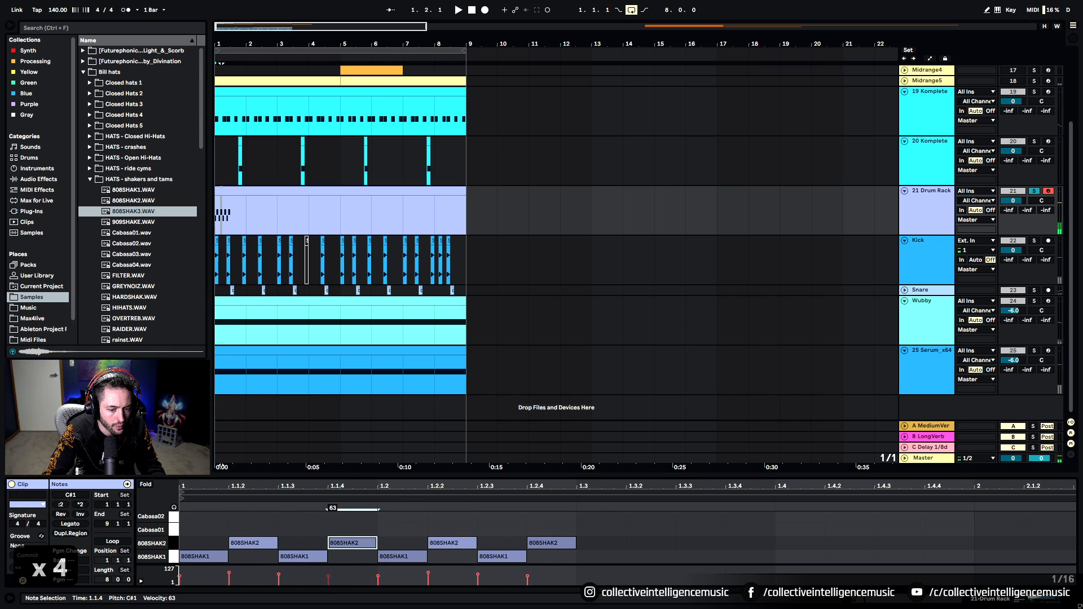
{"action": "left_click_drag", "start_coordinate": [278, 575], "coordinate": [278, 579]}
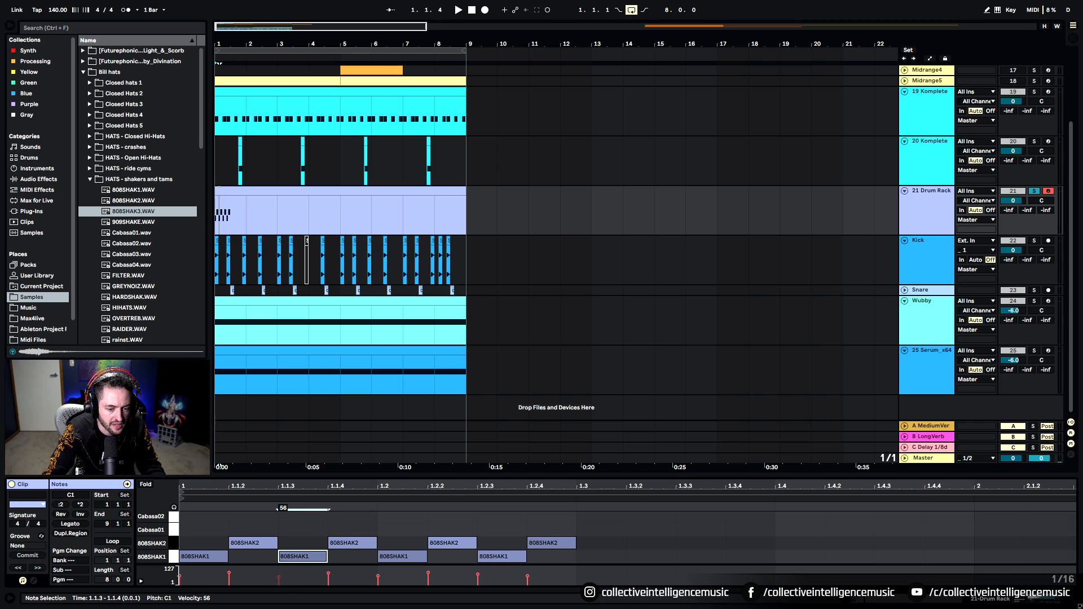
{"action": "key", "text": "space"}
{"action": "left_click_drag", "start_coordinate": [359, 558], "coordinate": [204, 534]}
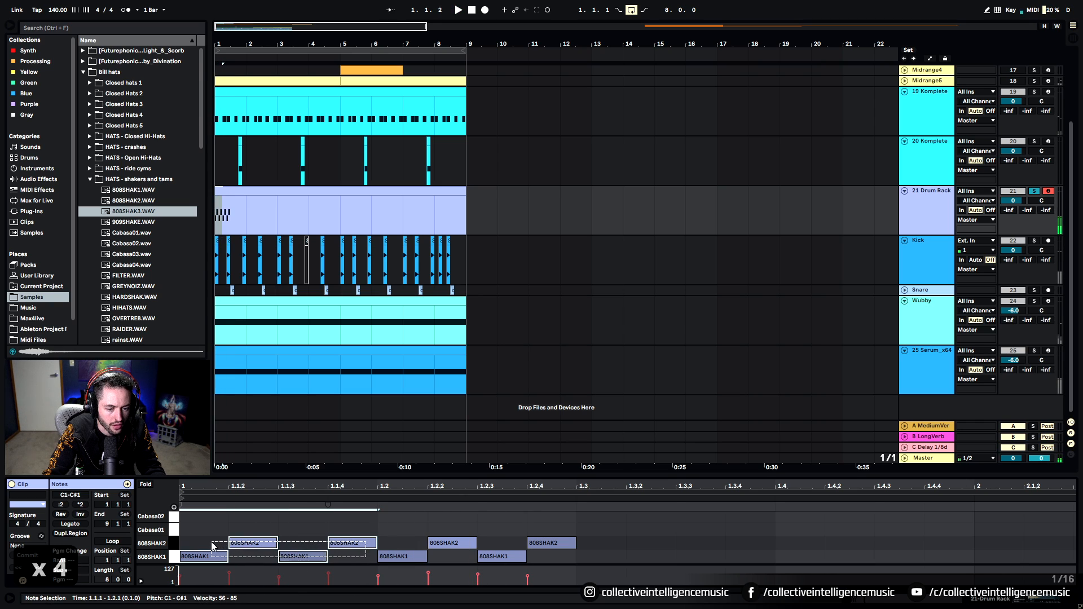
{"action": "key", "text": "ctrl+d"}
{"action": "key", "text": "space"}
{"action": "left_click_drag", "start_coordinate": [497, 489], "coordinate": [491, 454]}
{"action": "key", "text": "space"}
{"action": "key", "text": "space"}
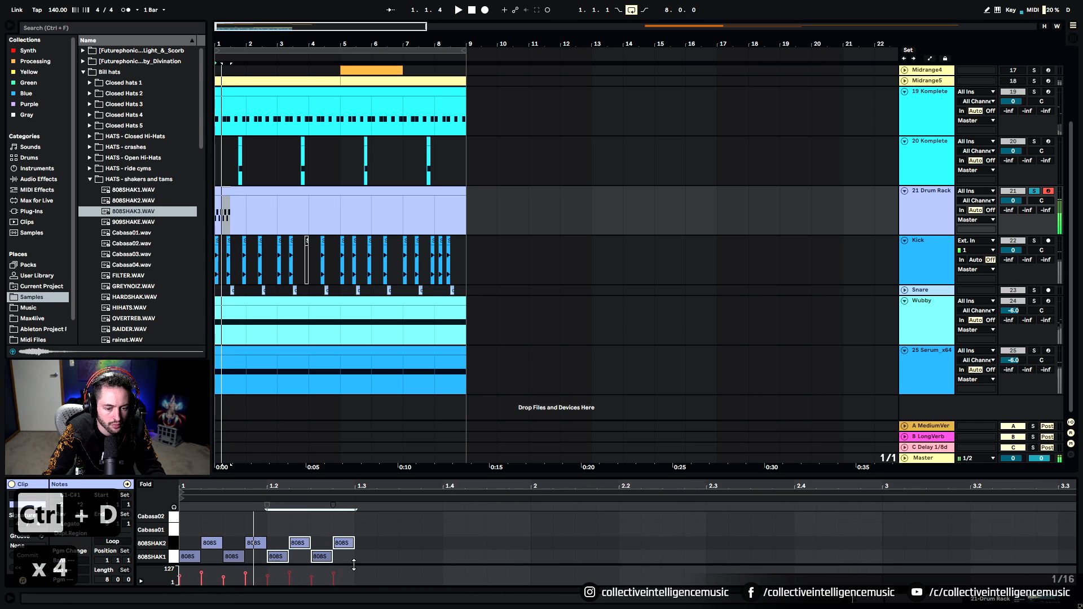
Step: Duplicate the two-beat shaker pattern repeatedly until it fills the eight-bar clip, and stop playback
{"action": "left_click_drag", "start_coordinate": [364, 558], "coordinate": [191, 535]}
{"action": "key", "text": "ctrl+d"}
{"action": "key", "text": "ctrl+d"}
{"action": "key", "text": "ctrl+d"}
{"action": "key", "text": "ctrl+d"}
{"action": "key", "text": "ctrl+d"}
{"action": "key", "text": "ctrl+d"}
{"action": "key", "text": "ctrl+d"}
{"action": "key", "text": "ctrl+d"}
{"action": "key", "text": "ctrl+d"}
{"action": "key", "text": "ctrl+d"}
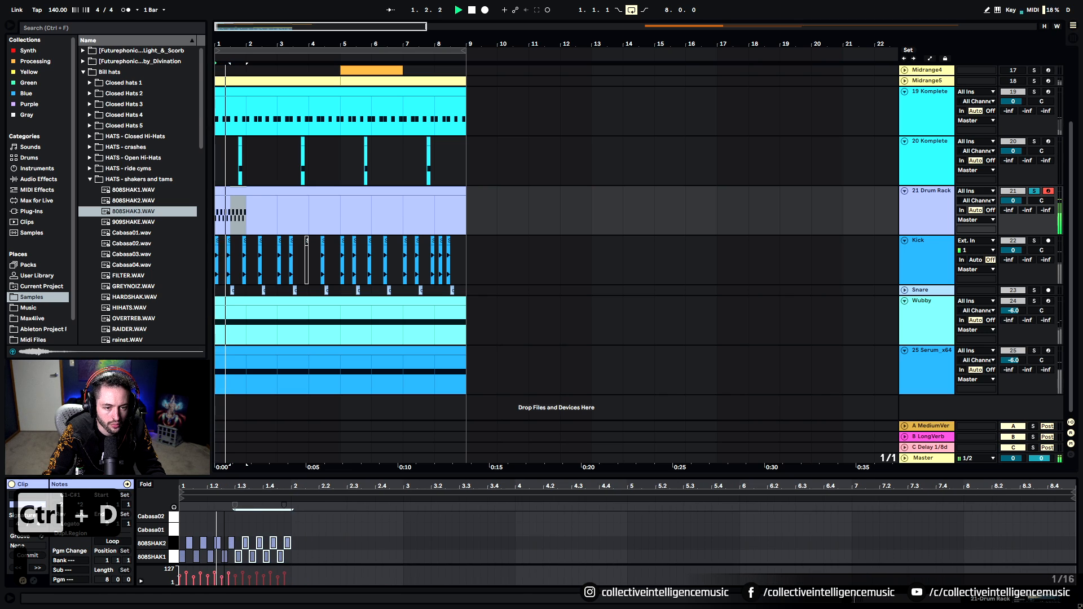
{"action": "key", "text": "ctrl+d"}
{"action": "key", "text": "ctrl+d"}
{"action": "key", "text": "ctrl+d"}
{"action": "key", "text": "ctrl+d"}
{"action": "key", "text": "ctrl+d"}
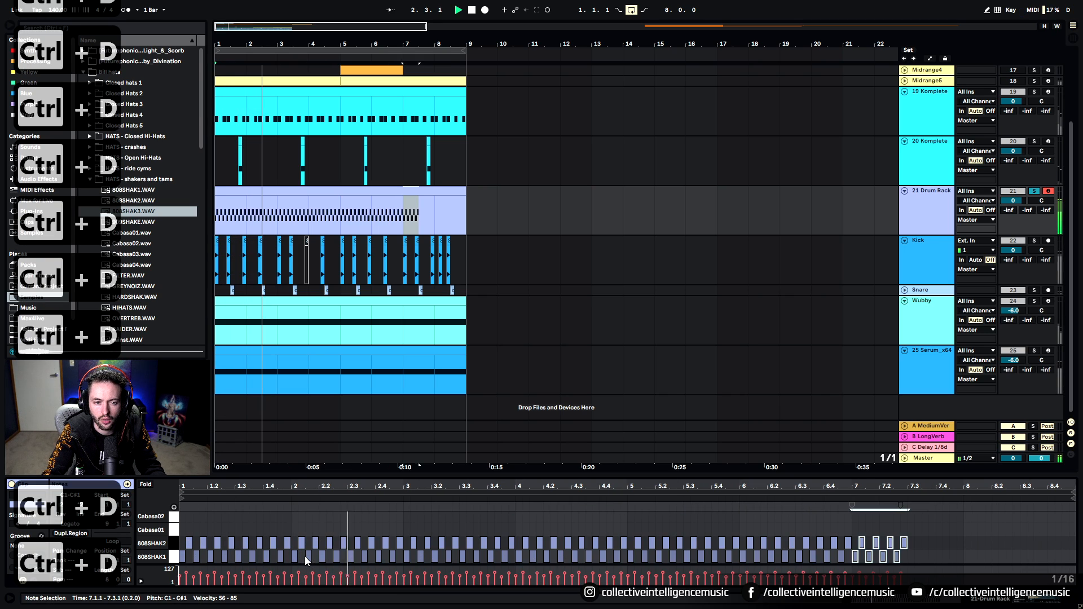
{"action": "key", "text": "space"}
Step: Search the plug-ins for "shap" and load ShaperBox 2 onto the Drum Rack track
{"action": "key", "text": "shift+Tab"}
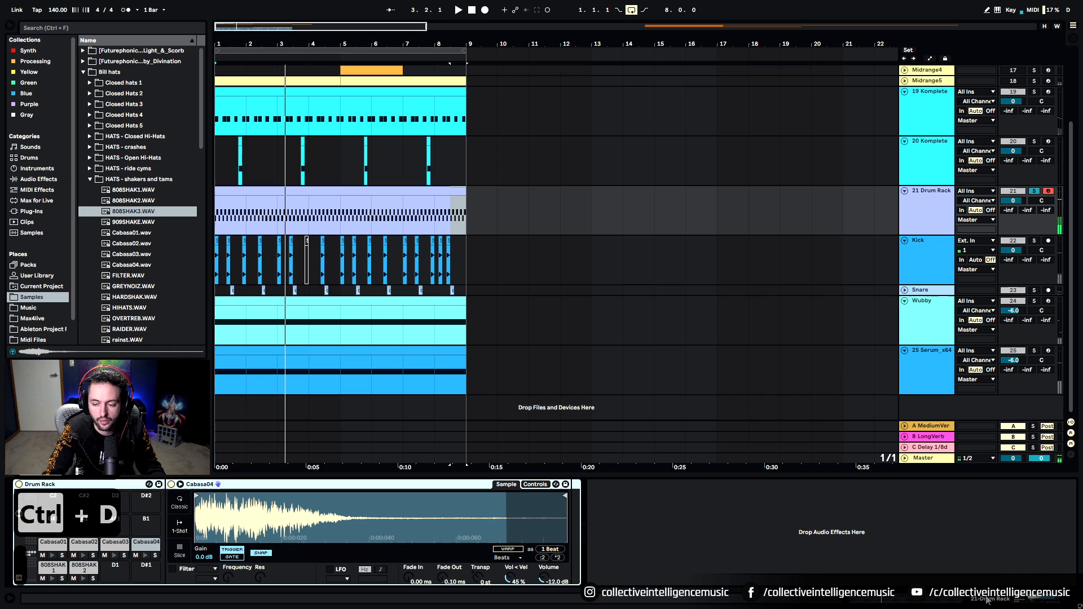
{"action": "left_click", "coordinate": [73, 27]}
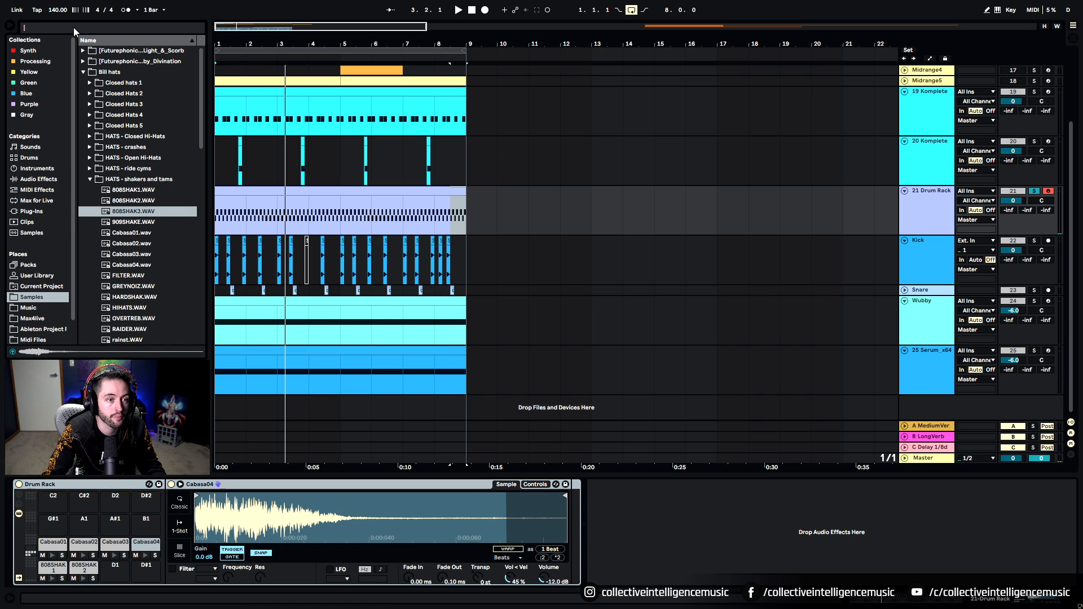
{"action": "type", "text": "shai"}
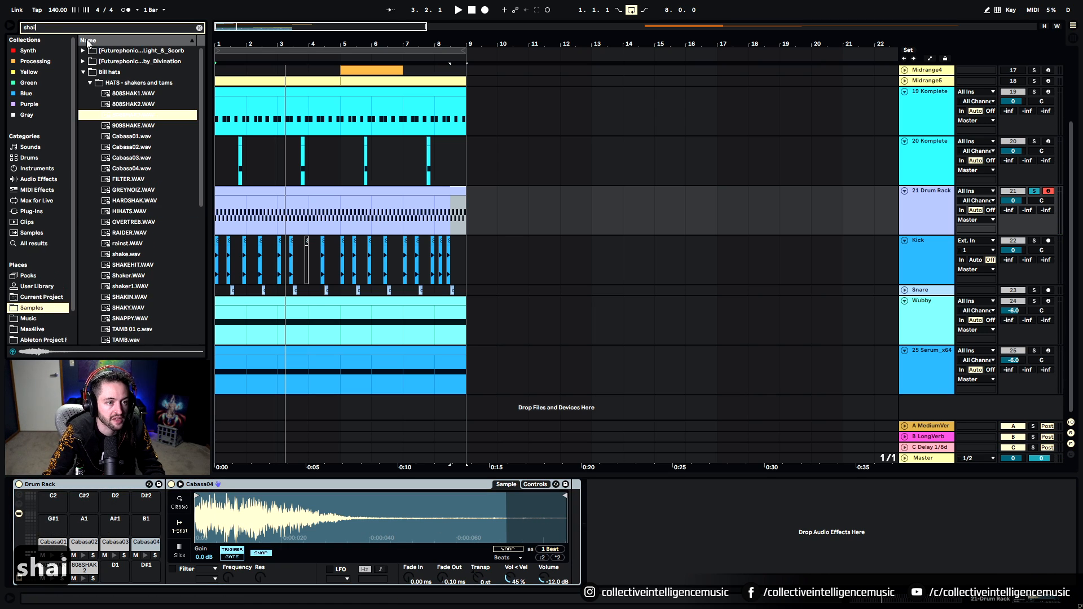
{"action": "key", "text": "BackSpace"}
{"action": "type", "text": "p"}
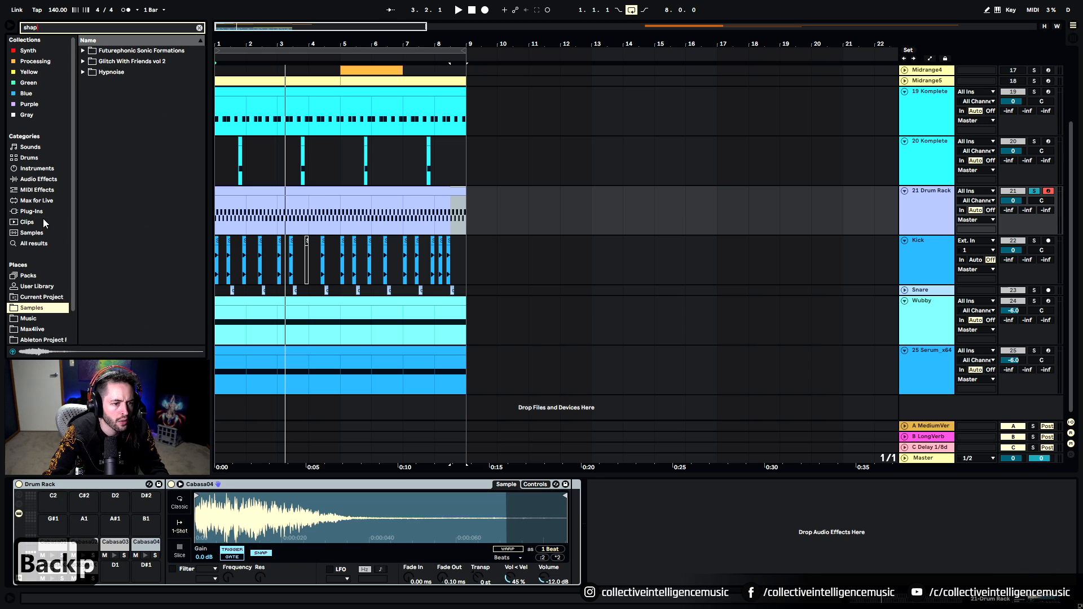
{"action": "left_click", "coordinate": [40, 212]}
{"action": "left_click_drag", "start_coordinate": [117, 83], "coordinate": [313, 217]}
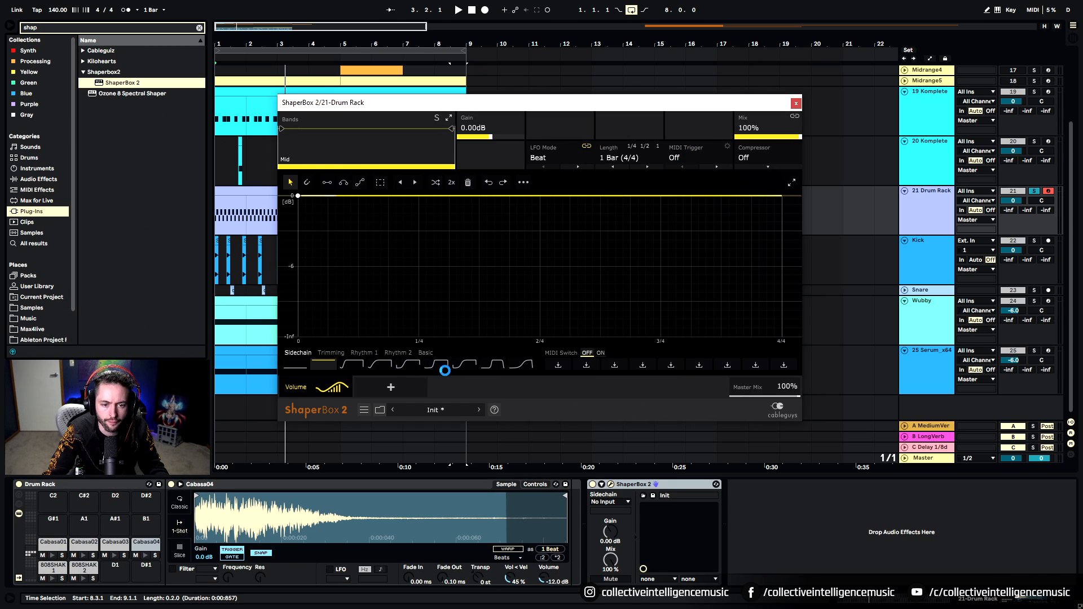
Step: Apply the smooth S-shaped sidechain volume curve with an LFO length of 1/4, and play back the shaker part
{"action": "left_click", "coordinate": [527, 367]}
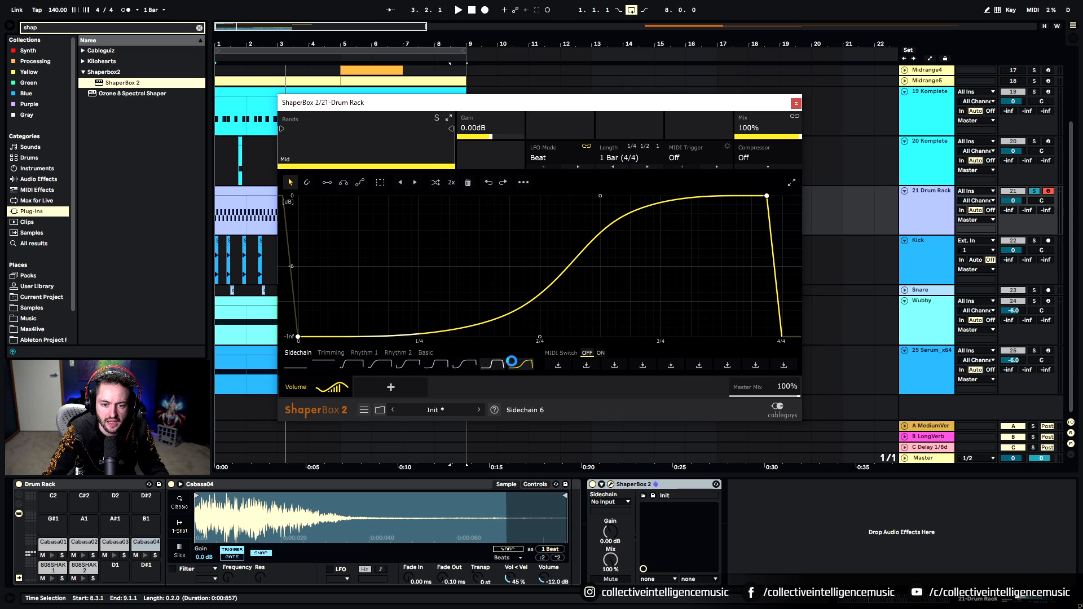
{"action": "left_click", "coordinate": [621, 158]}
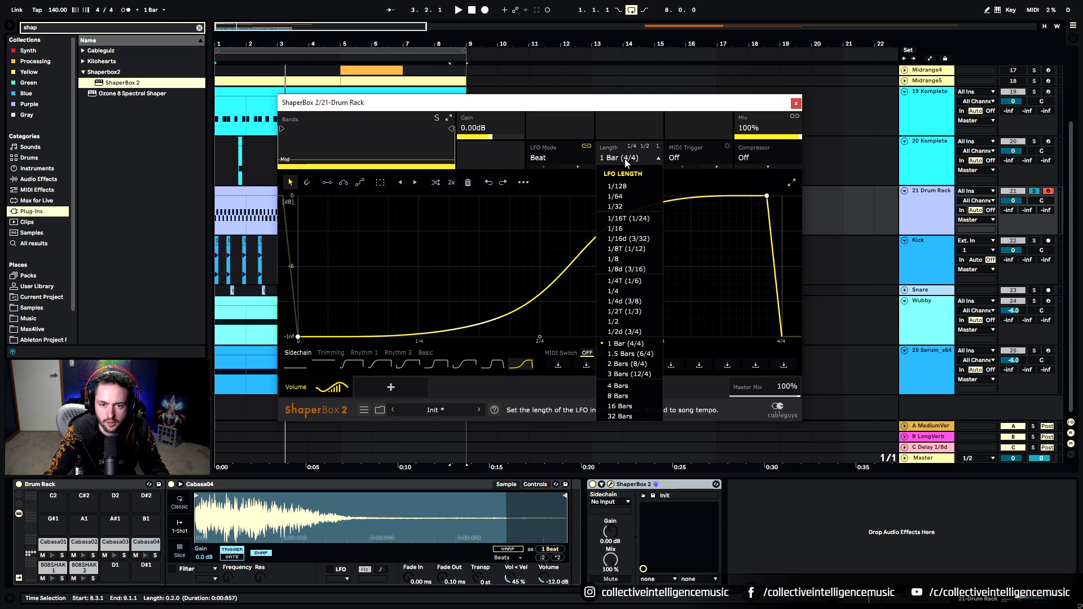
{"action": "left_click", "coordinate": [618, 290]}
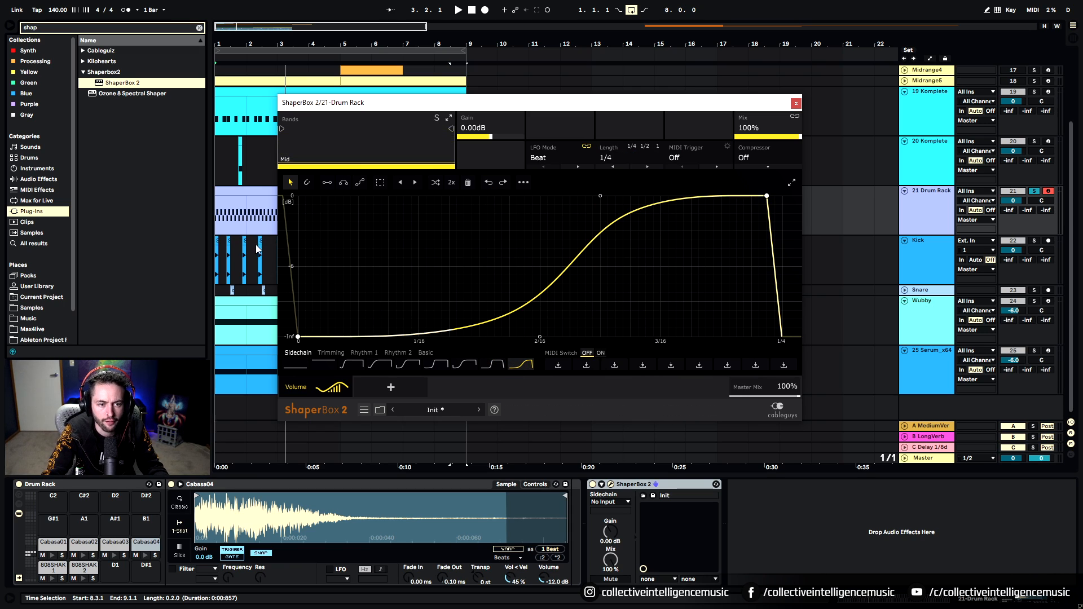
{"action": "left_click", "coordinate": [246, 198]}
{"action": "key", "text": "space"}
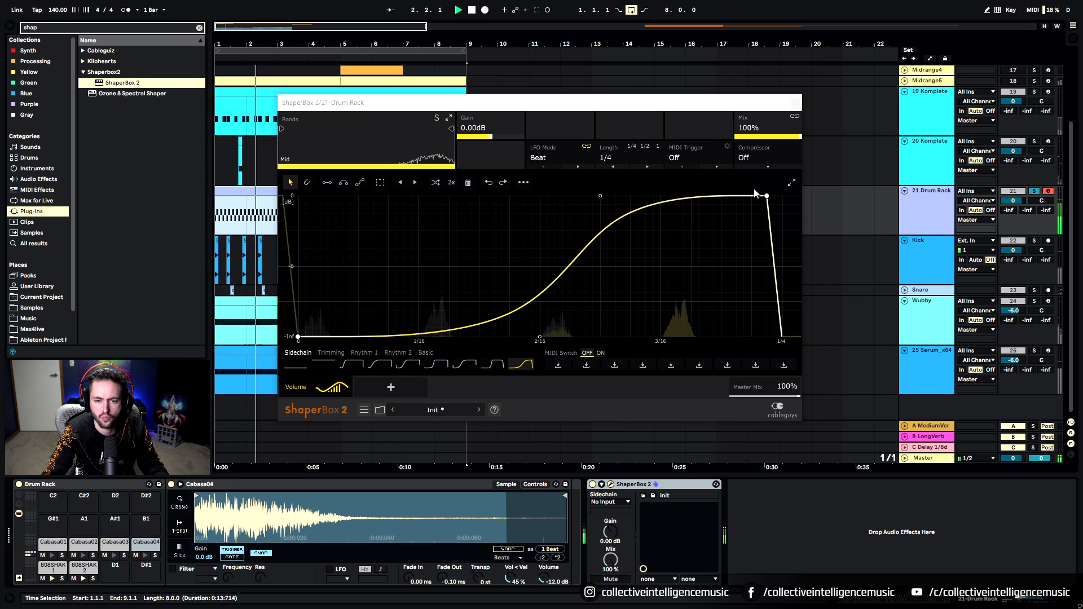
Step: Set ShaperBox 2's volume mix to 70% while auditioning the shakers, and unsolo the Drum Rack track to hear the full arrangement
{"action": "key", "text": "space"}
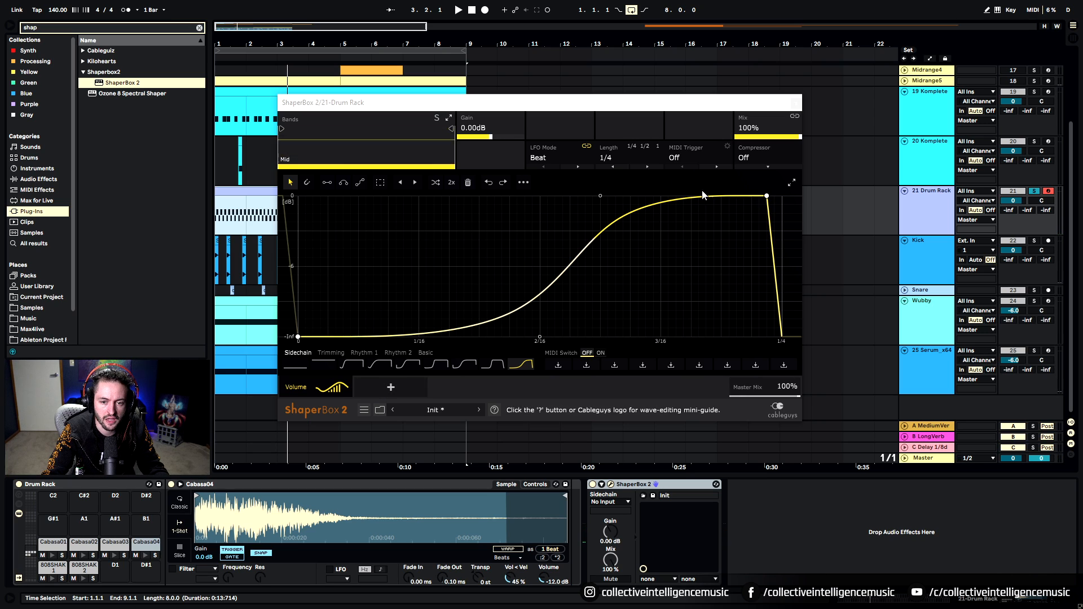
{"action": "left_click_drag", "start_coordinate": [768, 131], "coordinate": [768, 141]}
{"action": "key", "text": "space"}
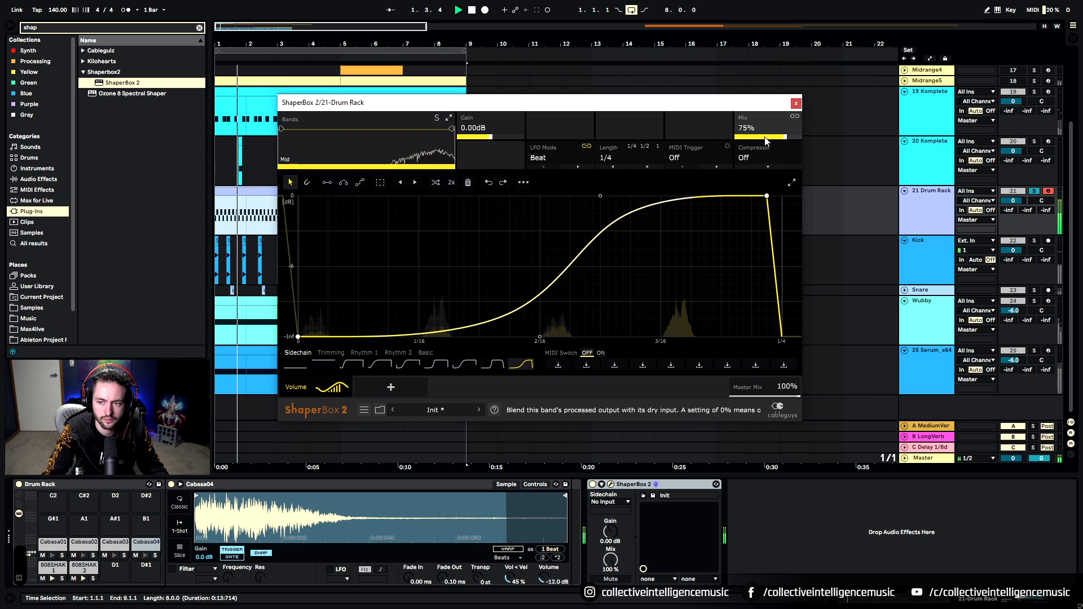
{"action": "left_click", "coordinate": [1034, 192]}
{"action": "key", "text": "space"}
{"action": "key", "text": "space"}
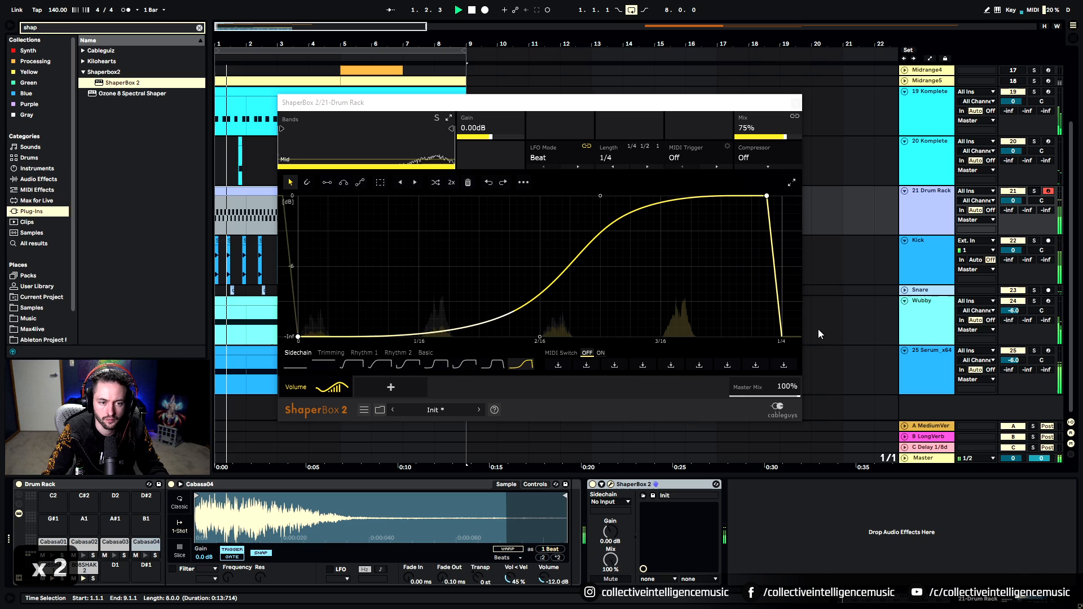
{"action": "left_click", "coordinate": [785, 139]}
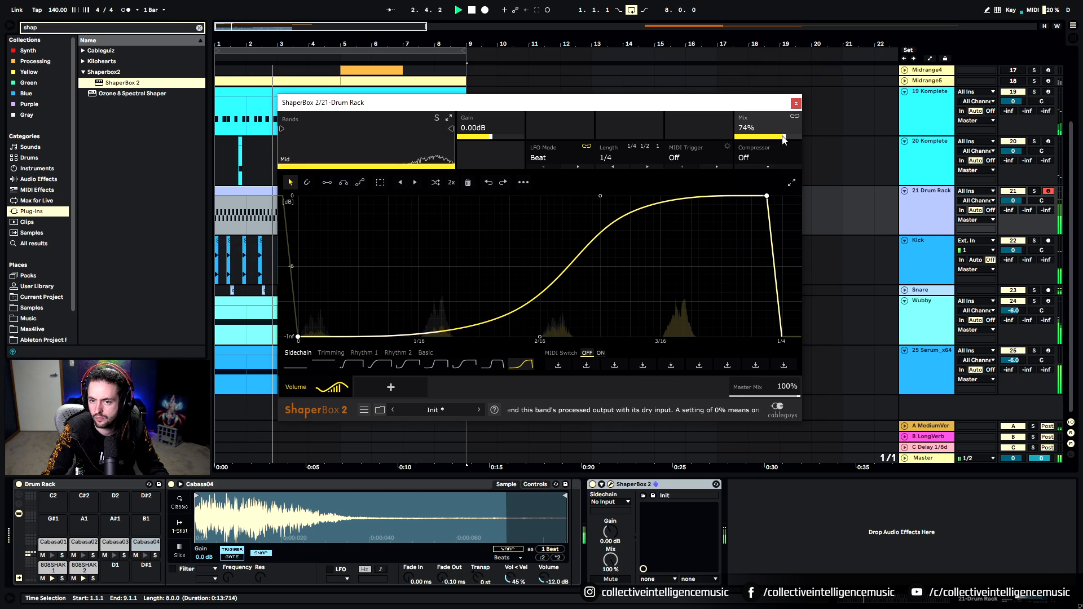
{"action": "left_click_drag", "start_coordinate": [786, 139], "coordinate": [779, 158]}
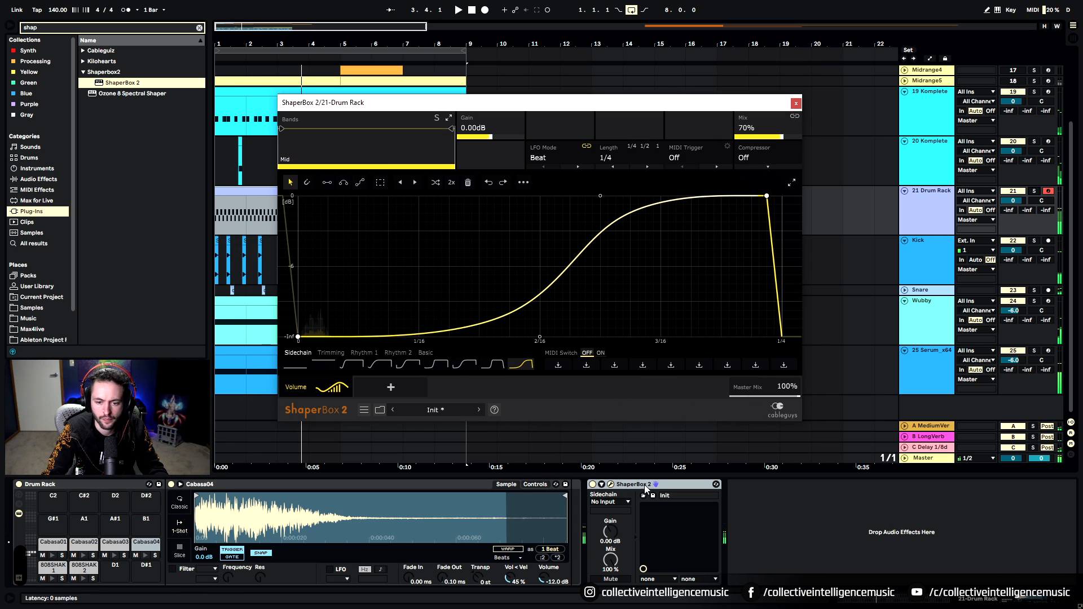
Step: Duplicate ShaperBox 2 on the Drum Rack track and give the copy the Sidechain 2 curve with an LFO length of 1 Bar (4/4)
{"action": "left_click", "coordinate": [663, 505]}
{"action": "key", "text": "ctrl+d"}
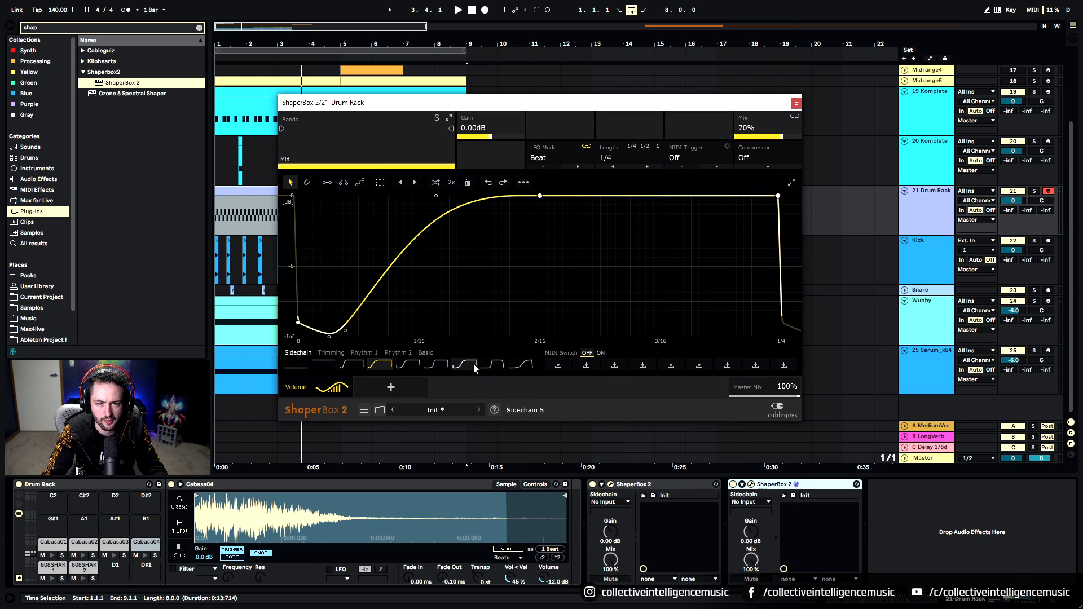
{"action": "left_click", "coordinate": [628, 160]}
{"action": "left_click", "coordinate": [637, 344]}
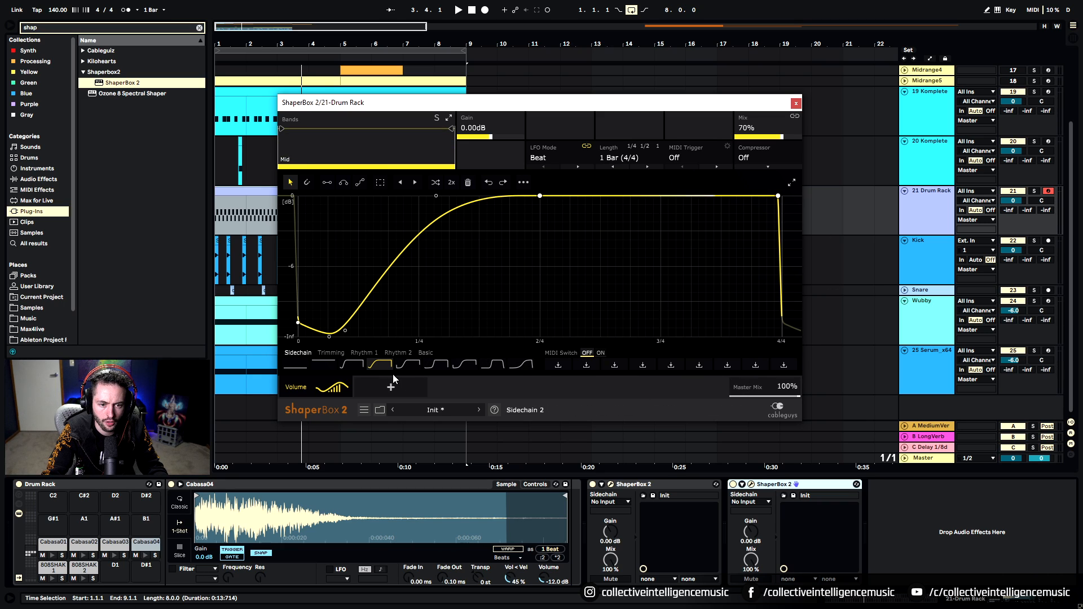
{"action": "left_click", "coordinate": [629, 158]}
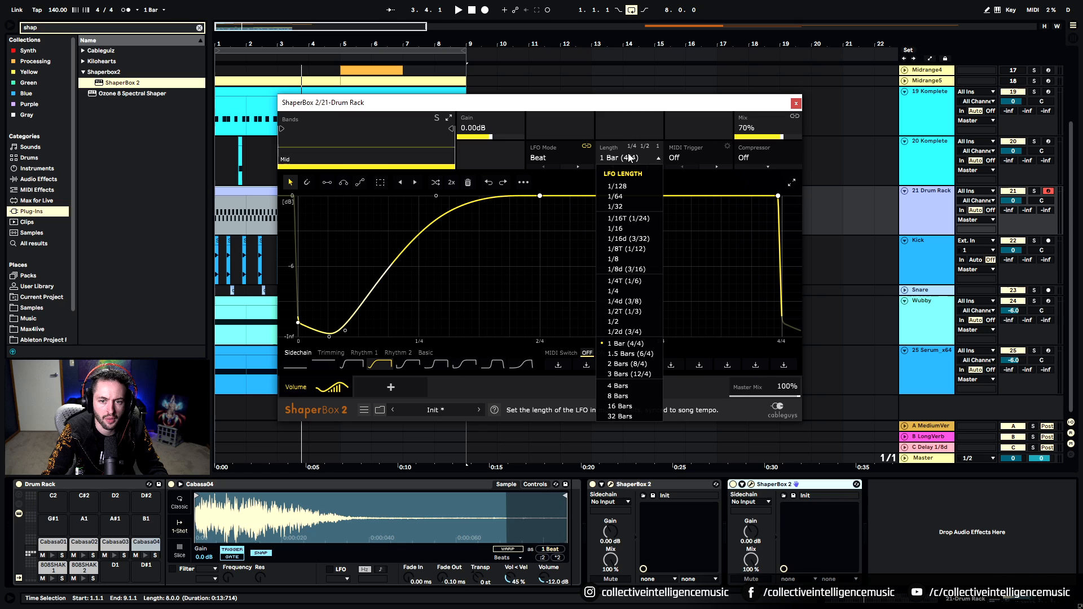
{"action": "left_click", "coordinate": [626, 343]}
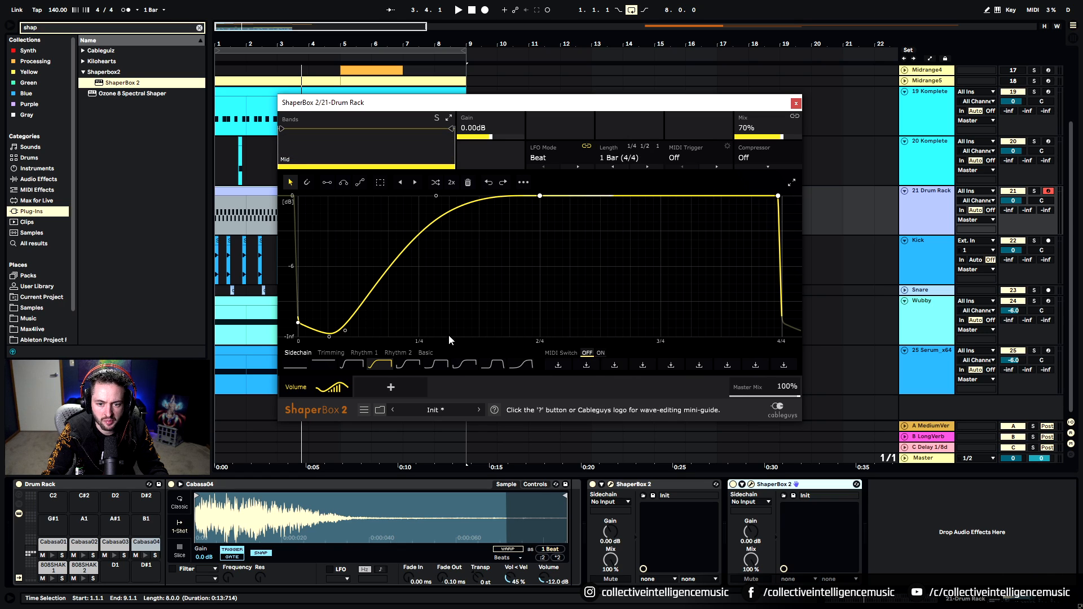
Step: Shift the copy's sidechain curve later until its dip starts at 2/4, play it back, and close the plug-in window
{"action": "left_click", "coordinate": [418, 183]}
{"action": "left_click", "coordinate": [418, 183]}
{"action": "left_click", "coordinate": [418, 183]}
{"action": "left_click", "coordinate": [418, 183]}
{"action": "left_click", "coordinate": [418, 183]}
{"action": "left_click", "coordinate": [418, 182]}
{"action": "left_click", "coordinate": [418, 182]}
{"action": "left_click", "coordinate": [418, 182]}
{"action": "key", "text": "space"}
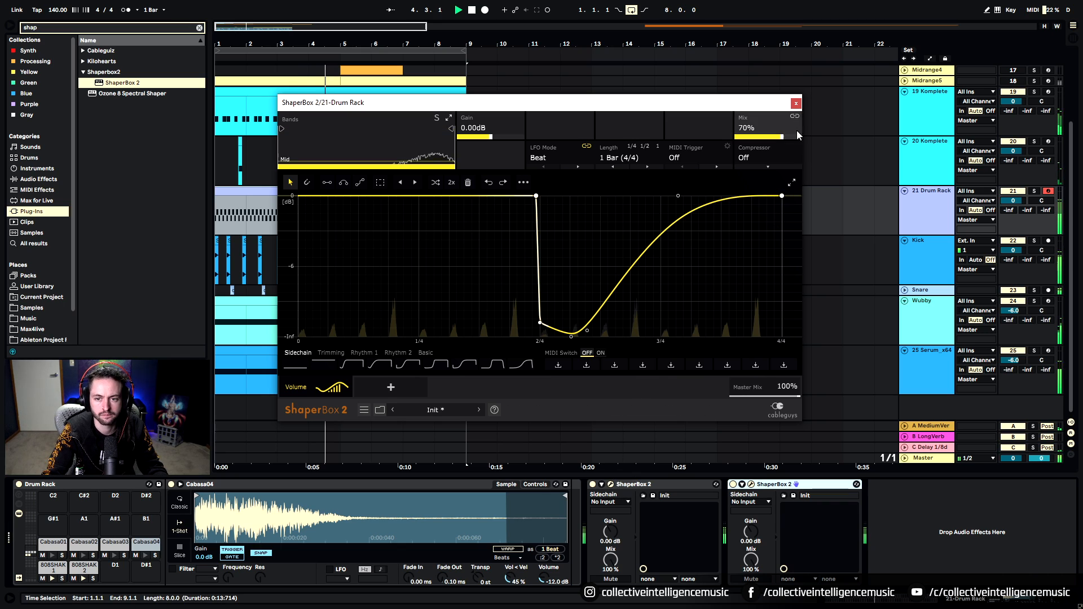
{"action": "left_click", "coordinate": [798, 104]}
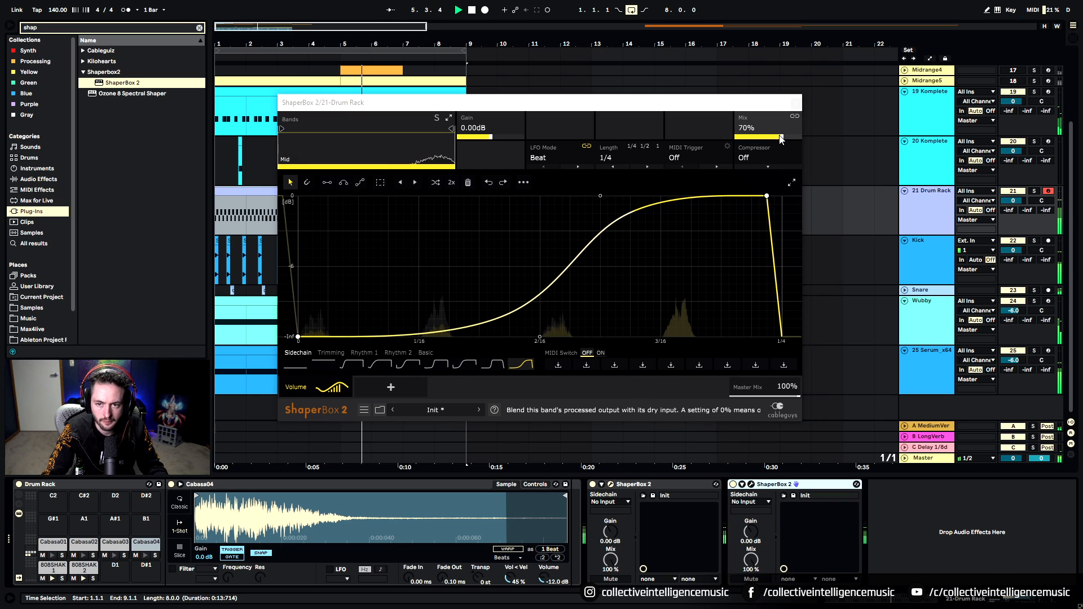
Step: Raise the volume mix of the first ShaperBox 2 to about 89% and close its window
{"action": "left_click_drag", "start_coordinate": [781, 140], "coordinate": [783, 137]}
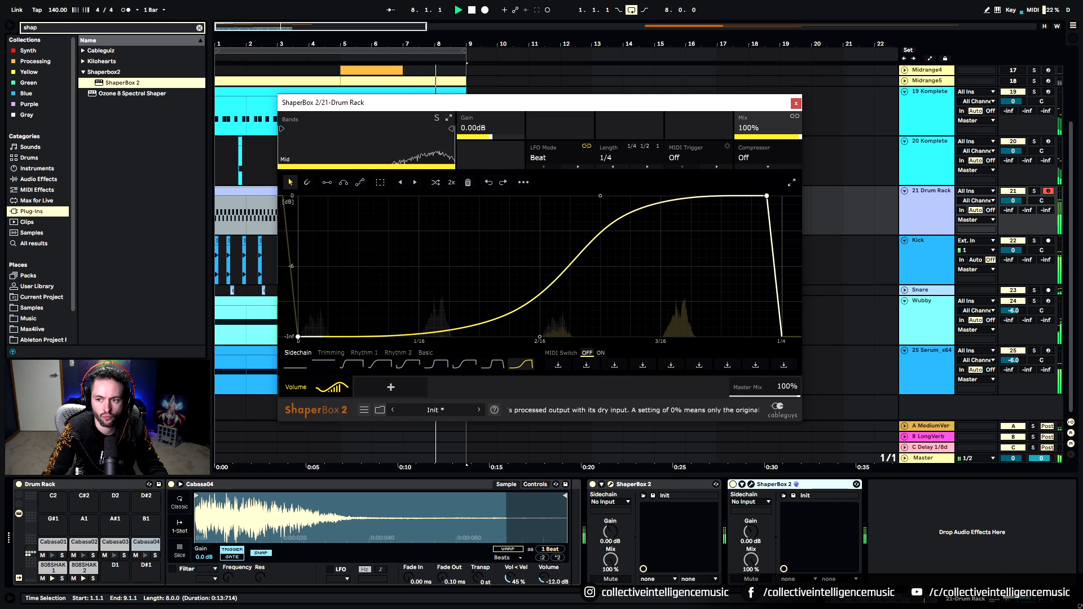
{"action": "left_click_drag", "start_coordinate": [784, 131], "coordinate": [784, 138]}
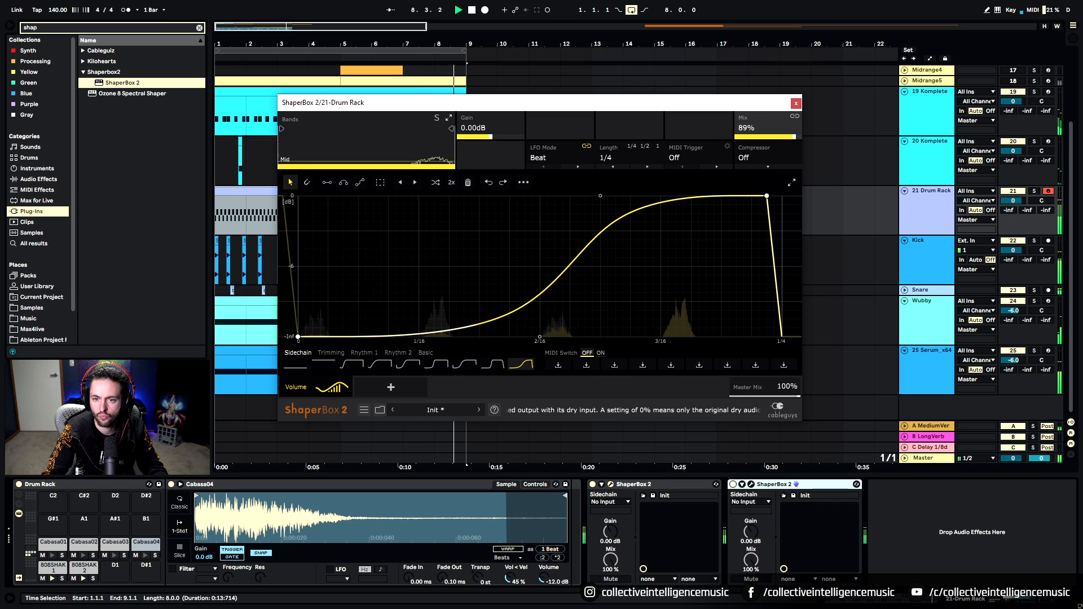
{"action": "left_click", "coordinate": [796, 105]}
{"action": "left_click", "coordinate": [927, 208]}
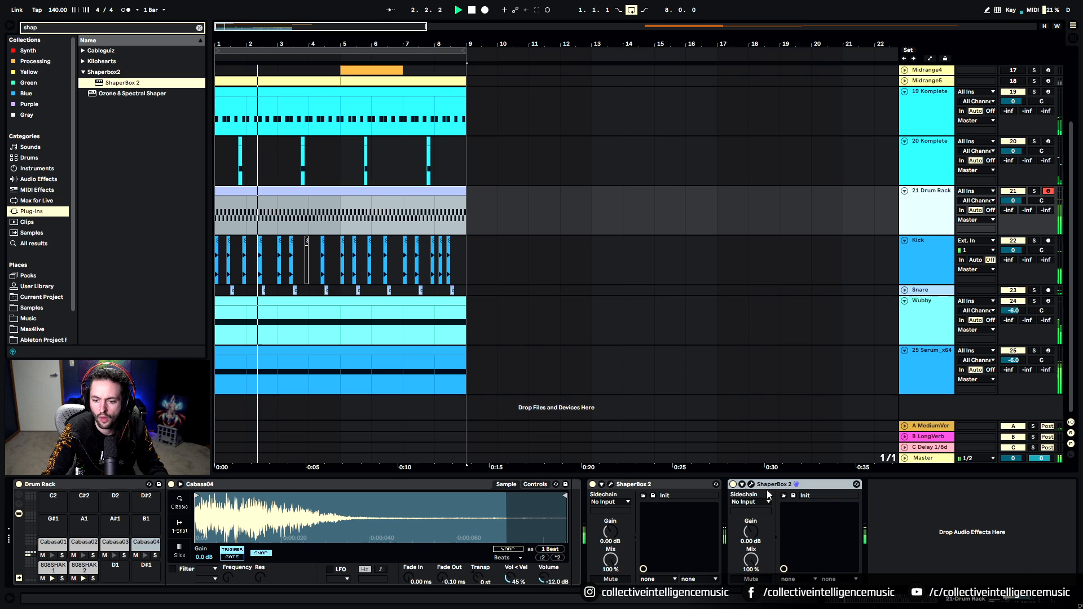
Step: Add a Pan shaper to the first ShaperBox 2 with a Sine curve, LFO length 1/8 and mix 60%
{"action": "left_click", "coordinate": [611, 484]}
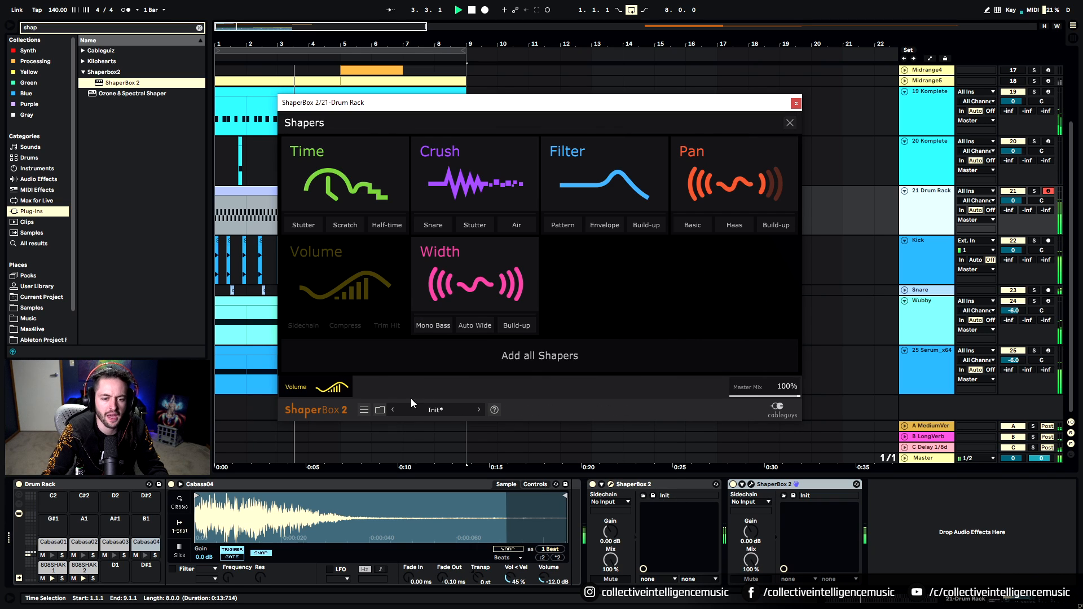
{"action": "left_click", "coordinate": [366, 387]}
{"action": "left_click", "coordinate": [767, 175]}
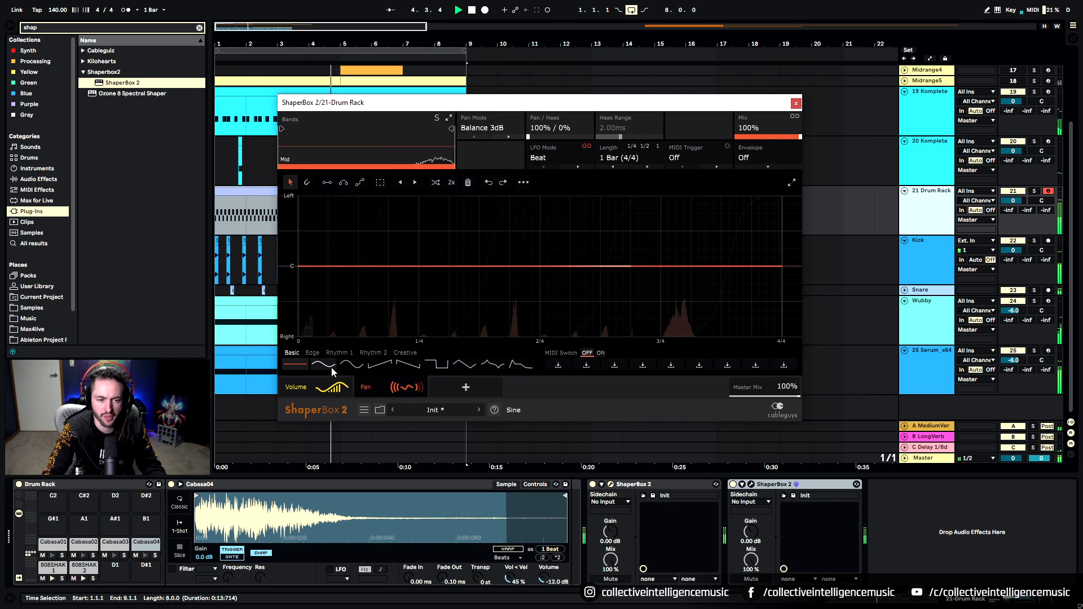
{"action": "left_click", "coordinate": [627, 158]}
{"action": "left_click", "coordinate": [634, 260]}
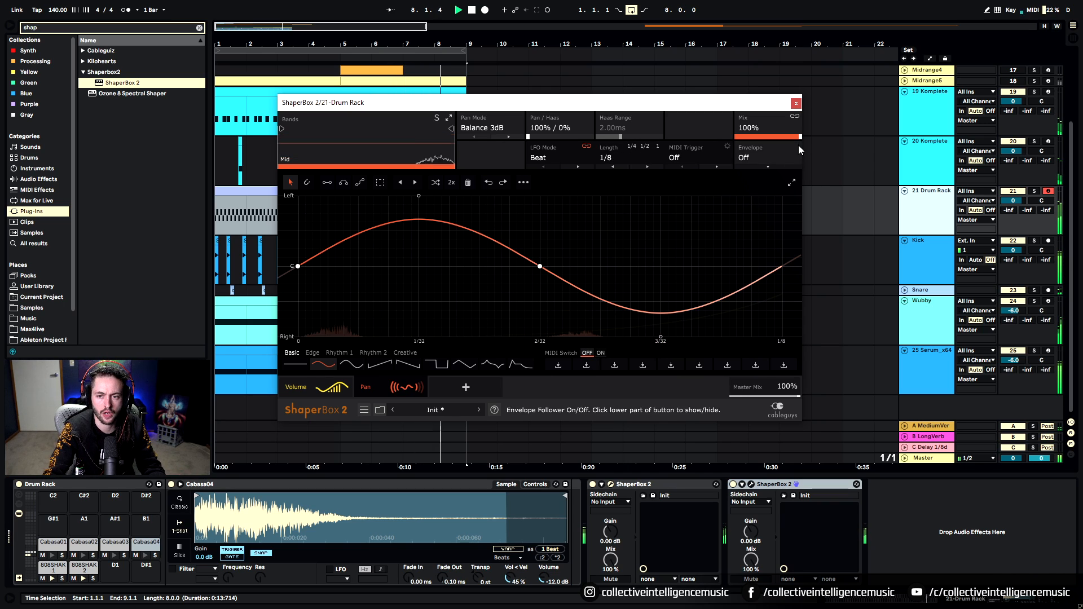
{"action": "left_click_drag", "start_coordinate": [756, 127], "coordinate": [756, 148]}
{"action": "left_click", "coordinate": [796, 103]}
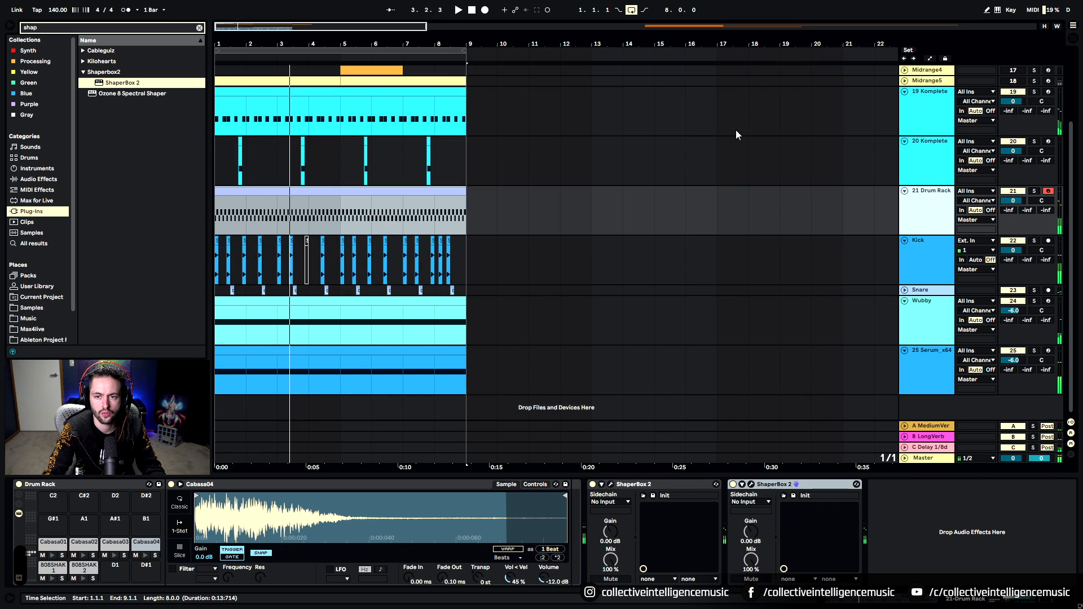
Step: Solo the Drum Rack track, play it from the start, and open its shaker clip in the note editor
{"action": "key", "text": "space"}
{"action": "key", "text": "space"}
{"action": "left_click", "coordinate": [1032, 192]}
{"action": "key", "text": "space"}
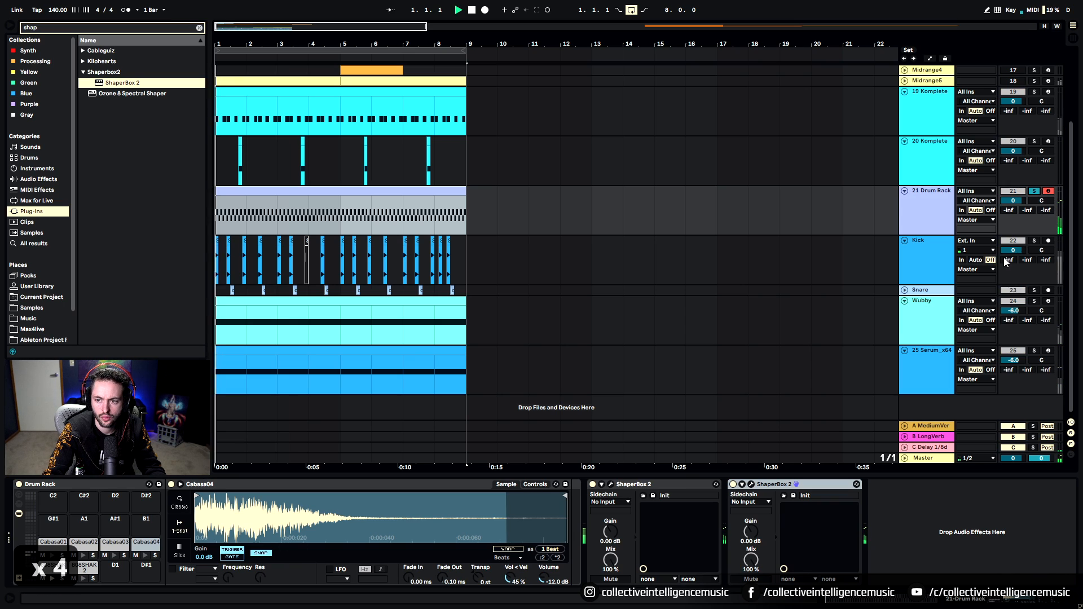
{"action": "left_click", "coordinate": [880, 599]}
{"action": "key", "text": "space"}
{"action": "key", "text": "space"}
{"action": "key", "text": "space"}
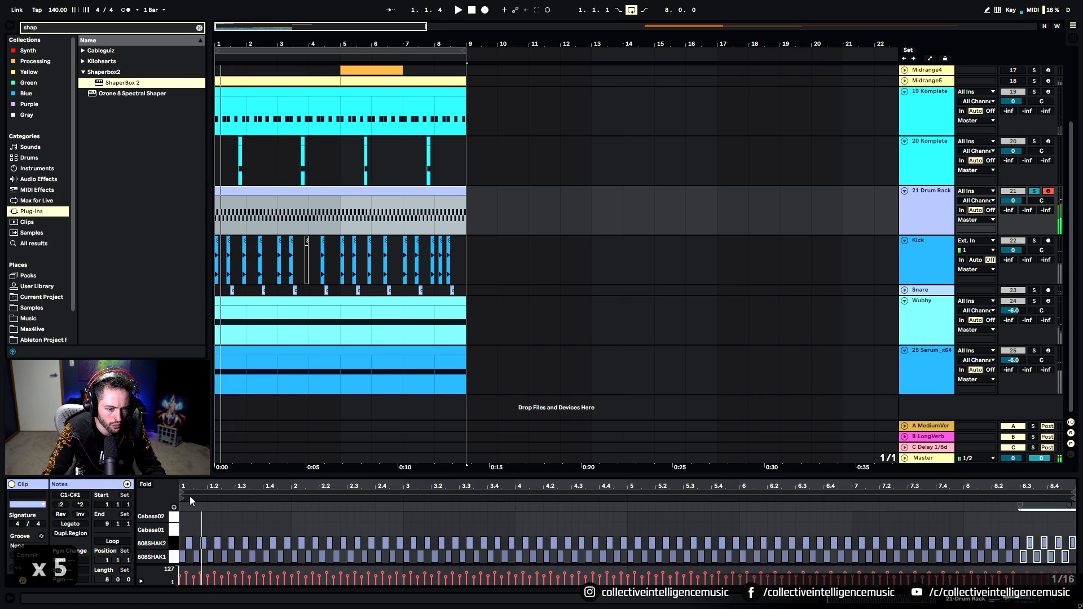
Step: Audition the opening shaker notes and replace the 808SHAK2 hit at 1.1.4 with an 808SHAK1 note, deactivating the original
{"action": "left_click_drag", "start_coordinate": [203, 486], "coordinate": [302, 577]}
{"action": "key", "text": "space"}
{"action": "key", "text": "space"}
{"action": "key", "text": "space"}
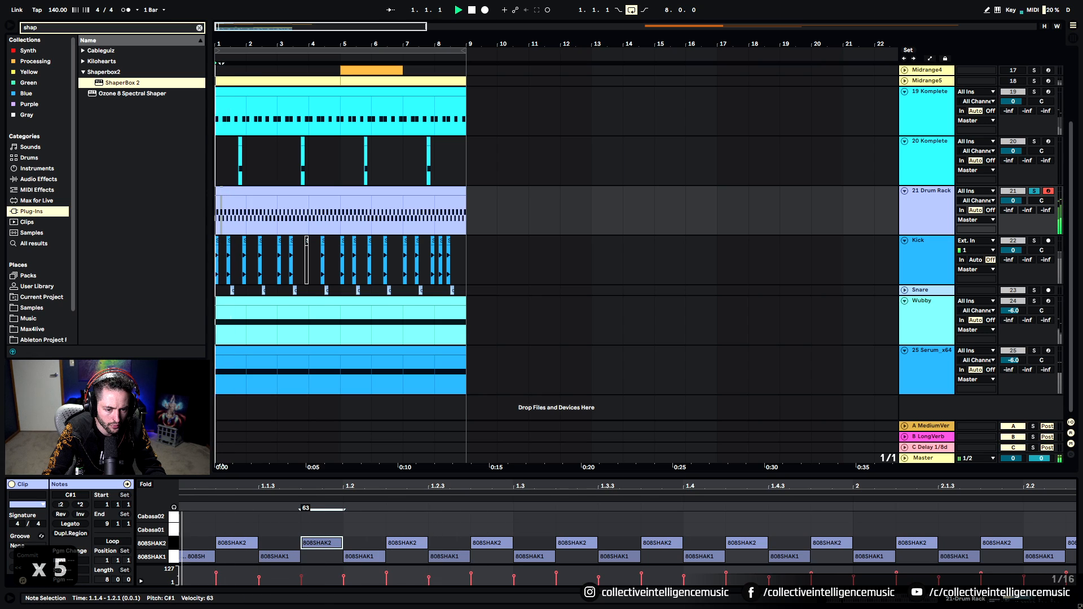
{"action": "key", "text": "space"}
{"action": "left_click", "coordinate": [274, 557]}
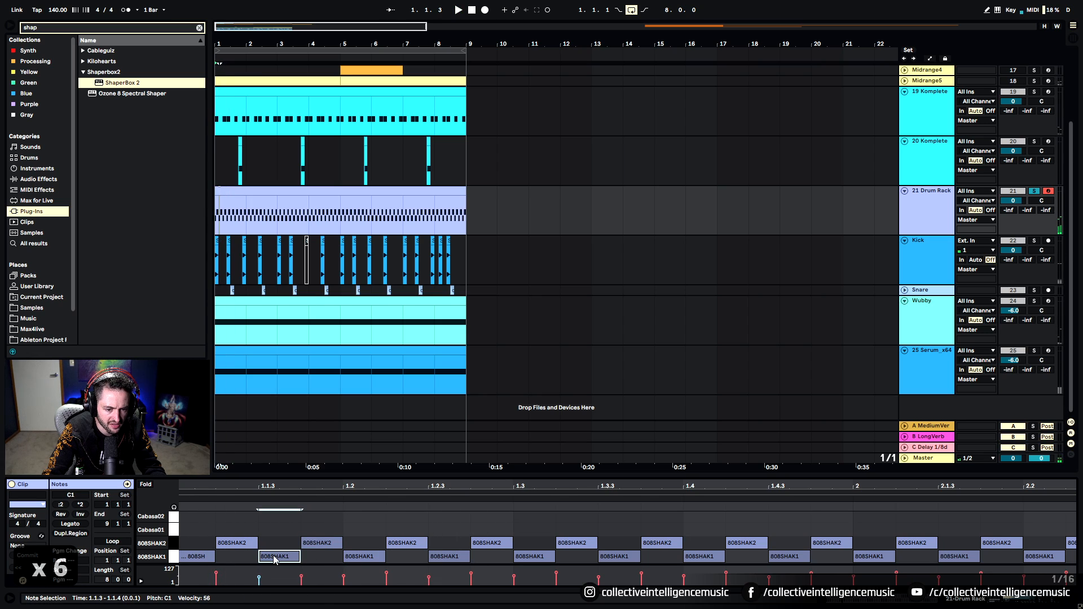
{"action": "left_click", "coordinate": [325, 544]}
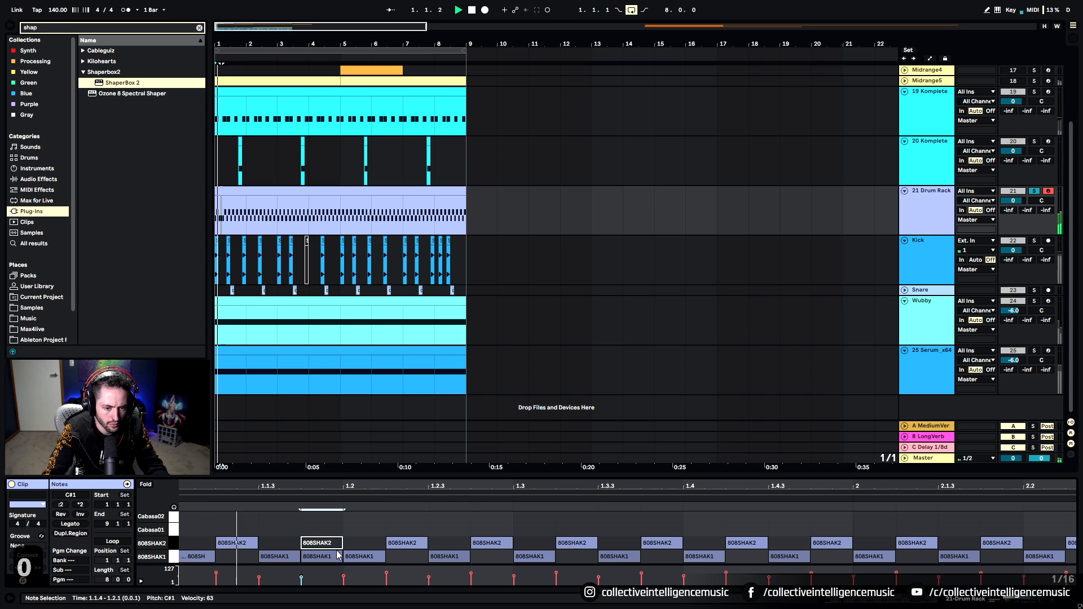
{"action": "key", "text": "0"}
{"action": "key", "text": "0"}
{"action": "key", "text": "0"}
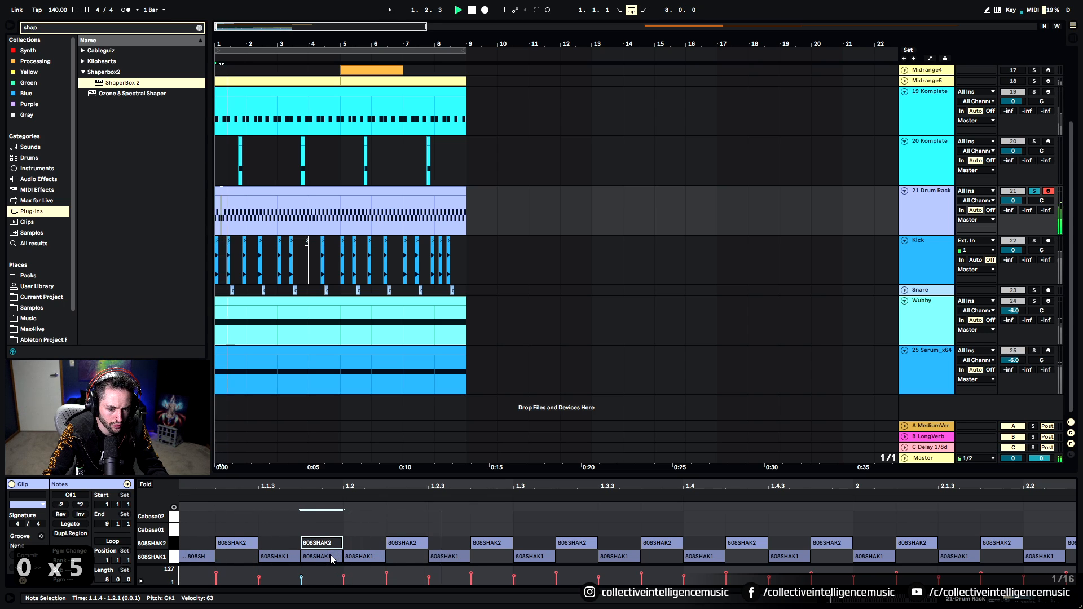
{"action": "key", "text": "0"}
Step: Duplicate the edited first beat of shaker notes over the second beat and play it back
{"action": "left_click", "coordinate": [470, 544]}
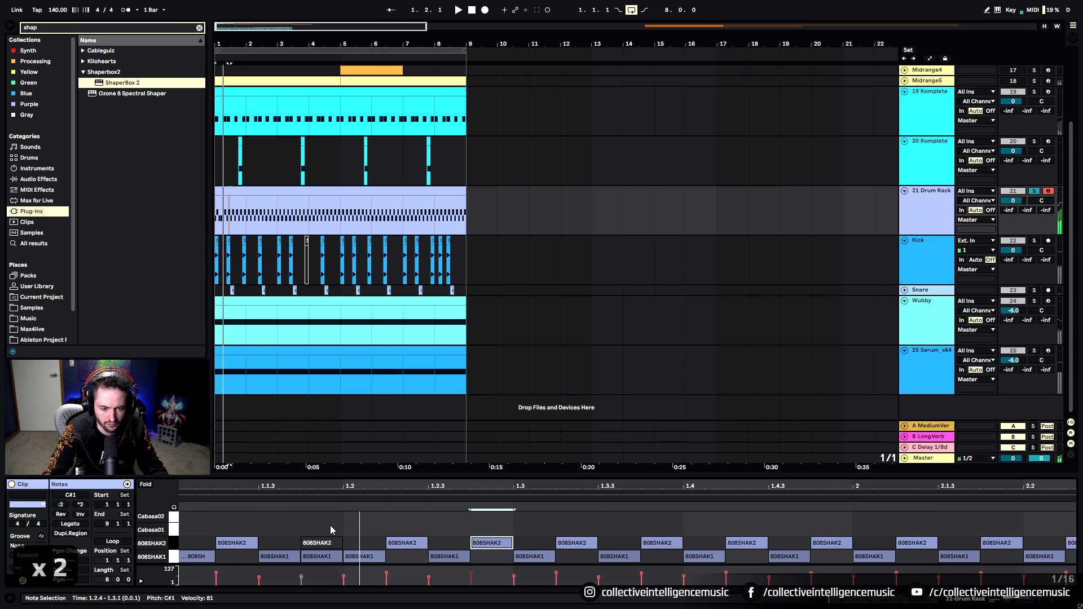
{"action": "left_click_drag", "start_coordinate": [330, 525], "coordinate": [194, 590]}
{"action": "key", "text": "ctrl+d"}
{"action": "key", "text": "space"}
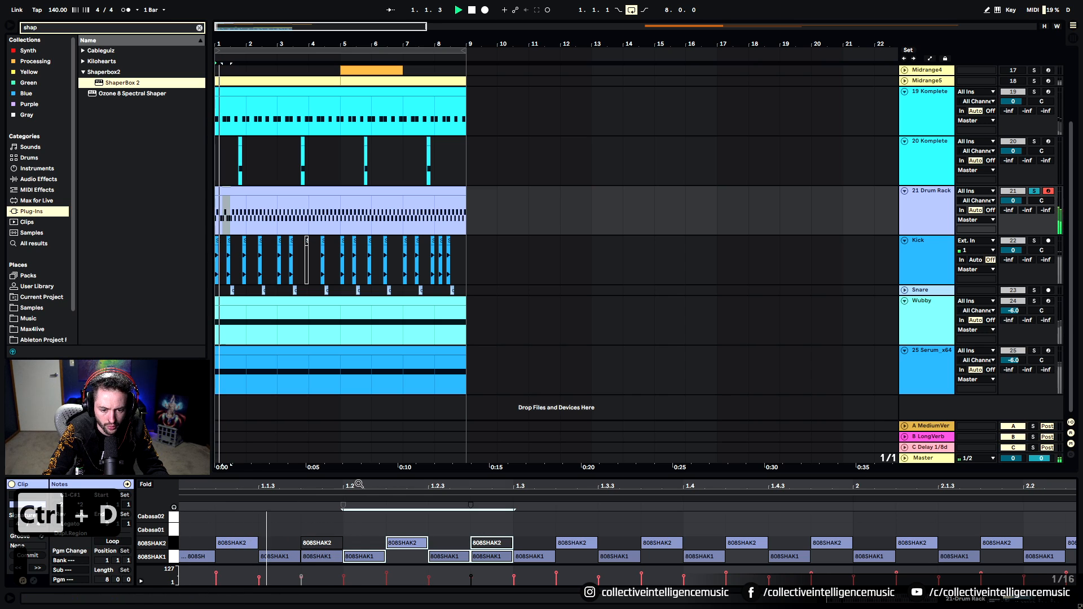
Step: Duplicate the edited one-beat shaker pattern repeatedly to the end of the eight-bar clip, and play back the full arrangement
{"action": "key", "text": "ctrl+d"}
{"action": "key", "text": "ctrl+d"}
{"action": "key", "text": "ctrl+d"}
{"action": "key", "text": "ctrl+d"}
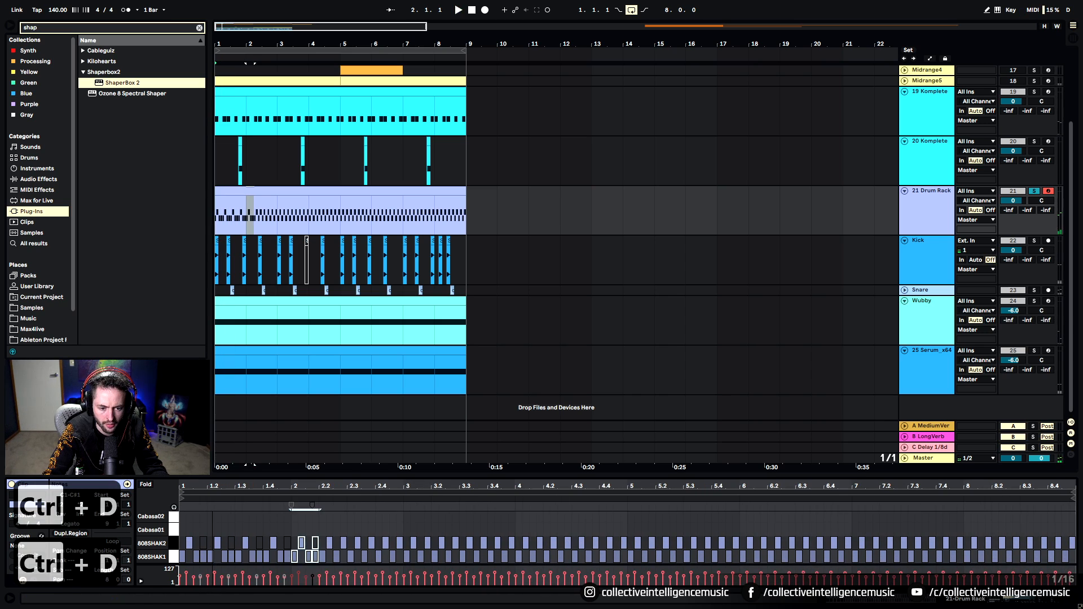
{"action": "key", "text": "ctrl+d"}
{"action": "key", "text": "ctrl+d"}
{"action": "key", "text": "ctrl+d"}
{"action": "key", "text": "ctrl+d"}
{"action": "key", "text": "ctrl+d"}
{"action": "key", "text": "ctrl+d"}
{"action": "key", "text": "ctrl+d"}
{"action": "key", "text": "ctrl+d"}
{"action": "key", "text": "ctrl+d"}
{"action": "key", "text": "ctrl+d"}
{"action": "key", "text": "ctrl+d"}
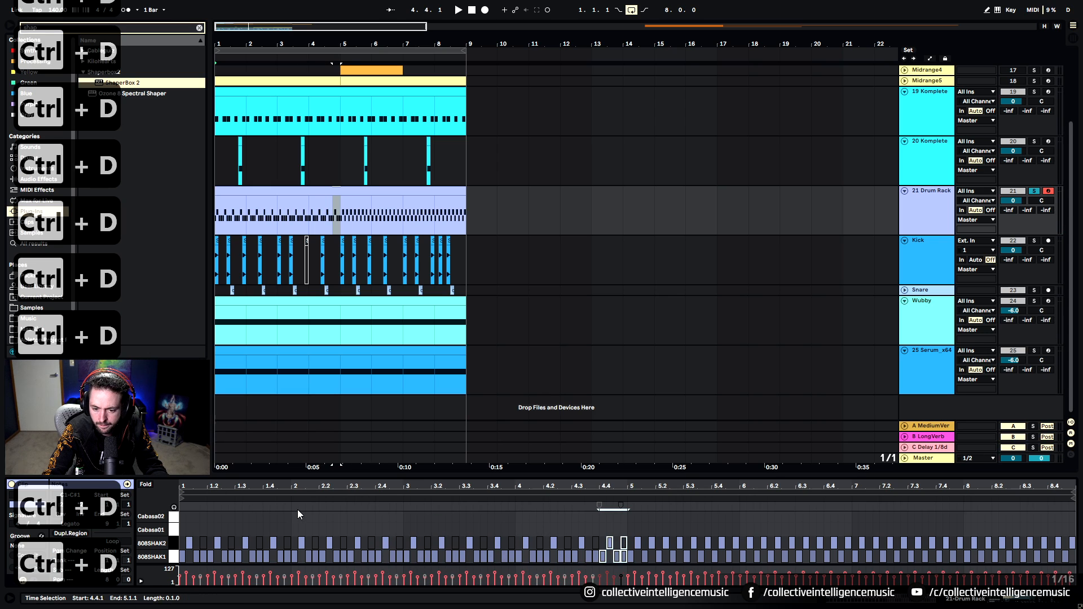
{"action": "key", "text": "ctrl+d"}
{"action": "key", "text": "ctrl+d"}
{"action": "key", "text": "ctrl+d"}
{"action": "key", "text": "ctrl+d"}
{"action": "key", "text": "ctrl+d"}
{"action": "key", "text": "ctrl+d"}
{"action": "key", "text": "ctrl+d"}
{"action": "key", "text": "ctrl+d"}
{"action": "key", "text": "ctrl+d"}
{"action": "key", "text": "ctrl+d"}
{"action": "key", "text": "ctrl+d"}
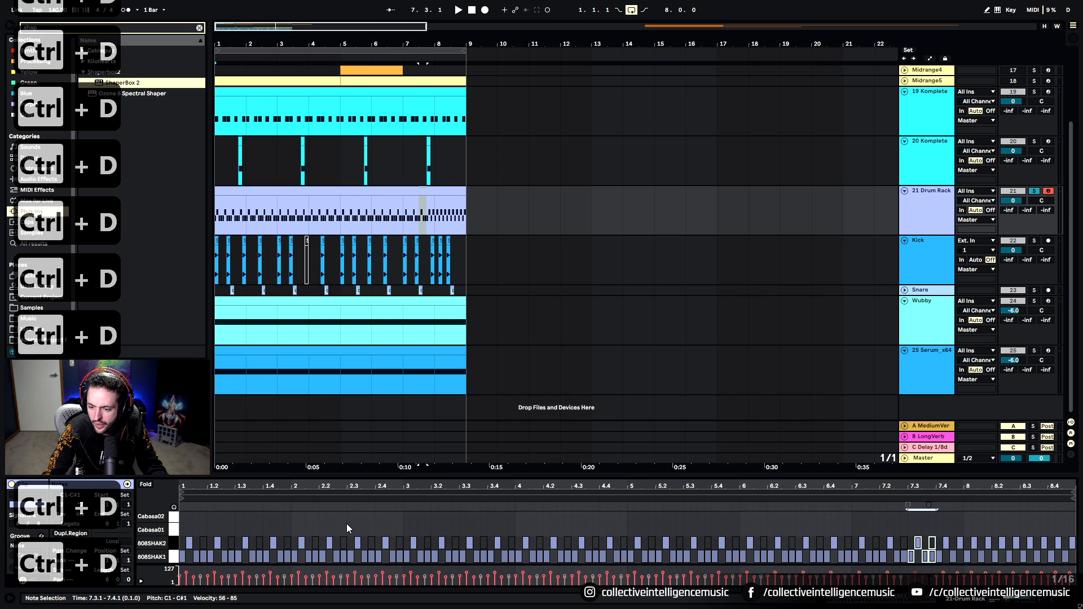
{"action": "key", "text": "ctrl+d"}
{"action": "key", "text": "ctrl+d"}
{"action": "key", "text": "space"}
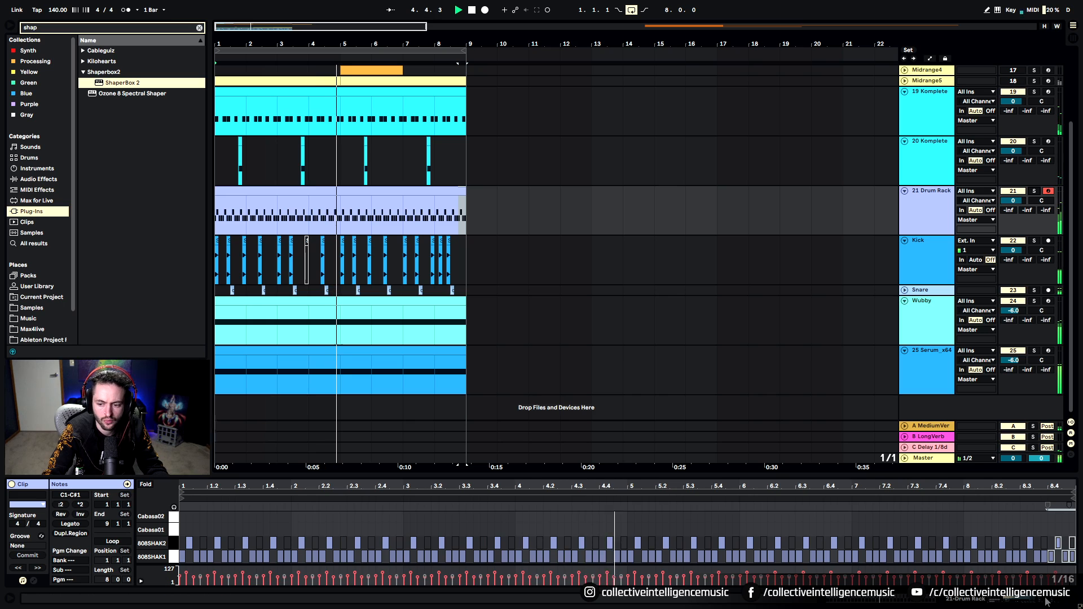
Step: Return to the Drum Rack track's devices, stop playback, and review the Pan shaper settings in the first ShaperBox 2
{"action": "key", "text": "shift+Tab"}
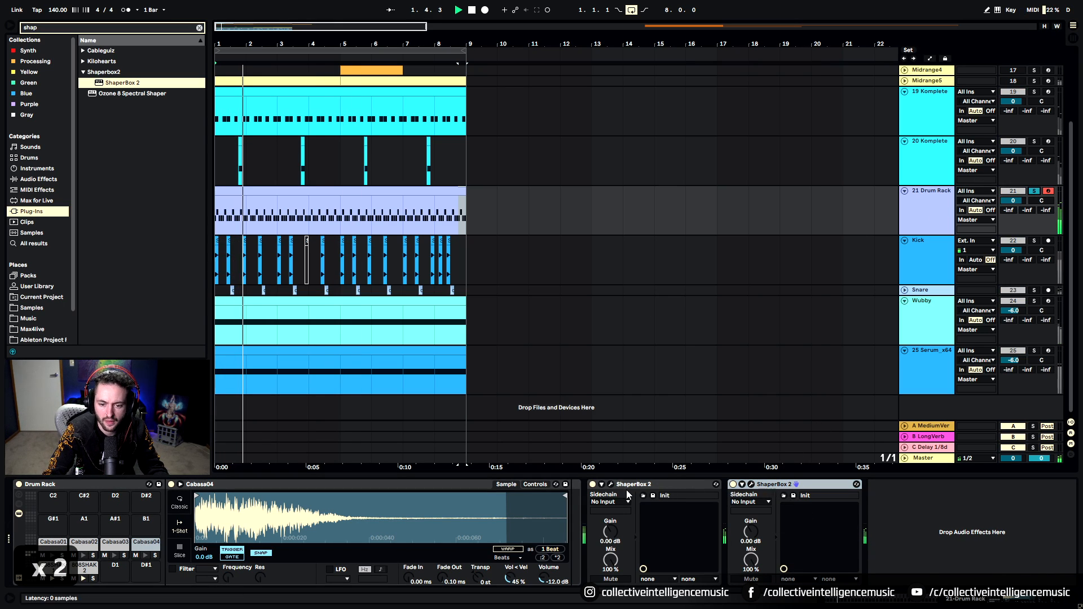
{"action": "key", "text": "space"}
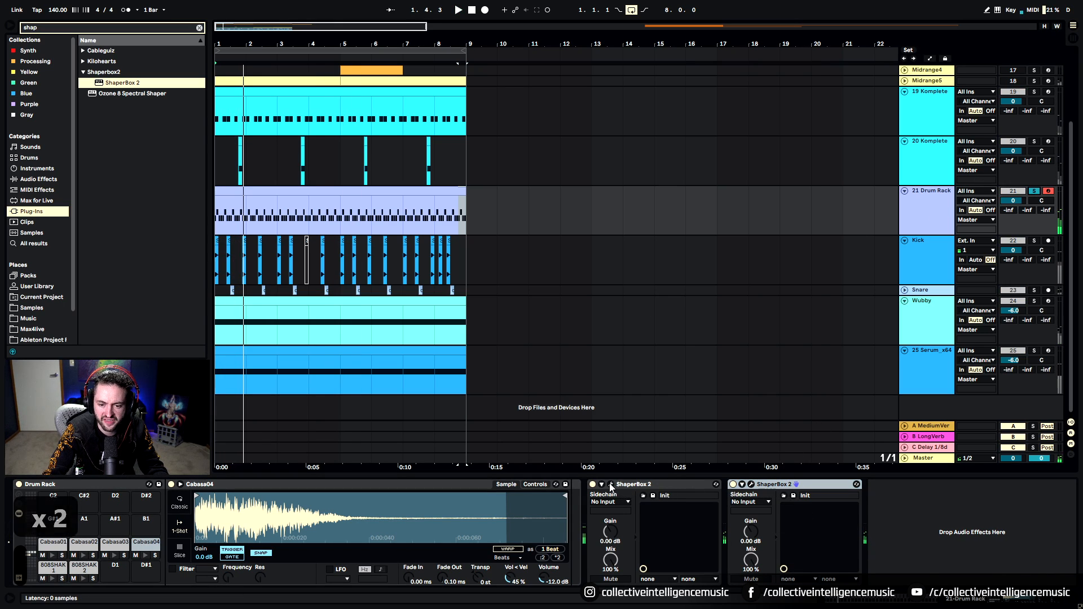
{"action": "left_click", "coordinate": [611, 485]}
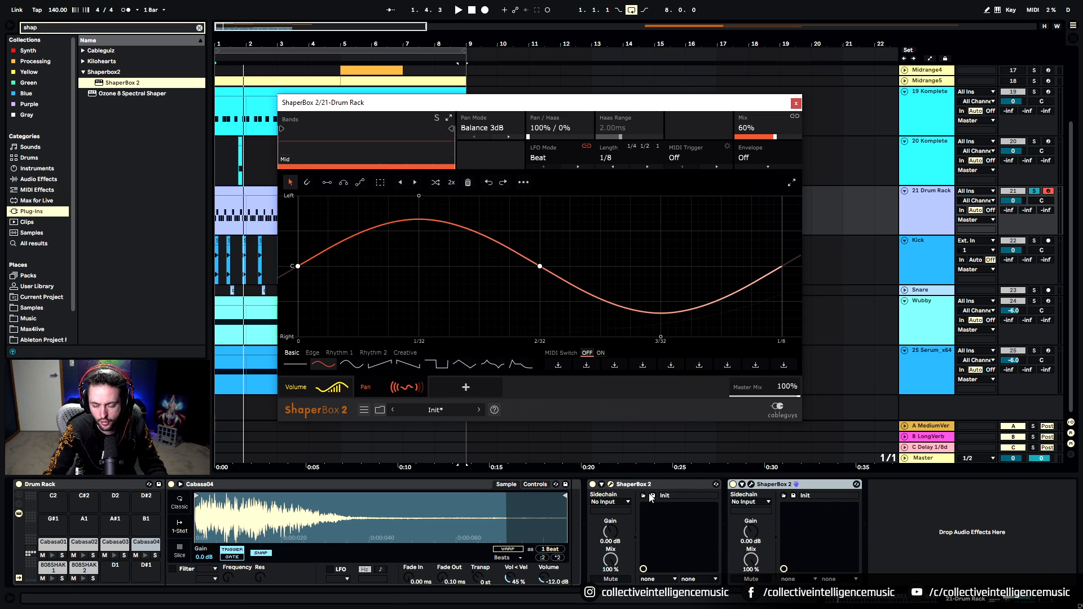
{"action": "left_click", "coordinate": [796, 104]}
Step: Search the plug-ins for "gate" and load Gatekeeper
{"action": "left_click", "coordinate": [199, 27]}
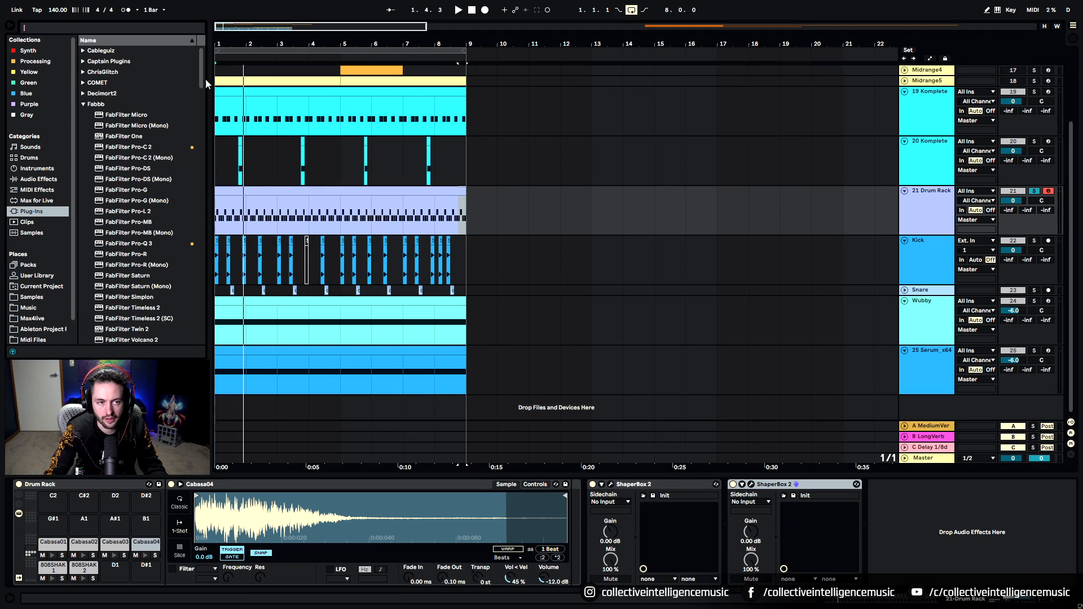
{"action": "type", "text": "gate"}
{"action": "double_click", "coordinate": [106, 59]}
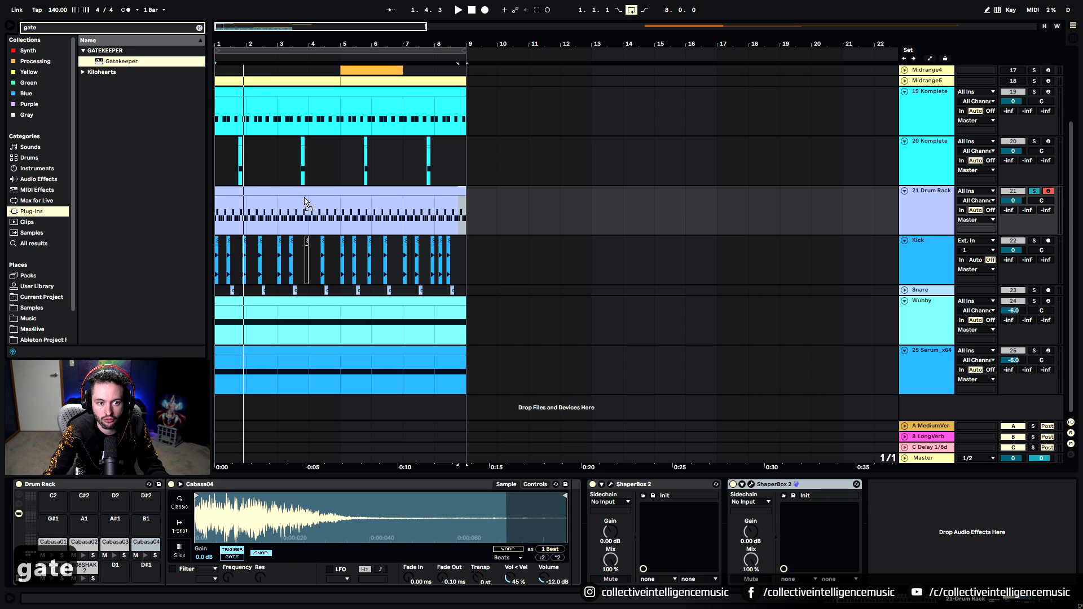
Step: Load the Dramatic Rev preset in Gatekeeper, unsolo the Drum Rack track during playback, and close the plug-in window
{"action": "left_click", "coordinate": [818, 151]}
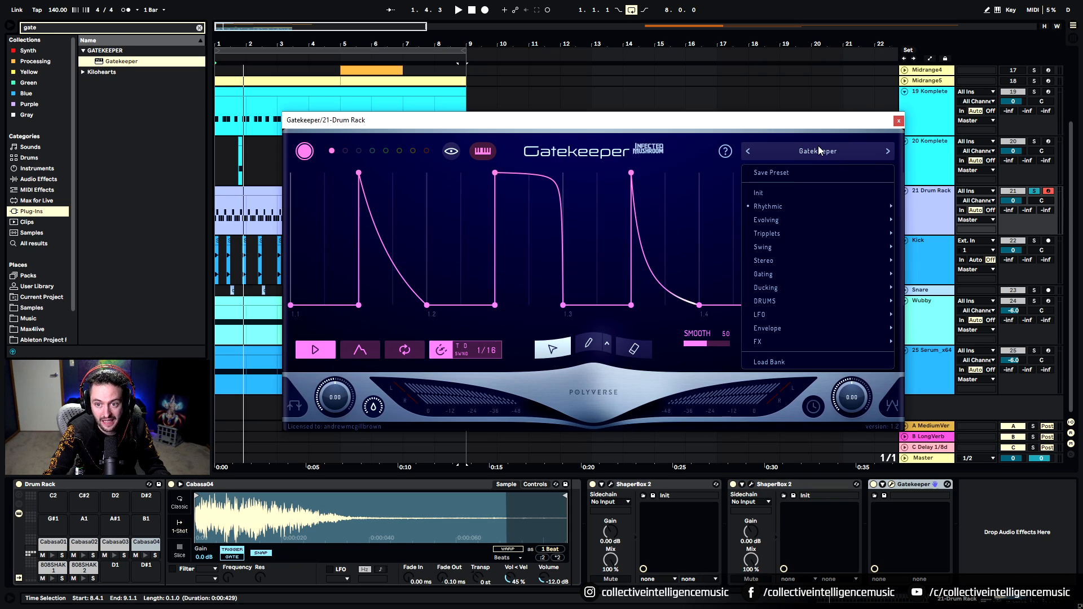
{"action": "mouse_move", "coordinate": [778, 206]}
{"action": "left_click", "coordinate": [482, 190]}
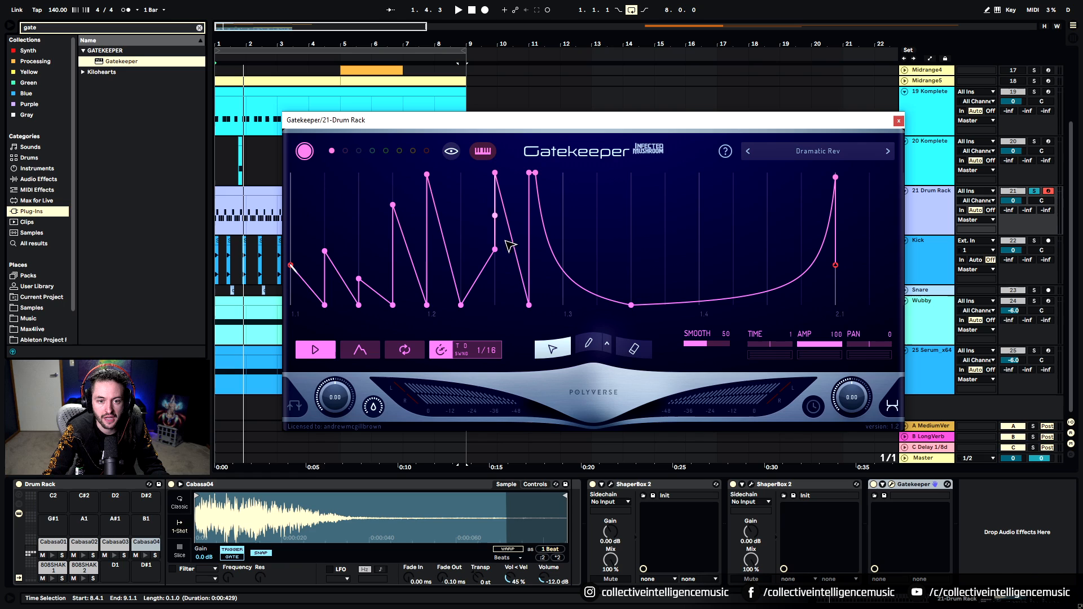
{"action": "key", "text": "space"}
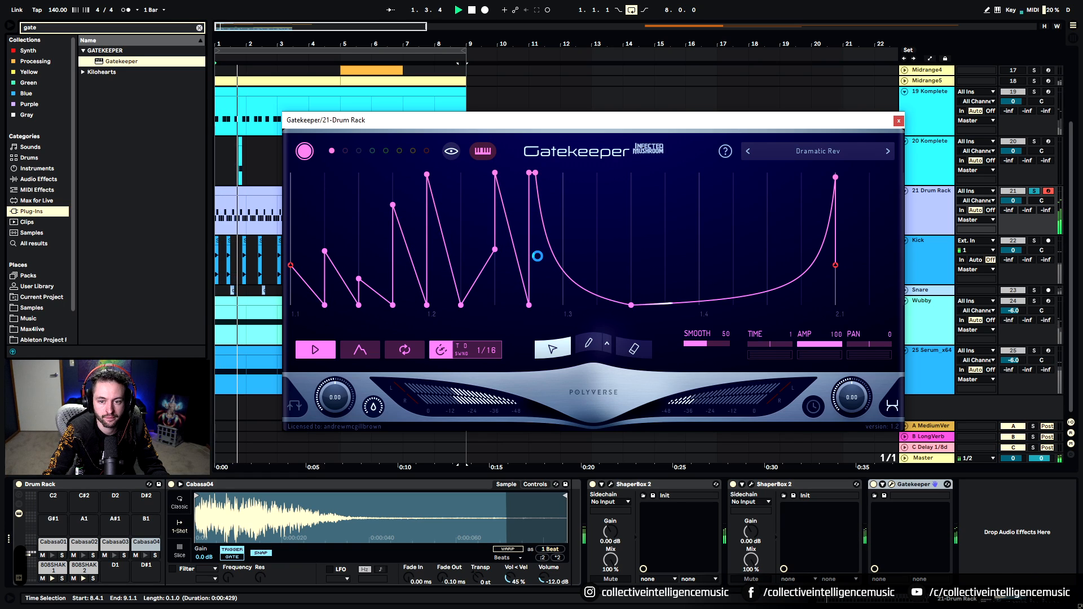
{"action": "left_click", "coordinate": [1037, 193]}
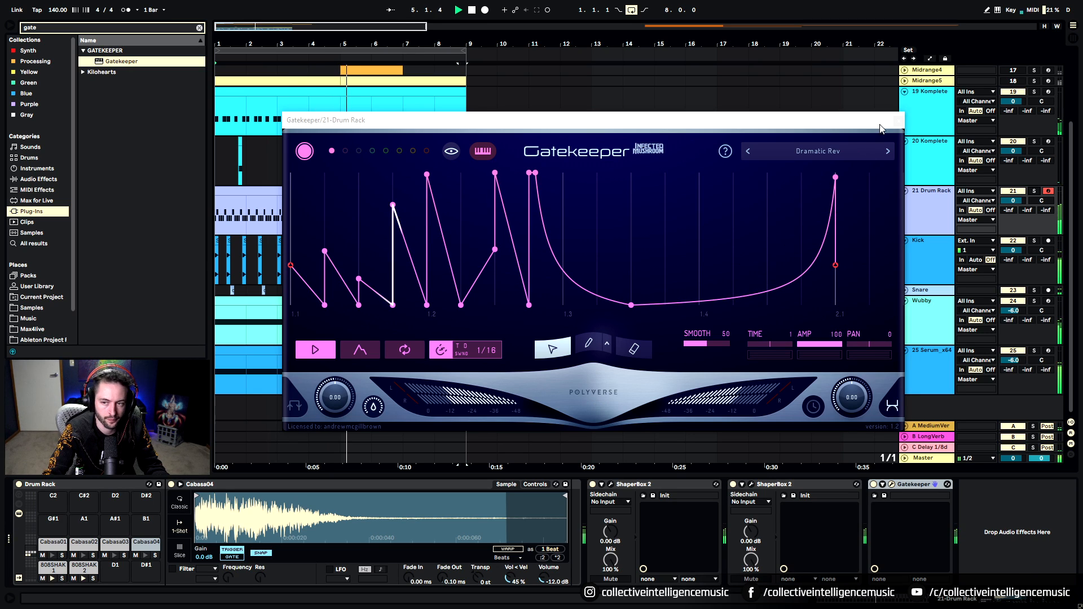
{"action": "left_click", "coordinate": [898, 121]}
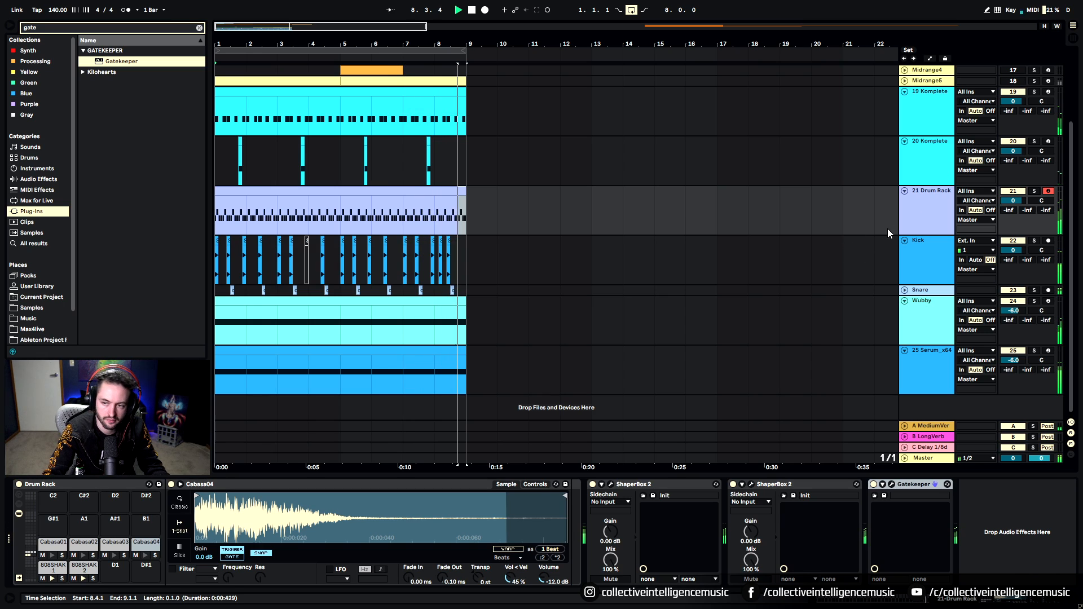
Step: Open Serum on the Wubby track, solo the track, and show Serum's effects rack
{"action": "left_click", "coordinate": [929, 307]}
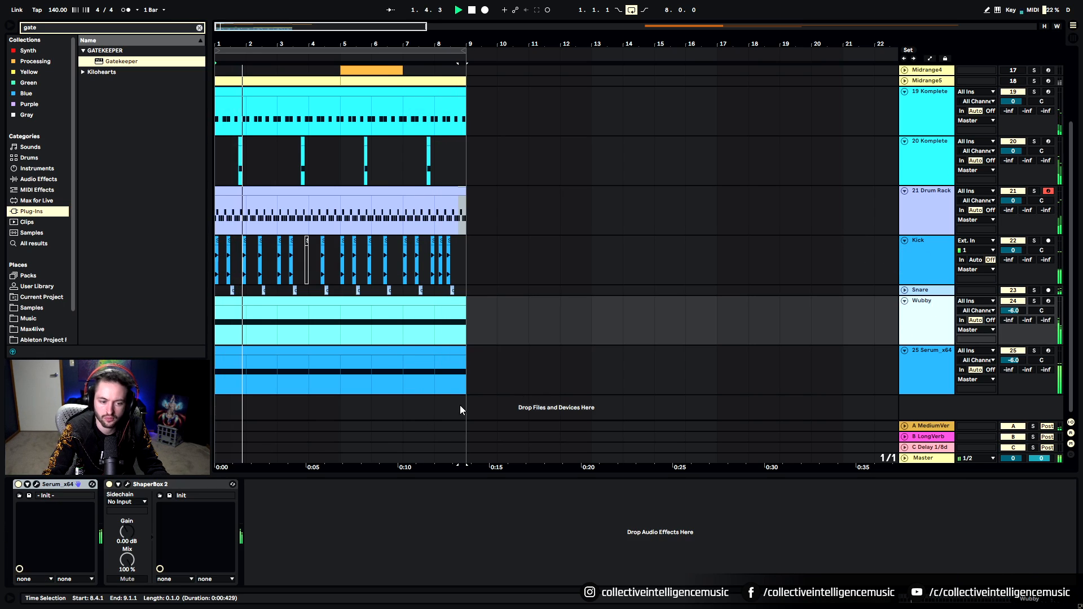
{"action": "left_click", "coordinate": [37, 484]}
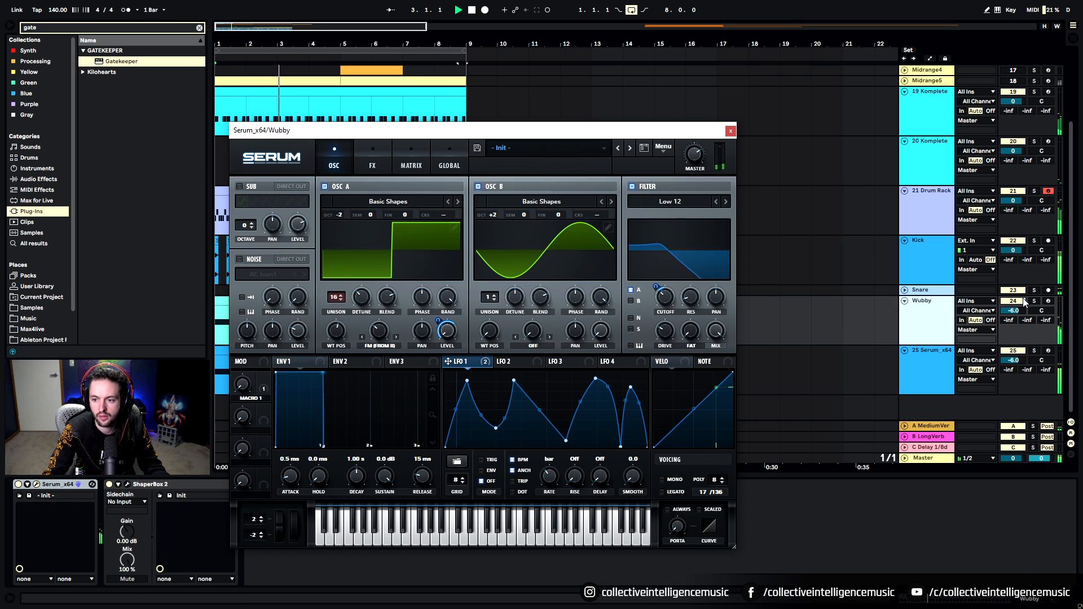
{"action": "left_click", "coordinate": [1034, 301]}
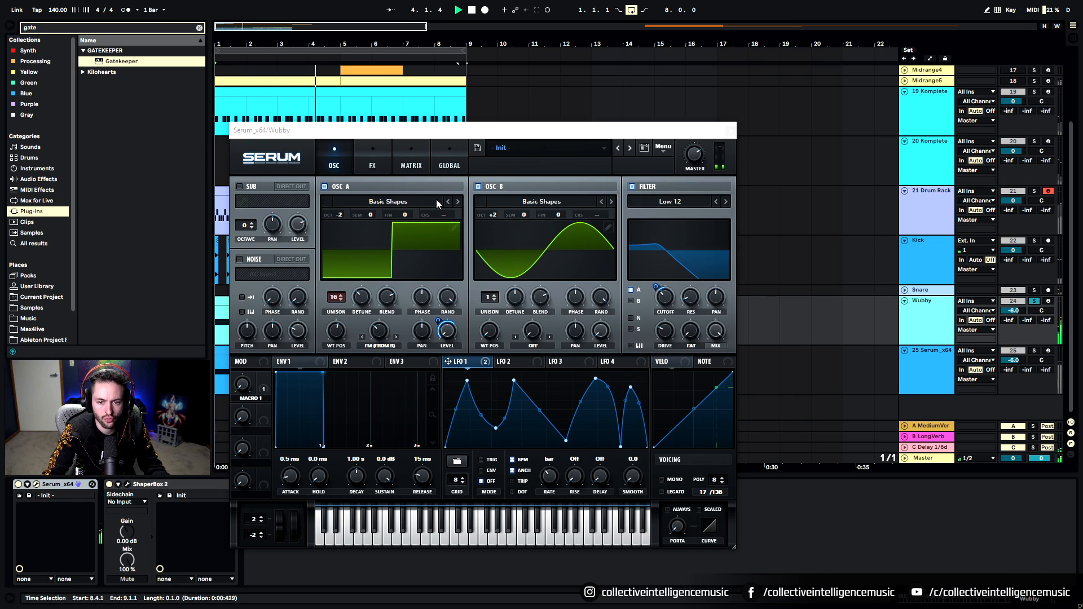
{"action": "left_click", "coordinate": [380, 158]}
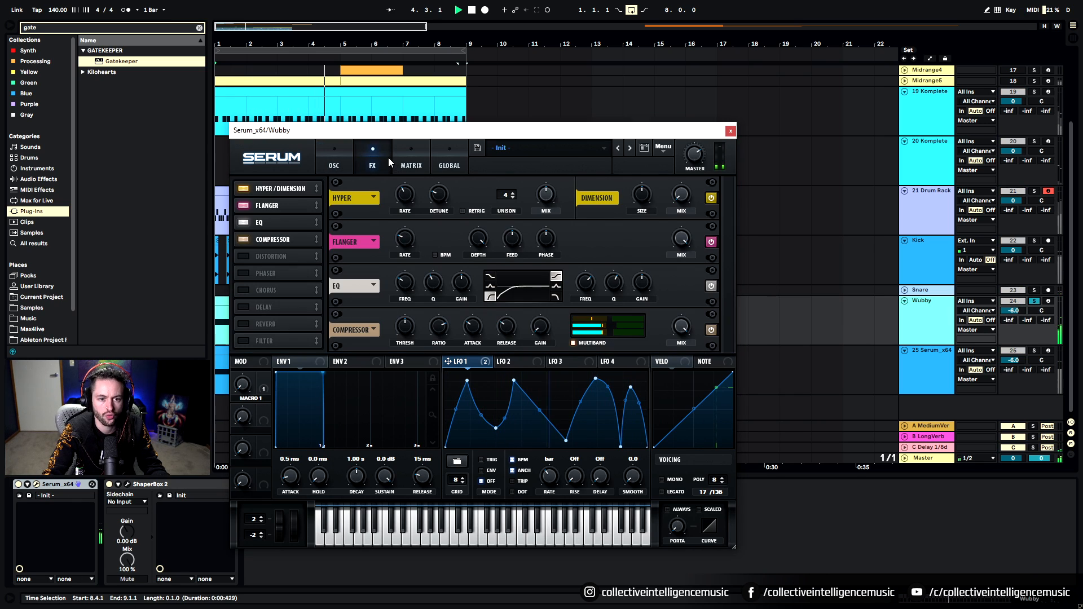
Step: Enable Serum's distortion effect on the Wubby sound, set its type to Diode 1, and lower its mix
{"action": "left_click", "coordinate": [243, 256]}
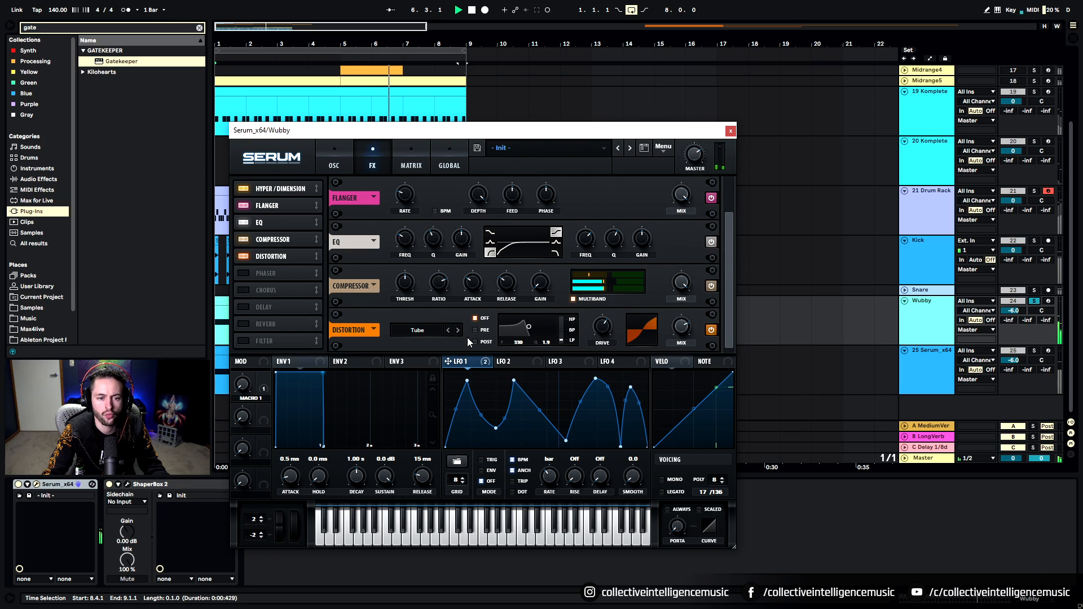
{"action": "left_click", "coordinate": [428, 331]}
{"action": "left_click", "coordinate": [436, 379]}
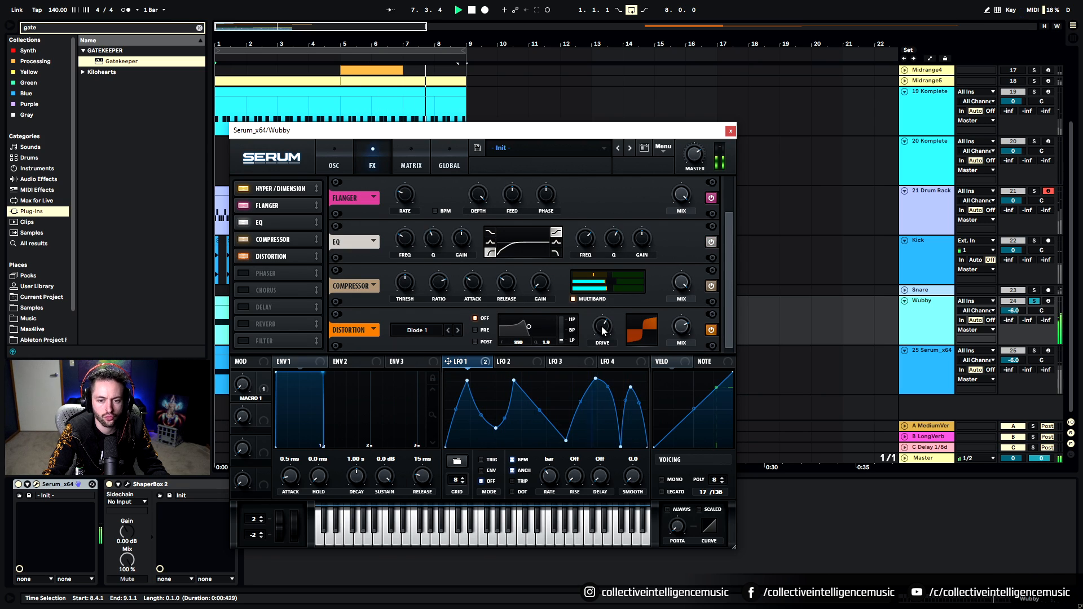
{"action": "left_click_drag", "start_coordinate": [680, 330], "coordinate": [676, 379]}
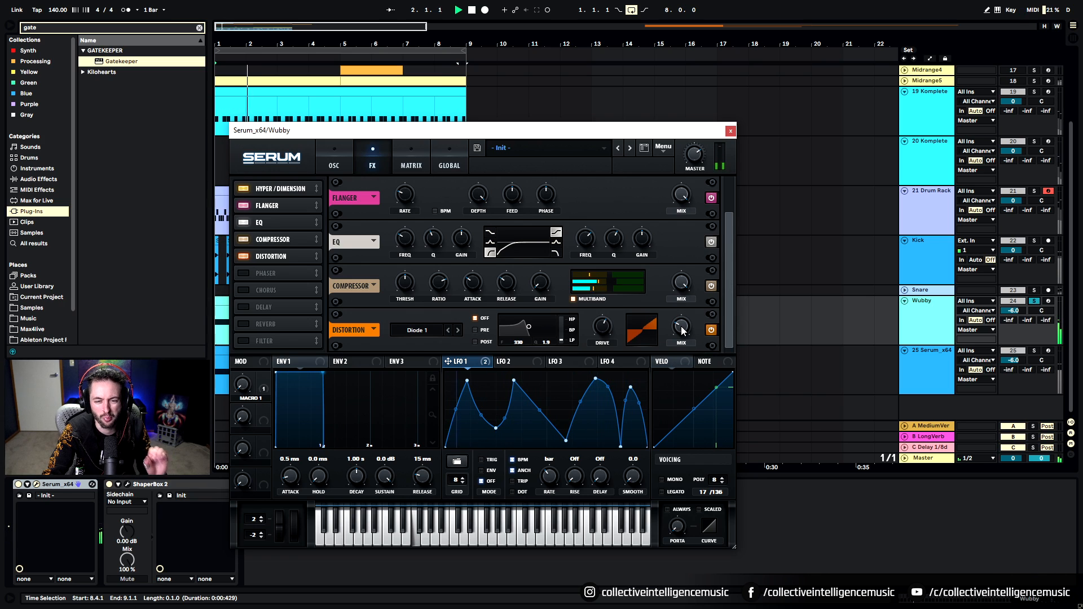
Step: Try the distortion ahead of the compressor in Serum's effects order, then return it after the compressor
{"action": "mouse_move", "coordinate": [682, 334]}
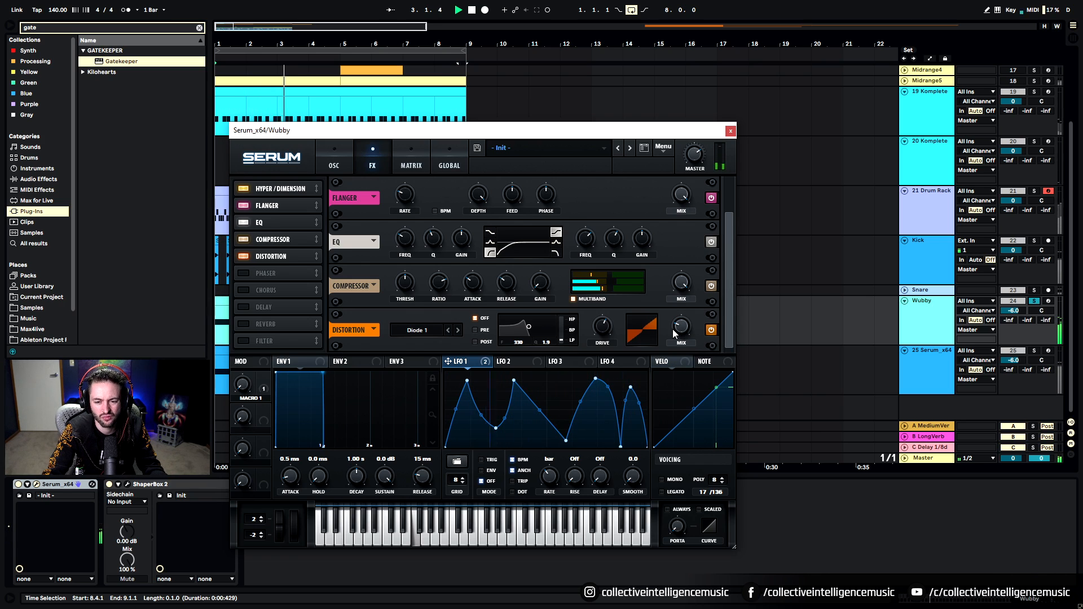
{"action": "left_click_drag", "start_coordinate": [280, 257], "coordinate": [280, 240]}
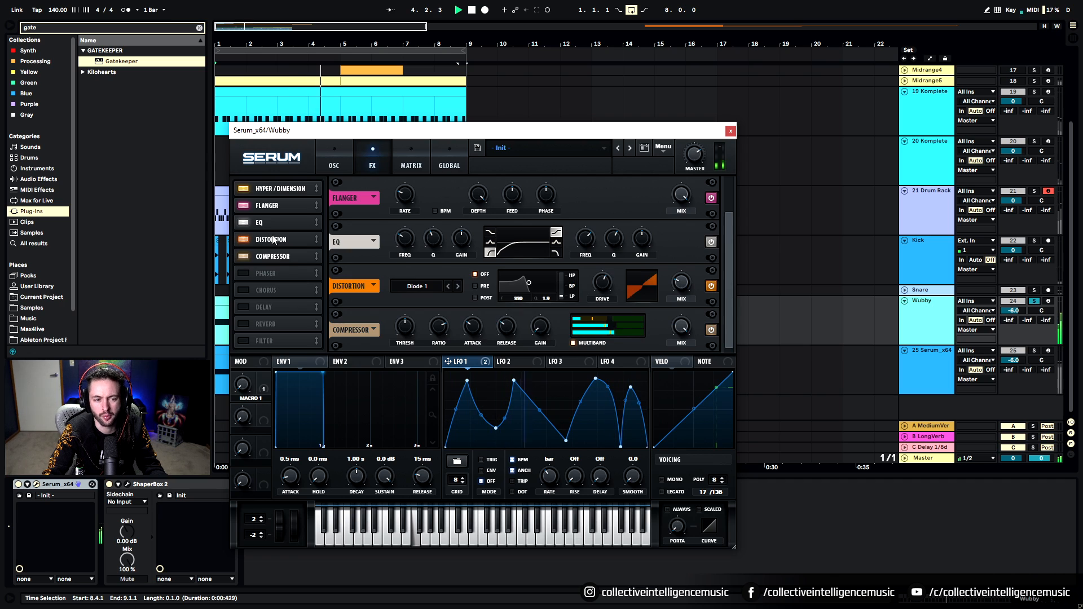
{"action": "mouse_move", "coordinate": [610, 319]}
{"action": "left_mouse_down"}
{"action": "mouse_move", "coordinate": [626, 319]}
{"action": "mouse_move", "coordinate": [607, 316]}
{"action": "left_mouse_up"}
{"action": "left_click_drag", "start_coordinate": [274, 241], "coordinate": [275, 258]}
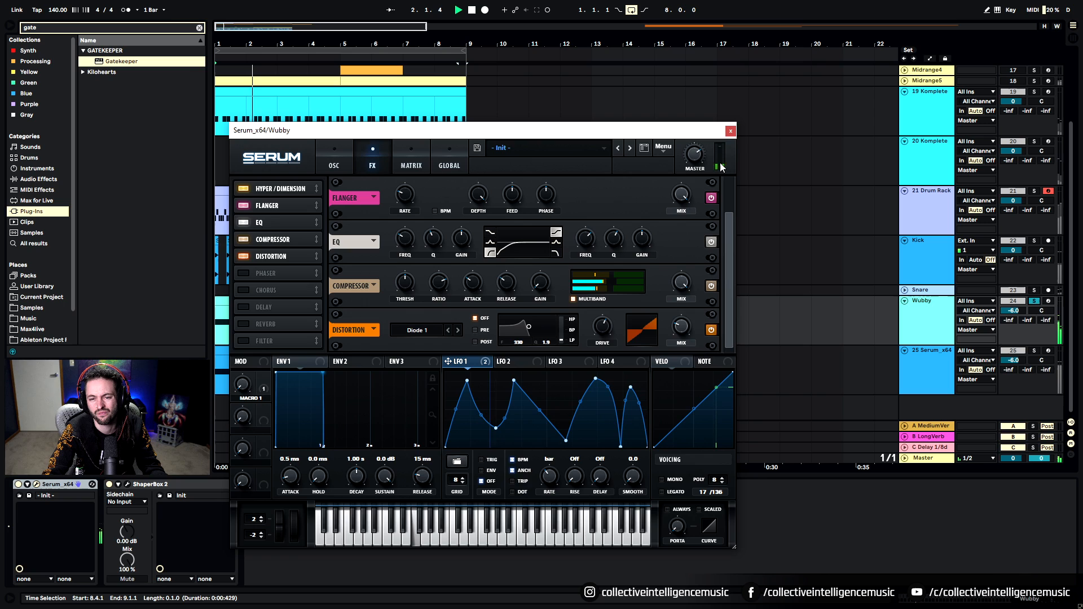
Step: Close Serum and audition the Drum Rack, Kick and Snare tracks soloed together
{"action": "left_click", "coordinate": [730, 132]}
{"action": "key", "text": "space"}
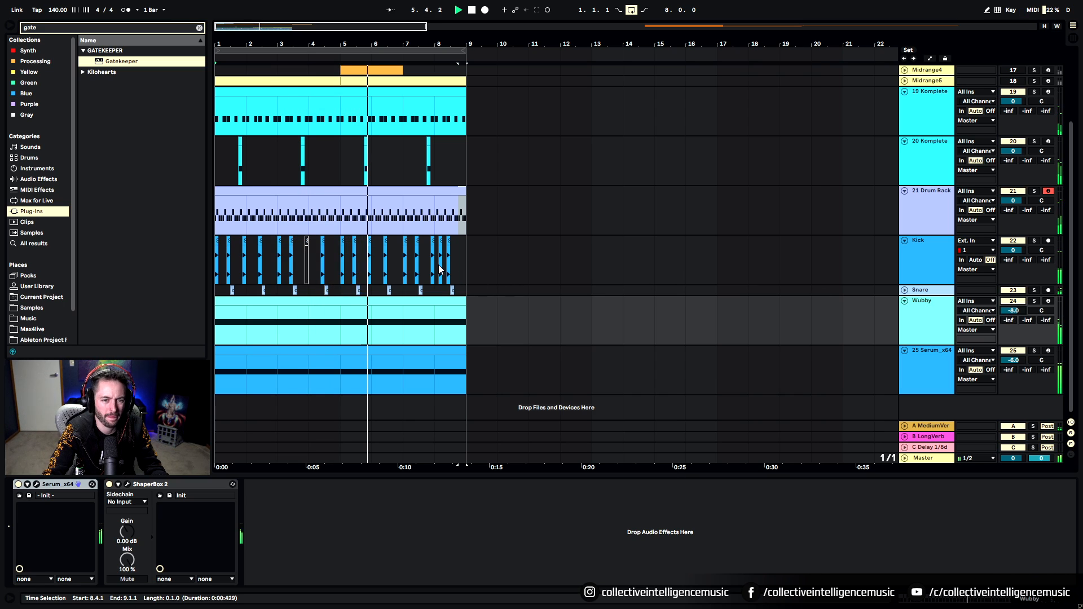
{"action": "left_click", "coordinate": [432, 194]}
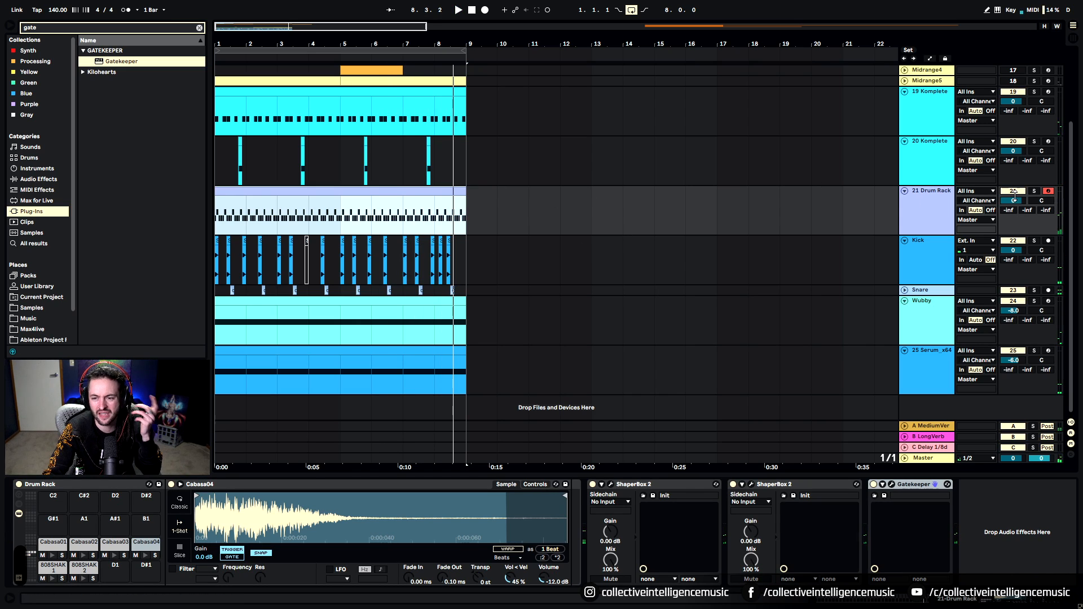
{"action": "left_click", "coordinate": [1034, 190]}
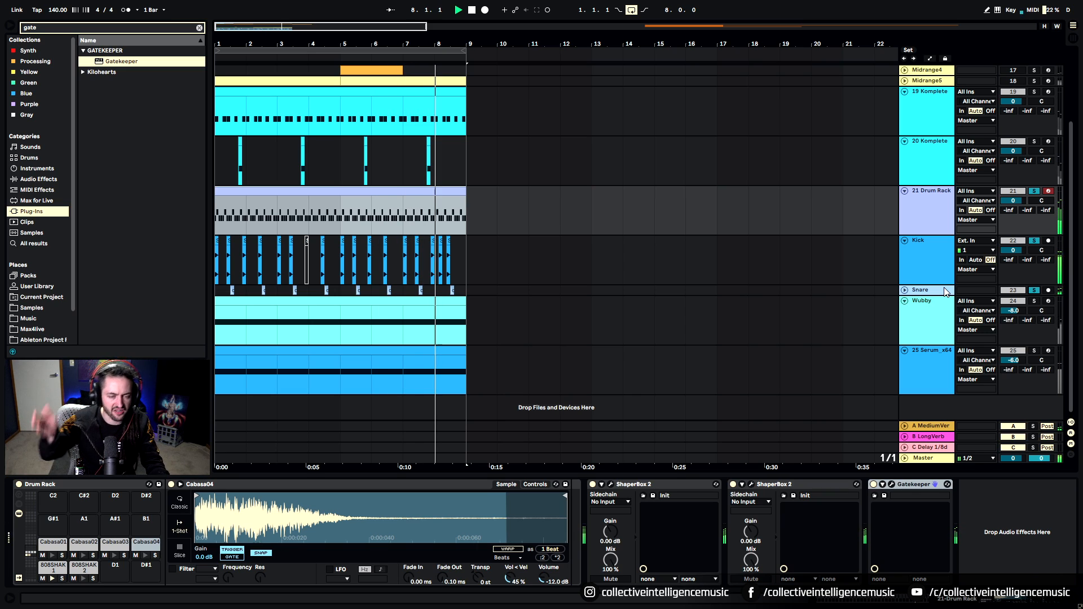
{"action": "key", "text": "space"}
Step: Solo track 19 Komplete along with the drum tracks and play them back
{"action": "scroll", "coordinate": [602, 210], "scroll_direction": "up", "scroll_amount": 2}
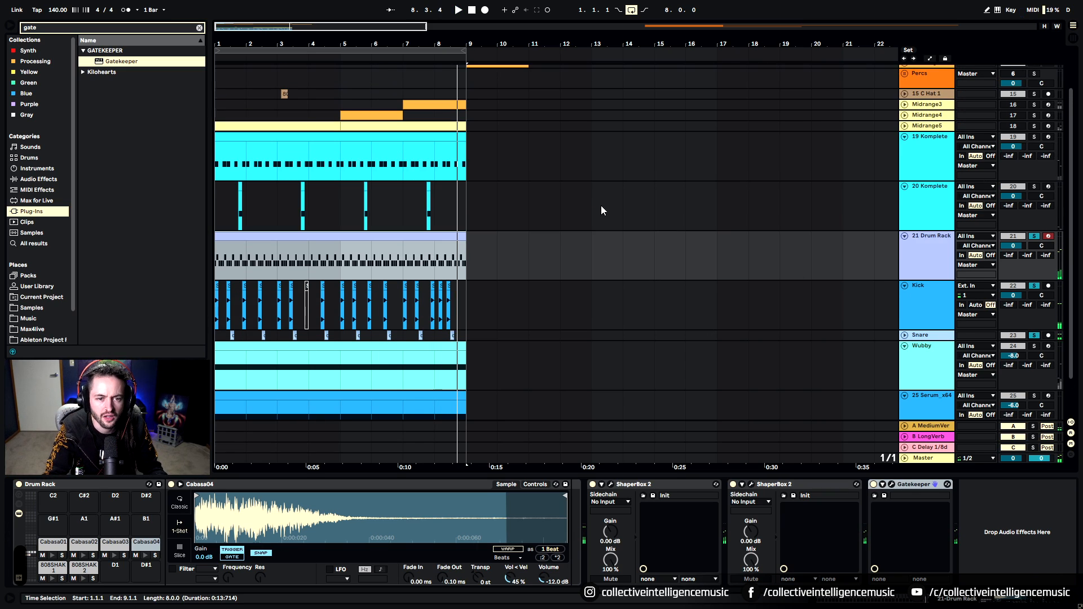
{"action": "left_click", "coordinate": [1034, 137]}
{"action": "key", "text": "space"}
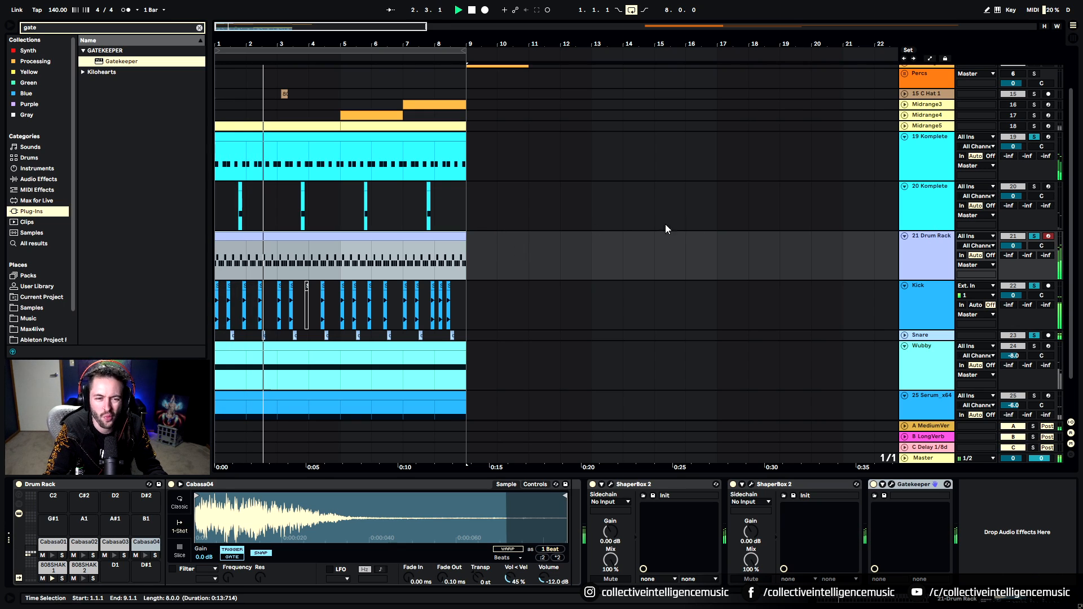
Step: Move the eight-bar clip on track 19 Komplete to bar 9 and create an empty MIDI clip over bars 1 to 8
{"action": "left_click", "coordinate": [882, 157]}
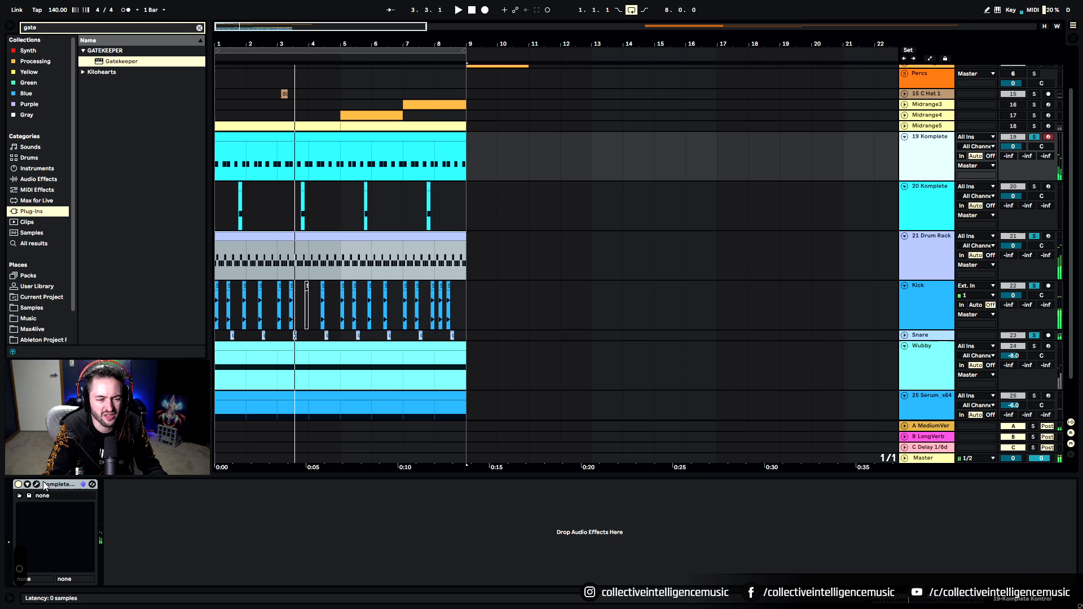
{"action": "left_click", "coordinate": [244, 156]}
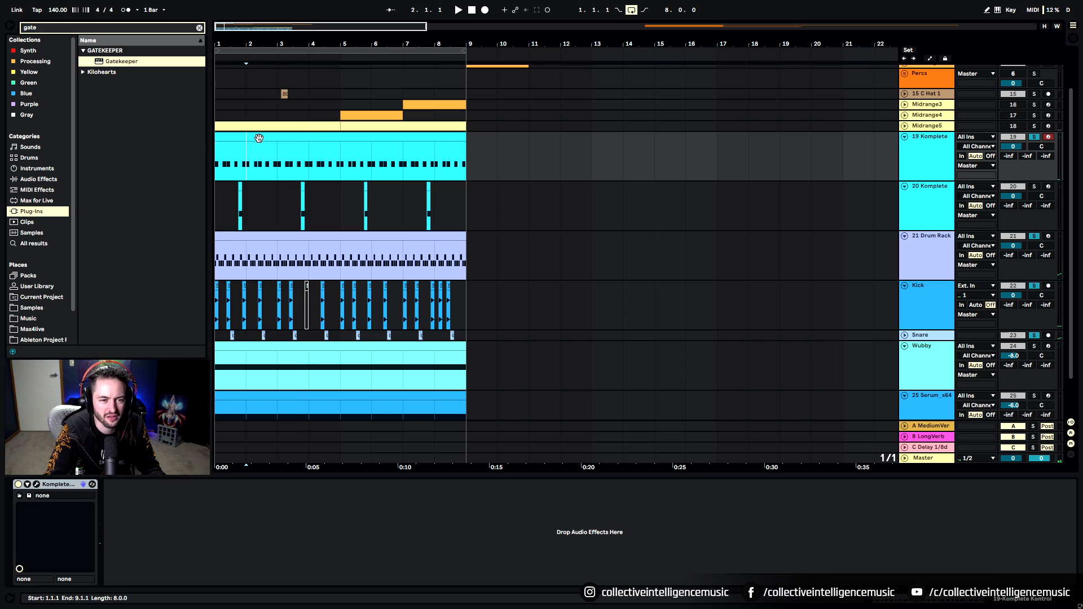
{"action": "left_click_drag", "start_coordinate": [258, 136], "coordinate": [511, 153]}
{"action": "left_click_drag", "start_coordinate": [232, 160], "coordinate": [188, 161]}
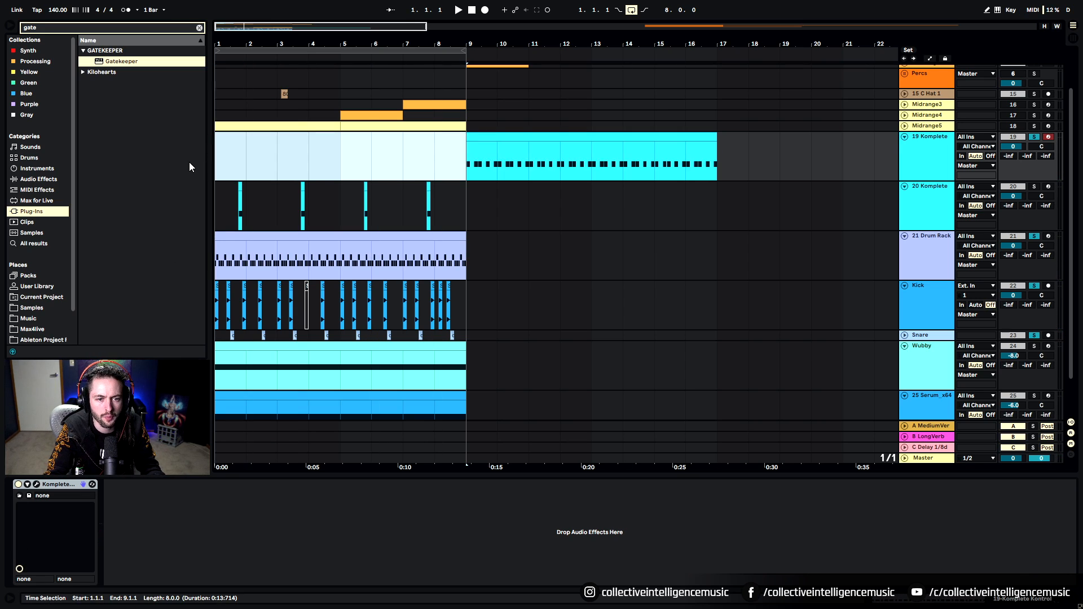
{"action": "key", "text": "ctrl+shift+m"}
{"action": "key", "text": "ctrl+j"}
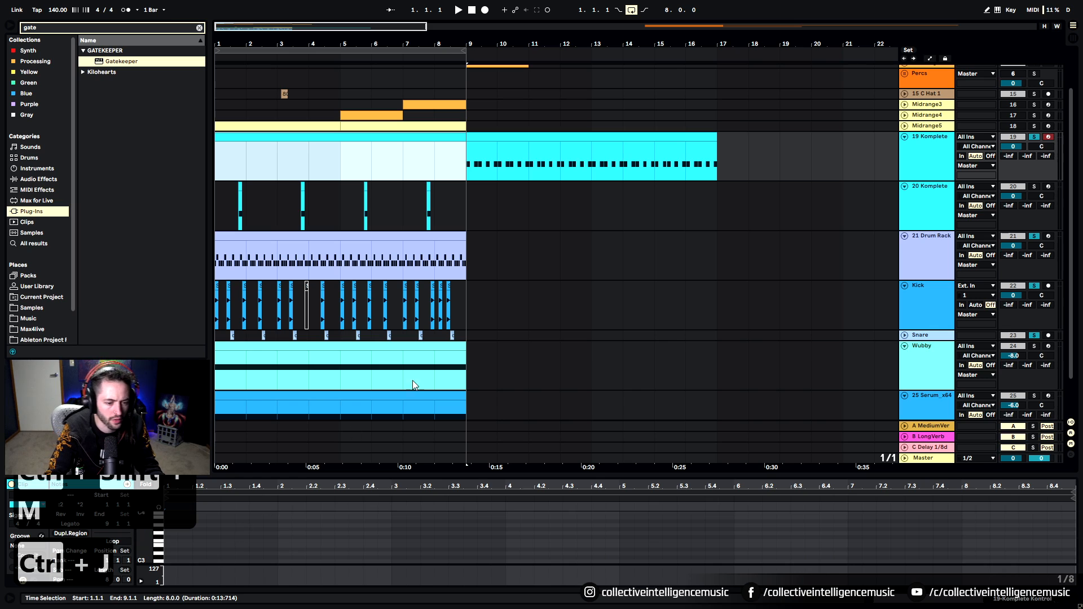
Step: Copy the first short clip from track 20 Komplete and paste it at bar 1 of track 19 Komplete
{"action": "left_click", "coordinate": [491, 139]}
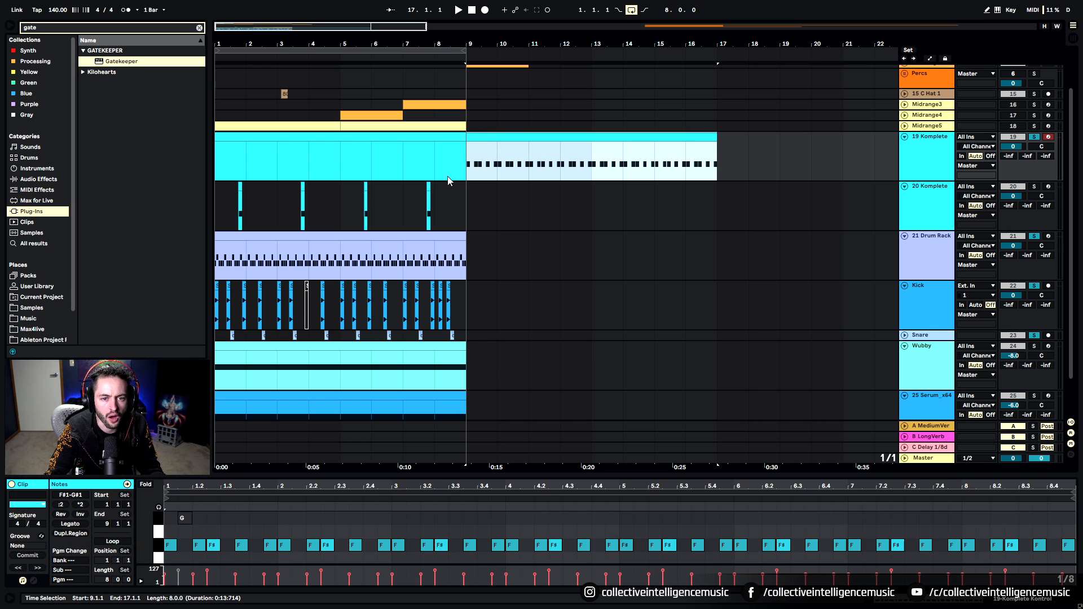
{"action": "left_click", "coordinate": [241, 187]}
{"action": "key", "text": "ctrl+c"}
{"action": "left_click", "coordinate": [218, 170]}
{"action": "key", "text": "ctrl+v"}
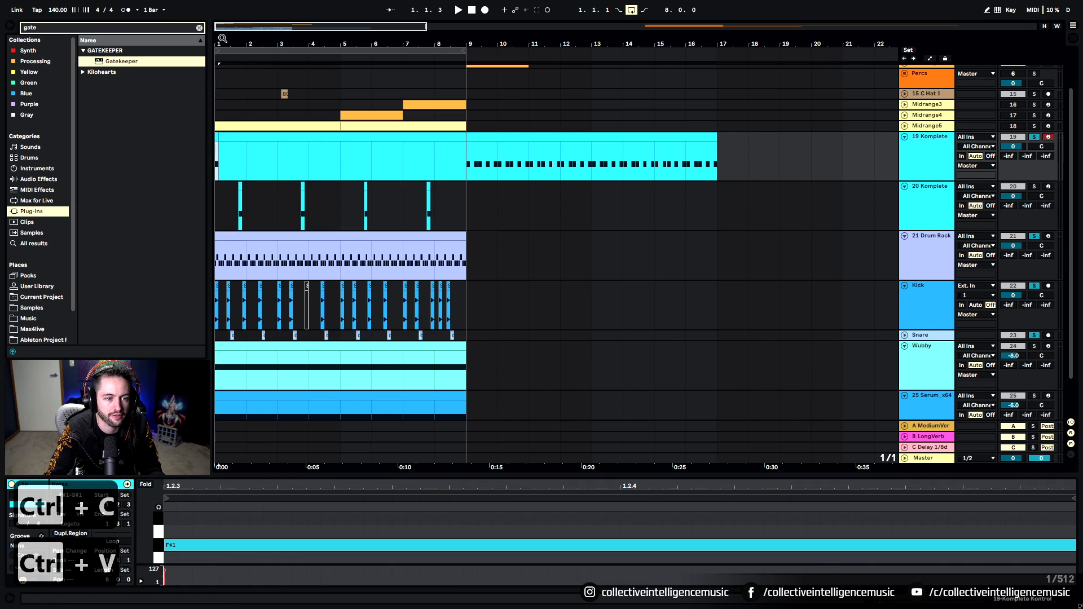
Step: Consolidate the pasted short clip and the empty clip on track 19 Komplete into one eight-bar clip
{"action": "left_click_drag", "start_coordinate": [215, 40], "coordinate": [215, 90]}
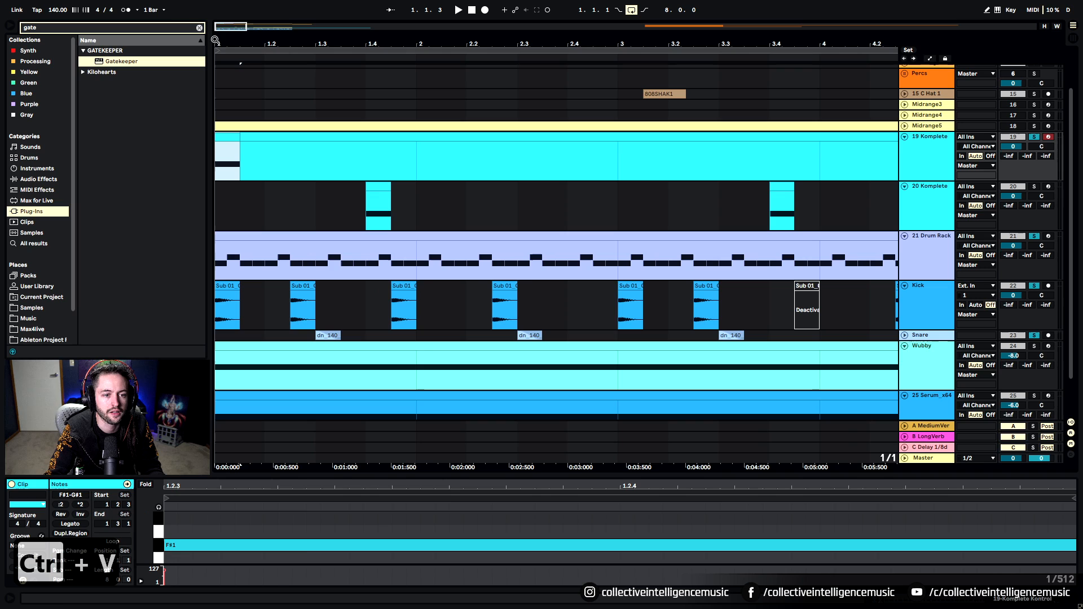
{"action": "right_click", "coordinate": [257, 157]}
{"action": "left_click", "coordinate": [226, 160]}
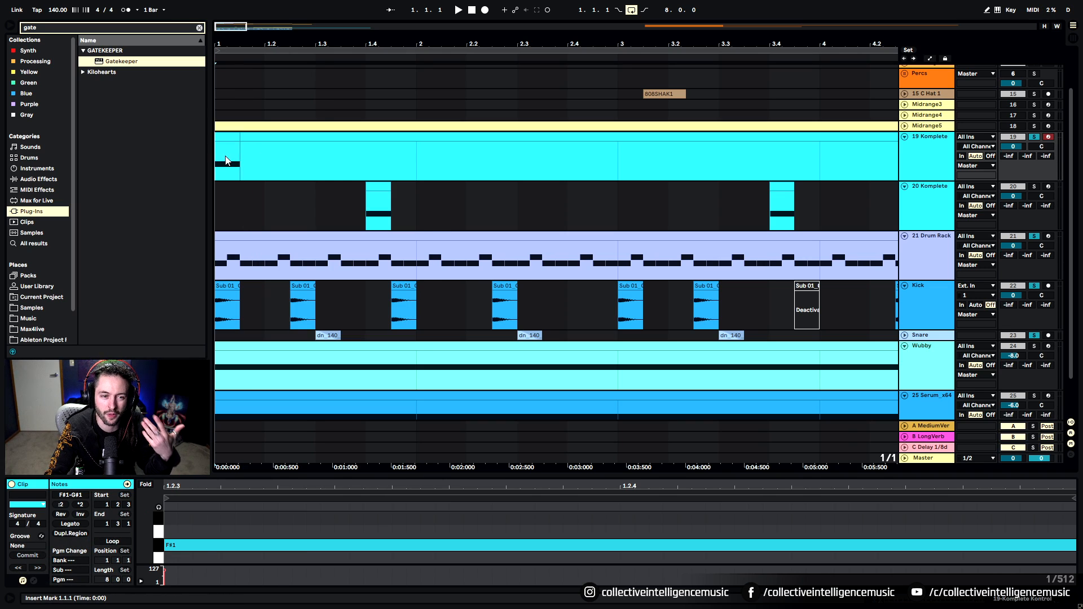
{"action": "left_click_drag", "start_coordinate": [349, 43], "coordinate": [265, 7]}
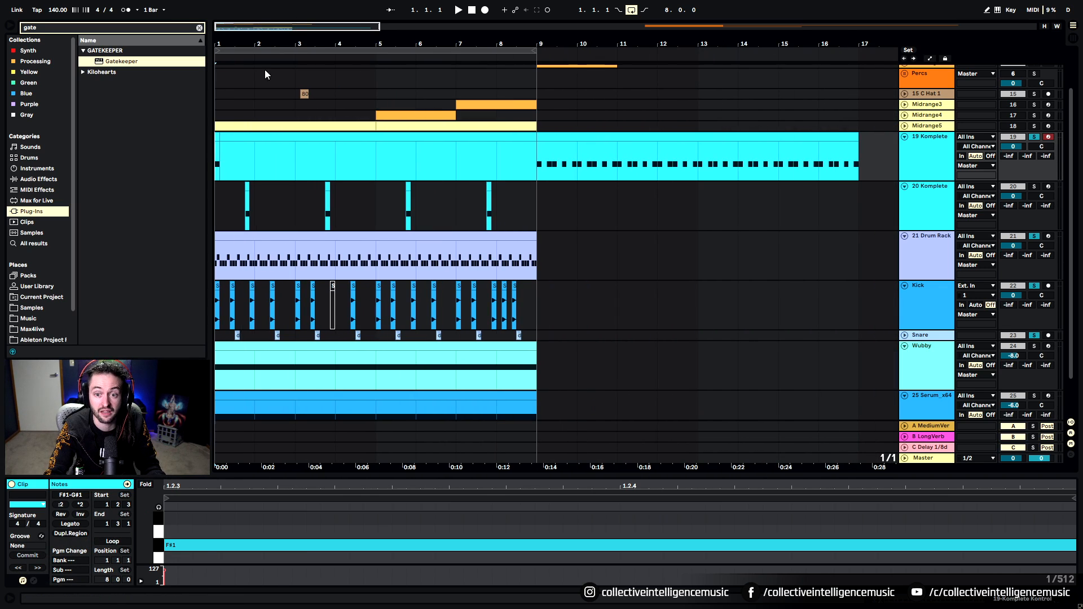
{"action": "left_click", "coordinate": [532, 175], "text": "shift"}
{"action": "key", "text": "ctrl+j"}
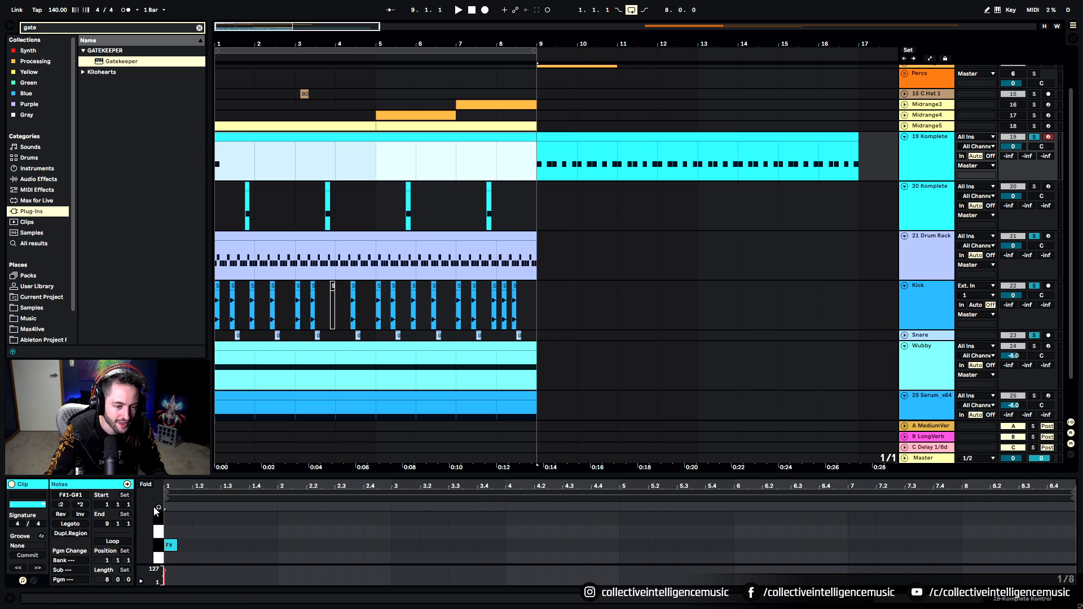
Step: Duplicate the F#1 note seven times to fill the first bar of the new clip, and play it back briefly
{"action": "left_click", "coordinate": [159, 550]}
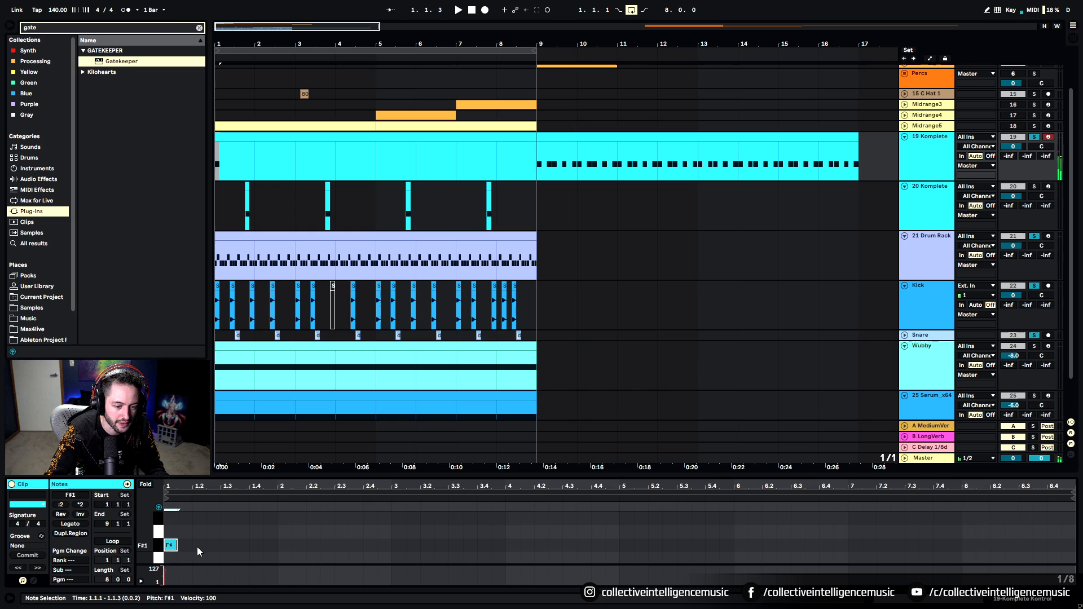
{"action": "key", "text": "ctrl+d"}
{"action": "key", "text": "ctrl+d"}
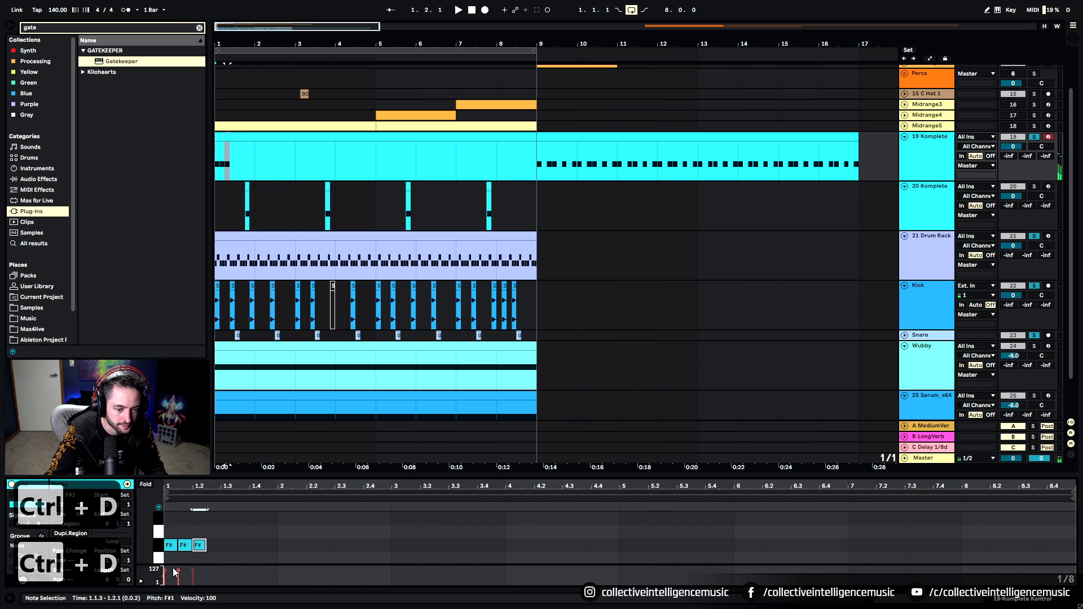
{"action": "key", "text": "ctrl+d"}
{"action": "key", "text": "ctrl+d"}
{"action": "key", "text": "ctrl+d"}
{"action": "key", "text": "ctrl+d"}
{"action": "key", "text": "ctrl+d"}
{"action": "key", "text": "space"}
{"action": "key", "text": "space"}
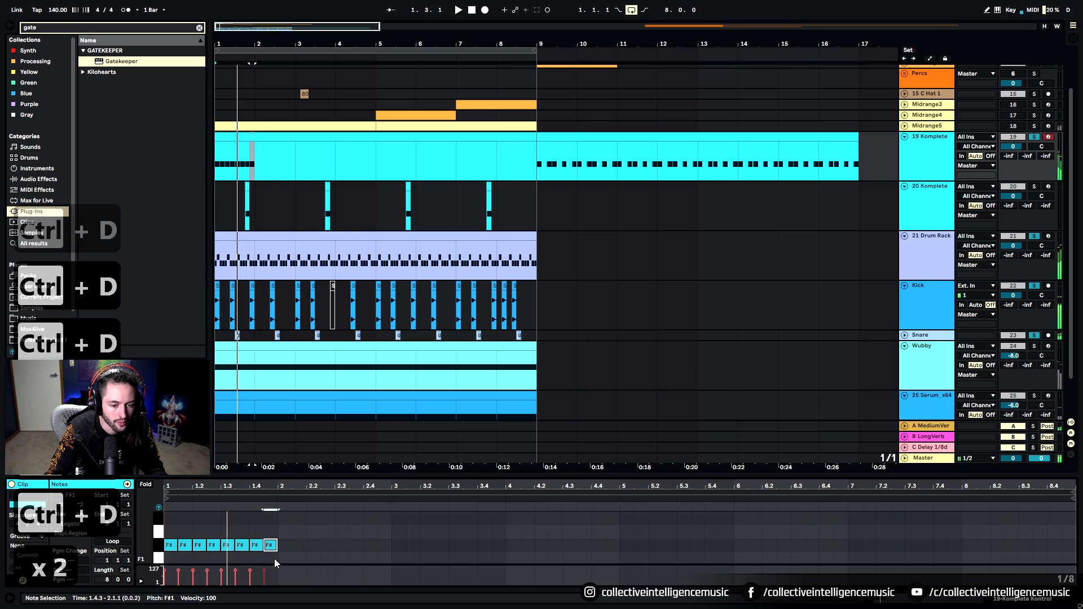
Step: Duplicate the full bar of F#1 notes repeatedly to the end of the eight-bar clip
{"action": "key", "text": "ctrl+a"}
{"action": "key", "text": "ctrl+d"}
{"action": "key", "text": "ctrl+d"}
{"action": "key", "text": "ctrl+d"}
{"action": "key", "text": "ctrl+d"}
{"action": "key", "text": "ctrl+d"}
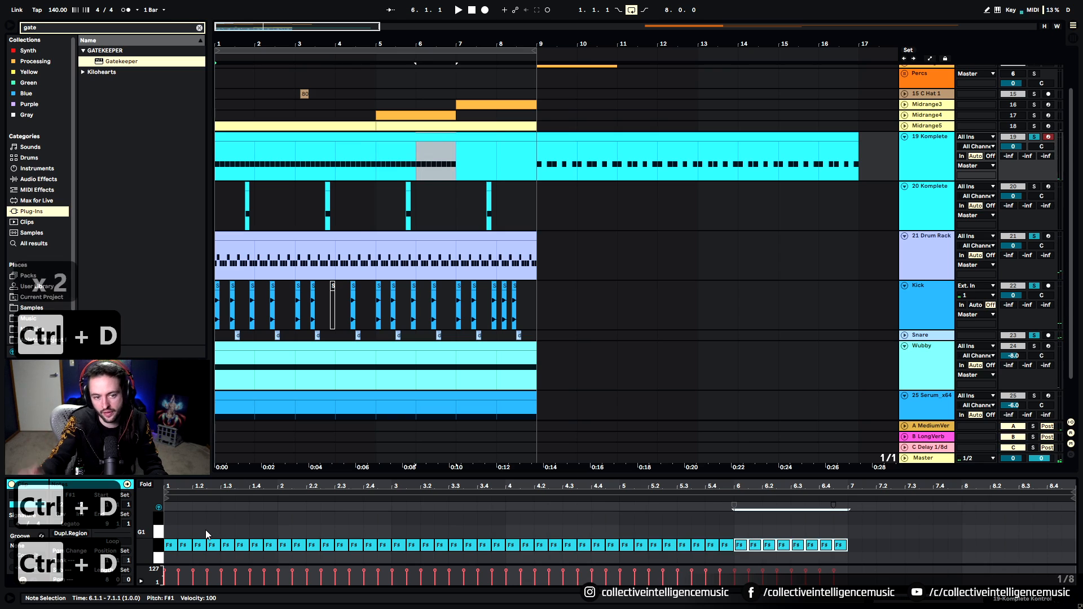
{"action": "key", "text": "ctrl+d"}
{"action": "key", "text": "ctrl+d"}
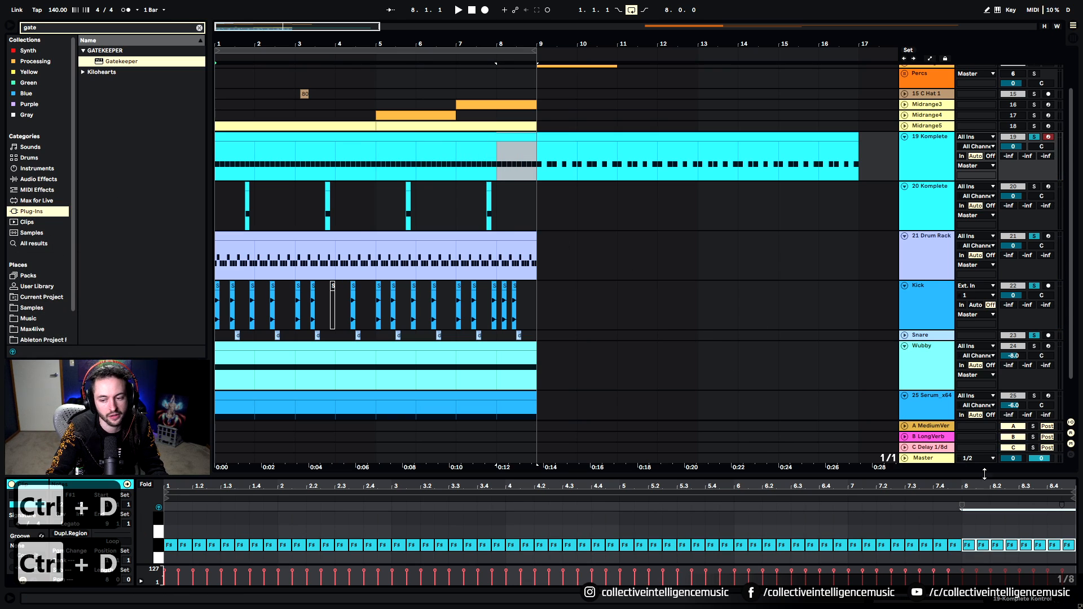
Step: Rename the 19 Komplete track to "Hat"
{"action": "left_click", "coordinate": [779, 205]}
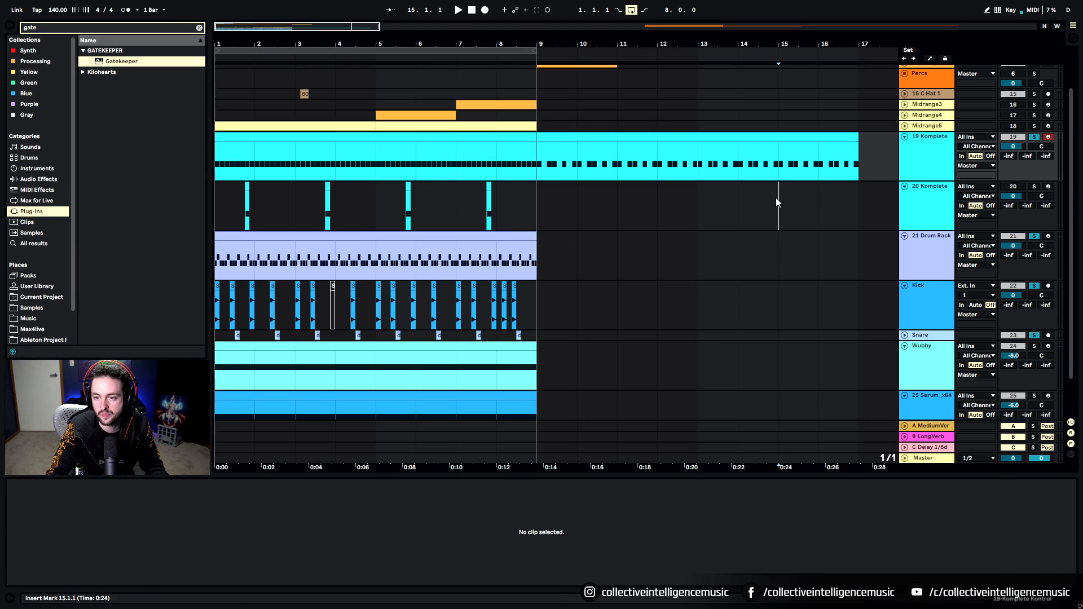
{"action": "left_click", "coordinate": [932, 161]}
{"action": "key", "text": "ctrl+r"}
{"action": "type", "text": "Hat"}
{"action": "key", "text": "Return"}
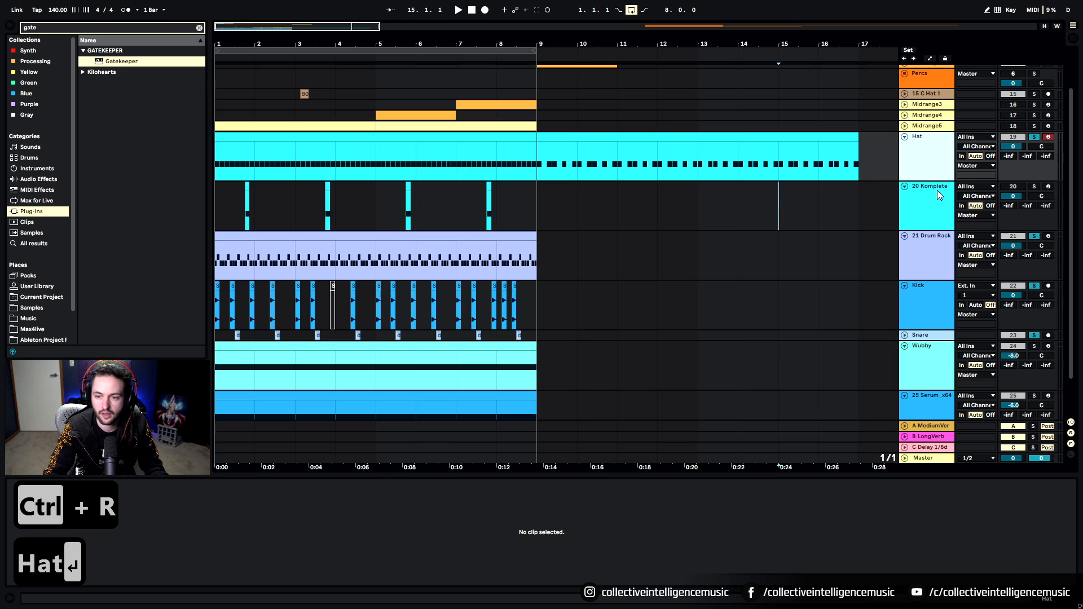
Step: Rename the 21 Drum Rack track to "Shaker"
{"action": "left_click", "coordinate": [915, 254]}
{"action": "key", "text": "ctrl+r"}
{"action": "type", "text": "Shake"}
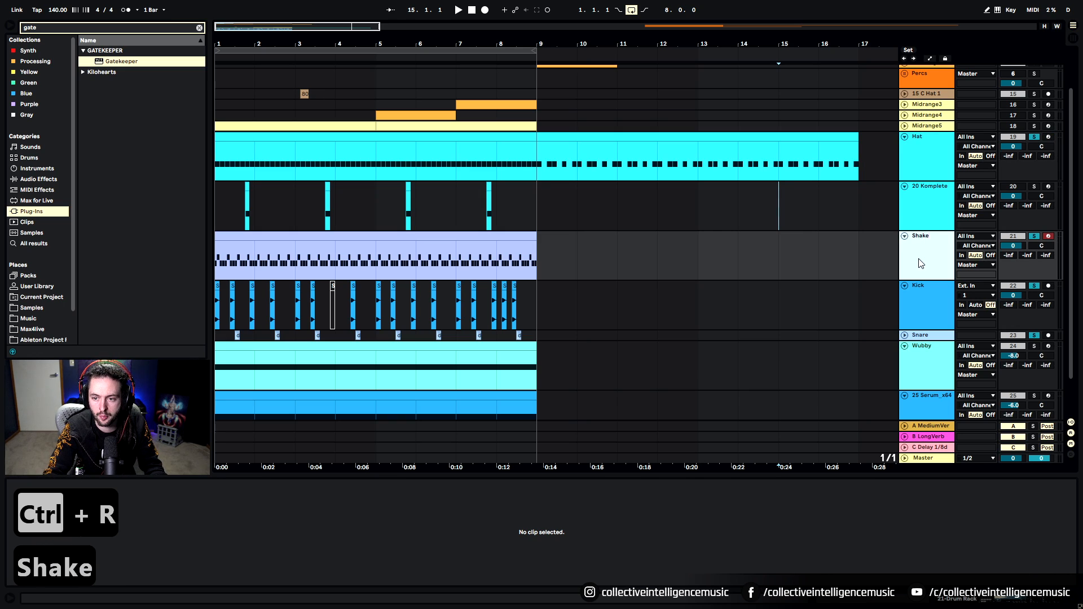
{"action": "type", "text": "r"}
{"action": "key", "text": "Return"}
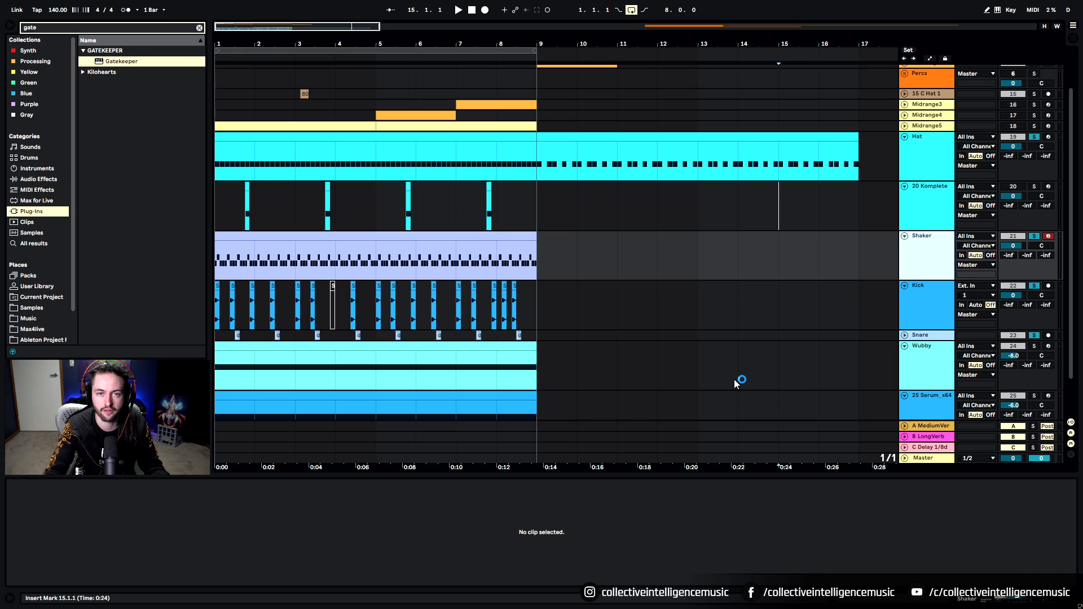
Step: Rename the Serum_x64 track below Wubby to "Sub"
{"action": "scroll", "coordinate": [747, 343], "scroll_direction": "down", "scroll_amount": 2}
{"action": "left_click", "coordinate": [929, 370]}
{"action": "key", "text": "ctrl+r"}
{"action": "type", "text": "S"}
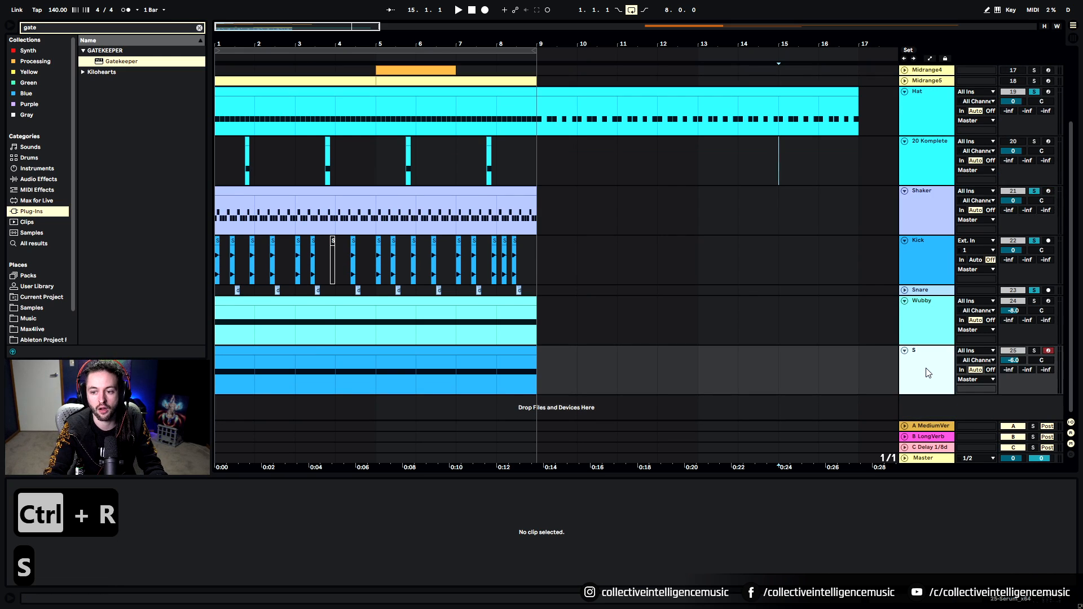
{"action": "type", "text": "ub"}
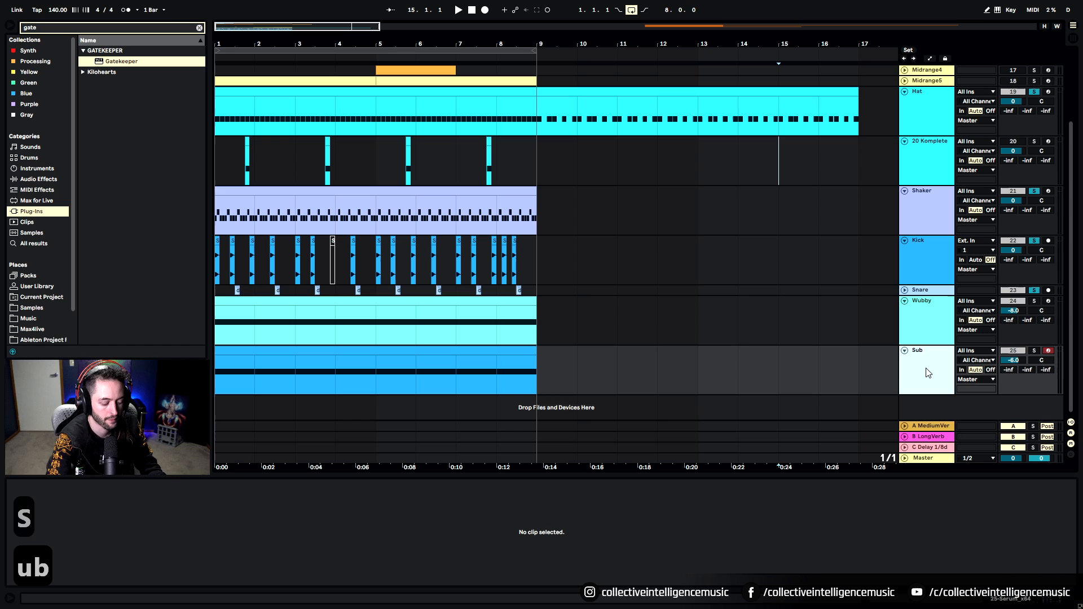
{"action": "key", "text": "Return"}
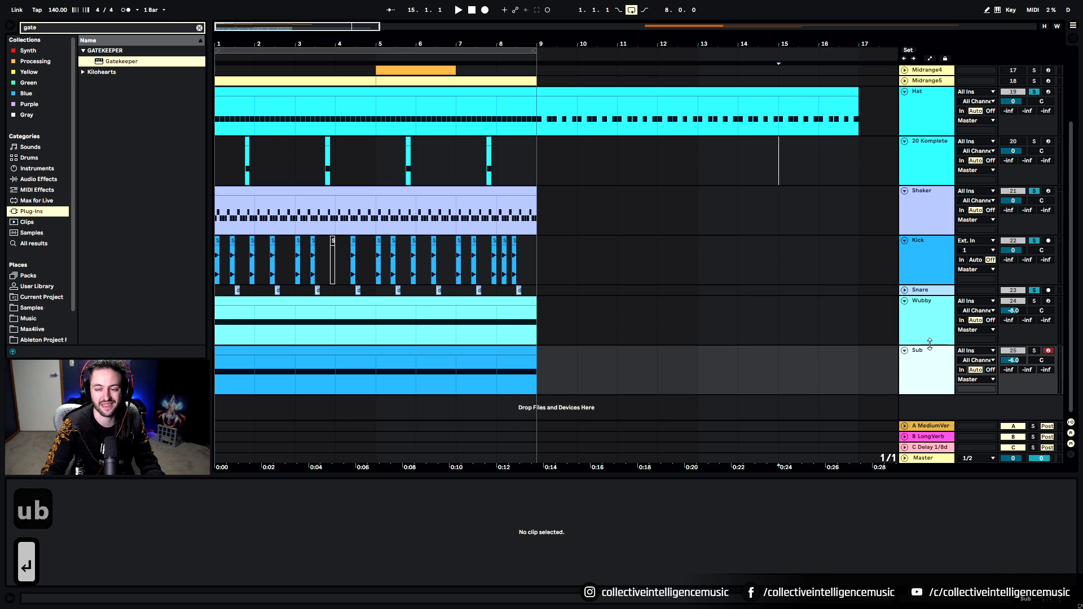
{"action": "scroll", "coordinate": [717, 272], "scroll_direction": "up", "scroll_amount": 5}
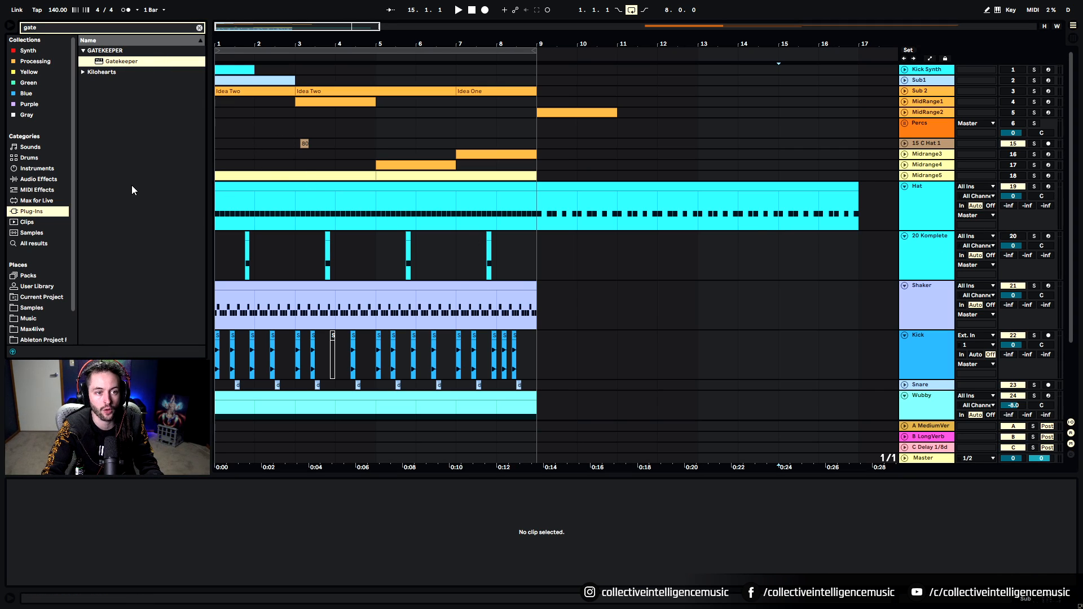
Step: Add the Gatekeeper plug-in to the Hat track, load its Rhythmic preset Poly Dance, and start playback
{"action": "left_click_drag", "start_coordinate": [319, 218], "coordinate": [319, 218]}
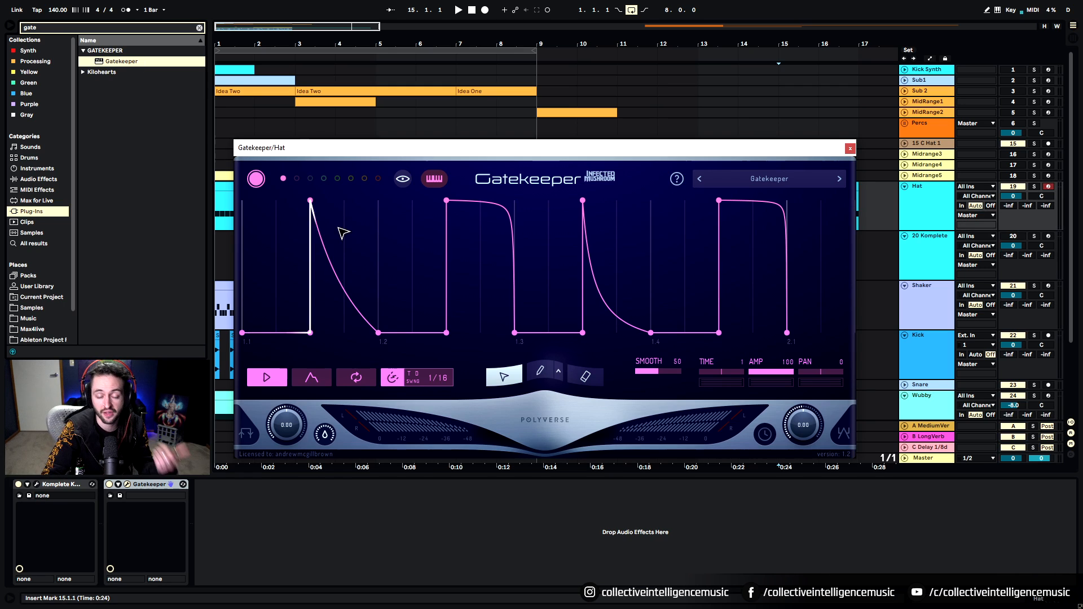
{"action": "left_click", "coordinate": [768, 179]}
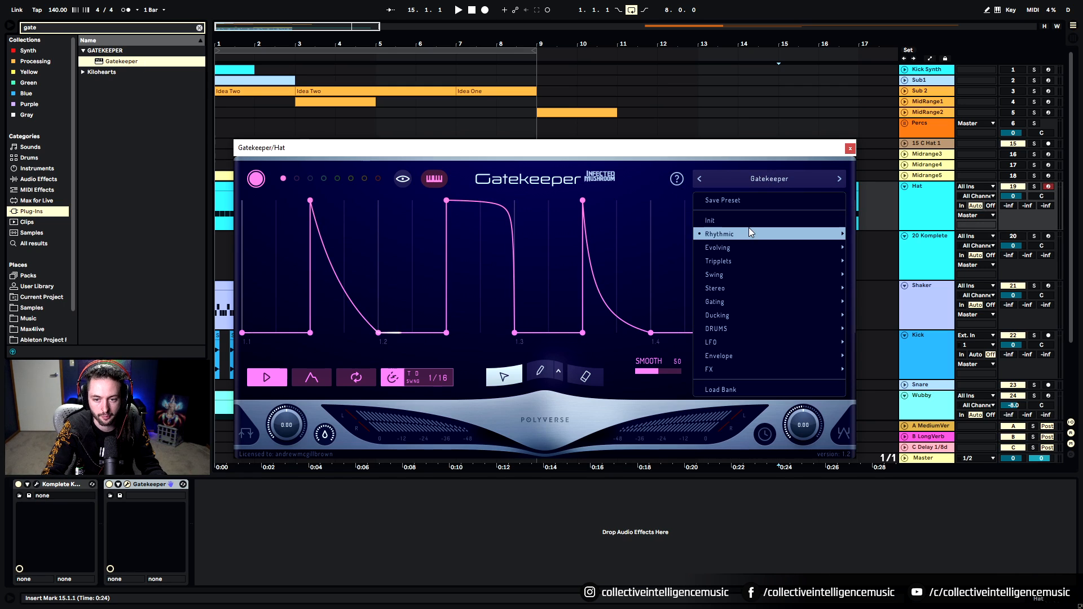
{"action": "mouse_move", "coordinate": [748, 234]}
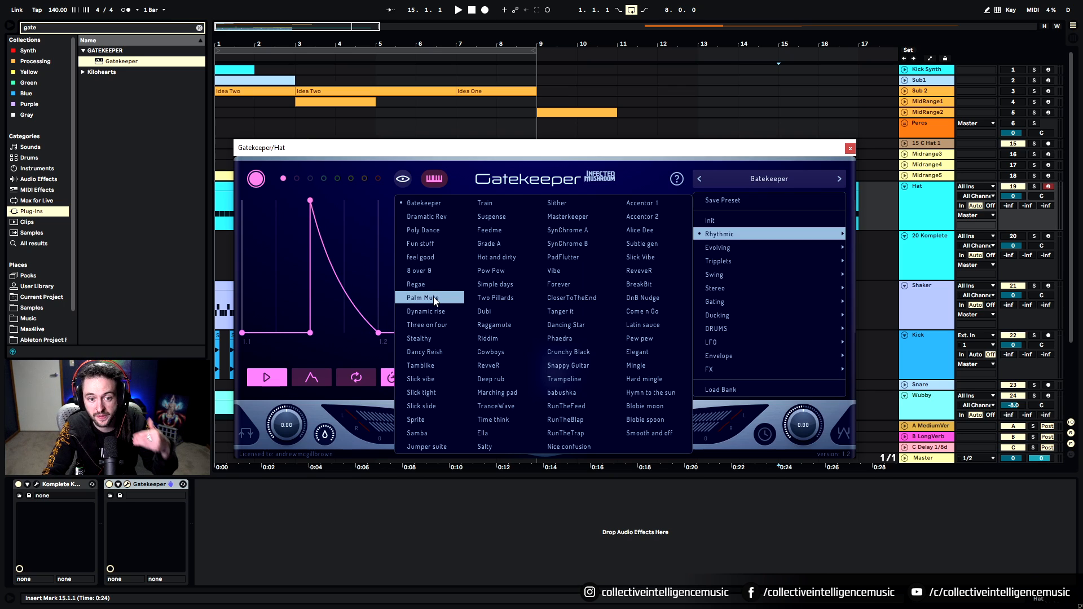
{"action": "left_click", "coordinate": [442, 232]}
{"action": "key", "text": "space"}
{"action": "left_click", "coordinate": [850, 148]}
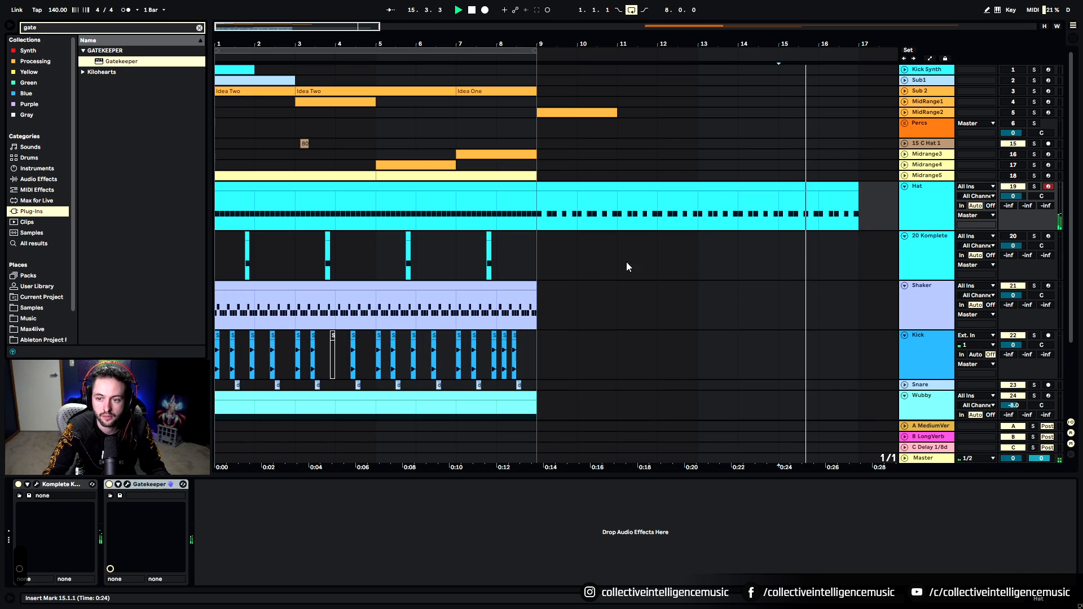
Step: Solo the Hat track and play its clip from bar 1
{"action": "left_click", "coordinate": [414, 188]}
{"action": "key", "text": "space"}
{"action": "key", "text": "space"}
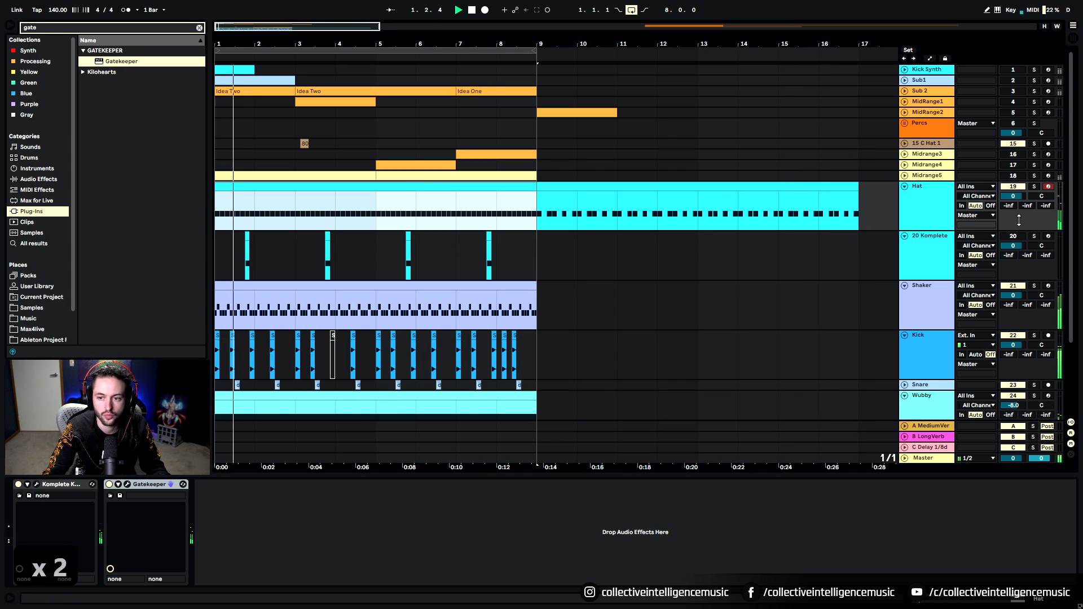
{"action": "left_click", "coordinate": [1035, 187]}
{"action": "key", "text": "space"}
{"action": "key", "text": "space"}
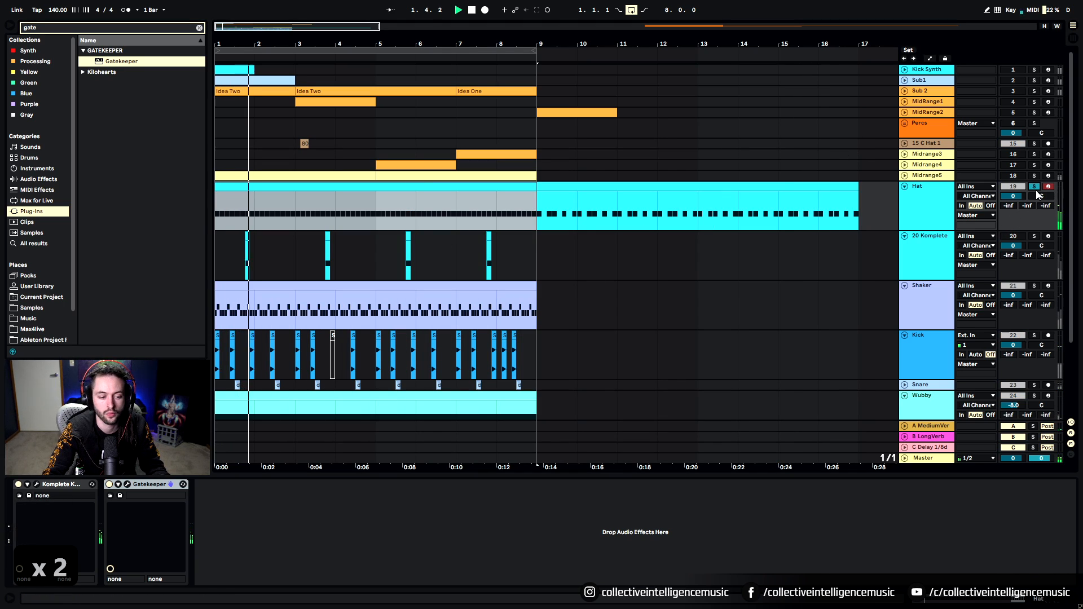
Step: Play the Hat clip starting at bar 9 to audition its pattern through Gatekeeper
{"action": "left_click", "coordinate": [626, 189]}
{"action": "key", "text": "space"}
{"action": "key", "text": "space"}
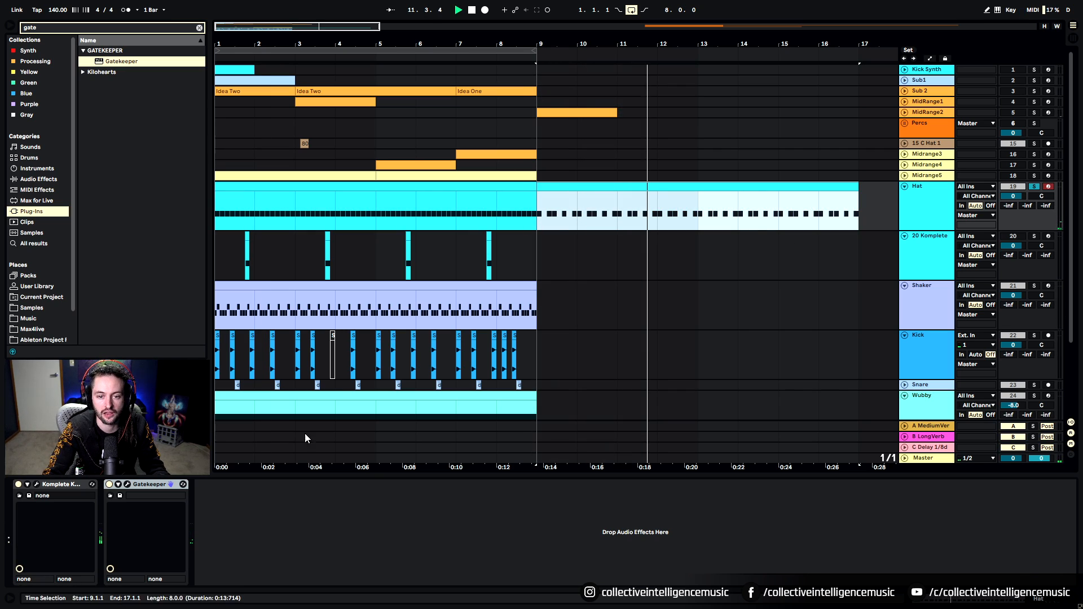
{"action": "left_click", "coordinate": [127, 486]}
{"action": "left_click", "coordinate": [127, 485]}
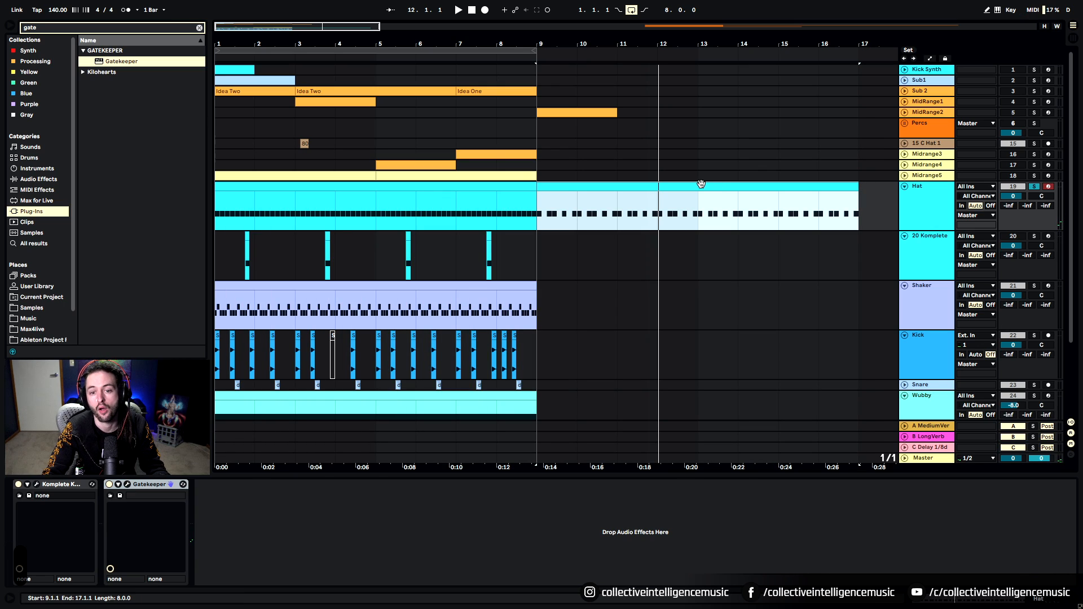
Step: Move the Hat clip at bar 1 to bar 17, put the bar 9 clip at bar 1, and play it
{"action": "left_click_drag", "start_coordinate": [708, 44], "coordinate": [707, 28]}
{"action": "left_click", "coordinate": [306, 186]}
{"action": "key", "text": "space"}
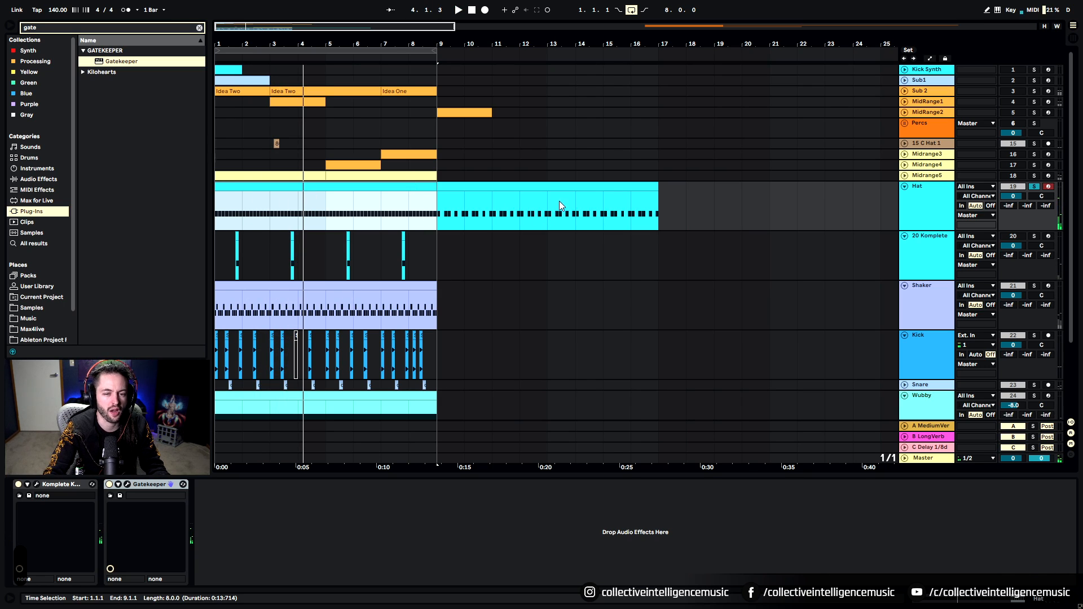
{"action": "left_click_drag", "start_coordinate": [409, 188], "coordinate": [854, 215]}
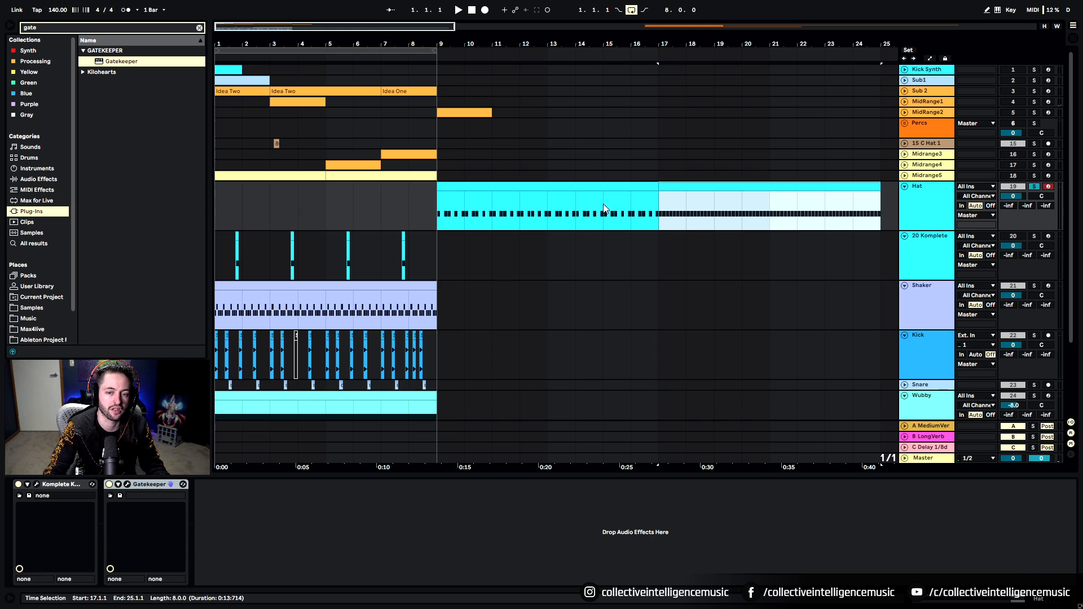
{"action": "left_click_drag", "start_coordinate": [510, 199], "coordinate": [351, 213]}
{"action": "key", "text": "space"}
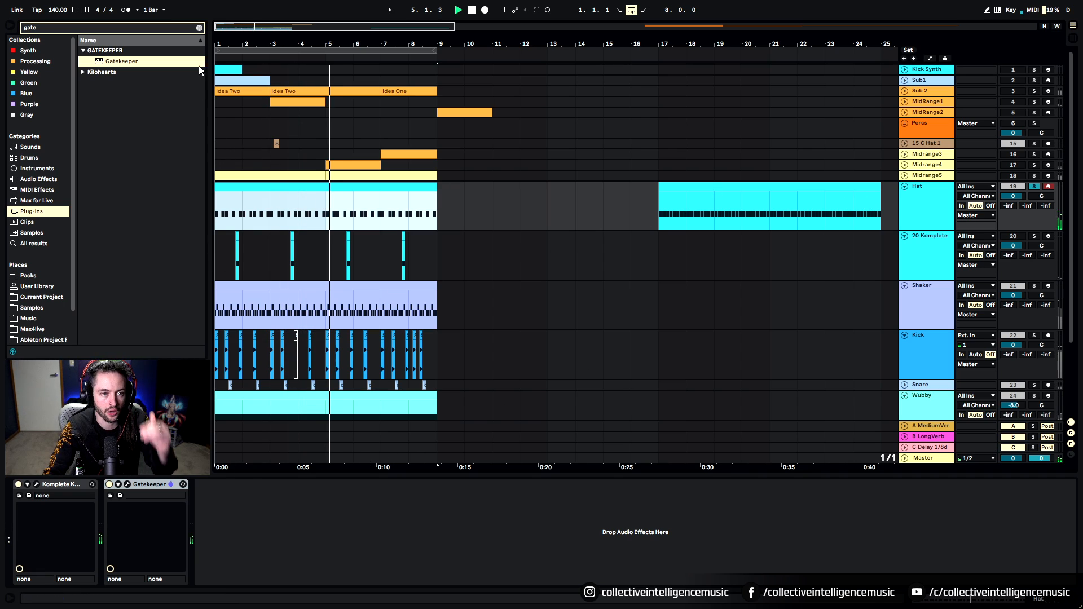
Step: Find FabFilter Pro-C 2 among the plug-ins and add it after Gatekeeper on the Hat track
{"action": "key", "text": "ctrl+f"}
{"action": "type", "text": "pro c"}
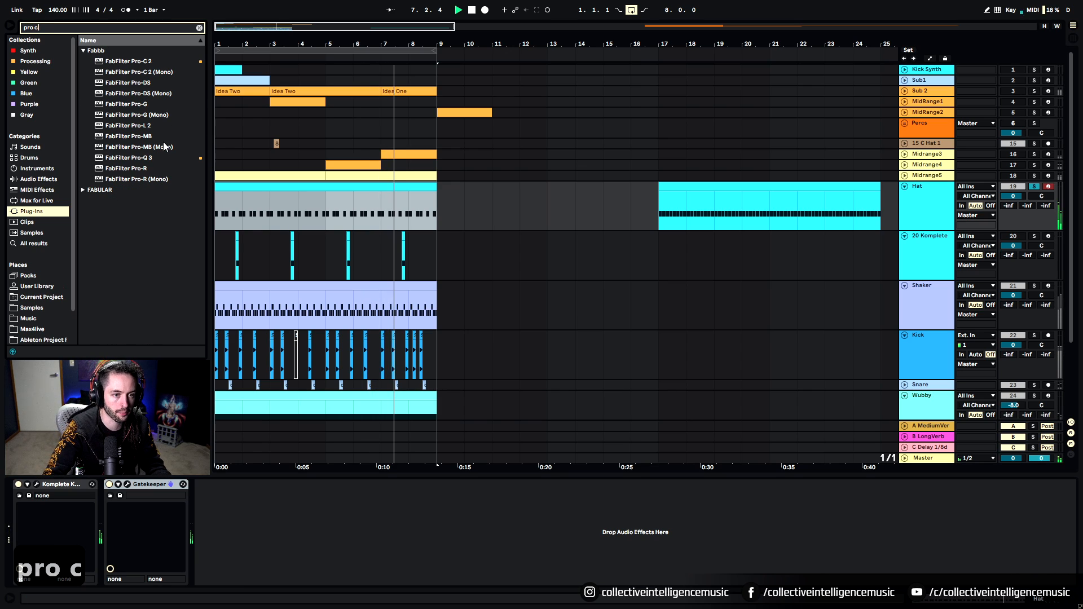
{"action": "left_click", "coordinate": [156, 66]}
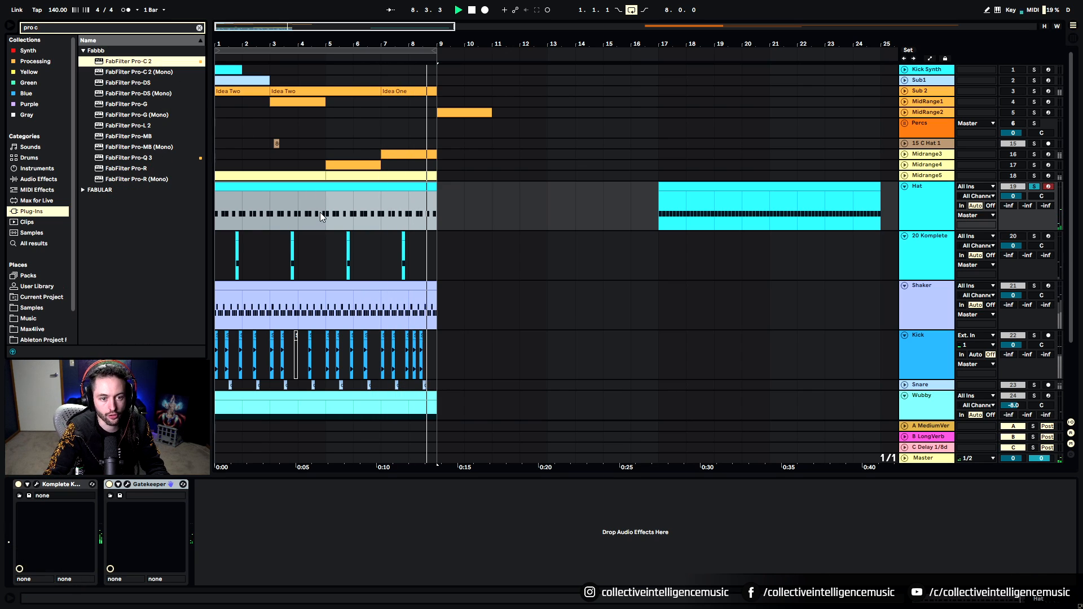
{"action": "left_click_drag", "start_coordinate": [144, 63], "coordinate": [324, 548]}
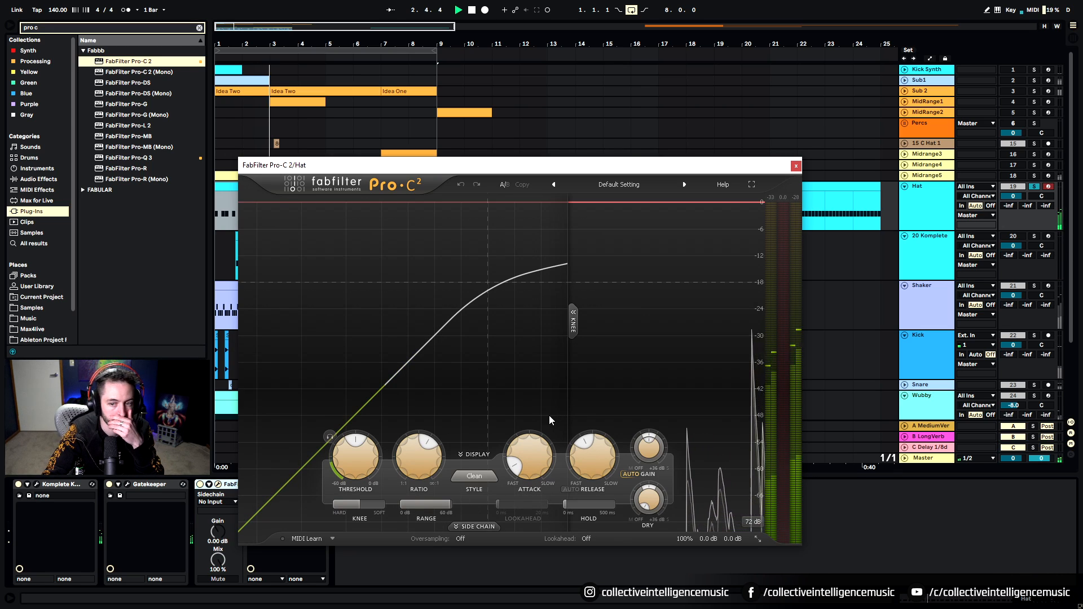
Step: Lower the threshold and shorten the attack of the Hat track's Pro-C 2 compressor while the loop plays
{"action": "left_click_drag", "start_coordinate": [356, 455], "coordinate": [356, 476]}
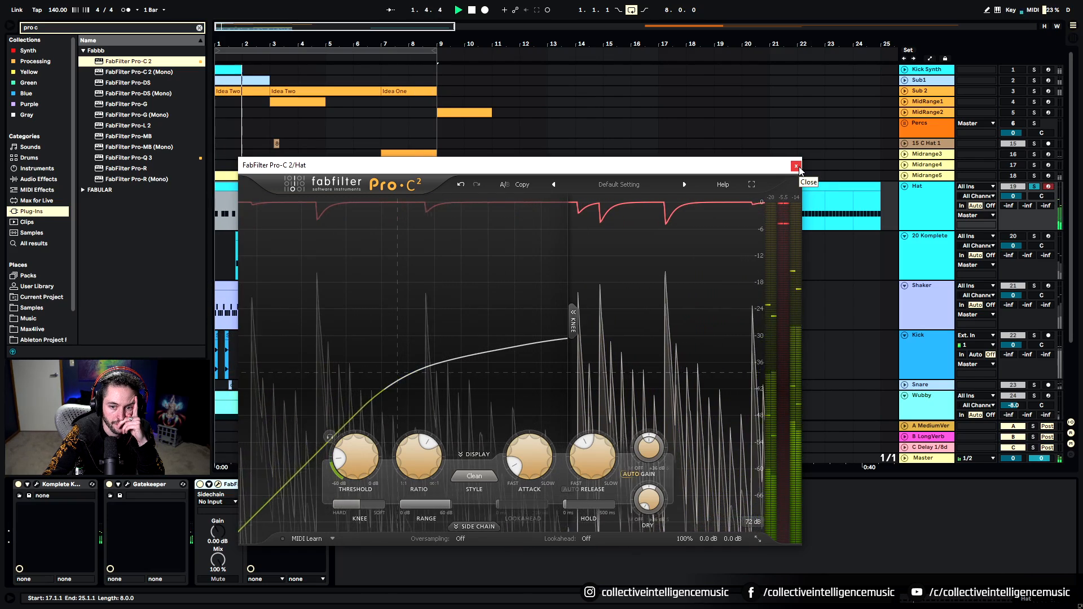
{"action": "mouse_move", "coordinate": [515, 466]}
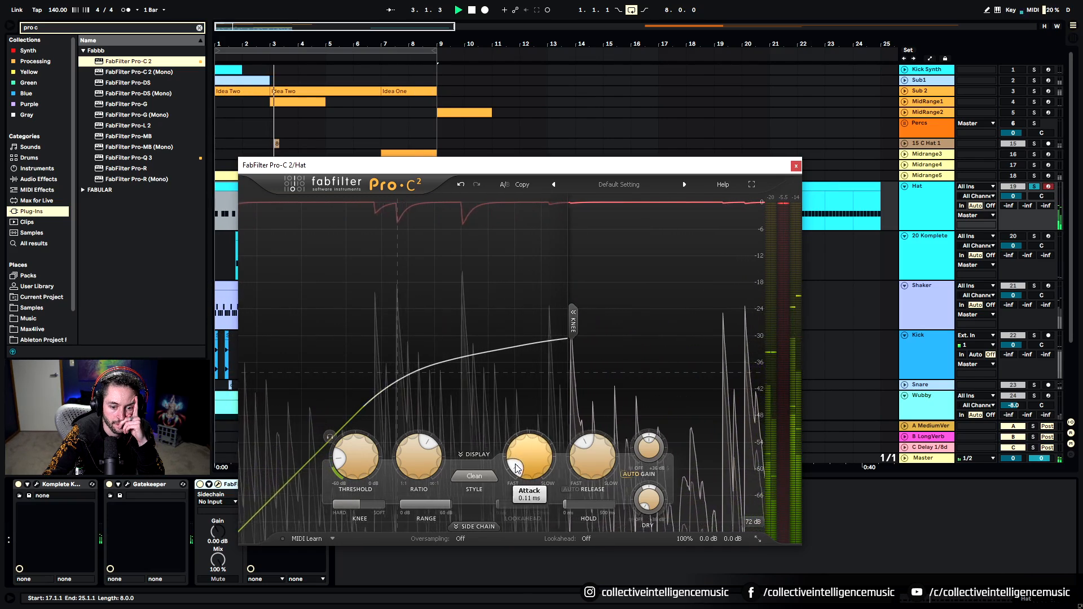
{"action": "left_click_drag", "start_coordinate": [515, 466], "coordinate": [520, 555]}
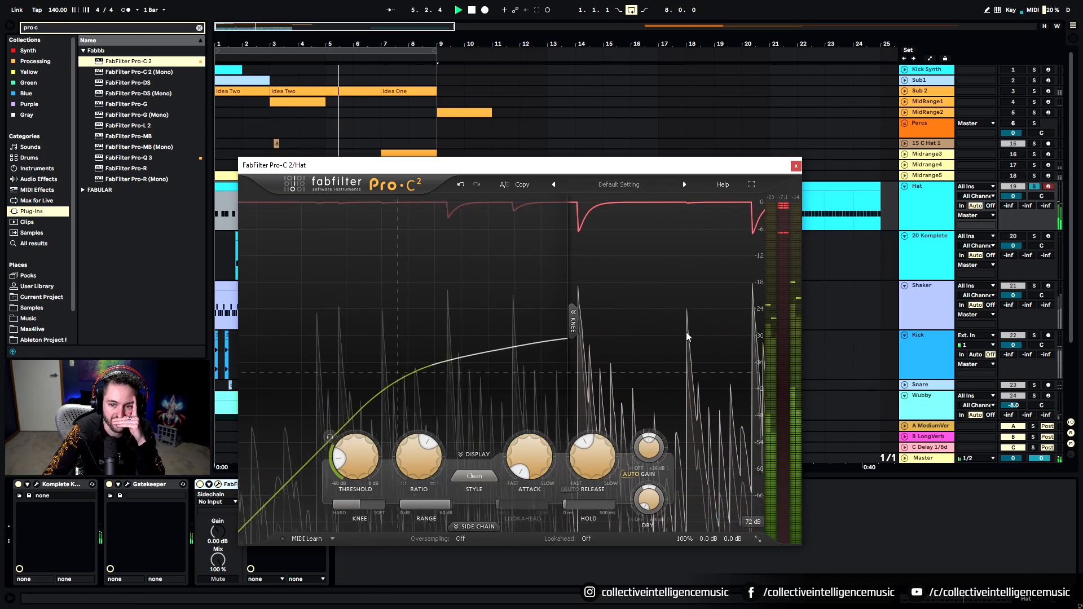
{"action": "mouse_move", "coordinate": [526, 478]}
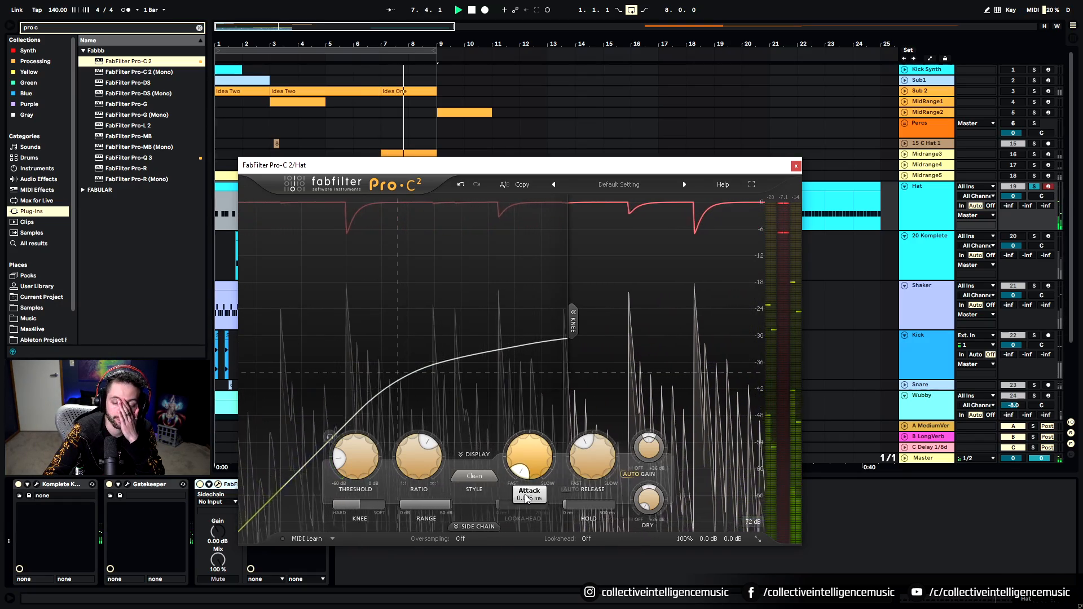
{"action": "left_click_drag", "start_coordinate": [526, 498], "coordinate": [529, 537]}
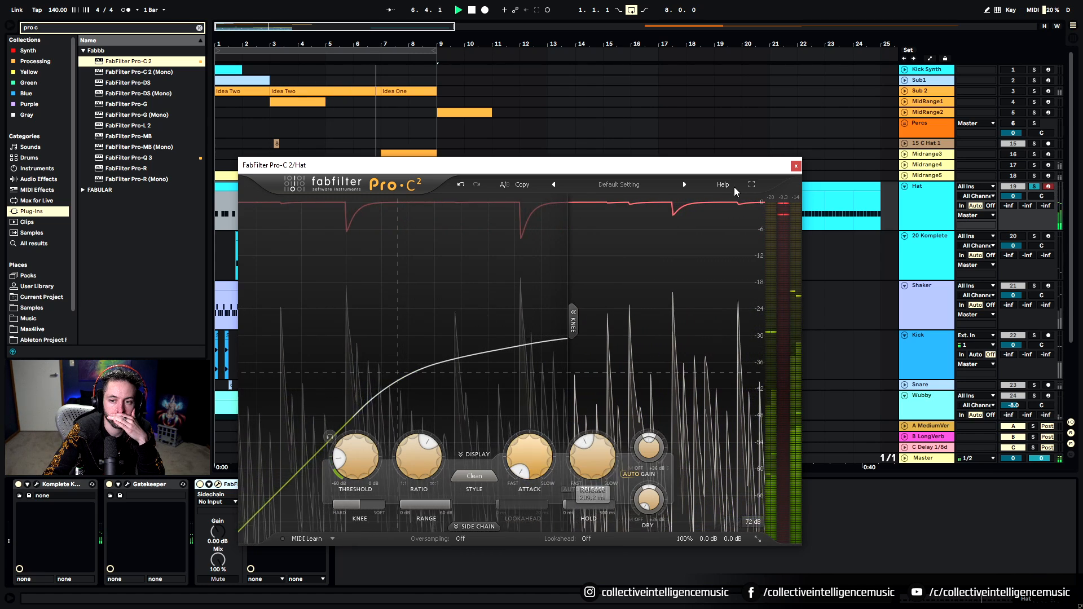
{"action": "left_click", "coordinate": [796, 166]}
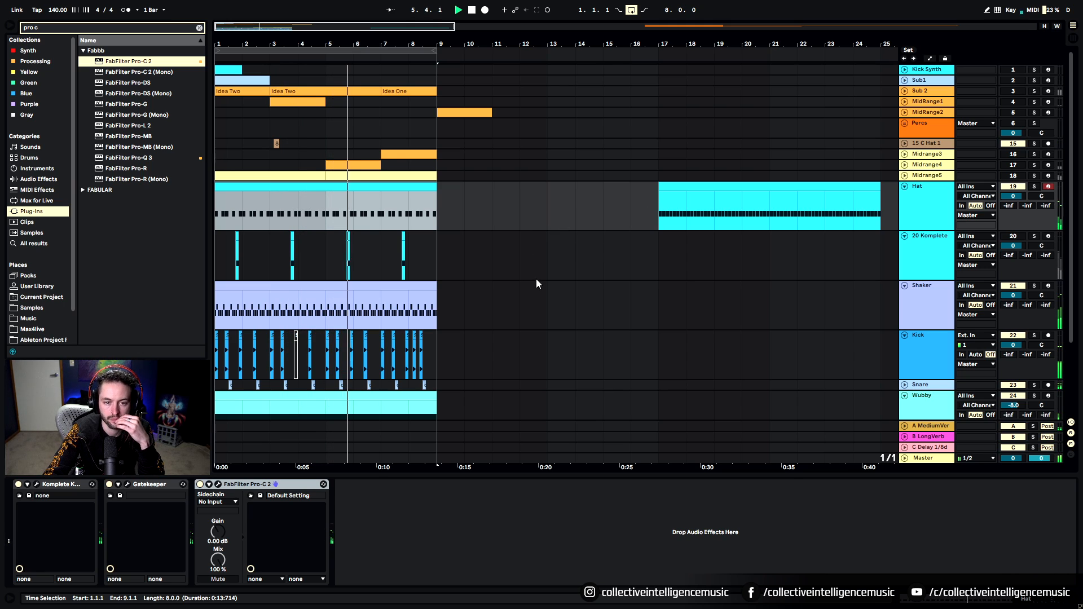
Step: Audition the Hat clip at bar 17, and swap the clips so it starts at bar 1 and the other at bar 9
{"action": "left_click", "coordinate": [726, 191]}
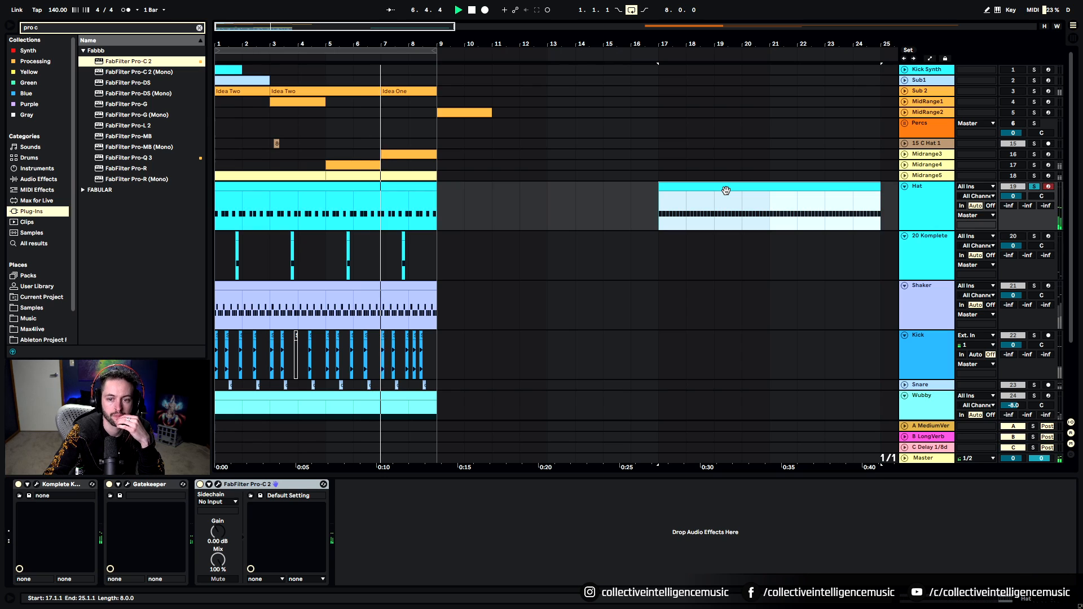
{"action": "key", "text": "space"}
{"action": "key", "text": "space"}
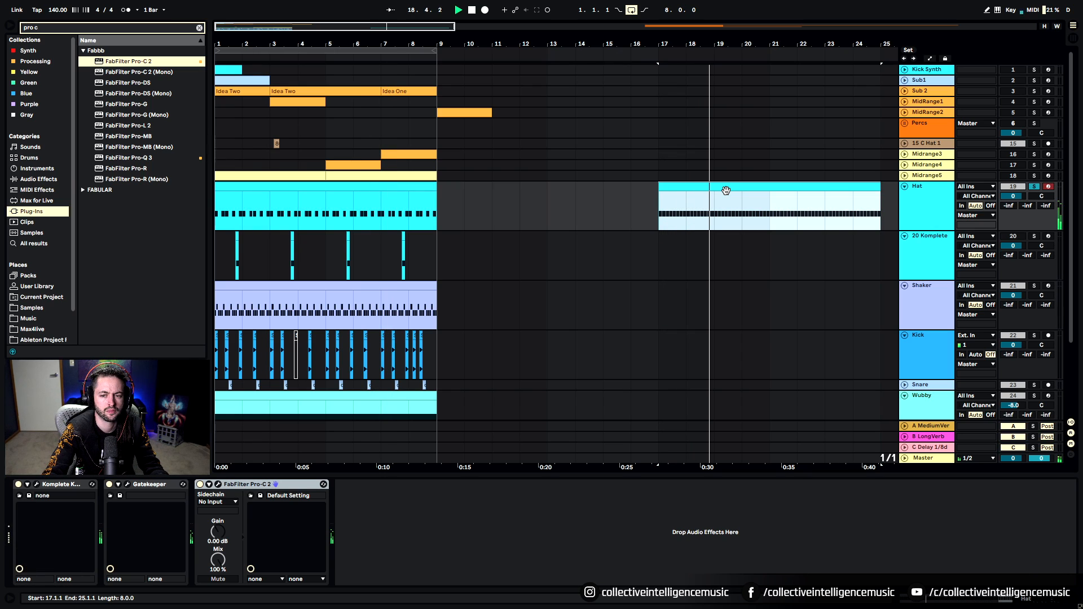
{"action": "key", "text": "space"}
{"action": "left_click_drag", "start_coordinate": [351, 185], "coordinate": [574, 184]}
{"action": "left_click_drag", "start_coordinate": [684, 184], "coordinate": [241, 204]}
{"action": "key", "text": "space"}
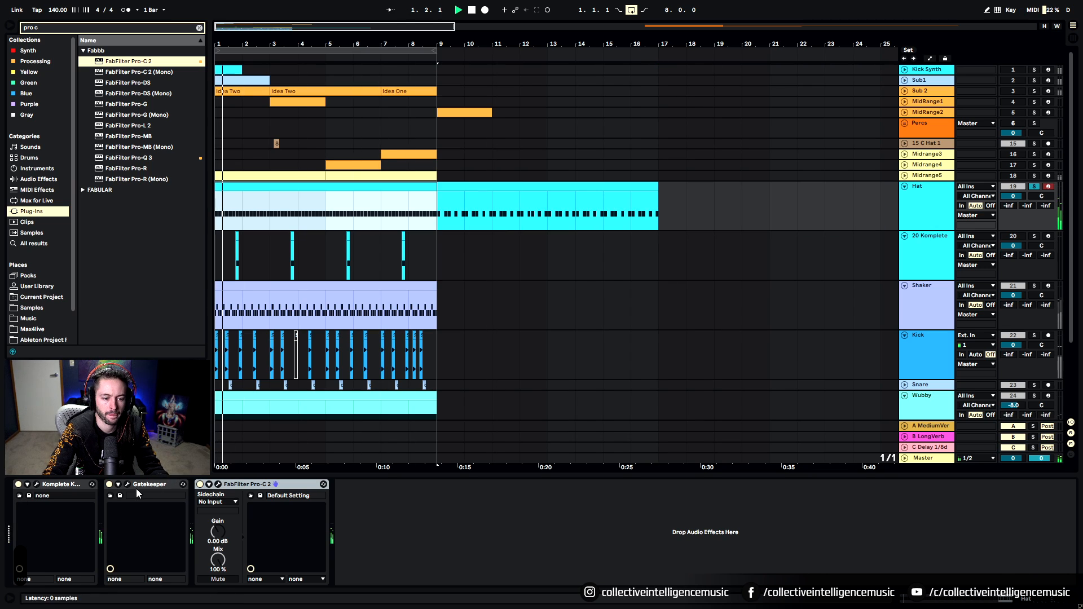
Step: Reopen Gatekeeper on the Hat track and load the Rhythmic preset Dancing Star
{"action": "left_click", "coordinate": [127, 485]}
{"action": "left_click", "coordinate": [769, 179]}
{"action": "mouse_move", "coordinate": [721, 236]}
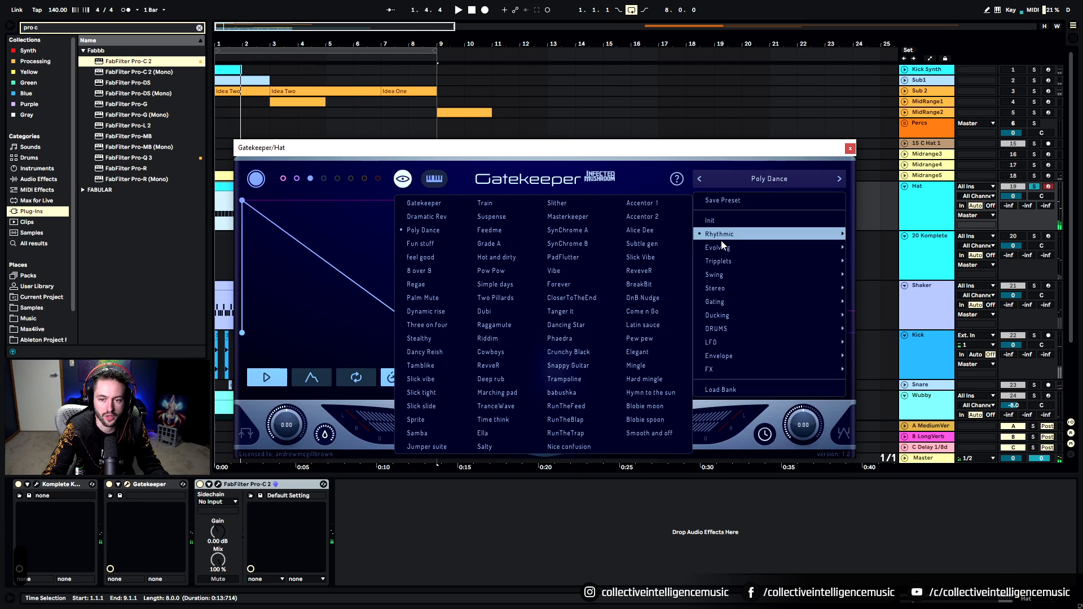
{"action": "left_click", "coordinate": [581, 330]}
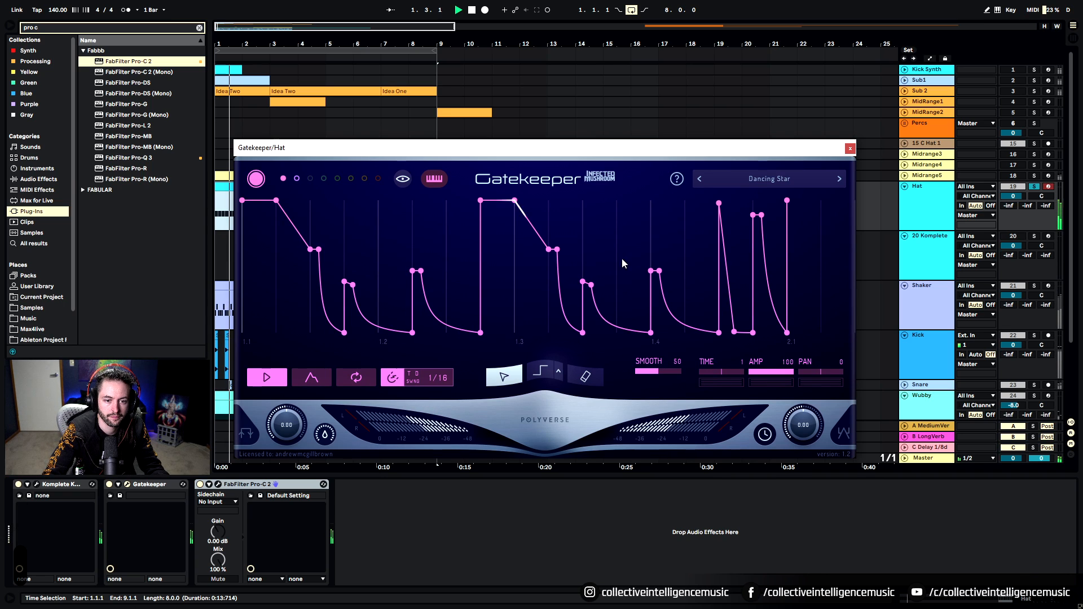
Step: Bypass the Hat track's Pro-C 2 and advance Gatekeeper two presets to Crunchy Black
{"action": "left_click", "coordinate": [201, 487]}
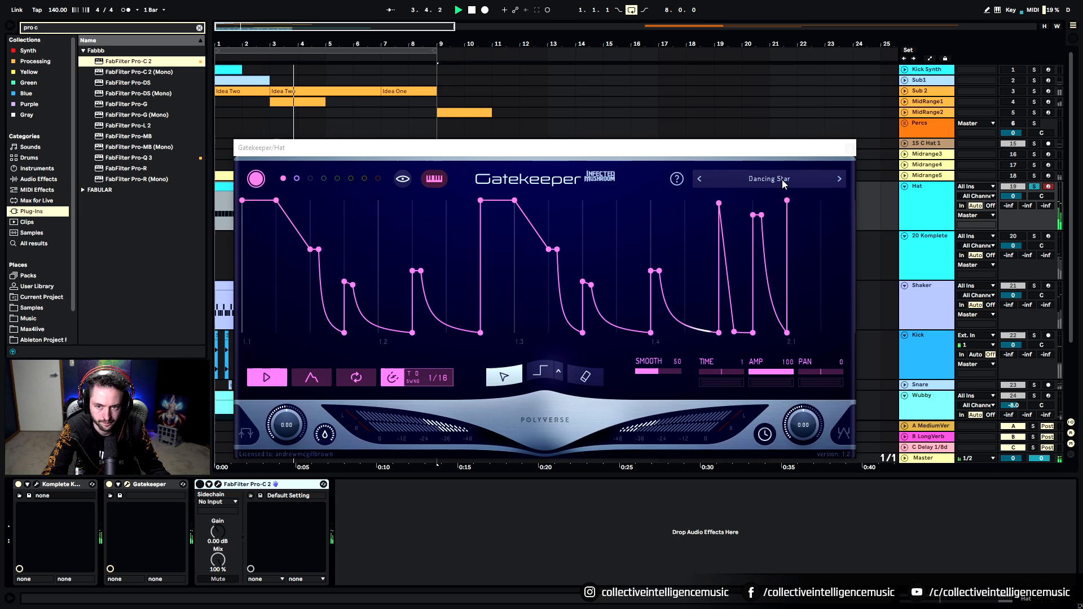
{"action": "left_click", "coordinate": [839, 179]}
{"action": "left_click", "coordinate": [840, 179]}
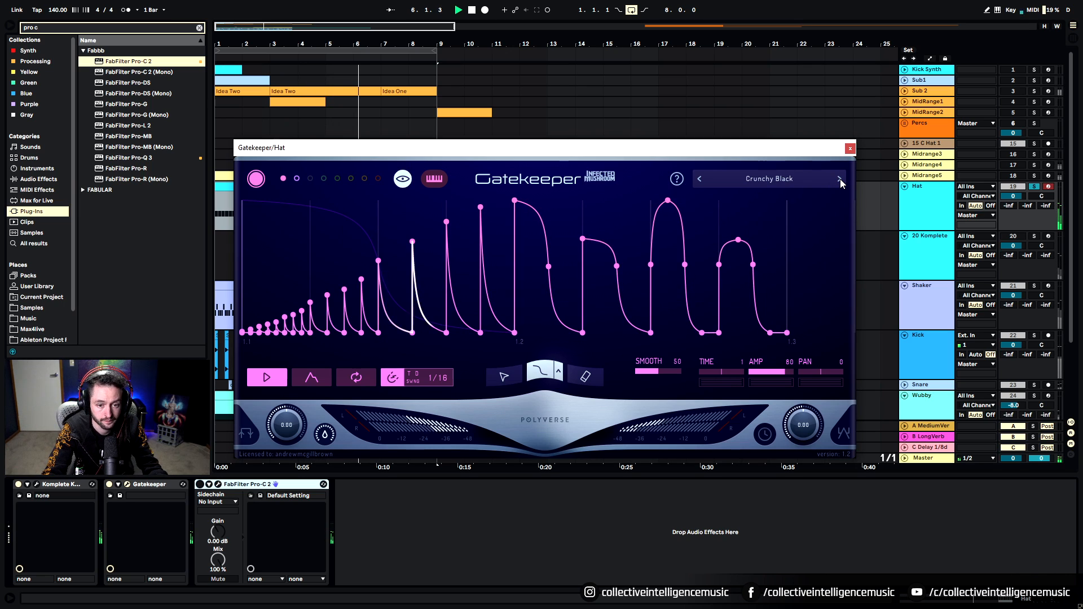
Step: Load Gatekeeper's Snappy Guitar preset on the Hat track, close the plug-in and audition the Hat soloed together with the Shaker
{"action": "left_click", "coordinate": [840, 180]}
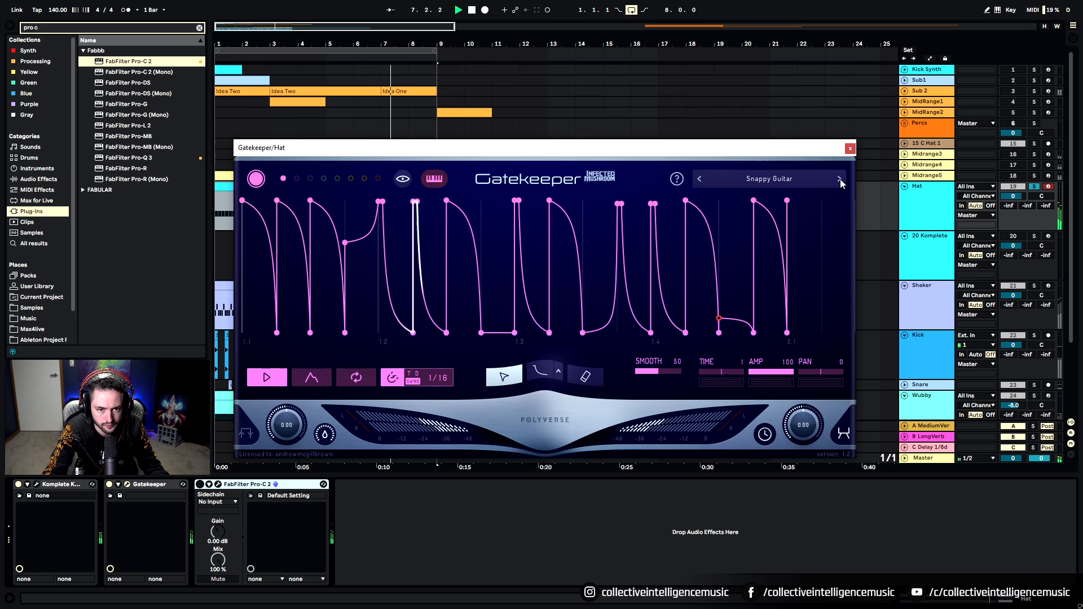
{"action": "left_click", "coordinate": [850, 149]}
{"action": "key", "text": "space"}
{"action": "left_click", "coordinate": [1035, 286]}
{"action": "key", "text": "space"}
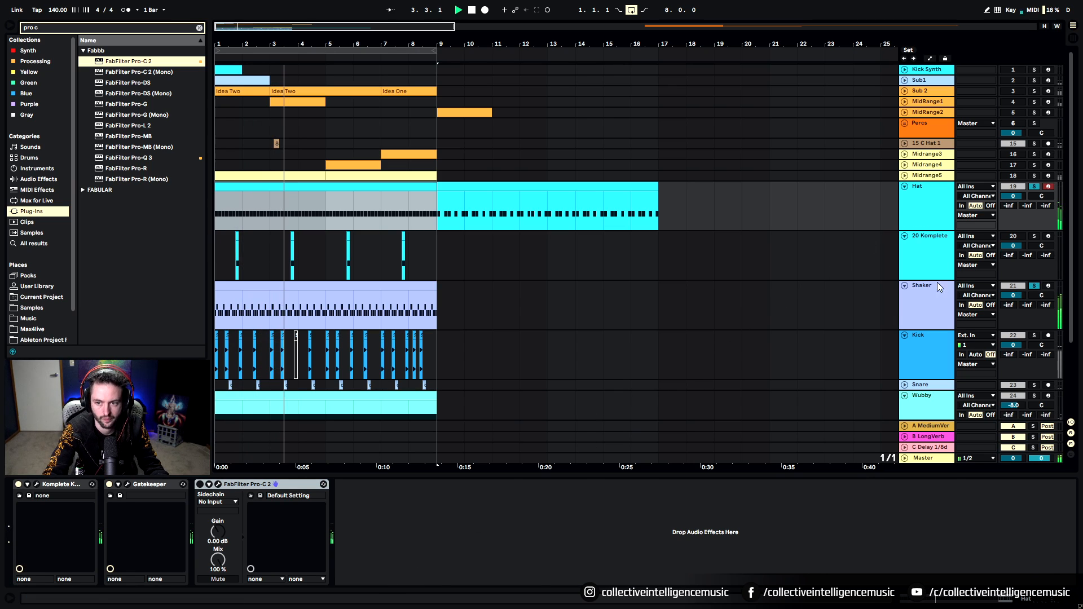
Step: Copy the first ShaperBox 2 from the Shaker track and paste it after Pro-C 2 on the Hat track
{"action": "left_click", "coordinate": [925, 305]}
{"action": "left_click", "coordinate": [686, 486]}
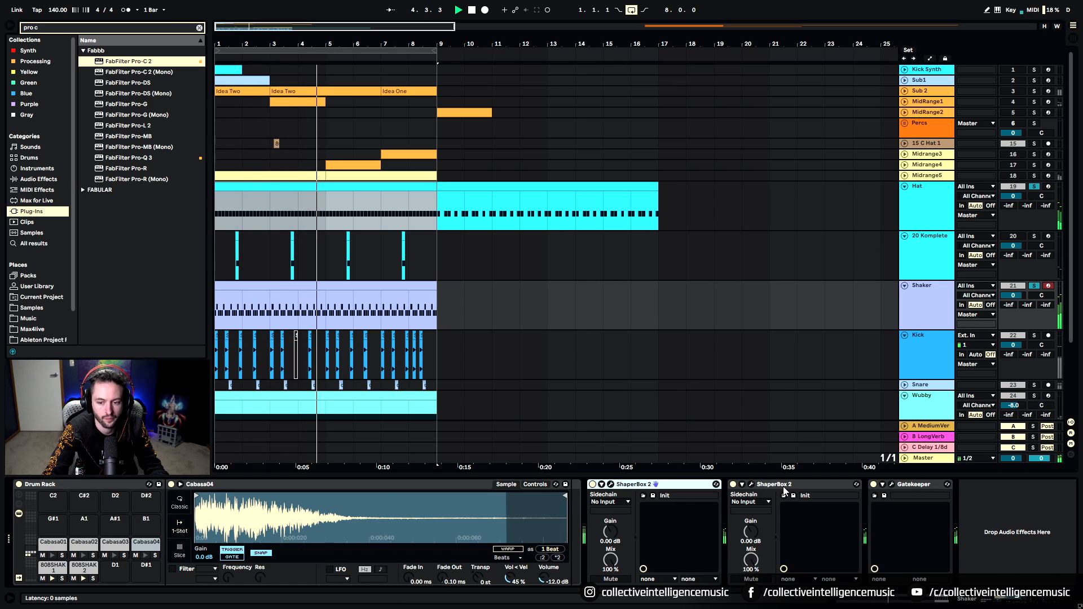
{"action": "left_click", "coordinate": [611, 484]}
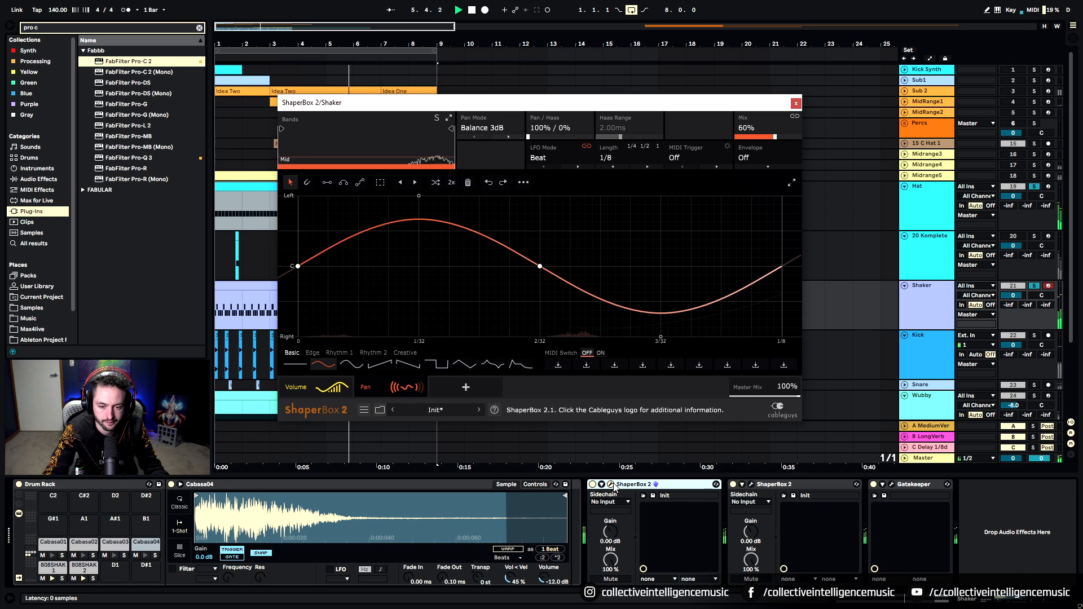
{"action": "left_click", "coordinate": [612, 484]}
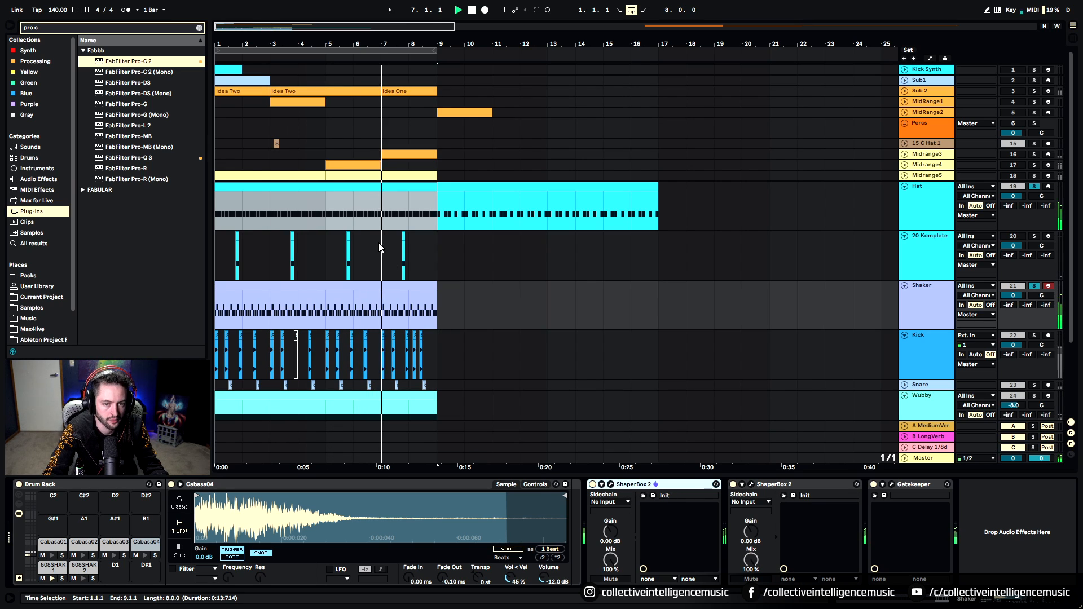
{"action": "key", "text": "ctrl+c"}
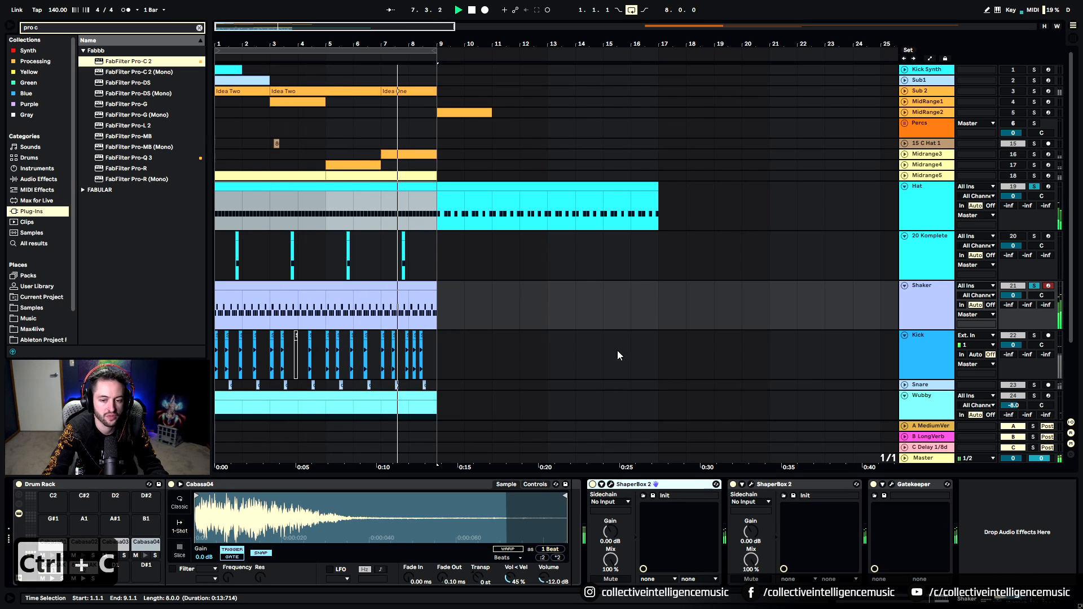
{"action": "left_click", "coordinate": [416, 186]}
{"action": "key", "text": "ctrl+v"}
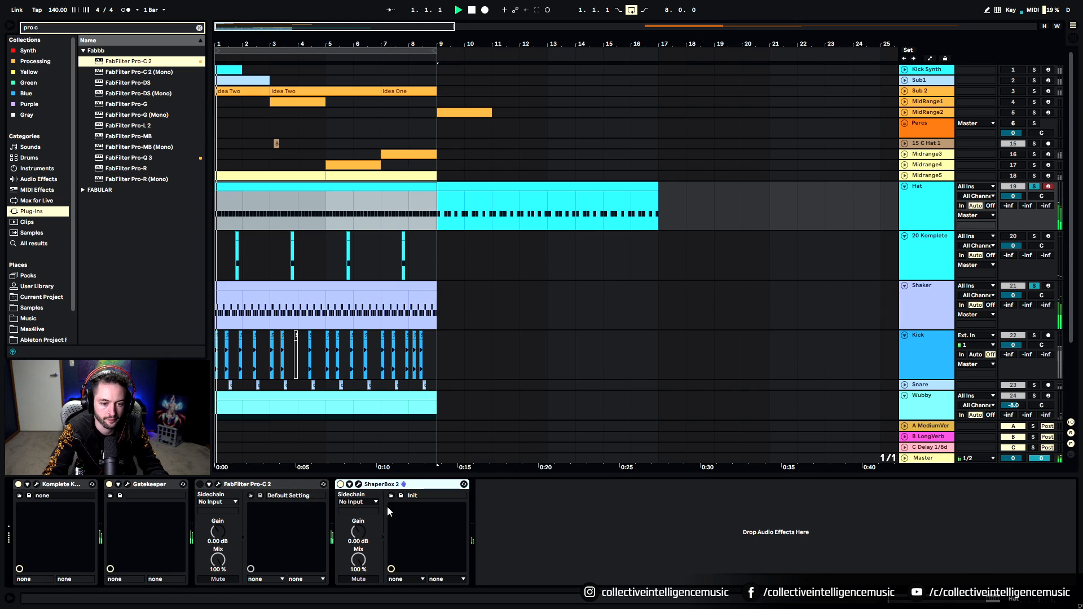
Step: Remove the Volume shaper from the Hat's ShaperBox 2 and shift its Pan wave by half a cycle so it starts toward the right
{"action": "left_click", "coordinate": [359, 486]}
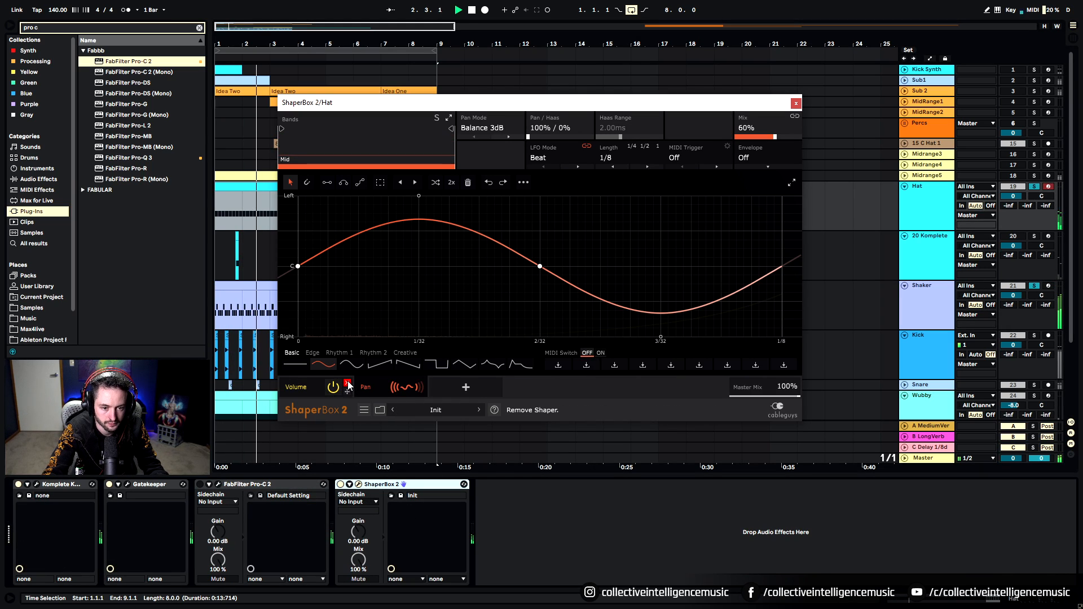
{"action": "left_click", "coordinate": [346, 385]}
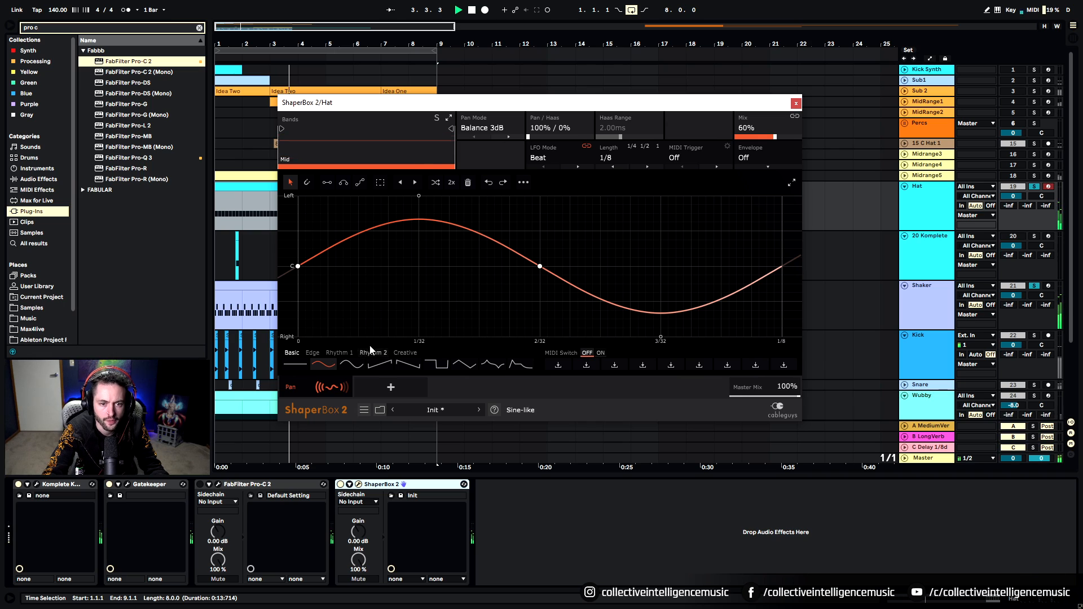
{"action": "left_click", "coordinate": [401, 183]}
{"action": "left_click", "coordinate": [400, 184]}
{"action": "left_click", "coordinate": [400, 183]}
{"action": "left_click", "coordinate": [400, 183]}
{"action": "left_click", "coordinate": [400, 183]}
{"action": "left_click", "coordinate": [400, 183]}
{"action": "left_click", "coordinate": [400, 183]}
{"action": "left_click", "coordinate": [400, 183]}
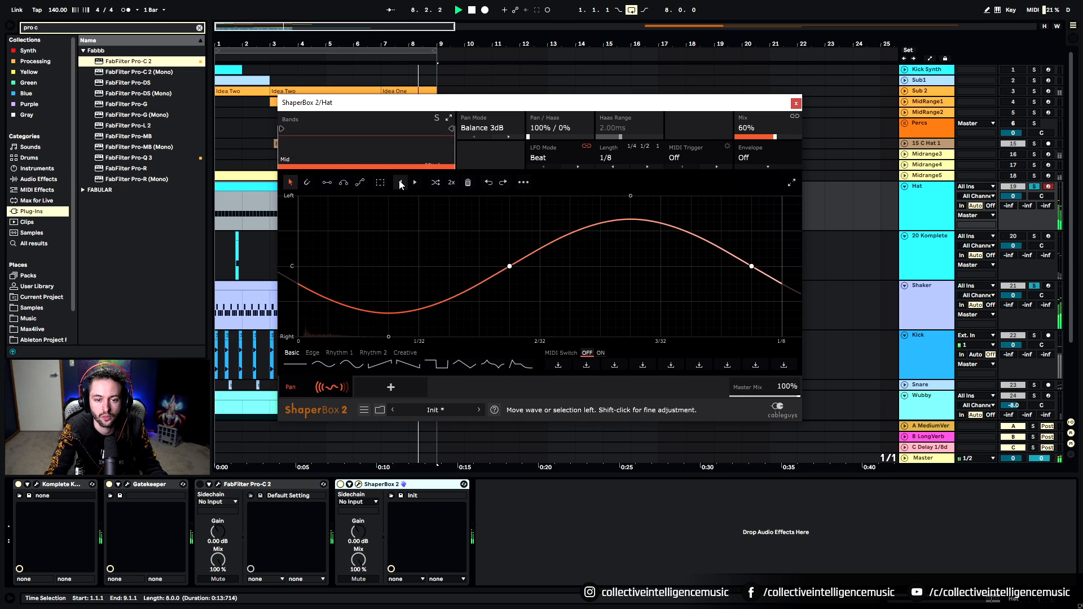
{"action": "left_click", "coordinate": [416, 183]}
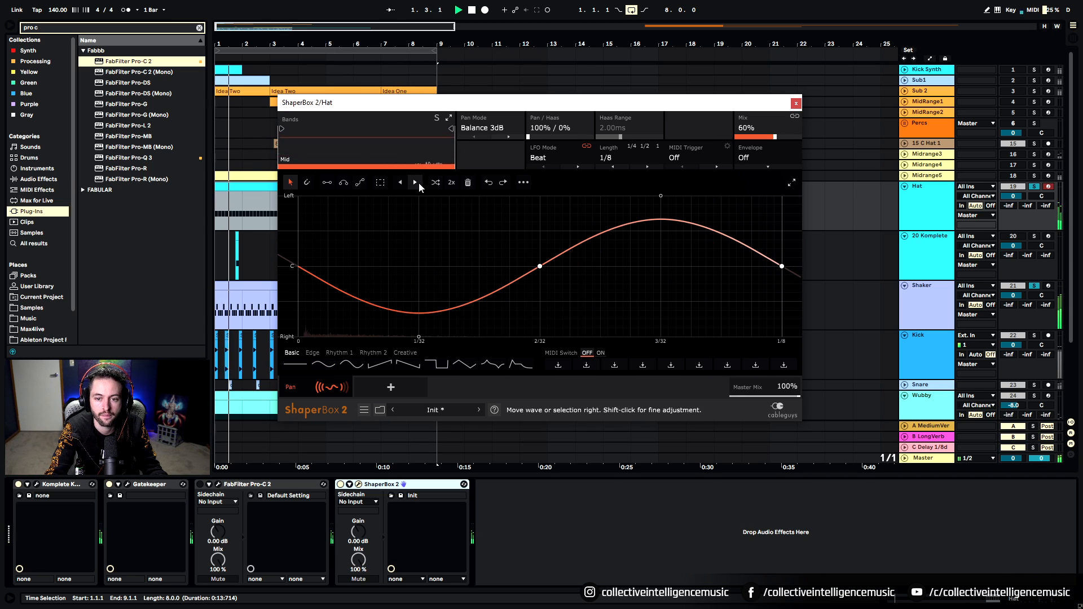
{"action": "left_click", "coordinate": [796, 103]}
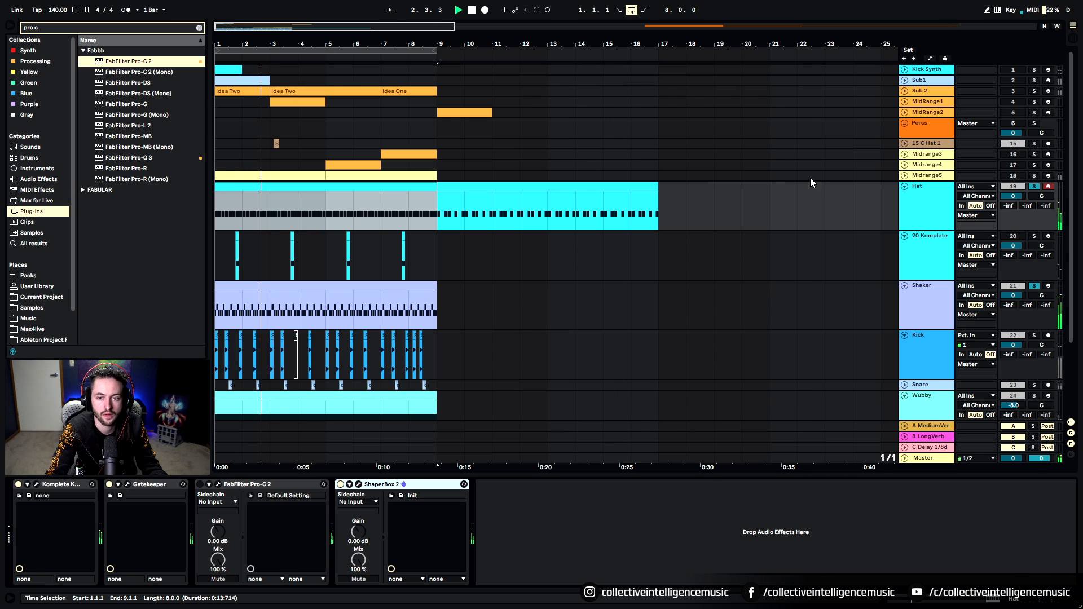
Step: Unsolo the Hat and Shaker to hear the full mix, and look over the arrangement's tracks
{"action": "left_click", "coordinate": [1037, 188]}
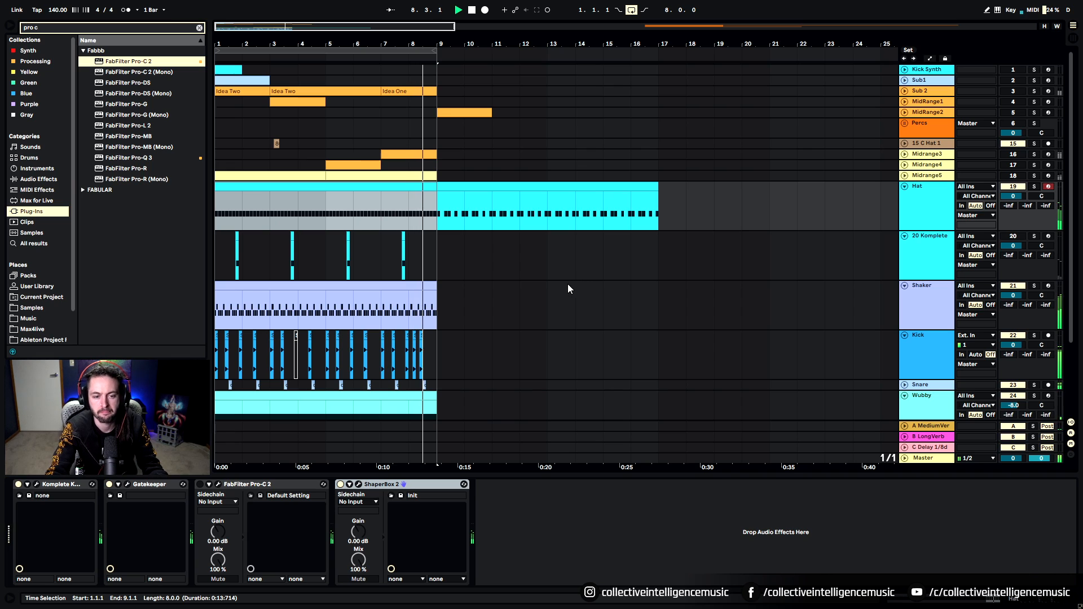
{"action": "scroll", "coordinate": [568, 283], "scroll_direction": "down", "scroll_amount": 3}
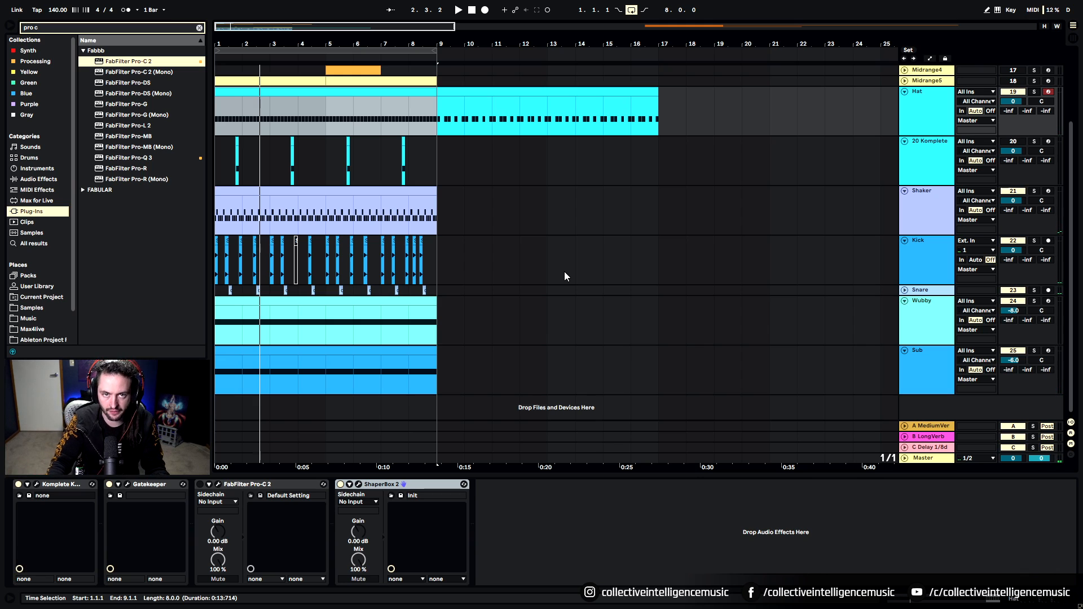
{"action": "scroll", "coordinate": [564, 275], "scroll_direction": "up", "scroll_amount": 3}
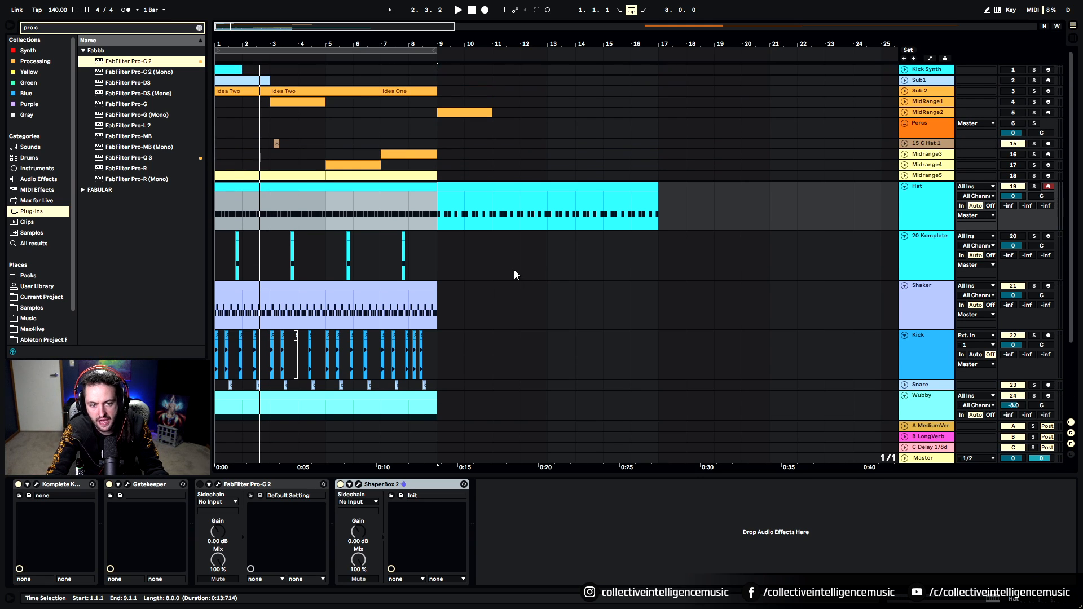
{"action": "scroll", "coordinate": [685, 229], "scroll_direction": "down", "scroll_amount": 3}
{"action": "scroll", "coordinate": [418, 336], "scroll_direction": "up", "scroll_amount": 3}
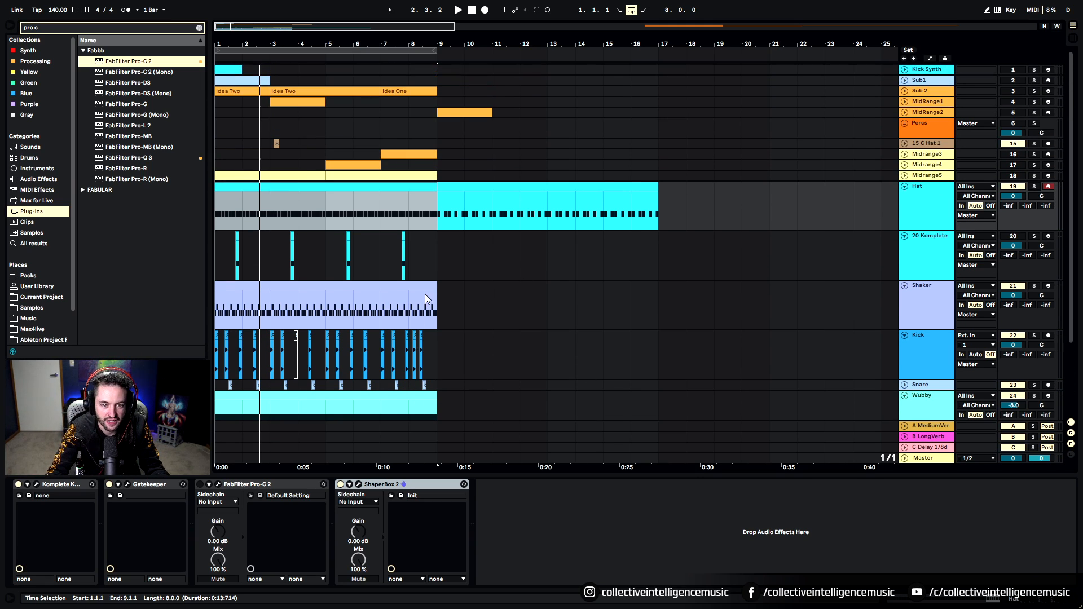
{"action": "scroll", "coordinate": [305, 338], "scroll_direction": "down", "scroll_amount": 3}
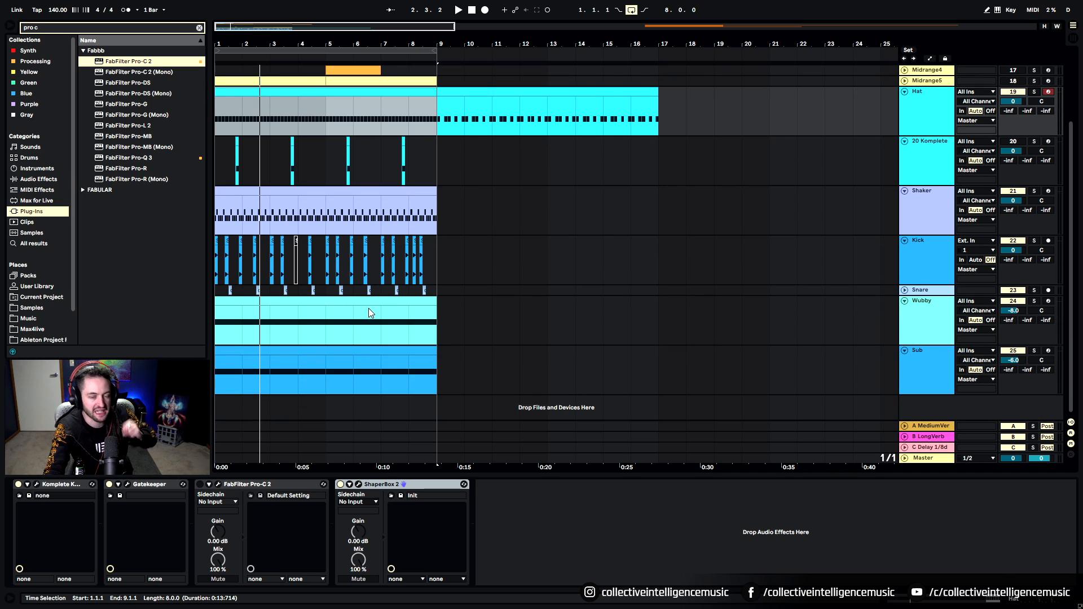
{"action": "scroll", "coordinate": [365, 308], "scroll_direction": "up", "scroll_amount": 3}
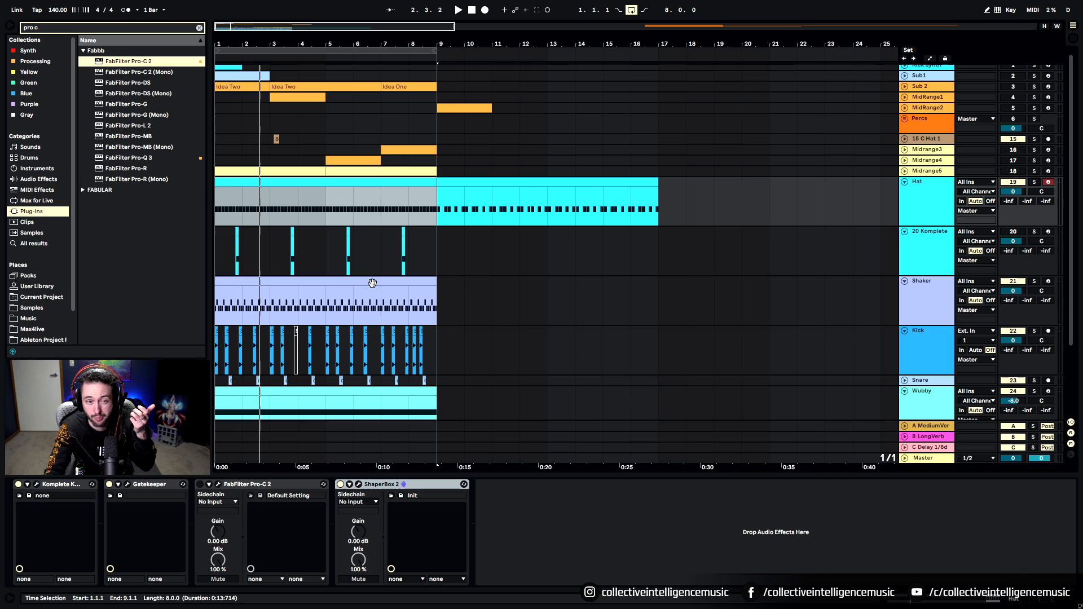
{"action": "left_click", "coordinate": [345, 94]}
{"action": "scroll", "coordinate": [638, 303], "scroll_direction": "down", "scroll_amount": 3}
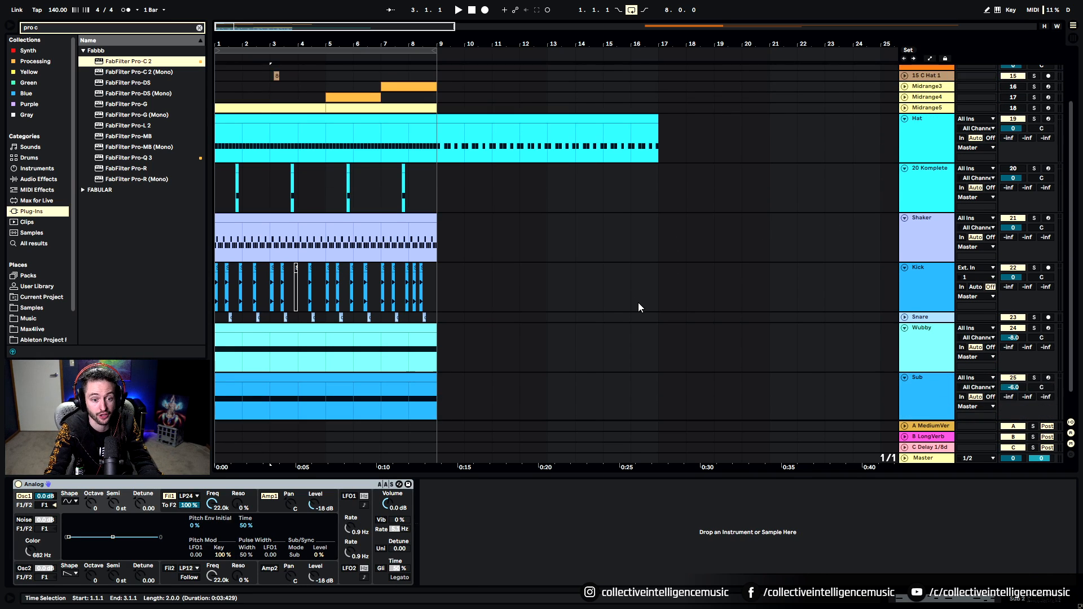
Step: Play the loop from bar 1 with only the Sub and Wubby tracks soloed
{"action": "left_click", "coordinate": [314, 333]}
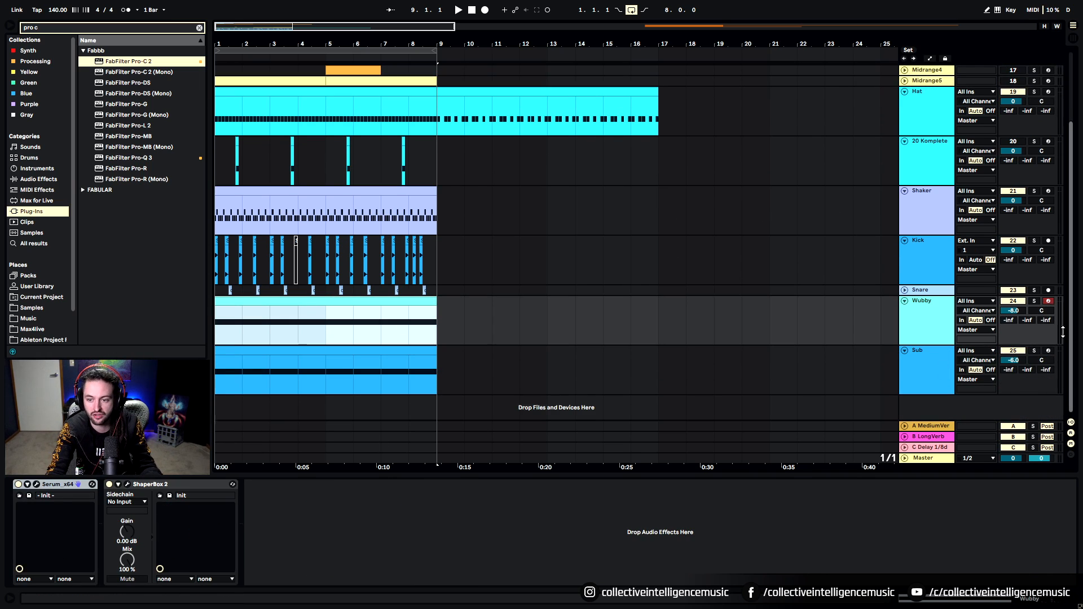
{"action": "left_click", "coordinate": [1034, 301]}
{"action": "left_click", "coordinate": [1034, 351]}
{"action": "key", "text": "space"}
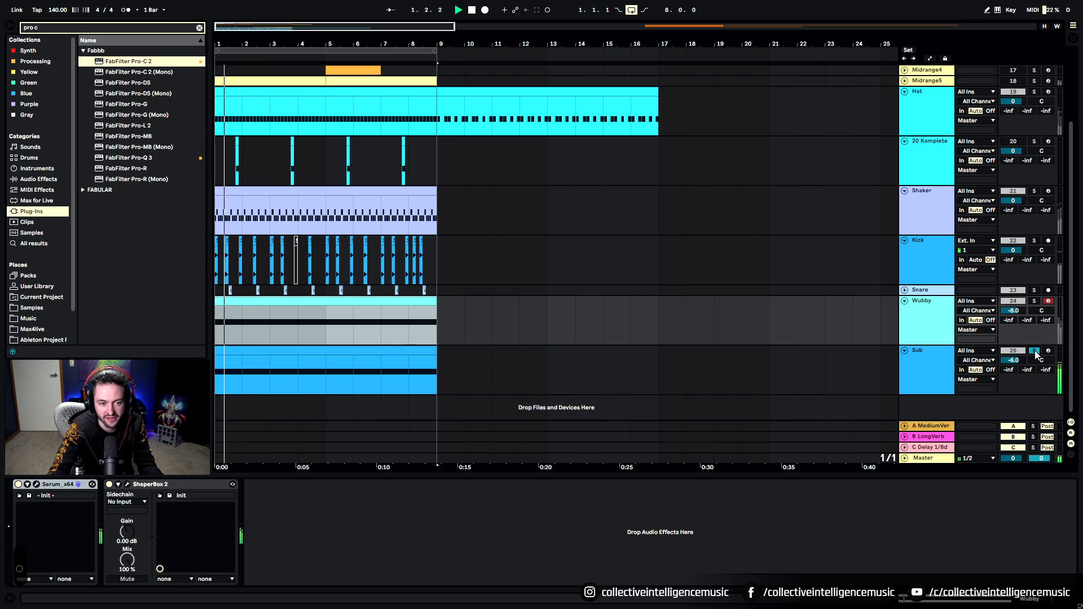
{"action": "left_click", "coordinate": [1035, 302], "text": "ctrl"}
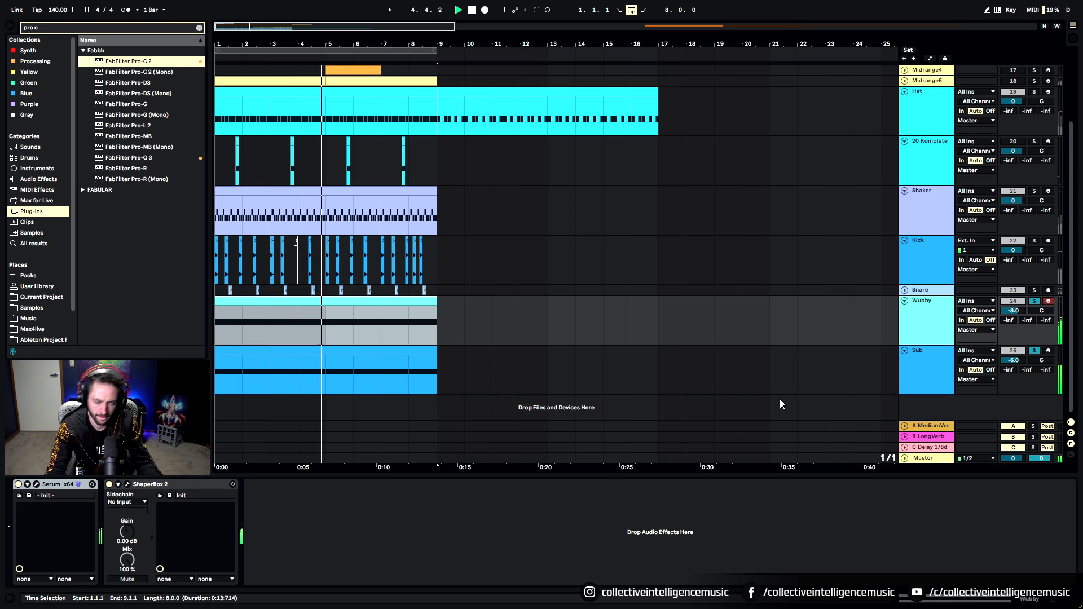
Step: Add the Kick, Snare, Shaker and Hat tracks to the solo one after another while the loop plays
{"action": "scroll", "coordinate": [616, 286], "scroll_direction": "up", "scroll_amount": 1}
{"action": "scroll", "coordinate": [614, 282], "scroll_direction": "up", "scroll_amount": 3}
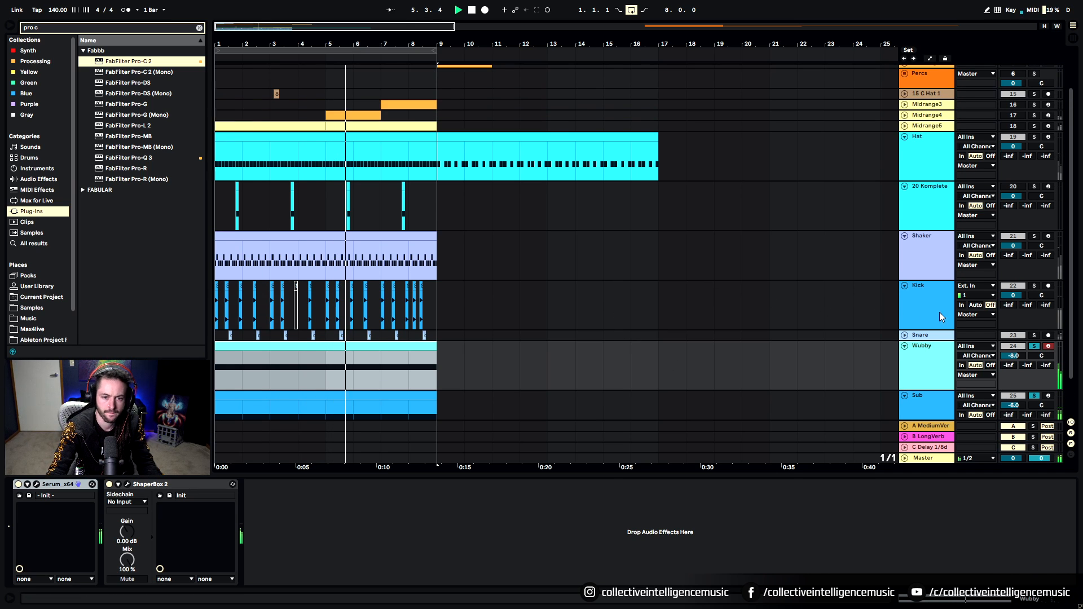
{"action": "left_click", "coordinate": [1035, 286], "text": "ctrl"}
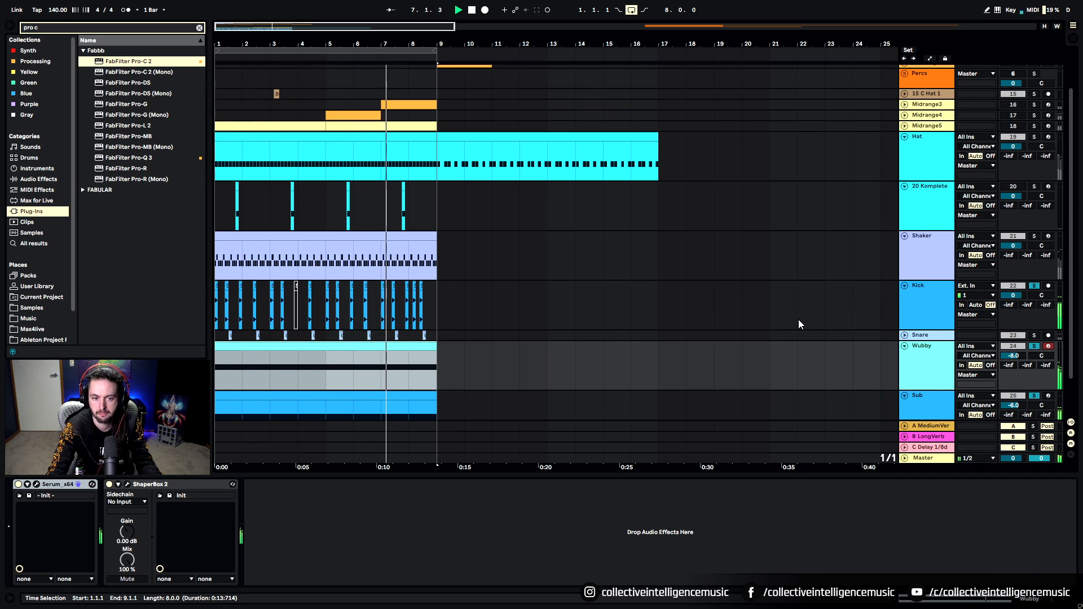
{"action": "left_click", "coordinate": [1034, 336], "text": "ctrl"}
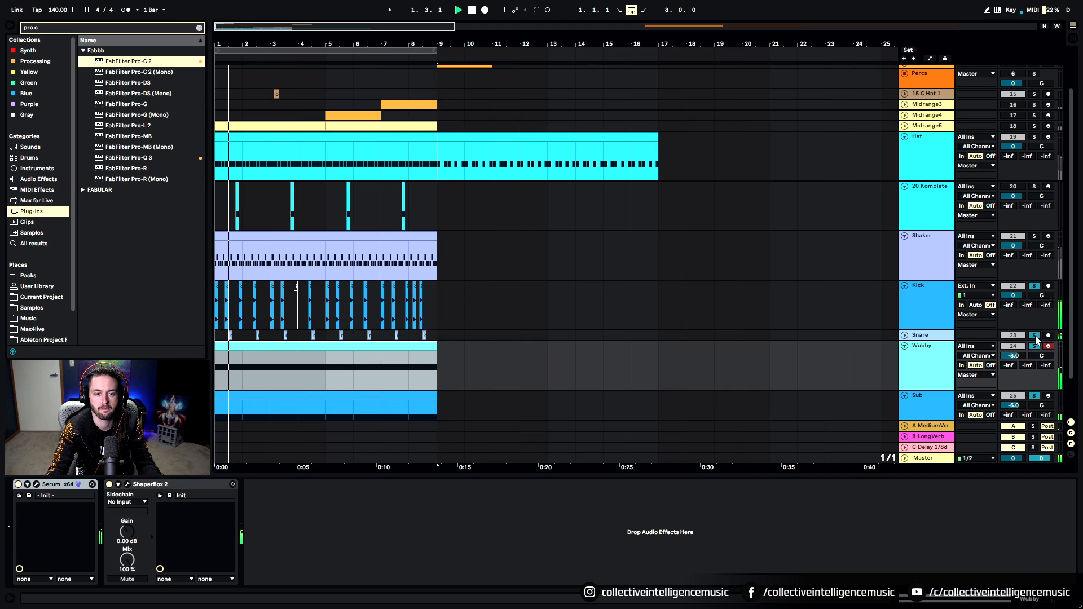
{"action": "left_click", "coordinate": [1034, 236], "text": "ctrl"}
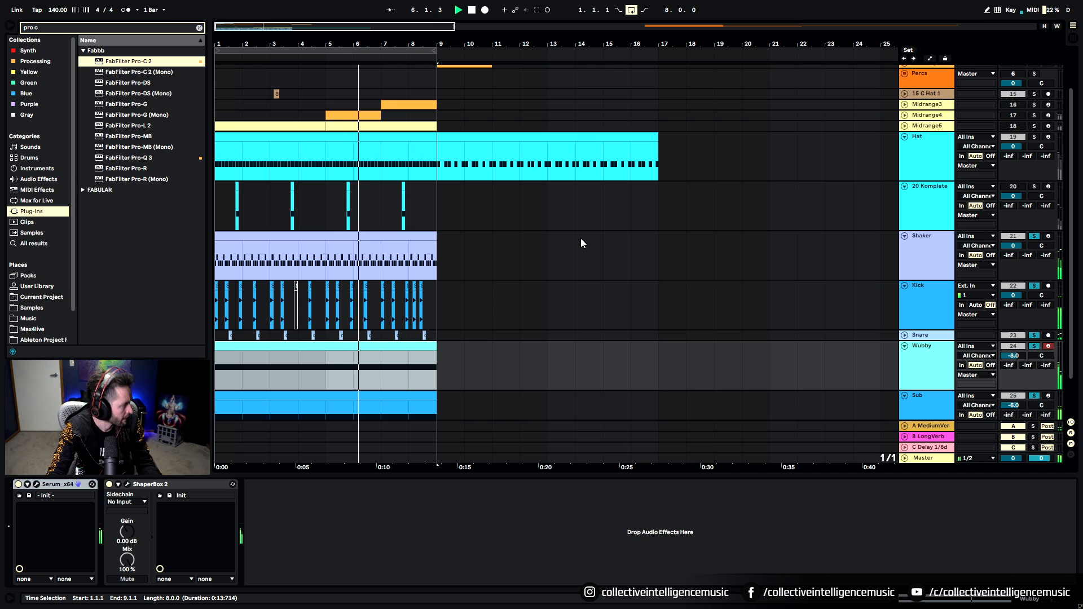
{"action": "left_click", "coordinate": [1035, 138], "text": "ctrl"}
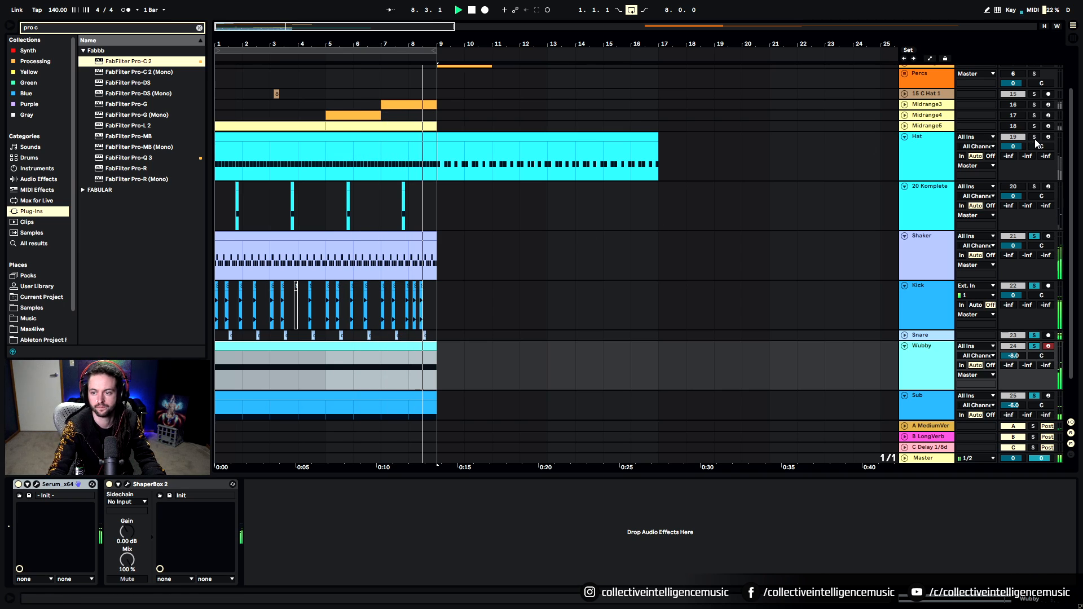